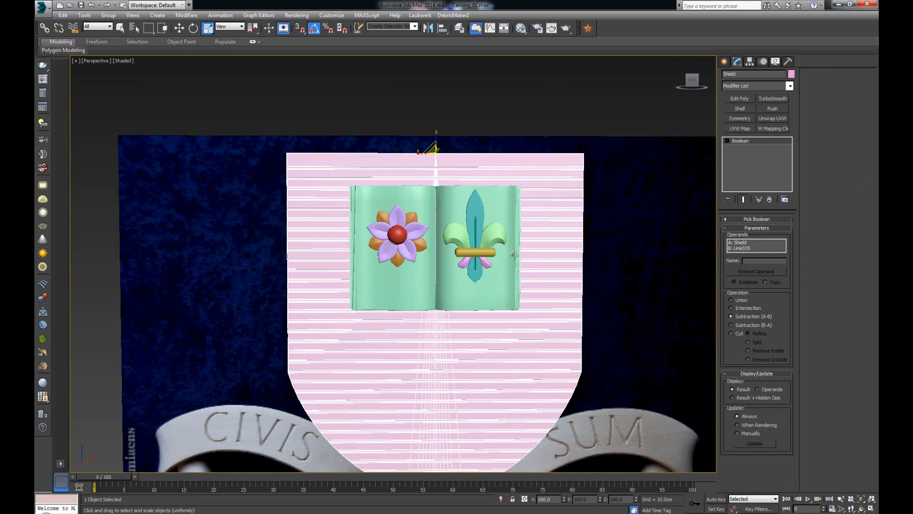
Hide the shield and the open book meshes and switch to the maximized Front view.
ctrl+click(508, 277)
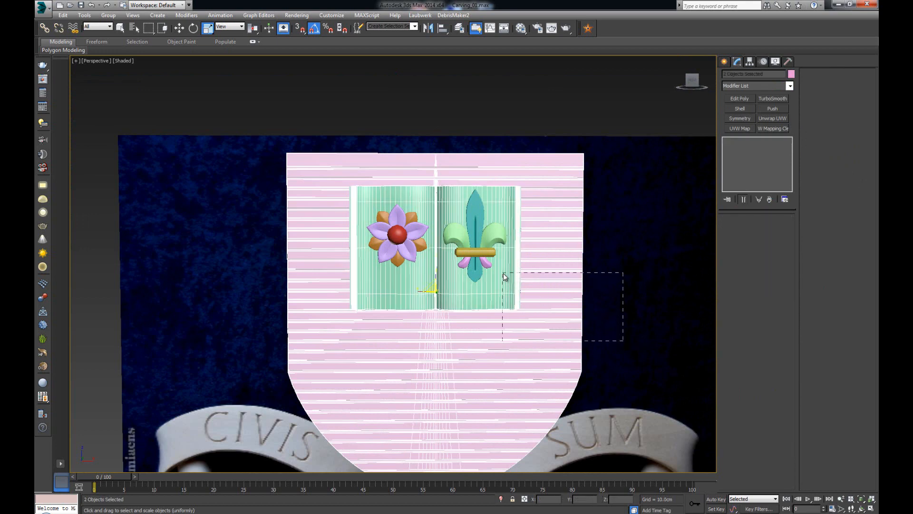
ctrl+click(505, 276)
right_click(504, 273)
click(536, 247)
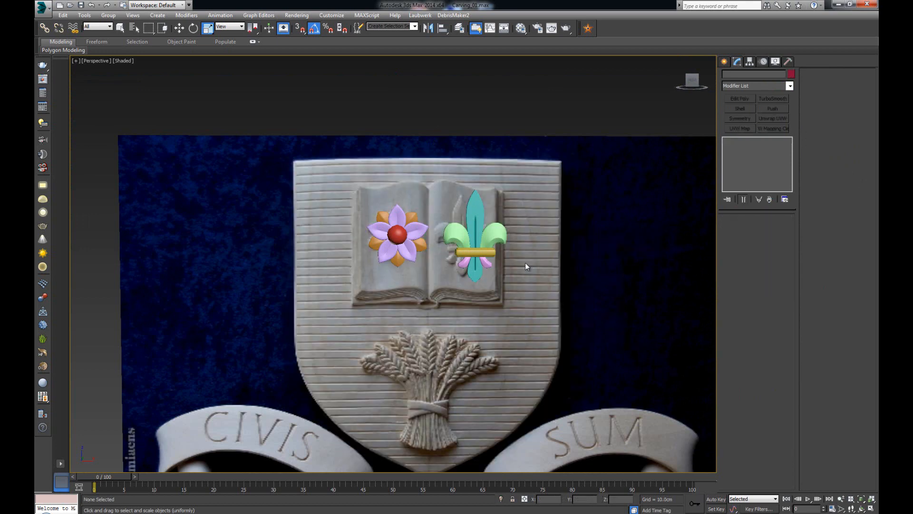
key(alt+w)
click(518, 193)
key(alt+w)
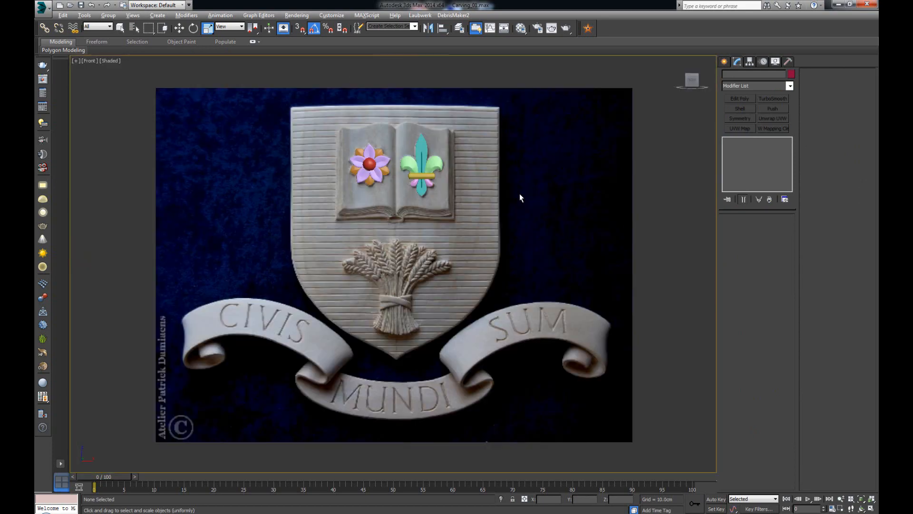
Scale the gold band across the fleur-de-lis slightly narrower in its horizontal direction.
scroll(499, 301, up, 2)
scroll(499, 301, up, 3)
middle_drag(244, 174, 400, 243)
scroll(395, 262, up, 1)
click(388, 258)
scroll(400, 243, up, 2)
mouse_move(422, 243)
mouse_down()
mouse_move(408, 240)
mouse_move(416, 242)
mouse_up()
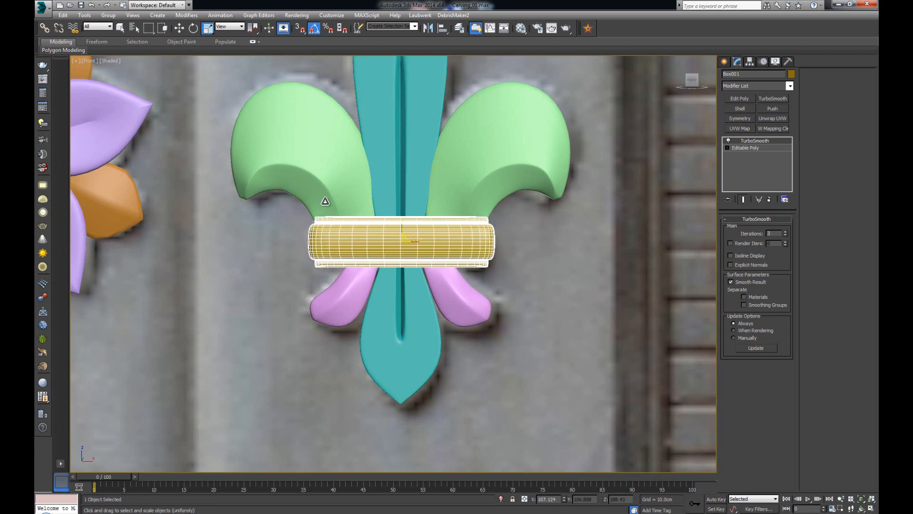
Move the fleur-de-lis's left green petal slightly inward toward the teal center blade.
click(335, 171)
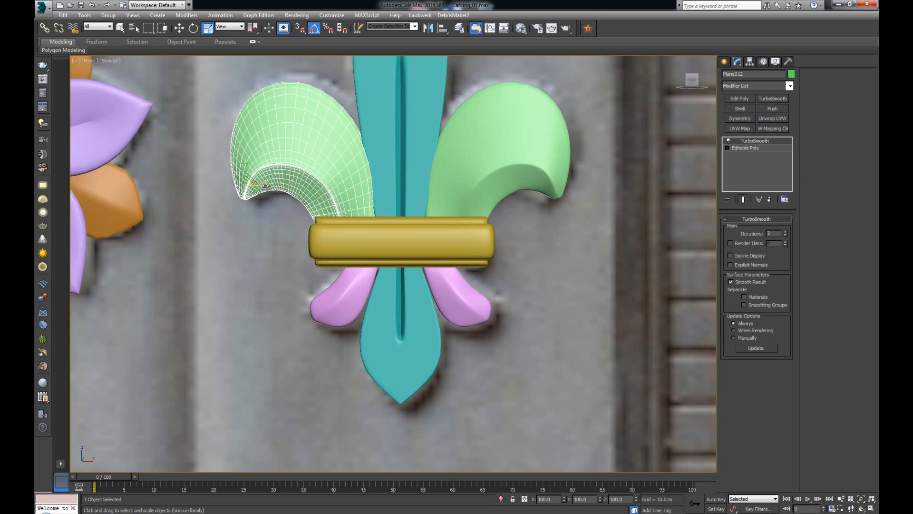
drag(265, 185, 273, 186)
key(w)
Shift the upper vertices of the left pink petal outward beneath the gold band and return to its TurboSmooth level.
click(366, 286)
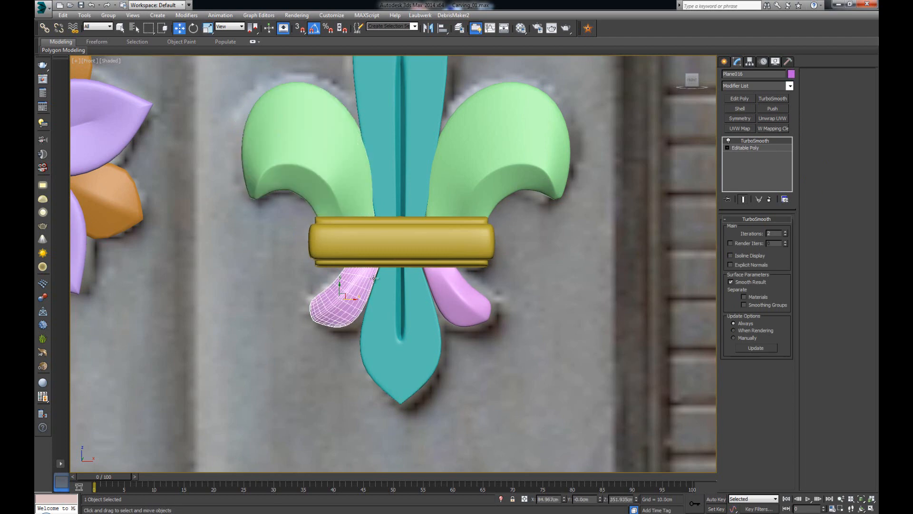
click(749, 148)
key(1)
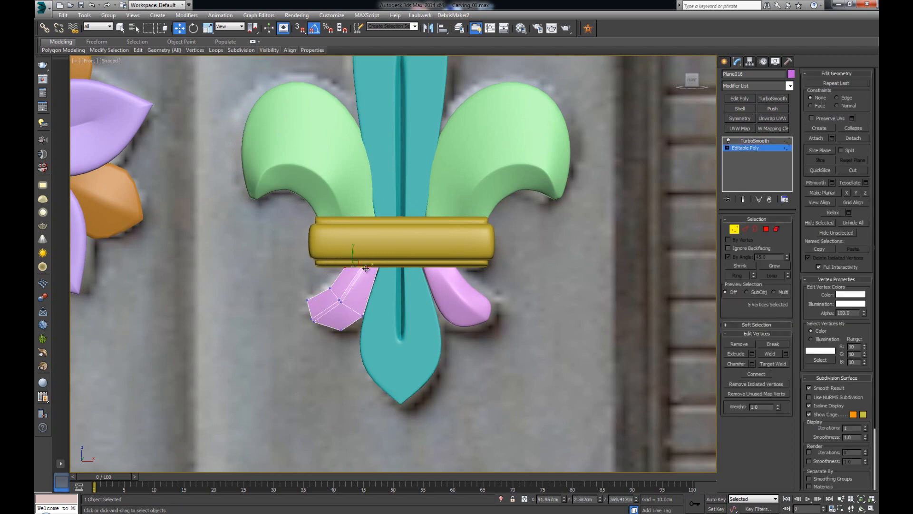
drag(366, 266, 350, 267)
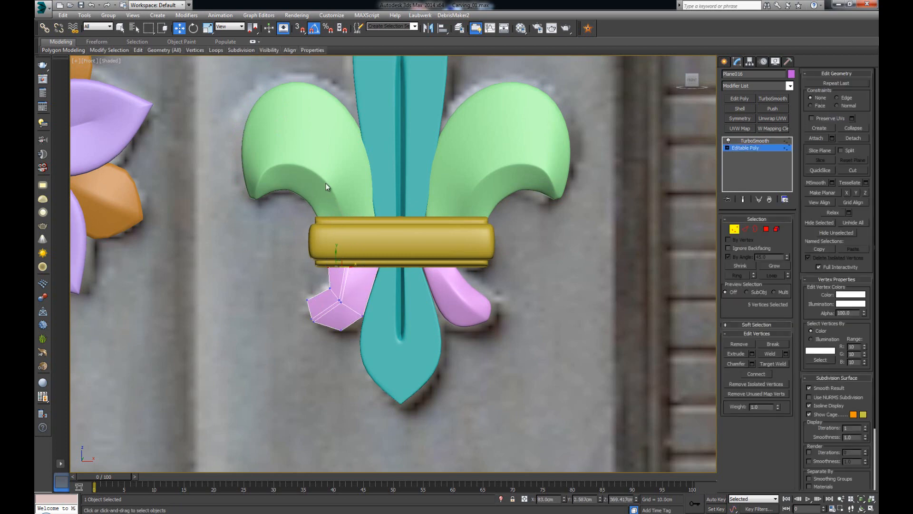
click(783, 141)
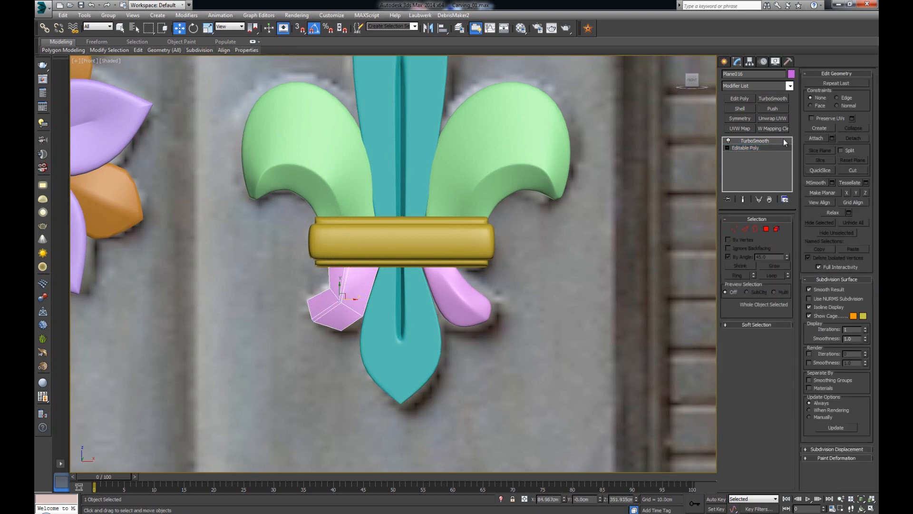
click(759, 142)
click(610, 270)
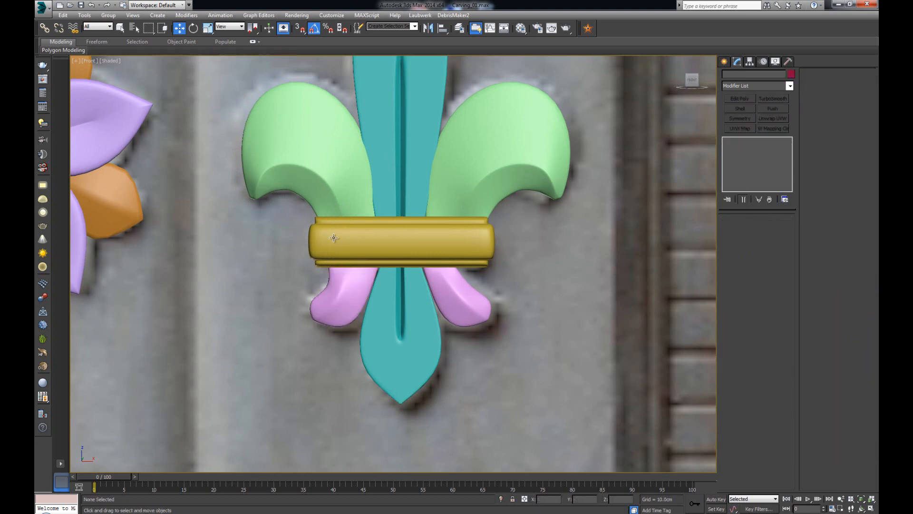
Replace the right pink petal with a copy of the left one mirrored on X, placed on the opposite side of the blade.
click(451, 278)
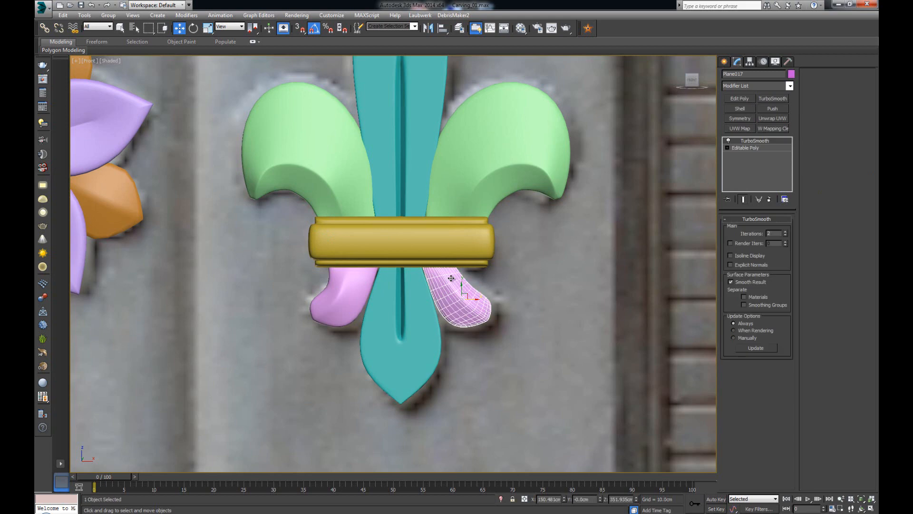
key(Delete)
click(357, 291)
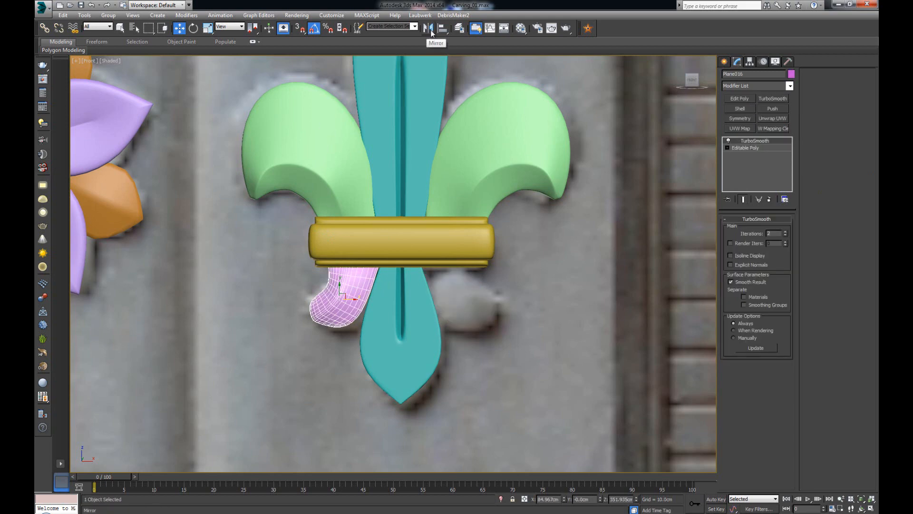
click(428, 29)
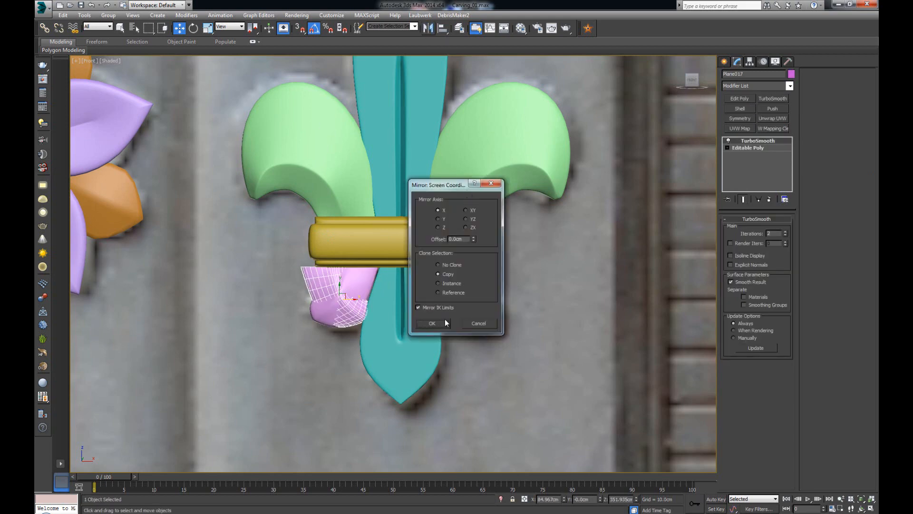
click(445, 321)
drag(351, 312, 477, 312)
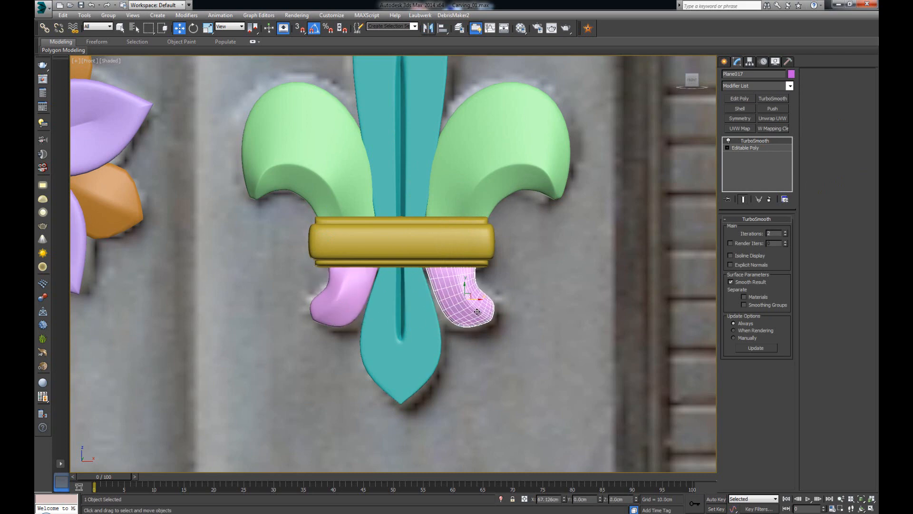
Adjust the upper vertices of the lower teal blade and nudge the whole piece slightly to the right.
click(431, 306)
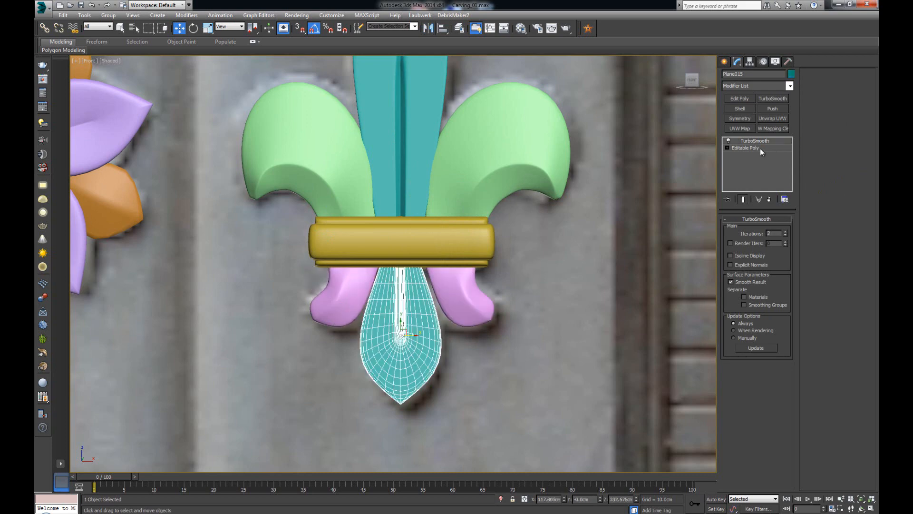
click(760, 149)
key(1)
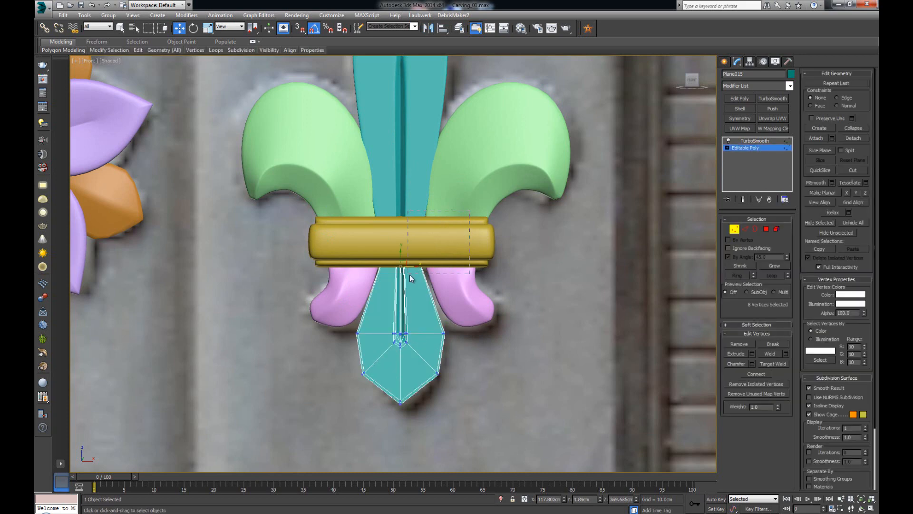
drag(410, 275, 419, 262)
drag(463, 229, 357, 282)
drag(412, 267, 413, 266)
click(734, 231)
drag(411, 337, 414, 336)
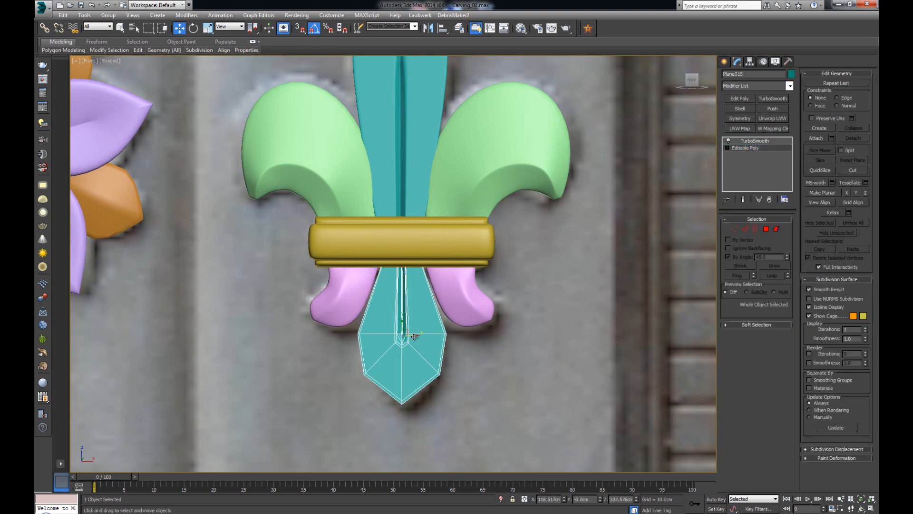
click(524, 244)
Examine the wheat sheaf in the reference photo, including its ears, tied band and flared stalks.
scroll(523, 243, down, 5)
middle_drag(486, 193, 487, 203)
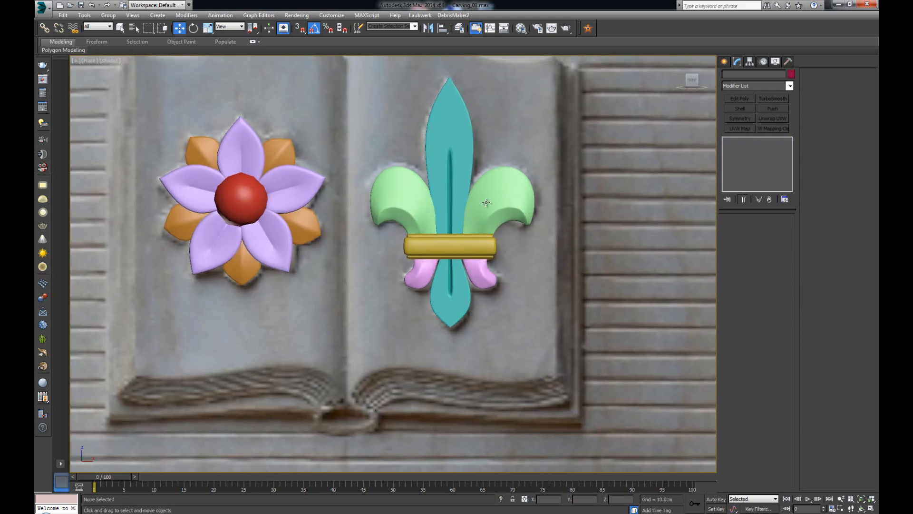
scroll(487, 203, down, 10)
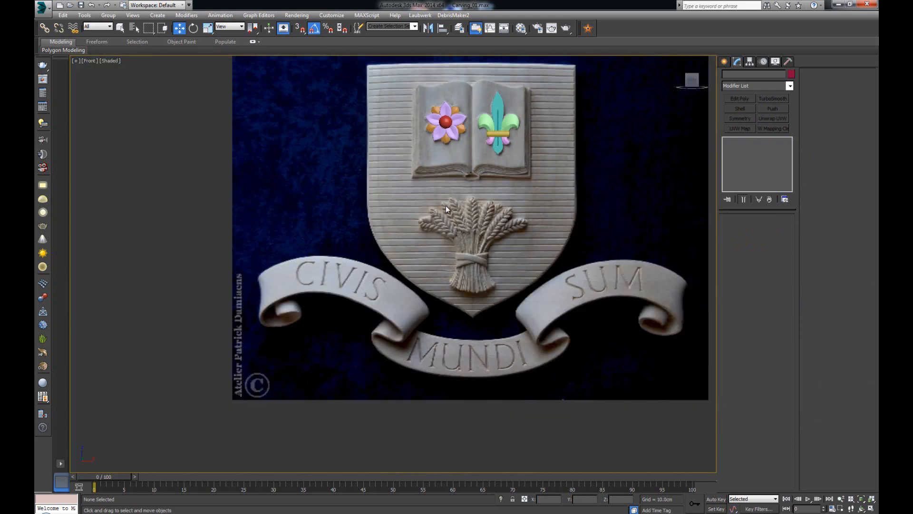
scroll(441, 233, up, 5)
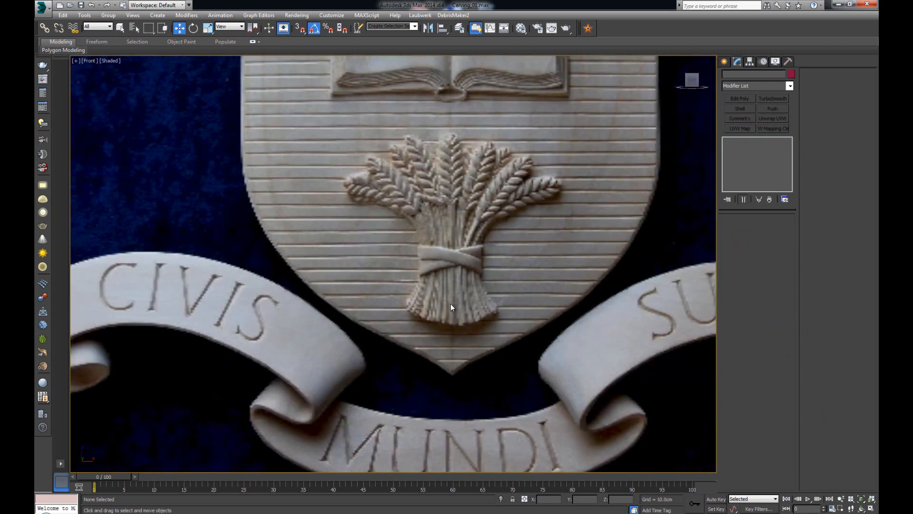
middle_drag(450, 303, 406, 312)
scroll(406, 313, up, 3)
middle_drag(412, 257, 406, 327)
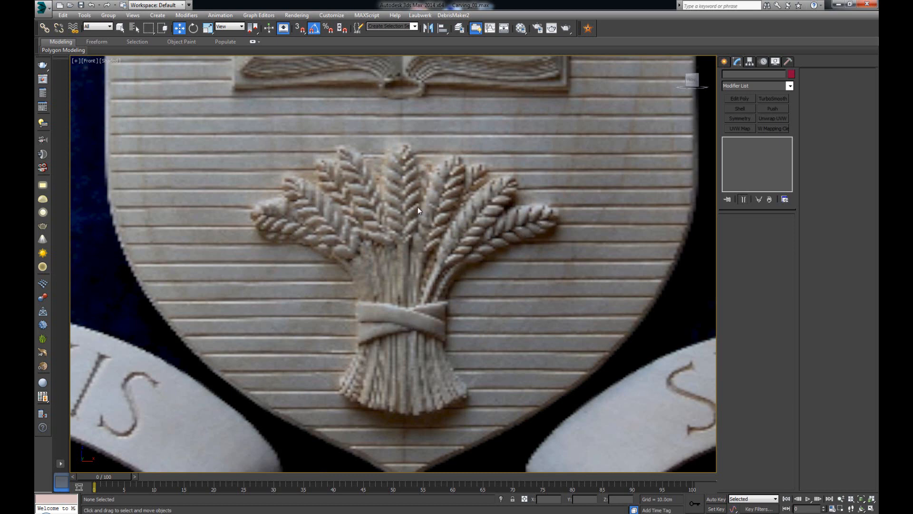
scroll(386, 300, down, 4)
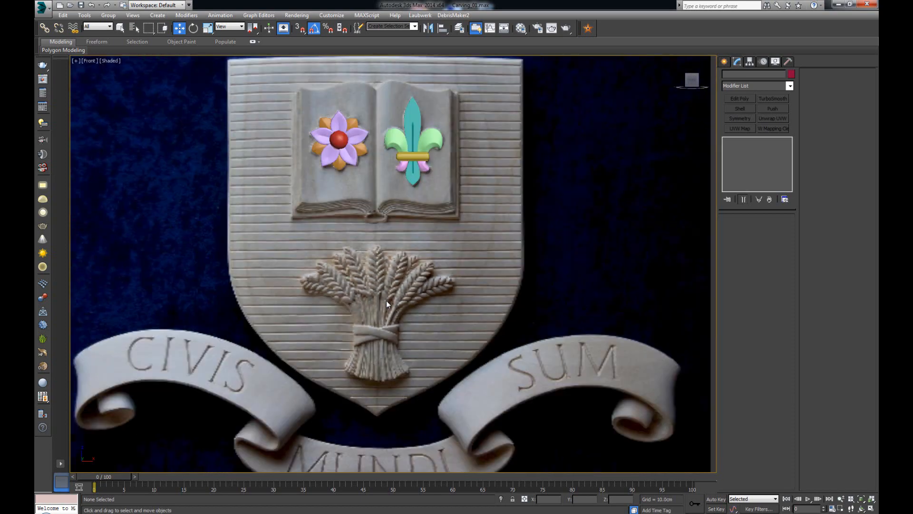
scroll(386, 301, up, 2)
scroll(384, 313, down, 1)
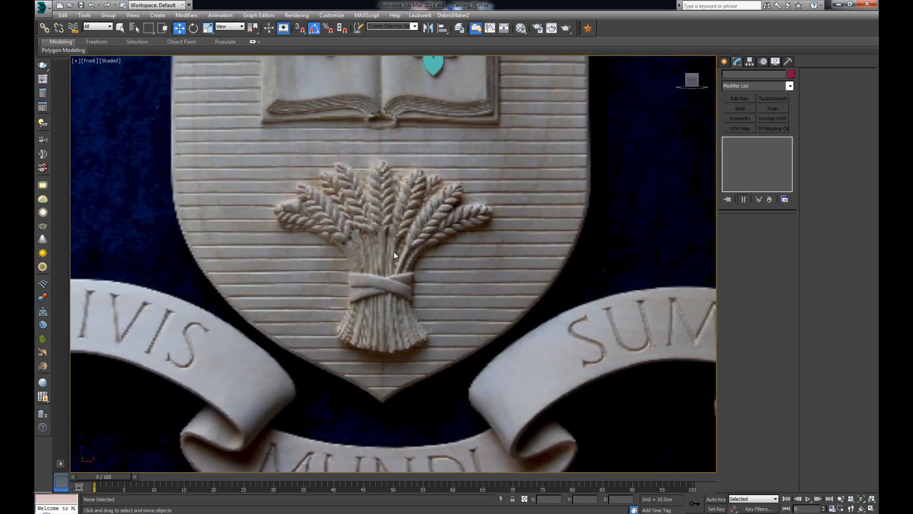
scroll(394, 252, up, 4)
scroll(392, 242, down, 2)
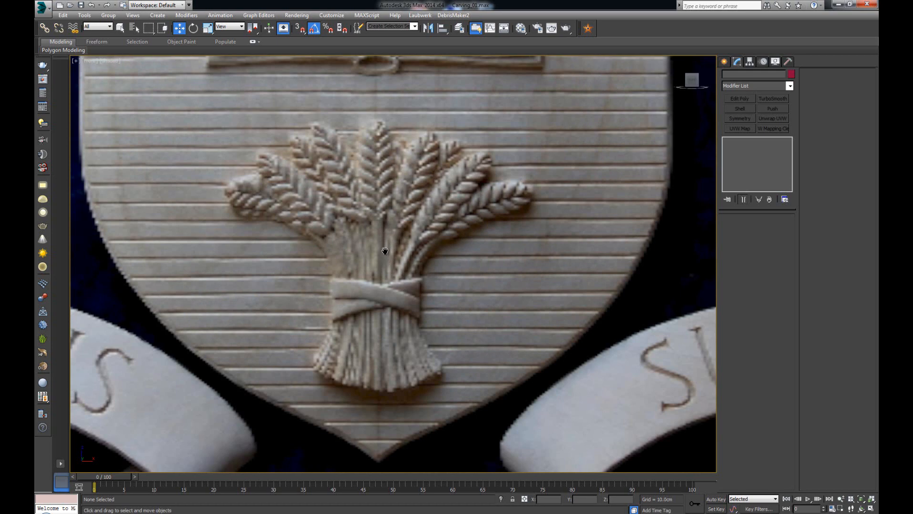
middle_drag(383, 260, 385, 251)
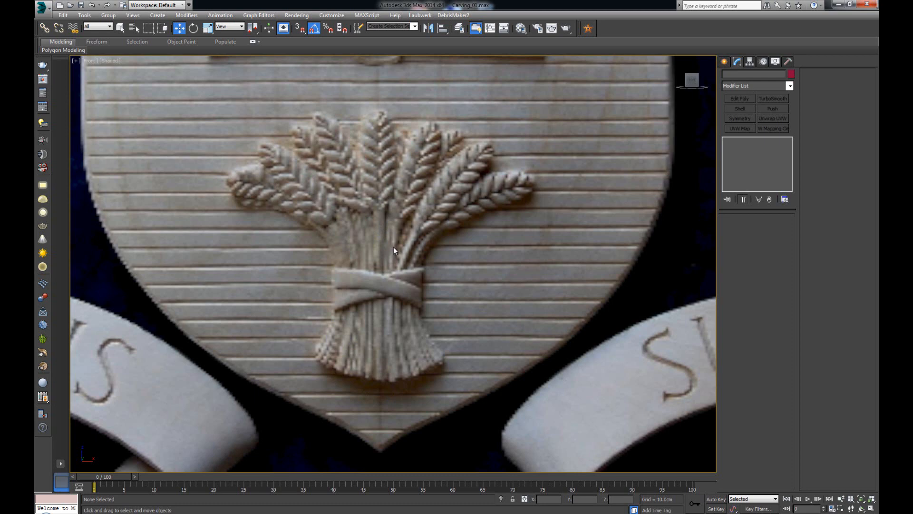
scroll(393, 247, up, 4)
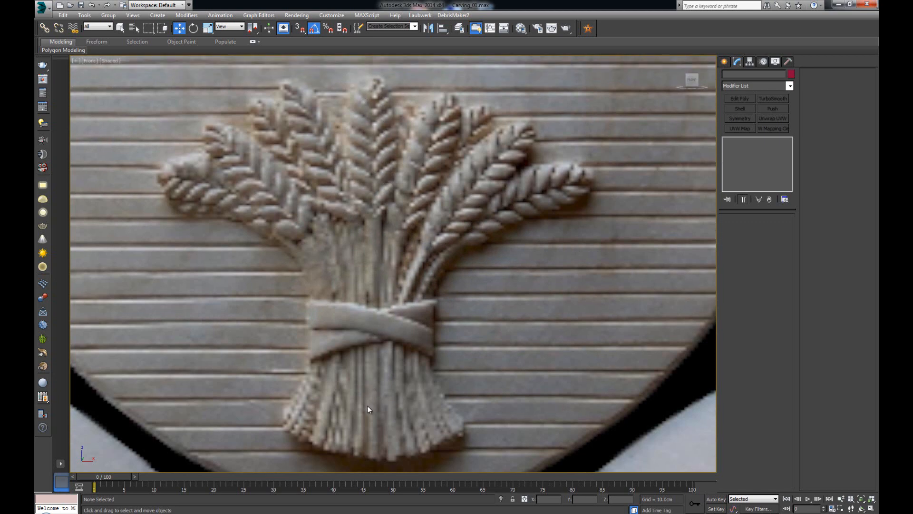
scroll(380, 293, down, 2)
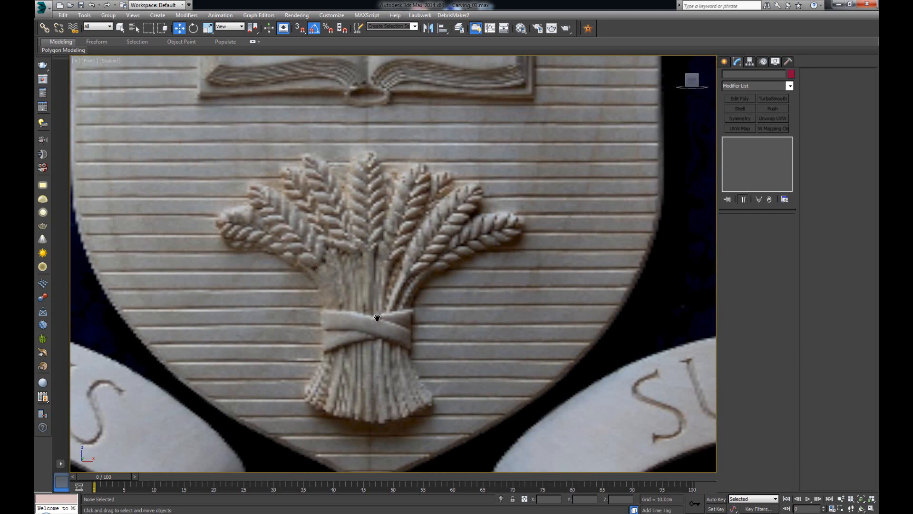
scroll(377, 318, up, 2)
right_click(375, 290)
click(396, 196)
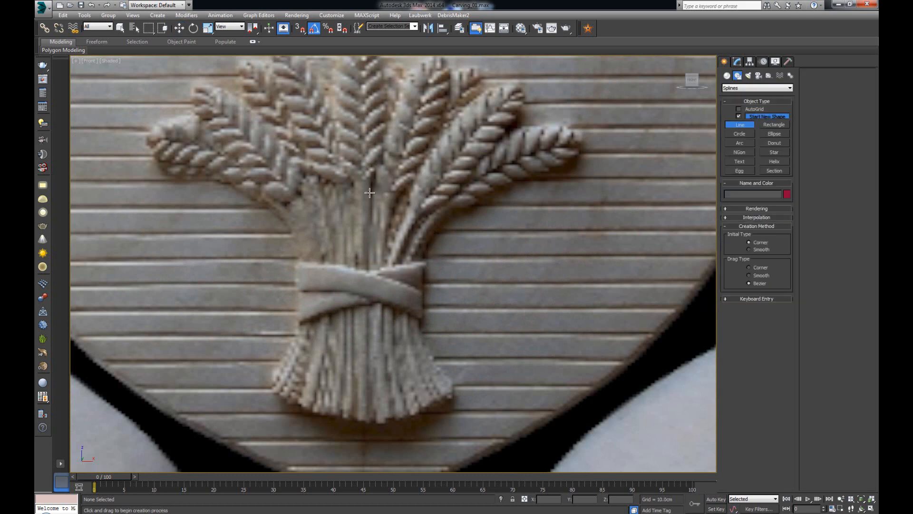
key(w)
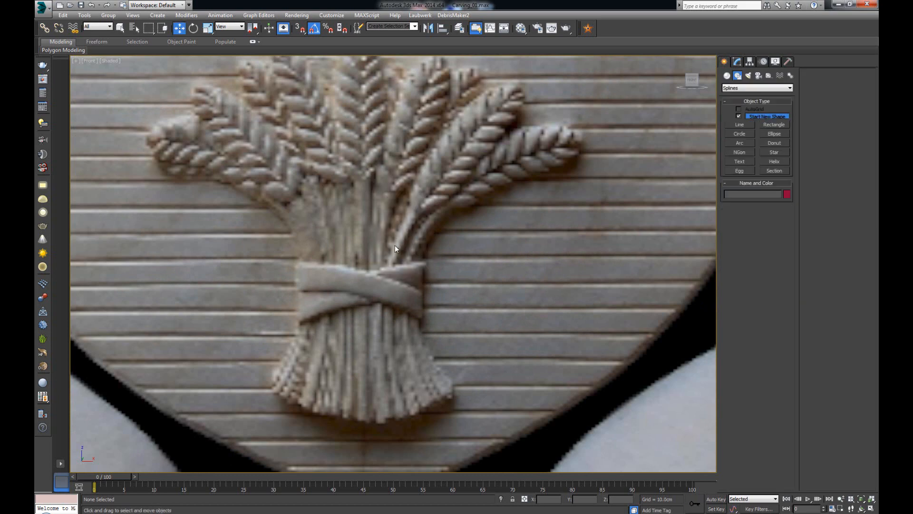
right_click(415, 226)
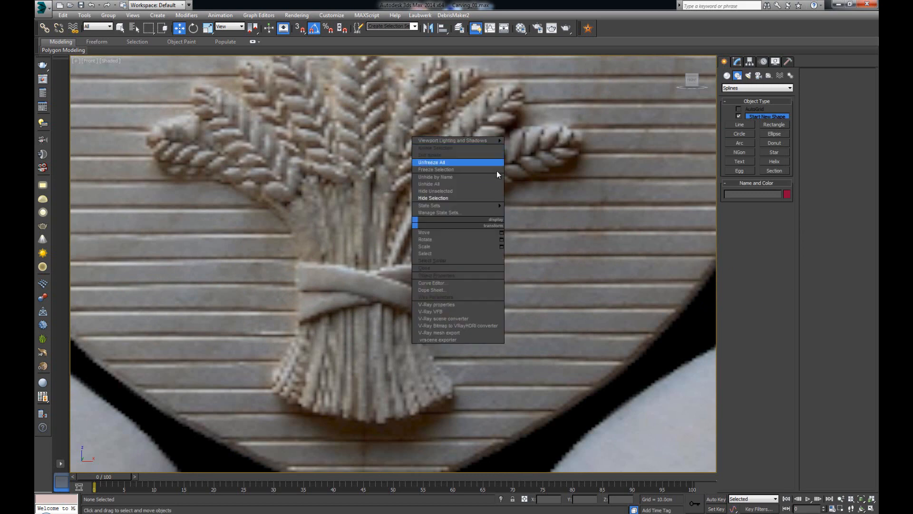
click(525, 253)
Draw a straight vertical line along the sheaf's central stalk, from its bottom end to the base of the ears, and show its Rendering settings.
right_click(395, 258)
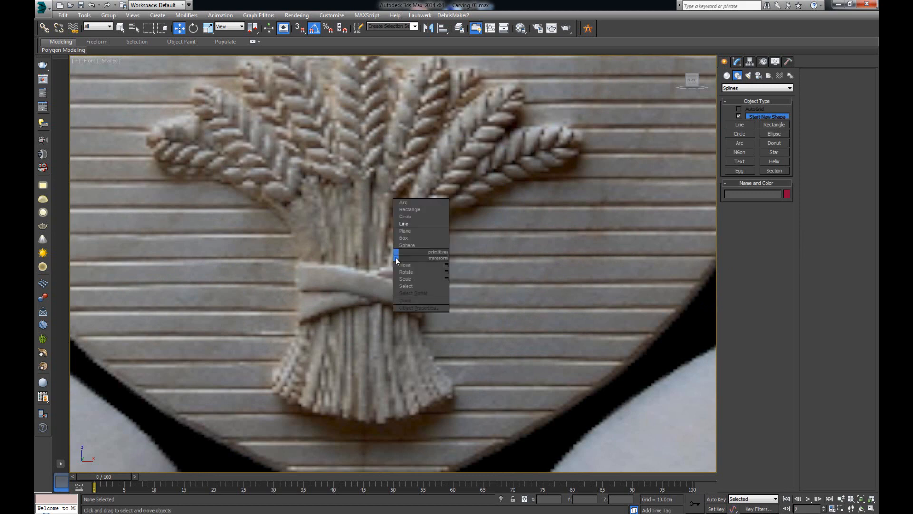
click(408, 224)
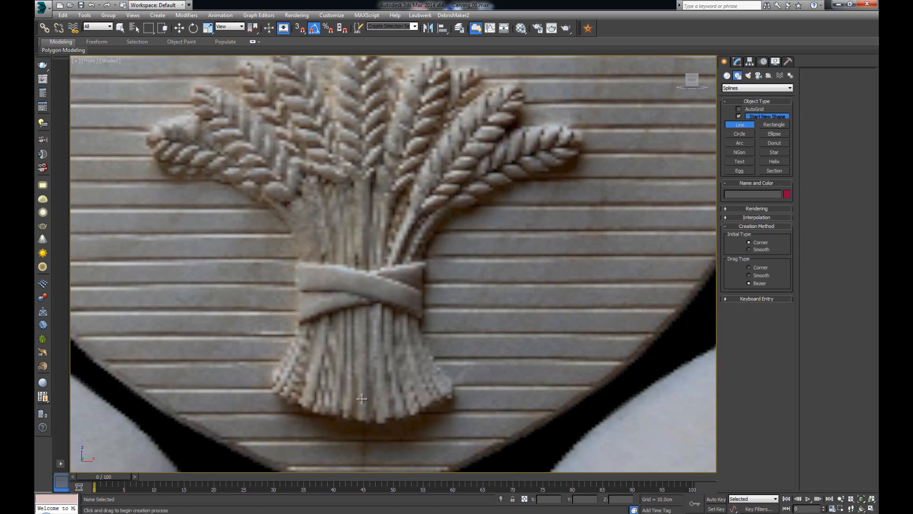
click(362, 419)
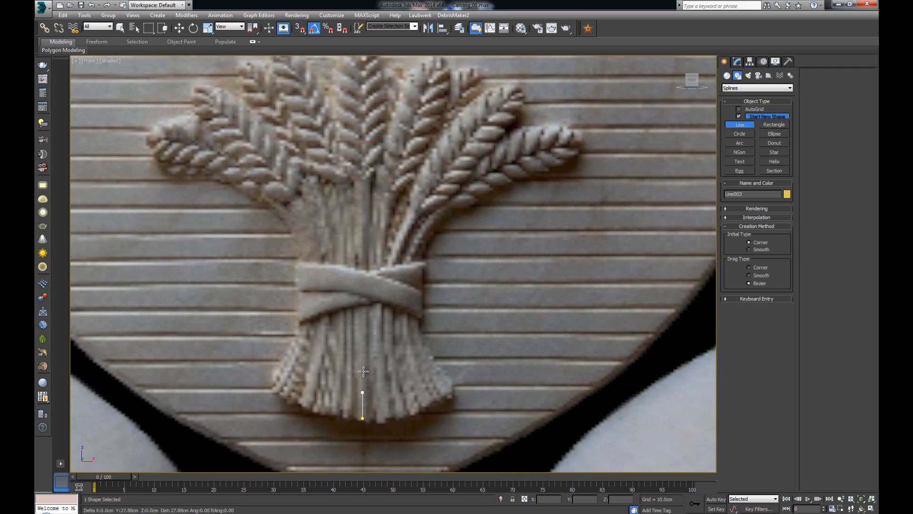
click(365, 182)
right_click(364, 181)
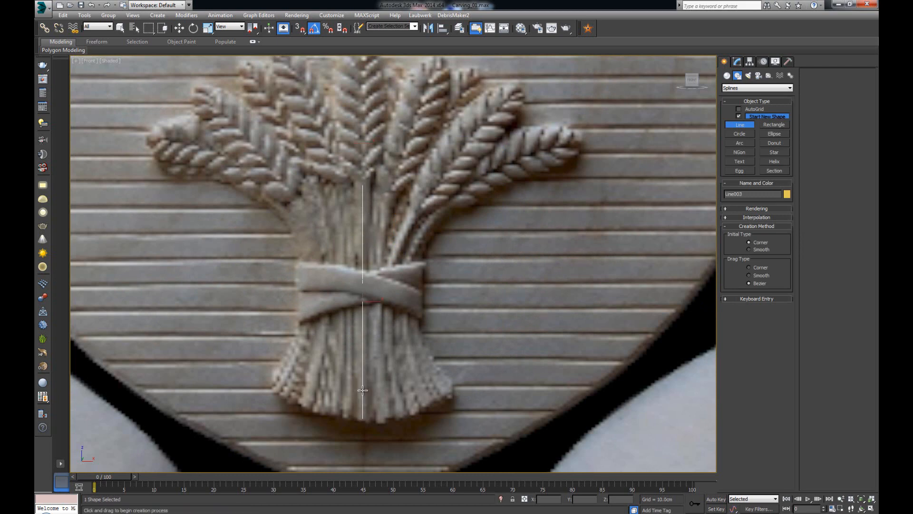
click(764, 209)
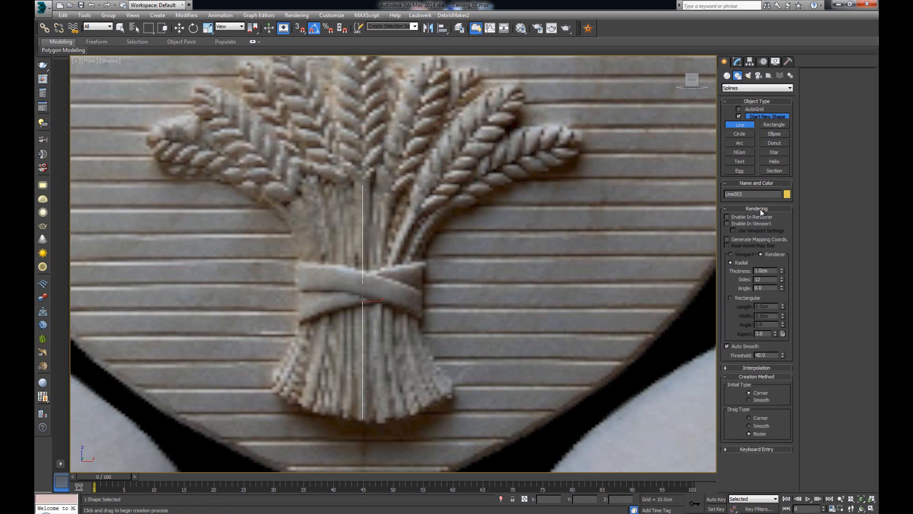
Make the central stalk line renderable in both renderer and viewport, with a radial thickness of 14.65 cm.
middle_drag(415, 213, 435, 261)
scroll(435, 261, up, 2)
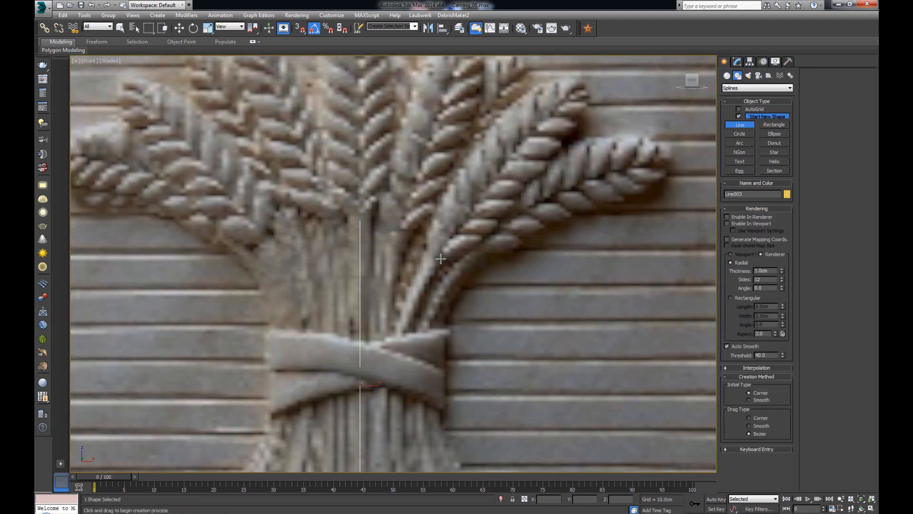
click(750, 224)
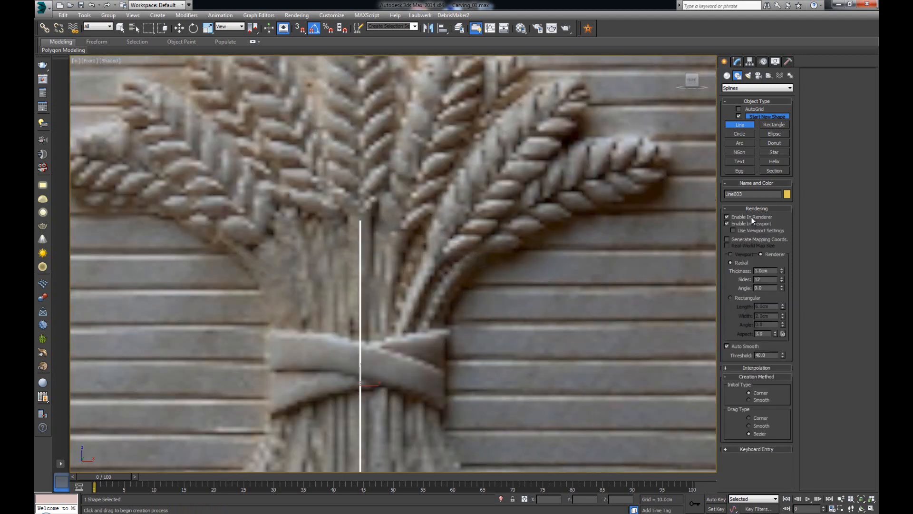
drag(782, 269, 774, 219)
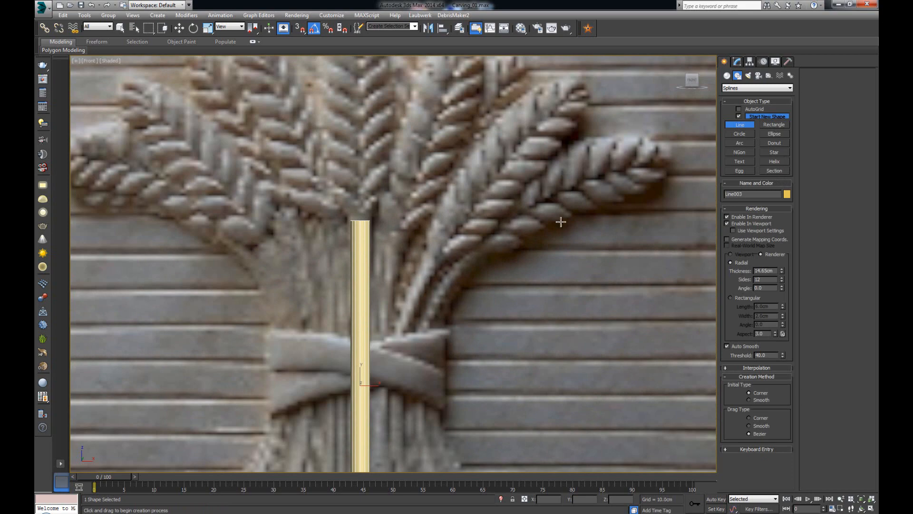
Examine the wheat ears and individual grains around the top of the central stalk in the reference photo.
middle_drag(390, 229, 389, 237)
scroll(389, 236, down, 3)
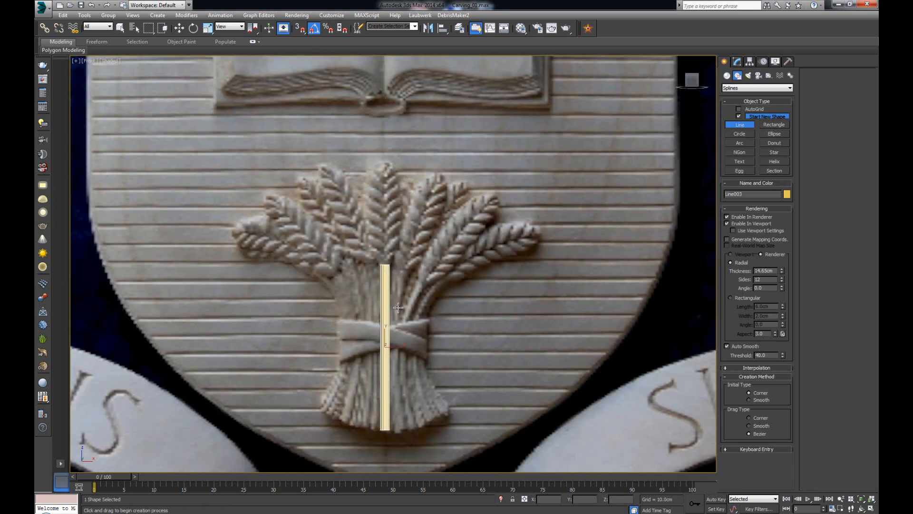
scroll(411, 298, up, 2)
scroll(411, 299, down, 2)
scroll(409, 295, up, 3)
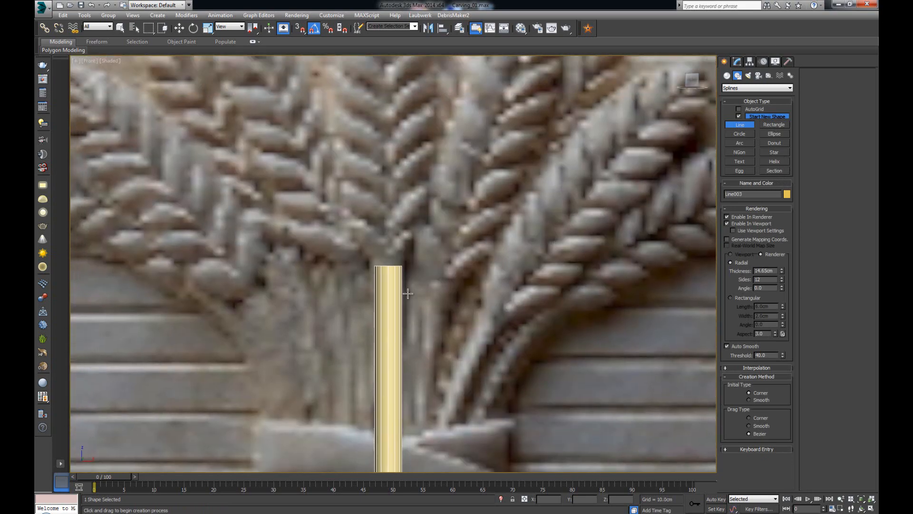
scroll(408, 294, down, 4)
key(alt+w)
key(alt+w)
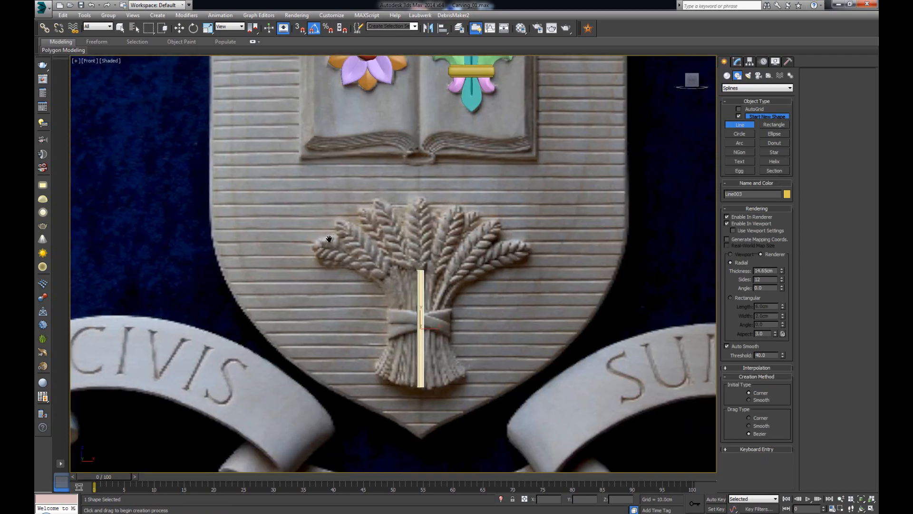
scroll(407, 267, up, 5)
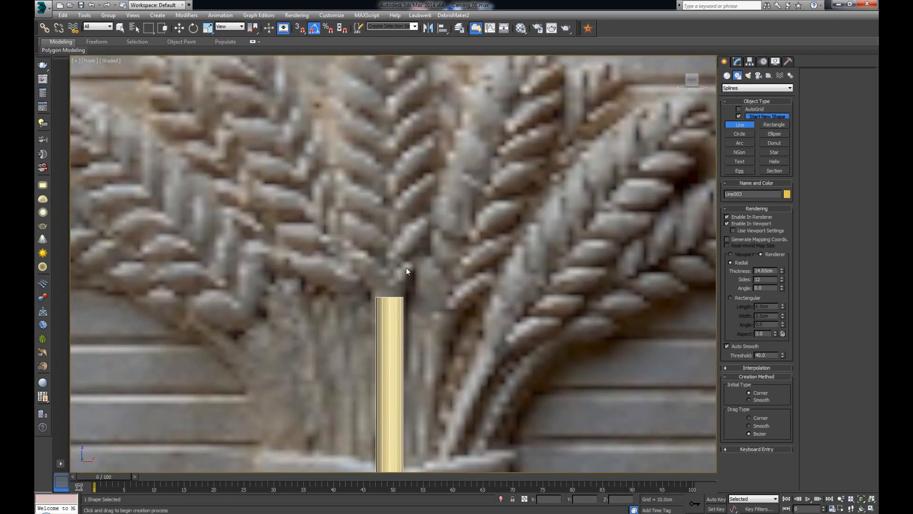
key(w)
scroll(407, 290, down, 3)
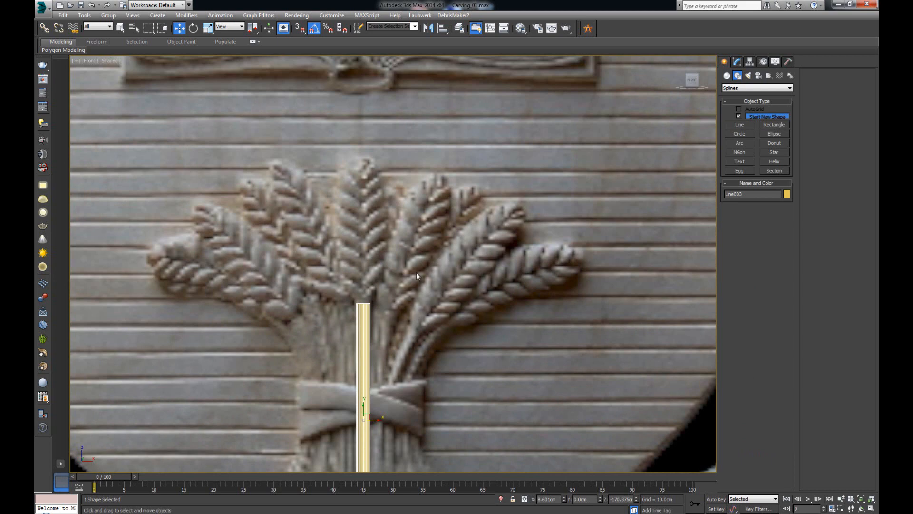
middle_drag(415, 273, 421, 249)
scroll(421, 250, up, 3)
middle_drag(384, 285, 385, 218)
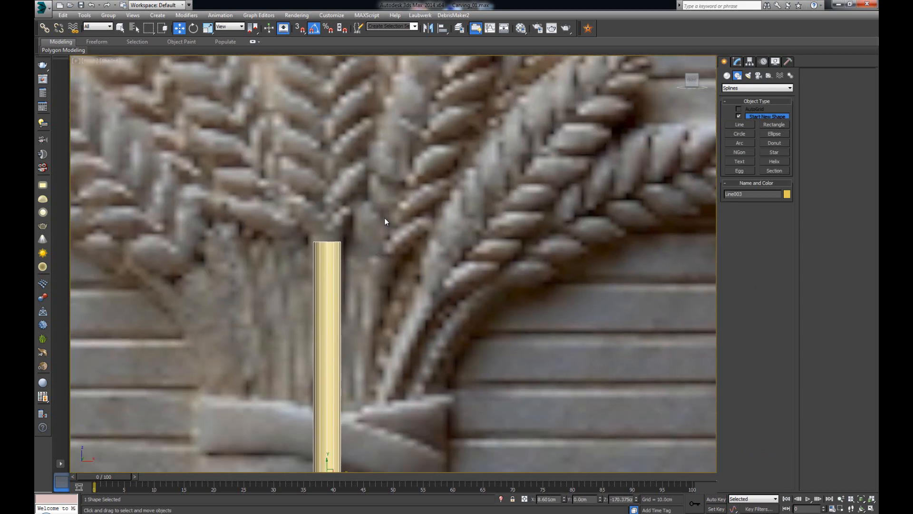
scroll(385, 219, down, 2)
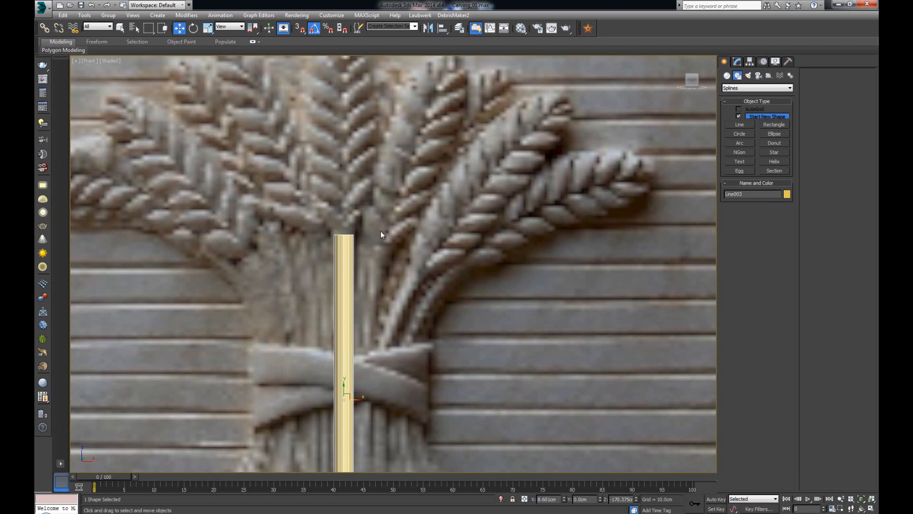
scroll(381, 230, up, 3)
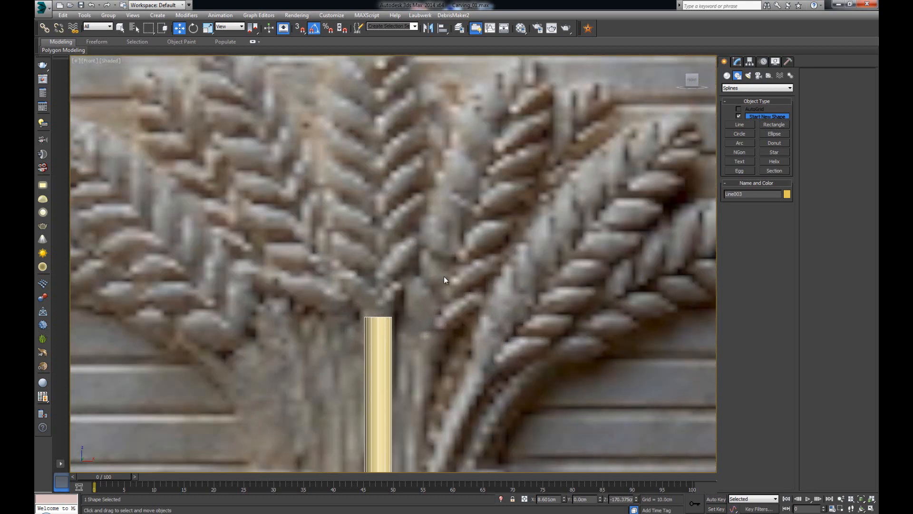
scroll(391, 224, down, 2)
scroll(392, 225, up, 4)
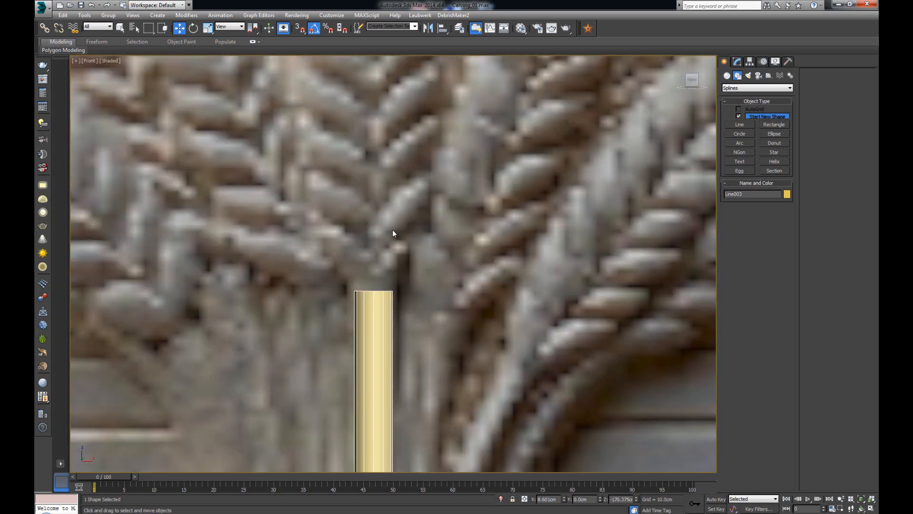
Draw a small plane about 20 cm wide and 9 cm long above the stalk and move it onto the right-hand wheat ears.
right_click(429, 228)
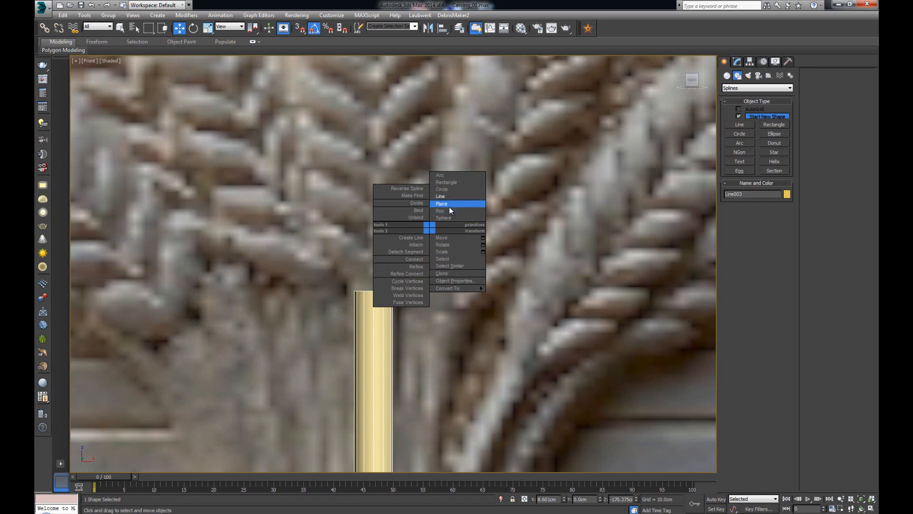
click(449, 205)
drag(375, 258, 428, 283)
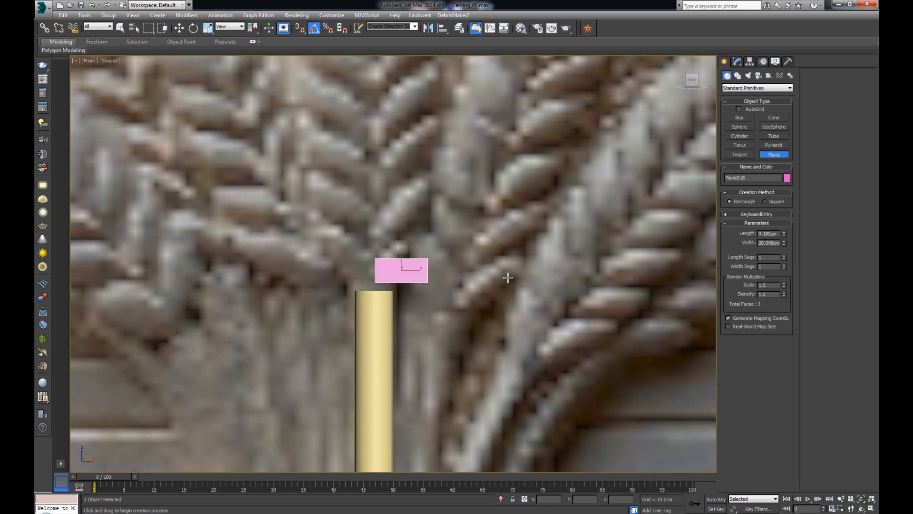
scroll(356, 272, down, 4)
key(w)
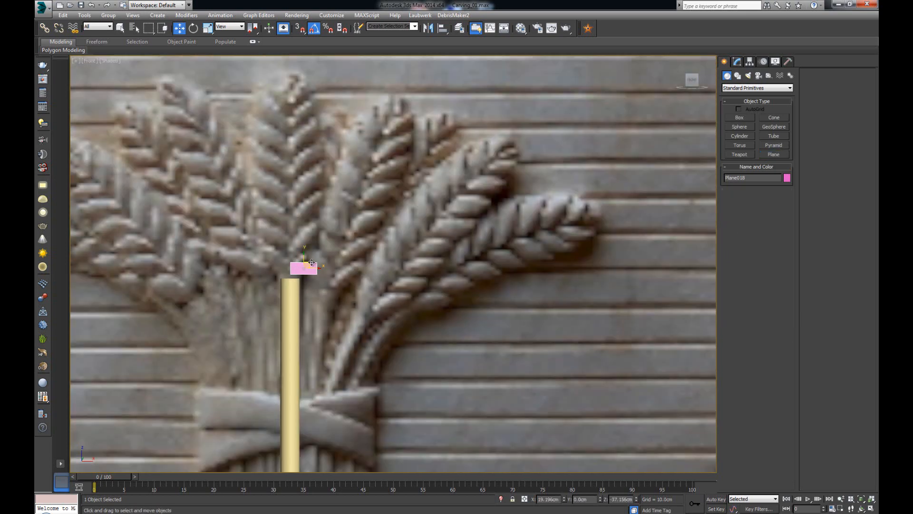
drag(314, 264, 460, 223)
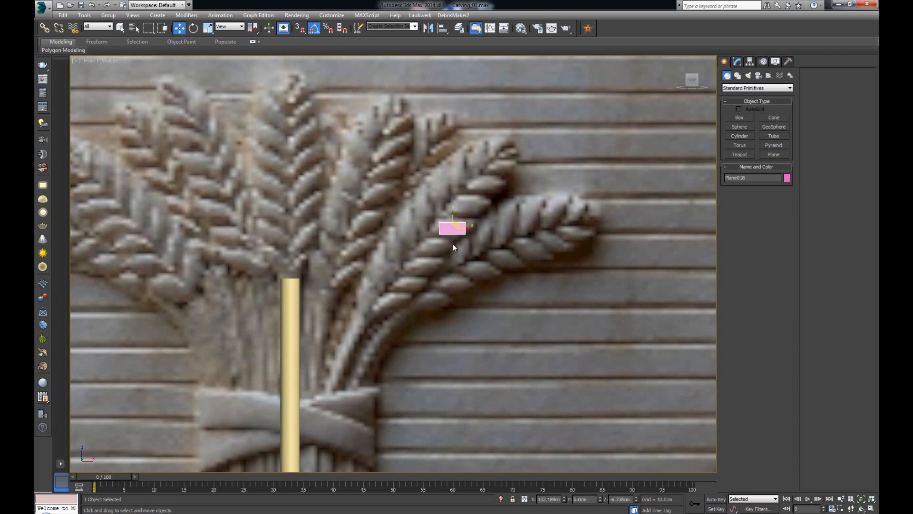
Convert the plane to an Editable Poly and move its corner vertices into a longer, tapered grain outline.
scroll(435, 241, down, 2)
scroll(408, 259, up, 6)
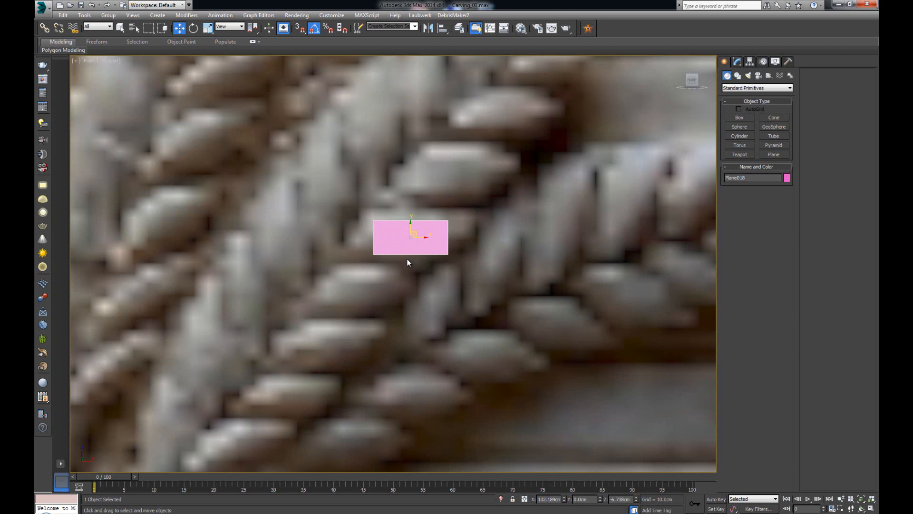
right_click(401, 213)
click(513, 328)
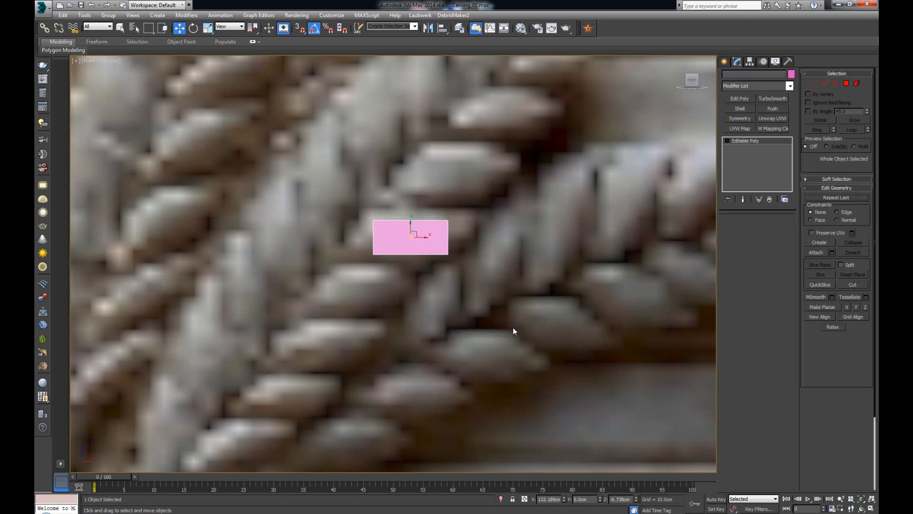
key(1)
drag(358, 210, 355, 245)
click(374, 252)
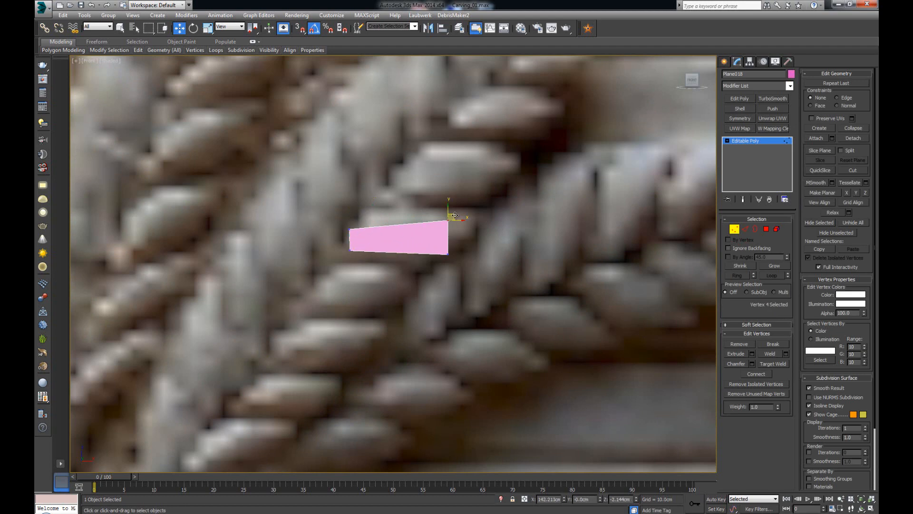
drag(450, 220, 474, 208)
drag(439, 246, 479, 242)
Add a crosswise edge at the middle of the grain and shift its two vertices left to round the narrow end.
key(2)
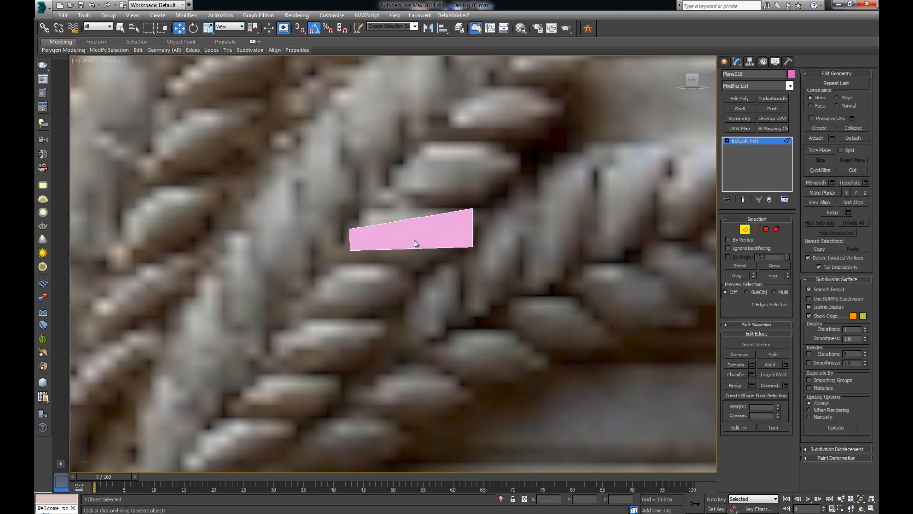
click(411, 240)
key(w)
key(1)
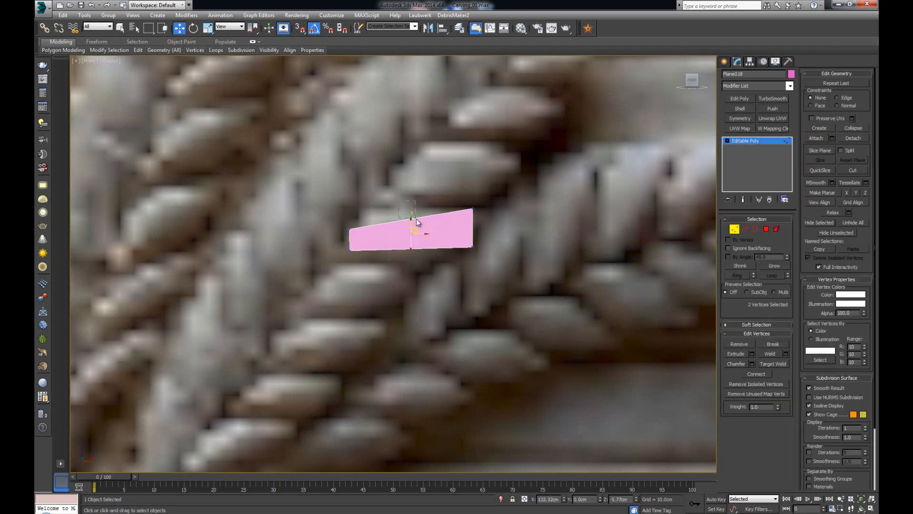
click(413, 217)
drag(417, 214, 387, 205)
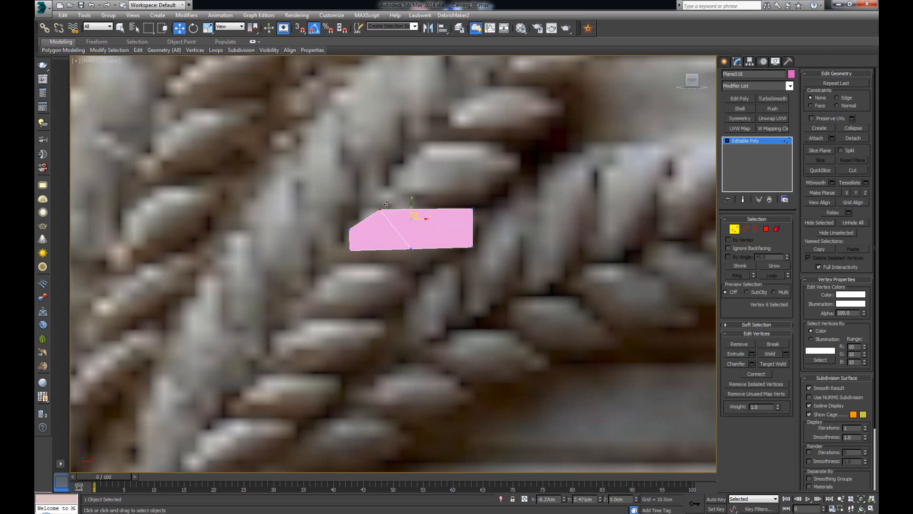
click(411, 248)
drag(415, 235, 397, 236)
Insert a second crosswise edge loop near the grain's wide end and adjust the surrounding vertices to round the outline.
key(alt+1)
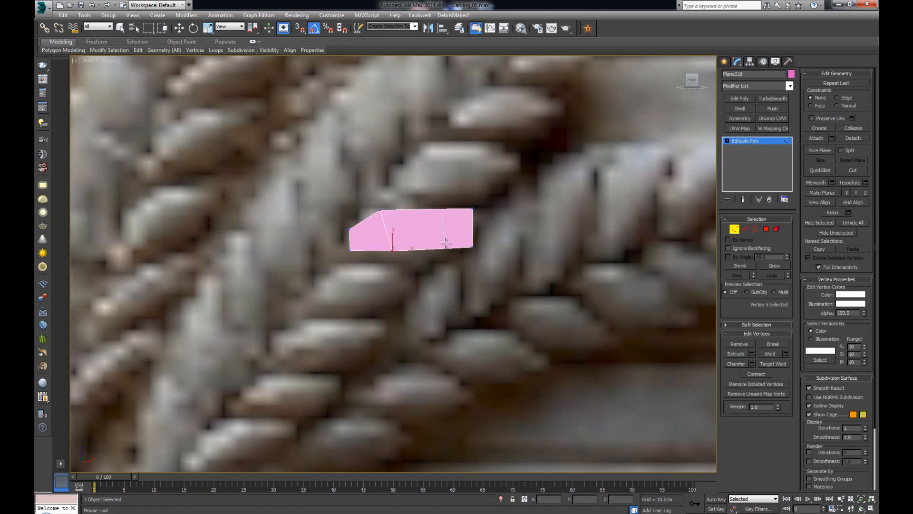
click(445, 246)
key(w)
drag(426, 224, 436, 205)
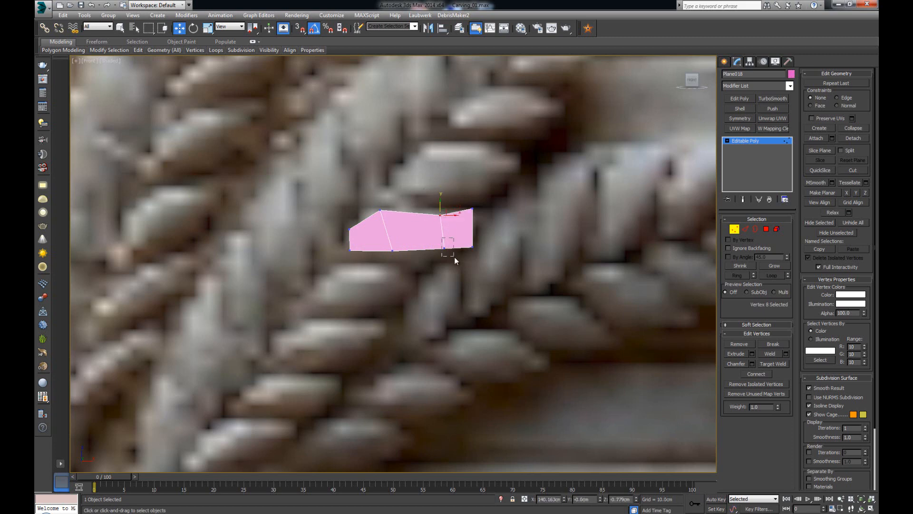
drag(444, 242, 444, 248)
click(473, 208)
drag(471, 201, 470, 208)
click(481, 215)
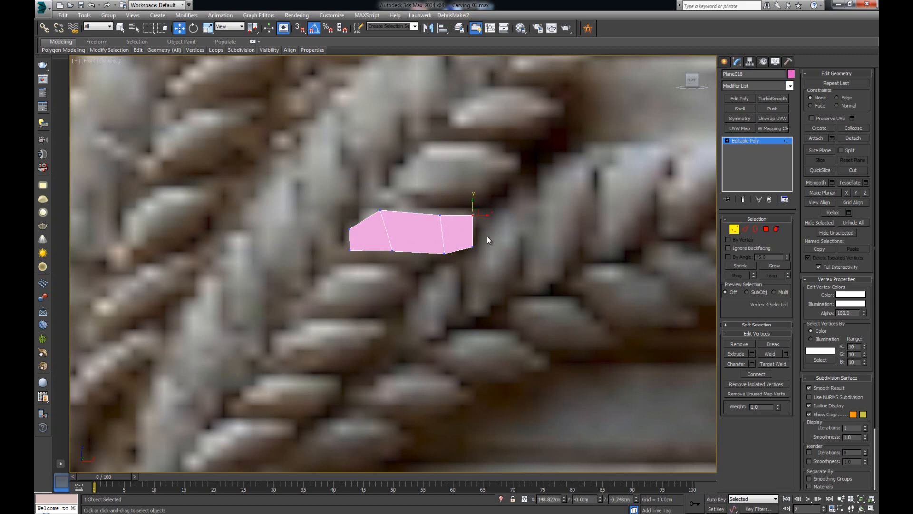
Insert a lengthwise edge loop through the grain and pull its middle edge forward in perspective to bulge the surface.
key(alt+1)
click(456, 235)
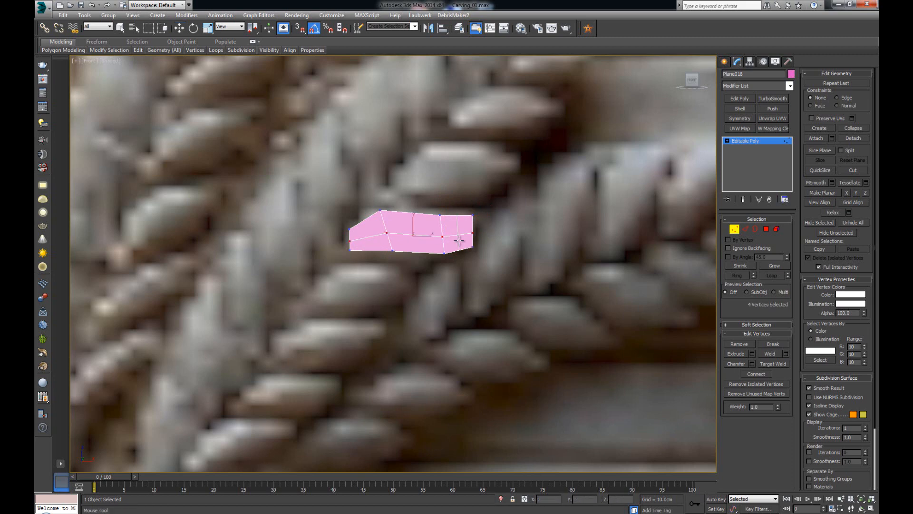
right_click(461, 244)
key(alt+w)
right_click(556, 351)
key(z)
key(alt+w)
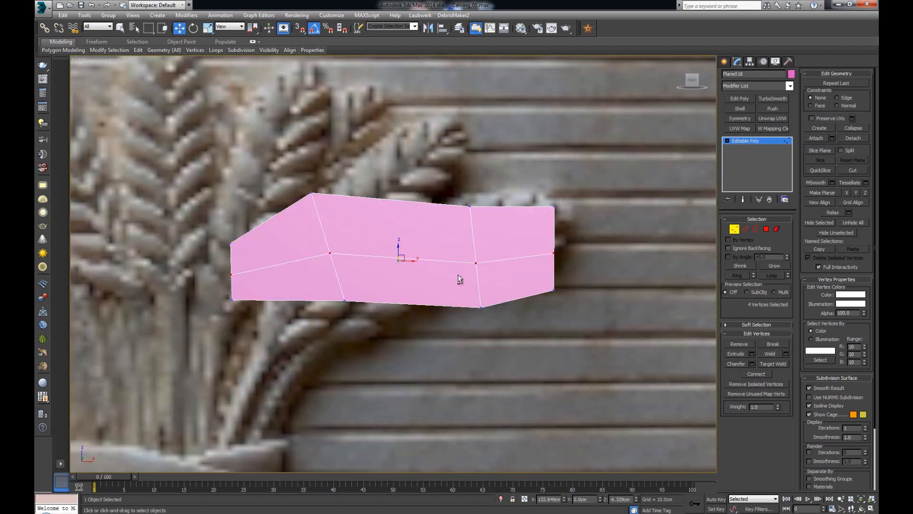
alt+middle_drag(458, 275, 422, 260)
key(2)
click(423, 266)
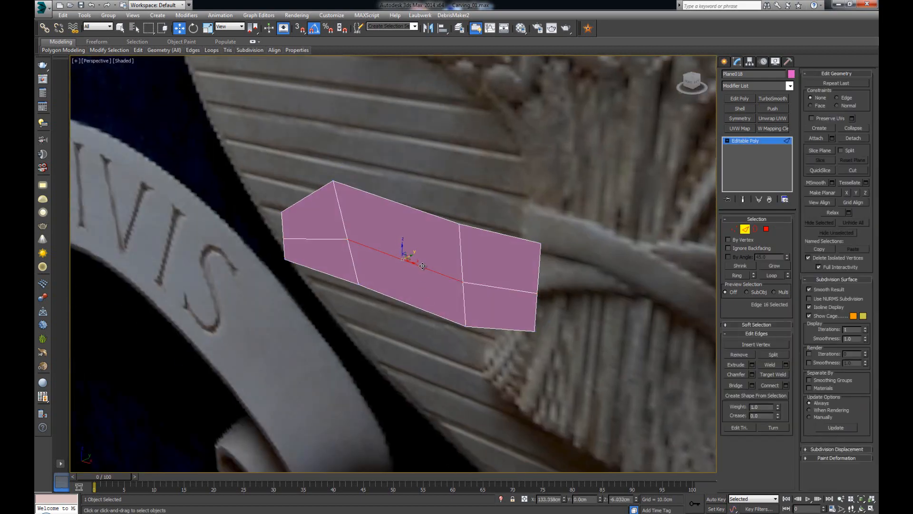
drag(412, 255, 390, 267)
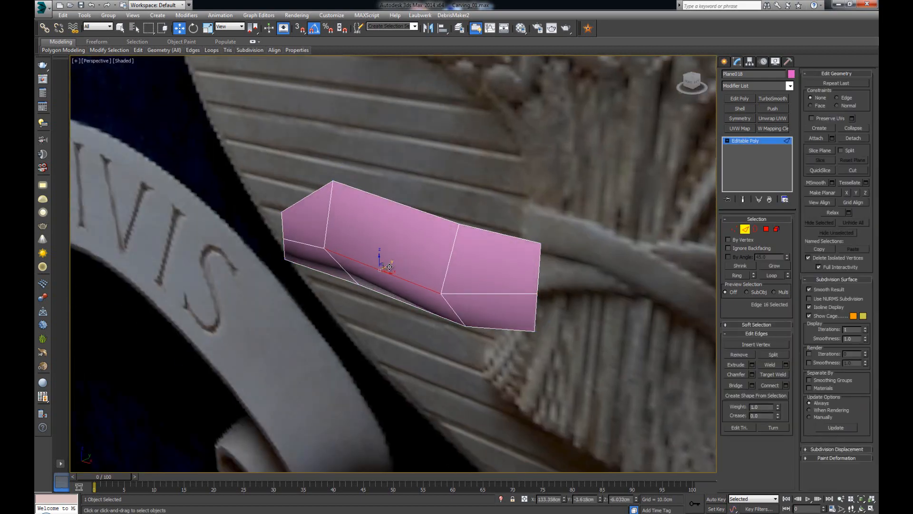
Extrude the grain's open border backward to form side walls, then leave sub-object editing.
key(3)
click(452, 223)
drag(405, 252, 424, 243)
click(756, 229)
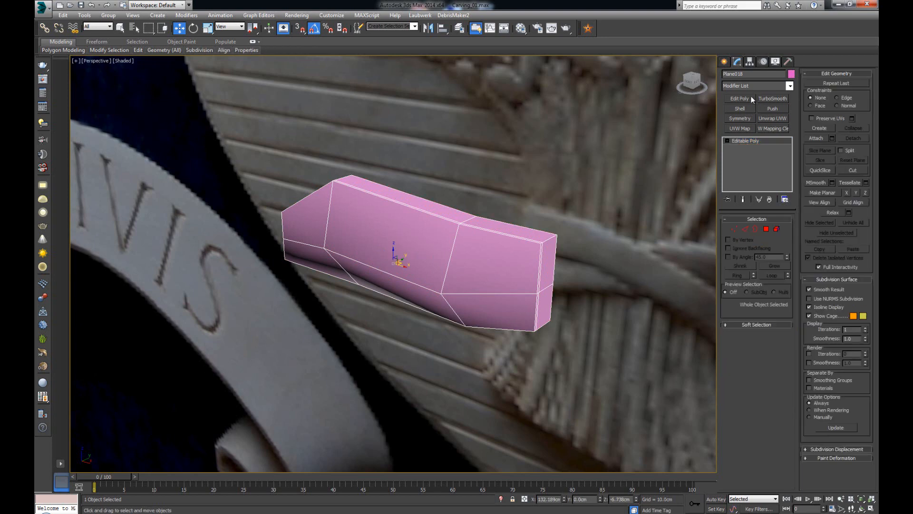
Apply a TurboSmooth modifier with 2 iterations to the grain and inspect its rounded form.
click(771, 96)
click(566, 159)
alt+middle_drag(515, 195, 464, 208)
click(462, 216)
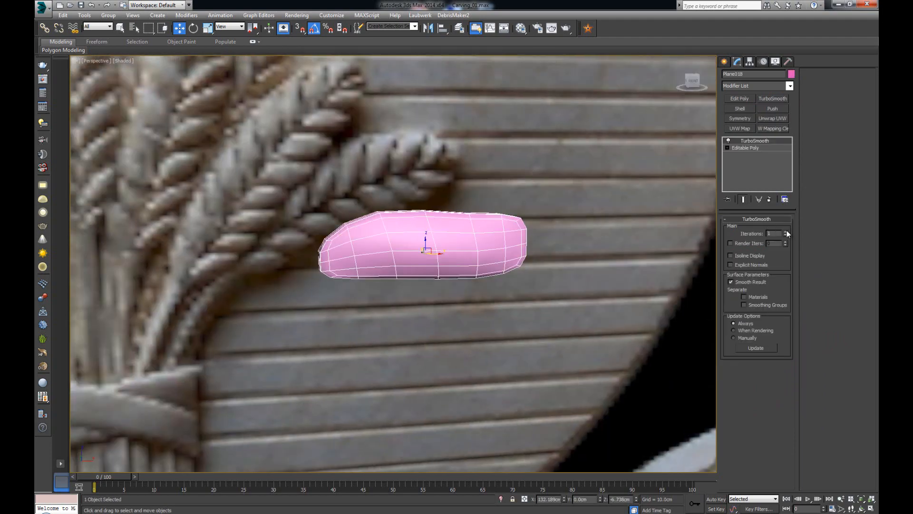
click(786, 231)
click(522, 200)
alt+middle_drag(522, 200, 479, 236)
click(449, 215)
scroll(449, 215, up, 3)
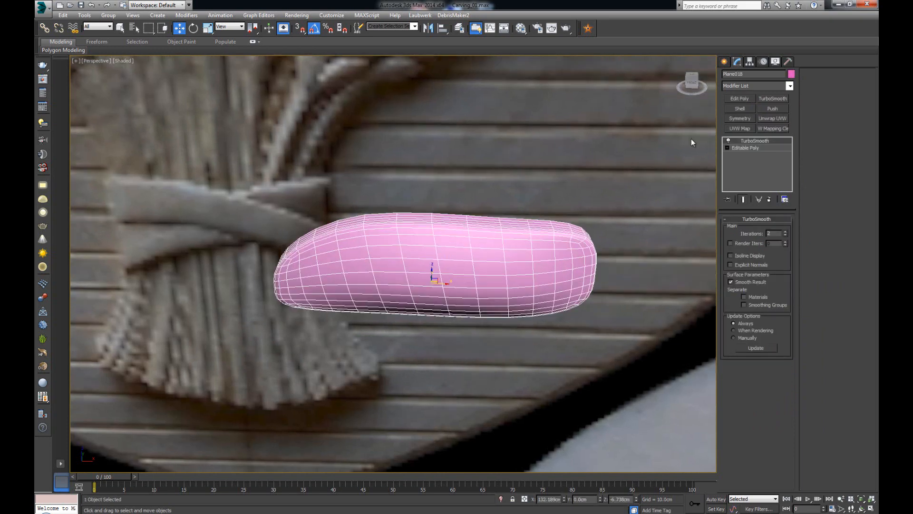
Remove the redundant edge loop around the grain's front rim at the Editable Poly level.
click(760, 147)
alt+middle_drag(601, 150, 530, 157)
key(2)
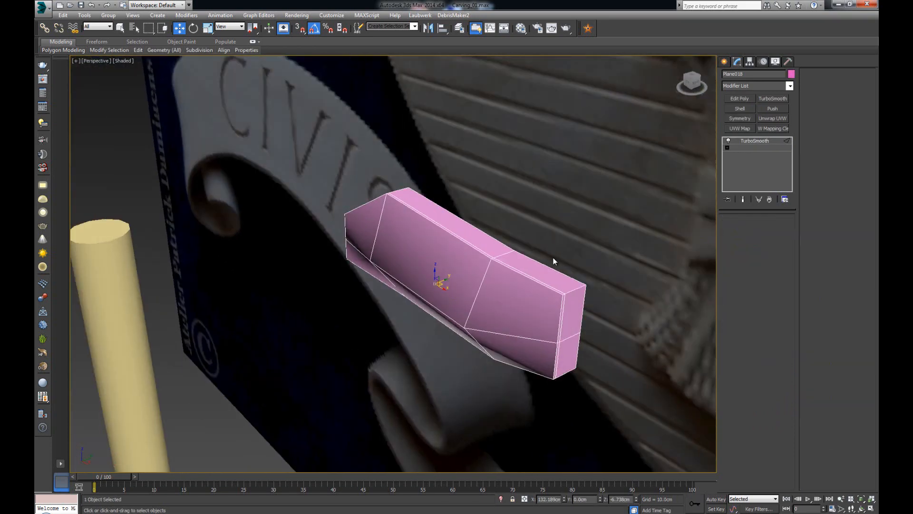
double_click(532, 277)
double_click(535, 278)
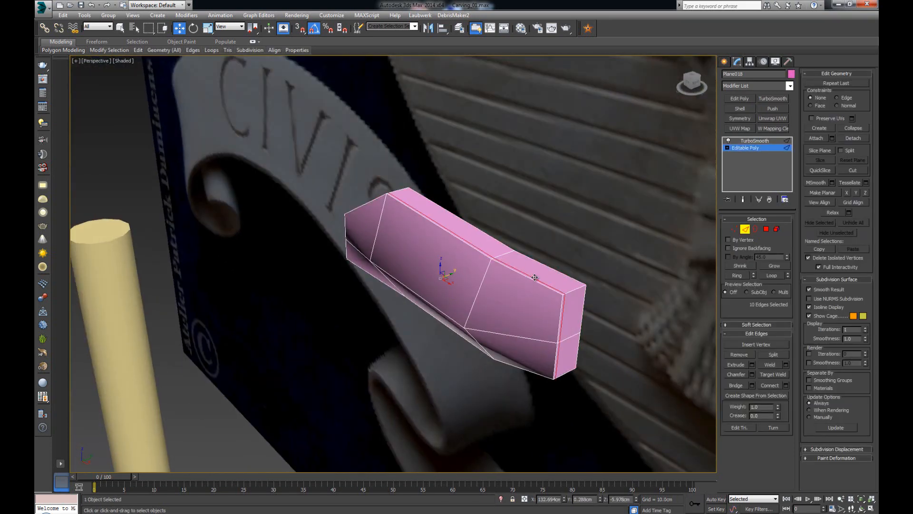
key(ctrl+BackSpace)
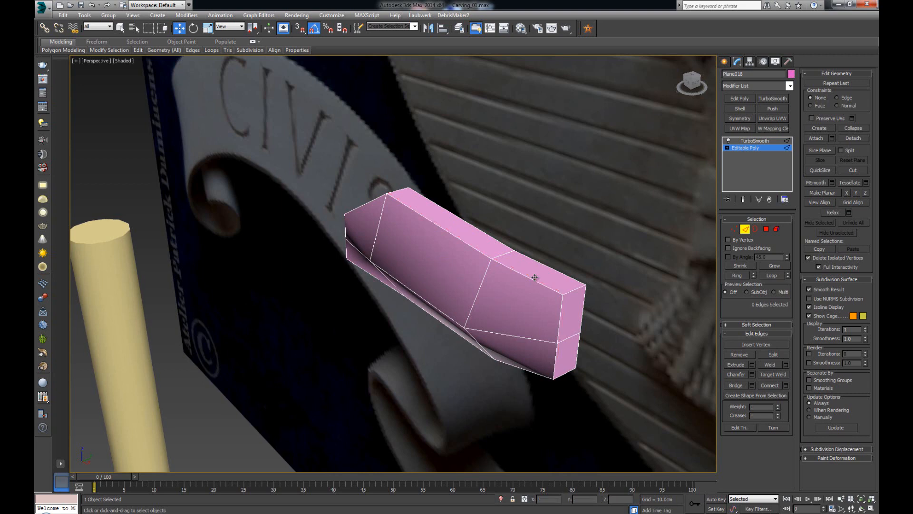
Leave edge editing, return to the grain's TurboSmooth level and inspect the smoothed form against the reference.
click(746, 230)
click(756, 142)
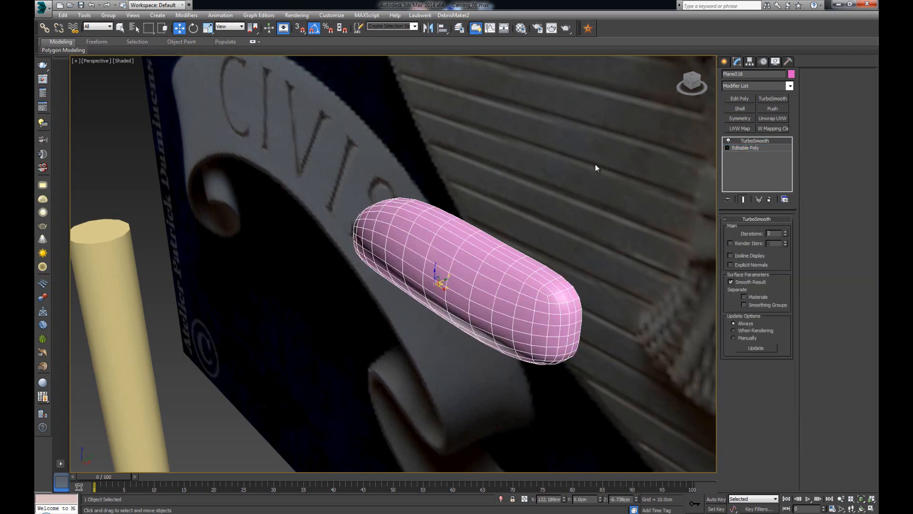
click(505, 187)
scroll(497, 195, down, 4)
alt+middle_drag(497, 196, 513, 191)
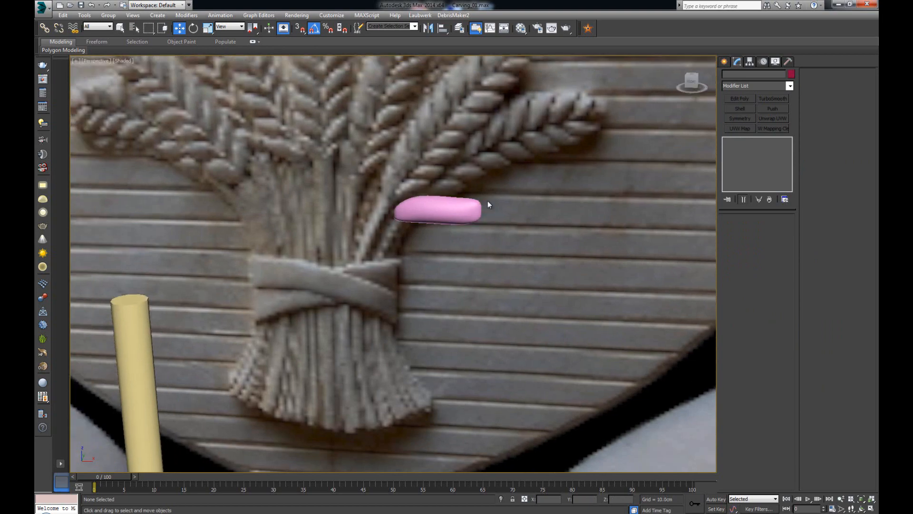
In the front view, move the grain just above the central stalk's top and rotate it to slant up to the right.
click(459, 204)
key(alt+w)
right_click(573, 163)
key(alt+w)
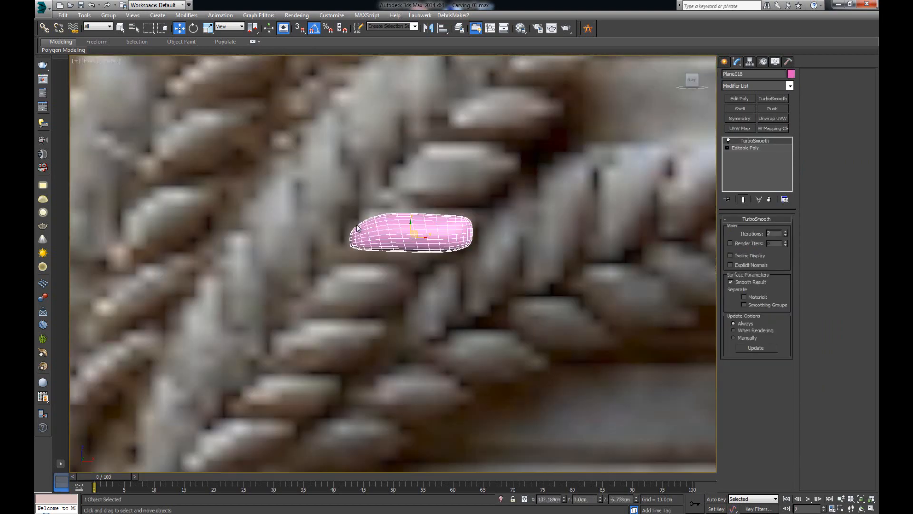
middle_drag(362, 231, 517, 171)
scroll(517, 172, down, 4)
drag(554, 169, 360, 226)
key(e)
scroll(353, 219, up, 4)
middle_drag(353, 220, 408, 221)
key(w)
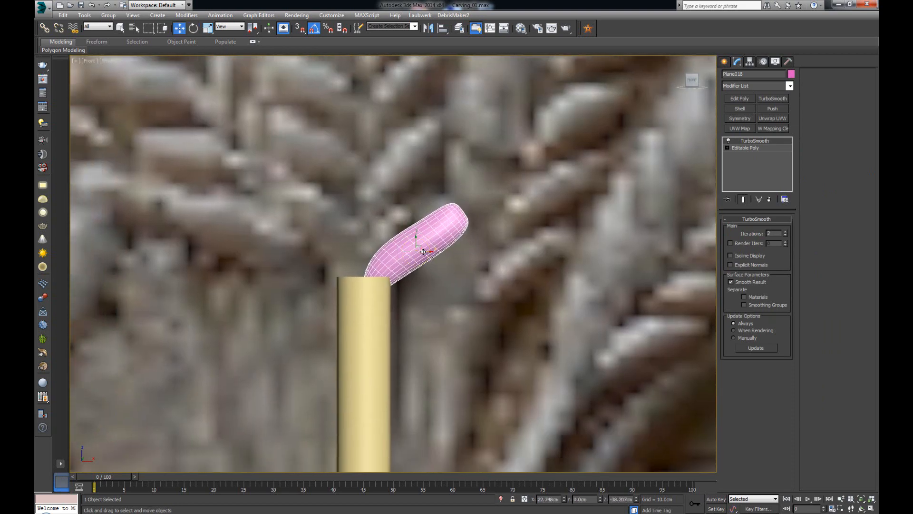
drag(418, 244, 407, 224)
Shorten the grain by moving its middle and tip vertices toward the base at the Editable Poly level, then return to TurboSmooth.
click(758, 148)
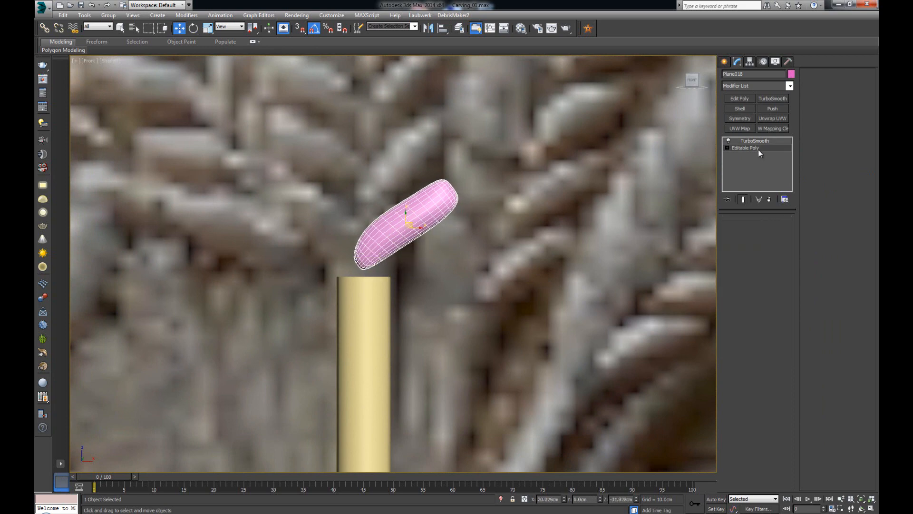
key(1)
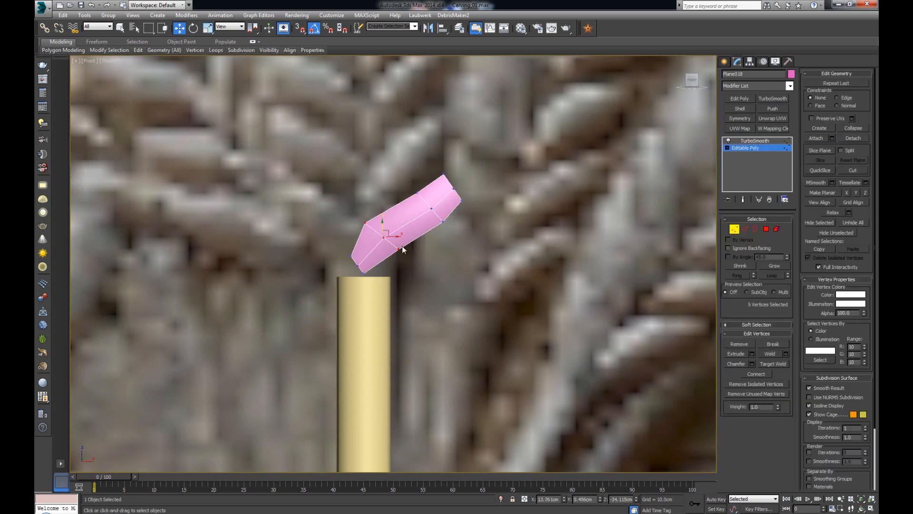
drag(387, 231, 375, 244)
drag(407, 191, 406, 237)
drag(438, 164, 492, 217)
drag(458, 183, 417, 210)
key(r)
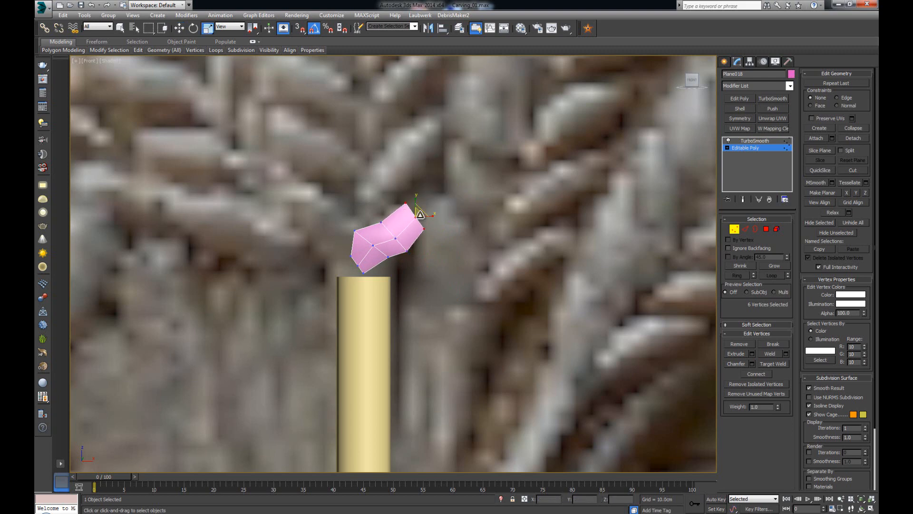
scroll(428, 187, down, 2)
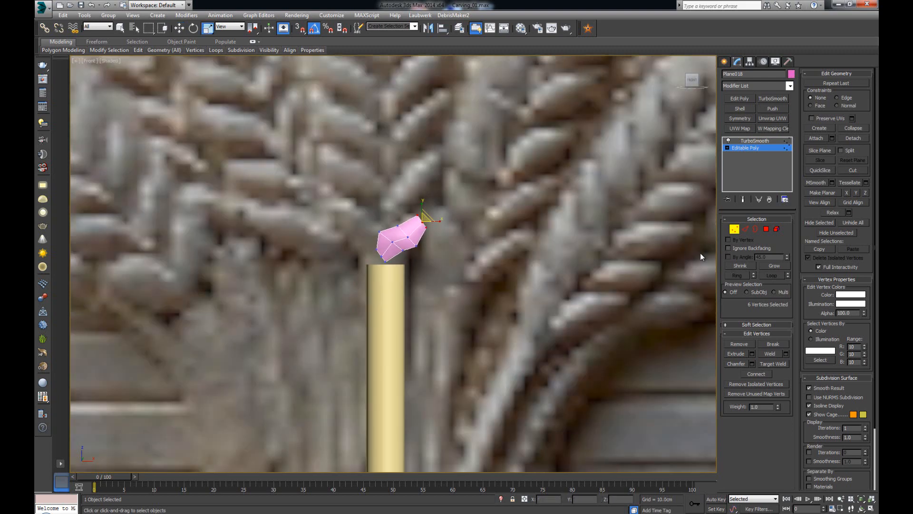
click(734, 229)
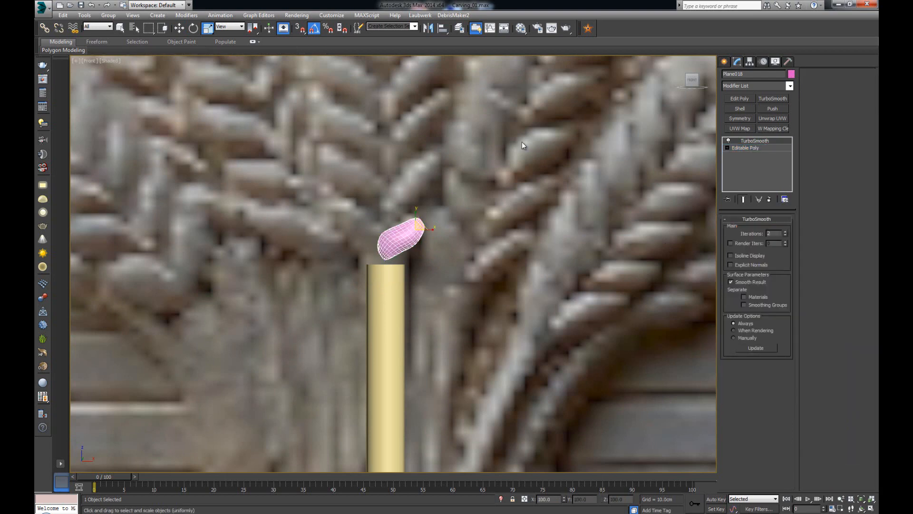
click(521, 141)
scroll(428, 214, down, 4)
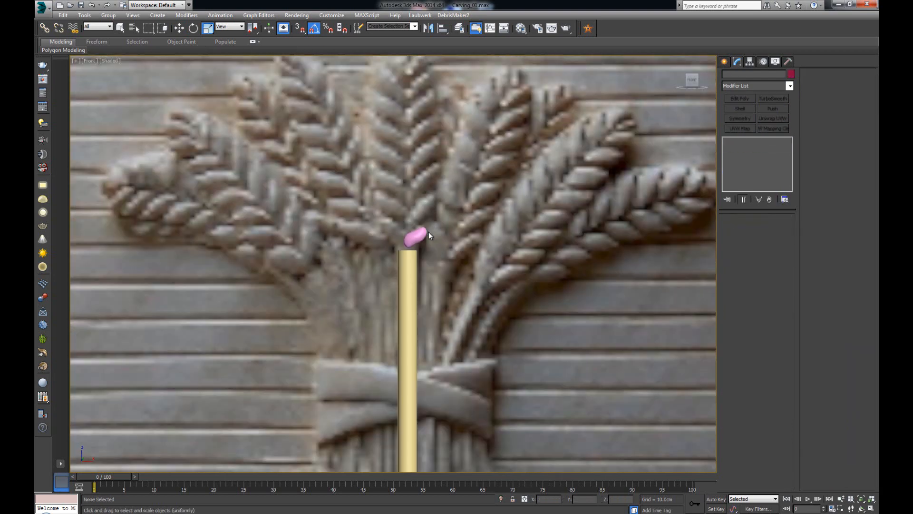
Copy the grain straight up so a second one sits directly above the first.
scroll(429, 232, up, 4)
click(417, 223)
key(w)
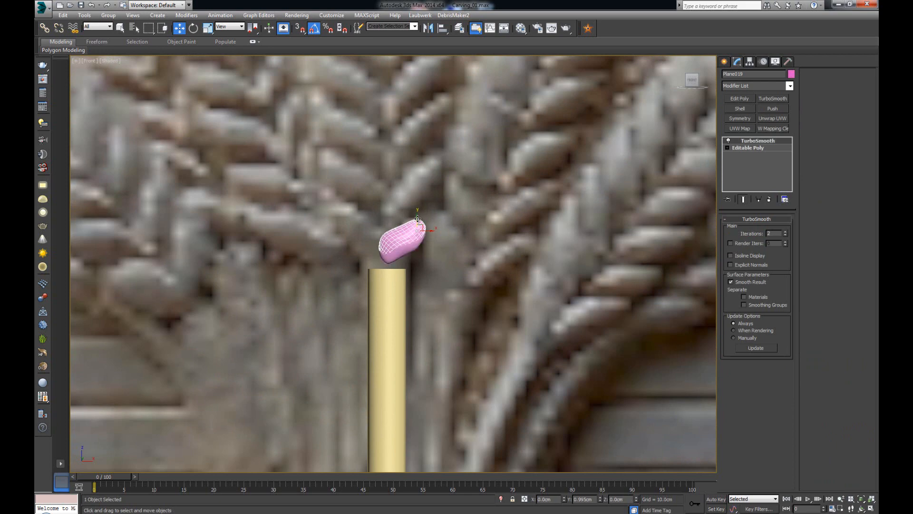
shift+drag(417, 219, 421, 198)
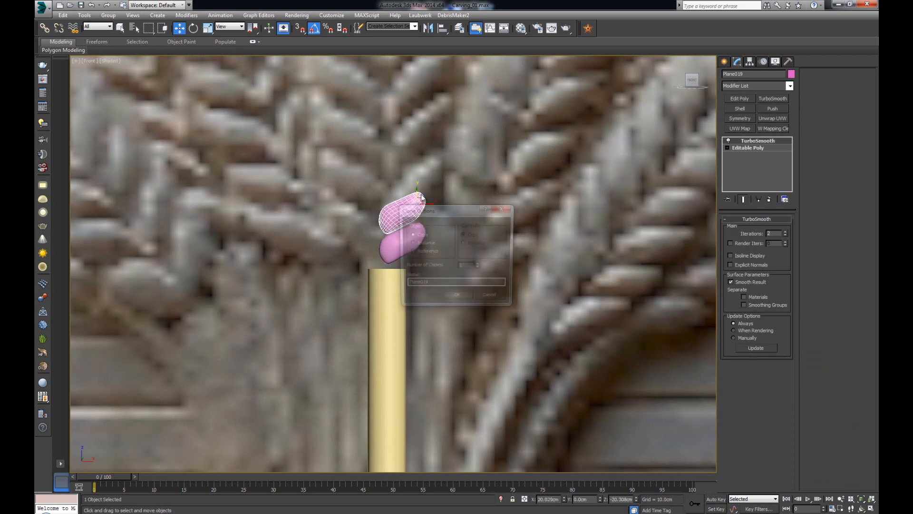
click(456, 298)
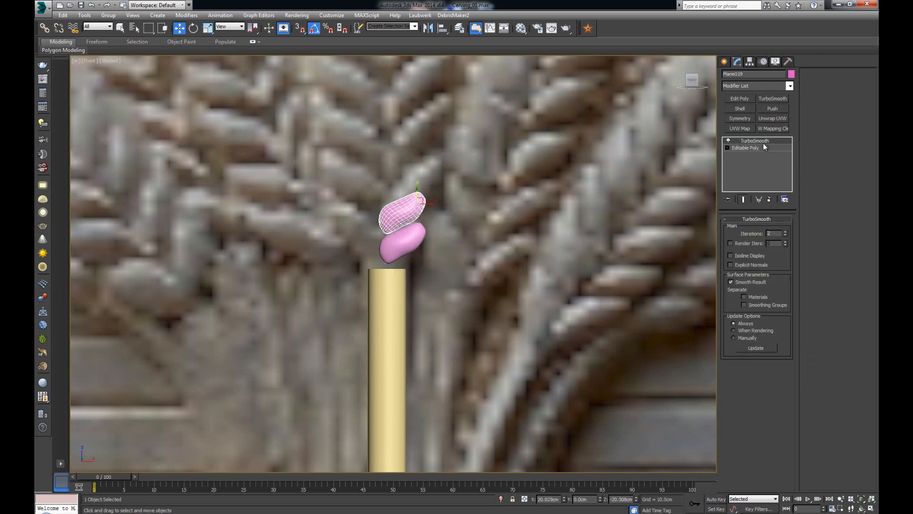
Lengthen the second grain by pulling its tip vertices outward to match the reference, then restore its smoothed display.
click(747, 147)
key(1)
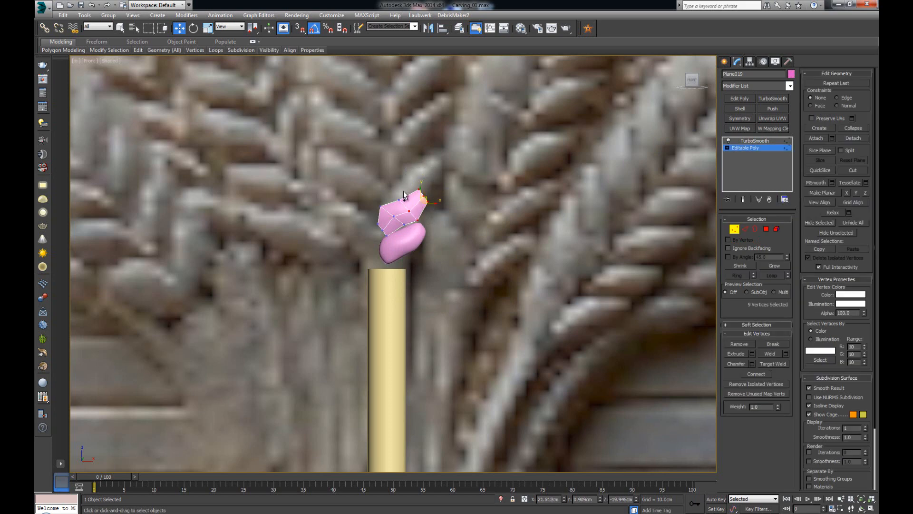
ctrl+drag(394, 184, 443, 189)
middle_drag(427, 161, 423, 215)
click(735, 229)
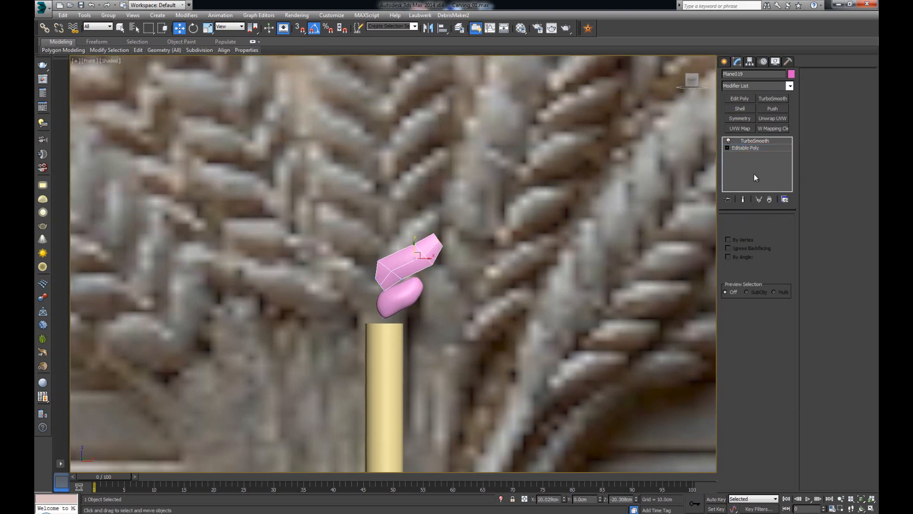
click(756, 141)
click(492, 189)
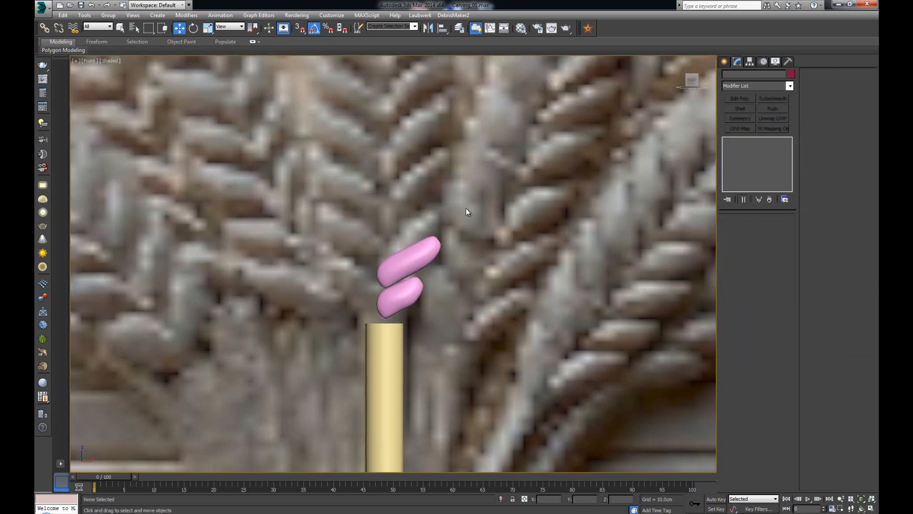
Copy the lengthened second grain upward as the third grain of the ear.
middle_drag(416, 226, 416, 244)
click(416, 264)
shift+drag(412, 262, 419, 233)
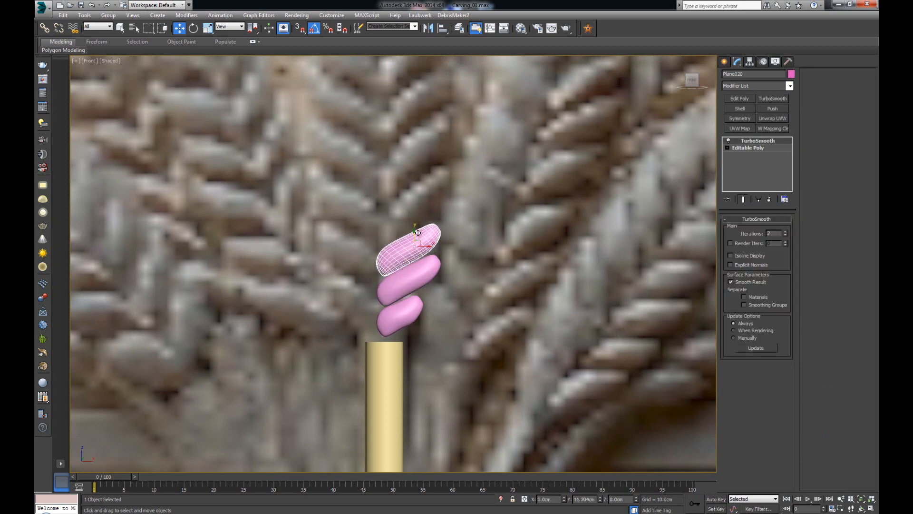
key(Return)
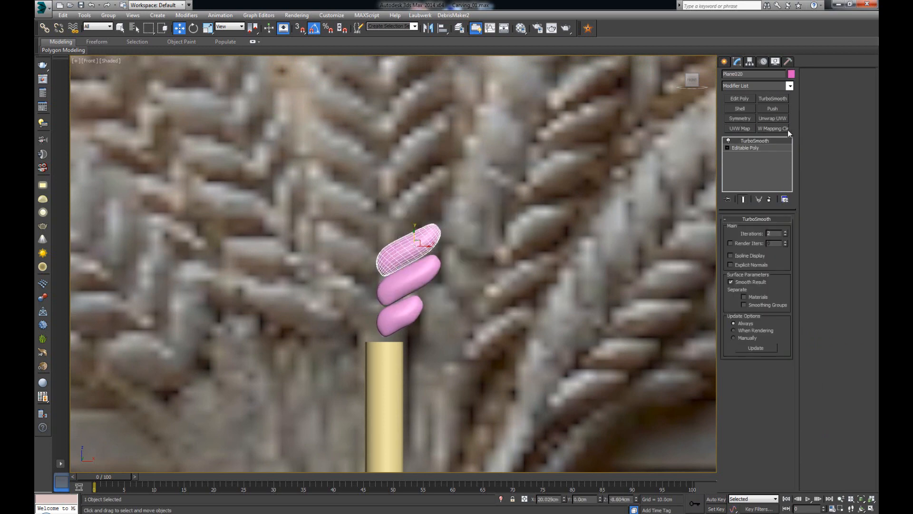
Pull the third grain's tip vertices slightly outward and return to its TurboSmooth level.
click(763, 147)
key(1)
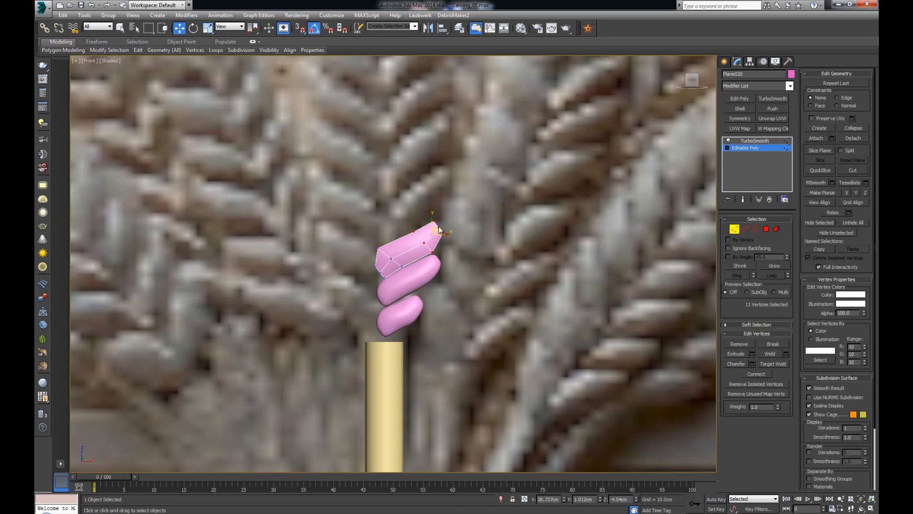
drag(439, 230, 445, 228)
click(735, 229)
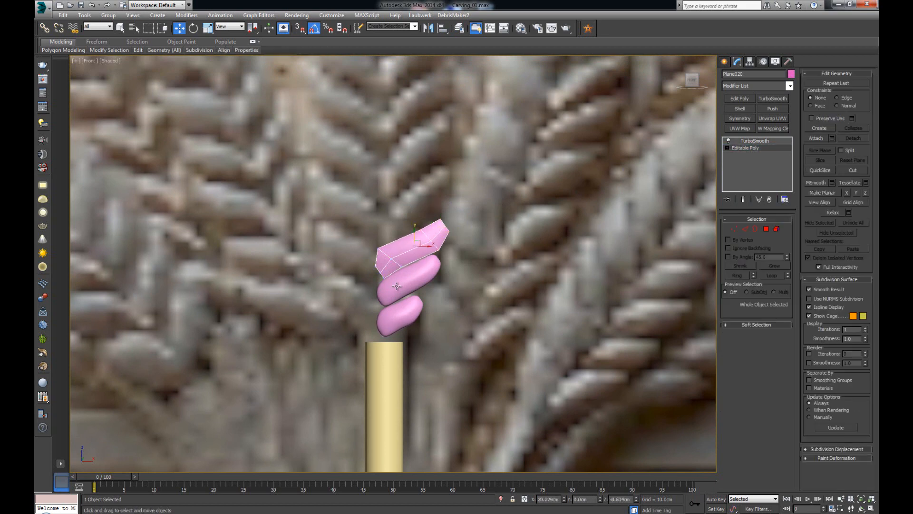
scroll(381, 276, down, 3)
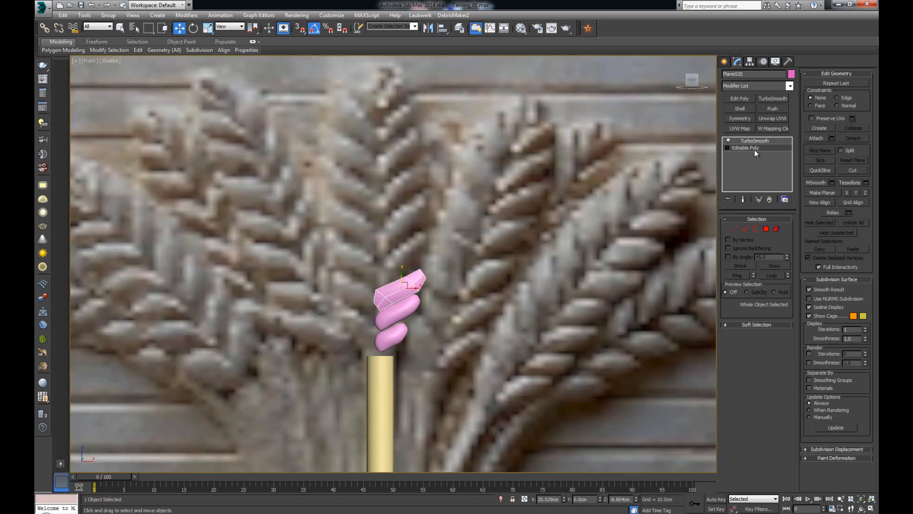
click(755, 140)
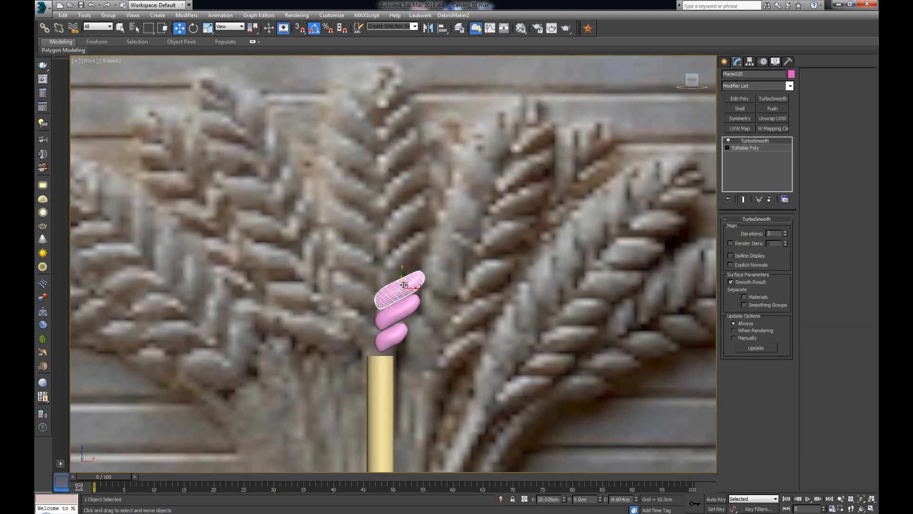
Duplicate the third grain upward, using multiple copies, to stack an evenly spaced column of grains along the central ear.
shift+drag(402, 277, 402, 210)
click(457, 298)
click(461, 301)
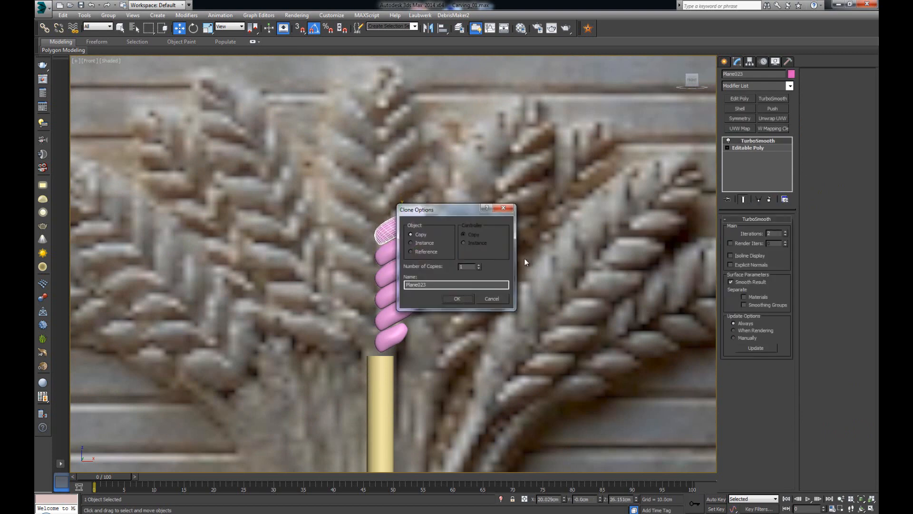
click(478, 264)
click(479, 265)
click(478, 264)
click(479, 265)
click(463, 297)
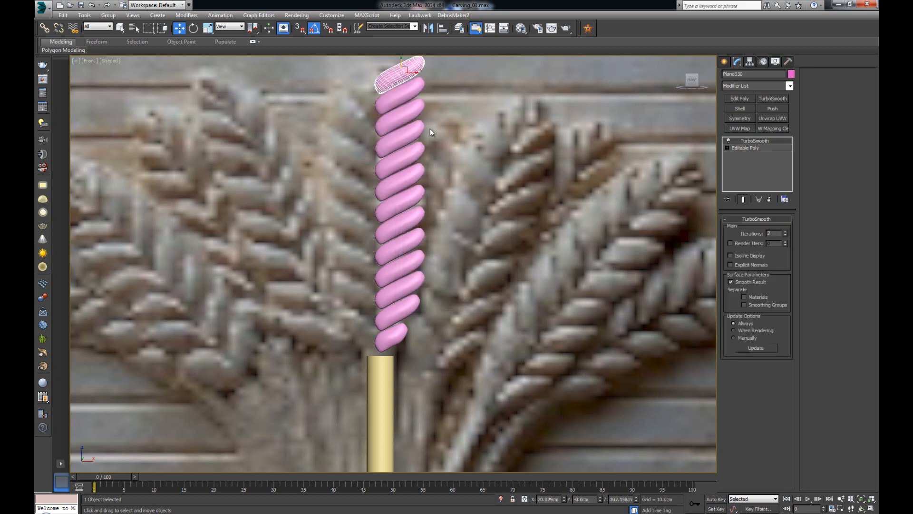
Delete the surplus grains at the upper end of the column.
middle_drag(438, 61, 442, 101)
drag(409, 151, 409, 151)
key(Delete)
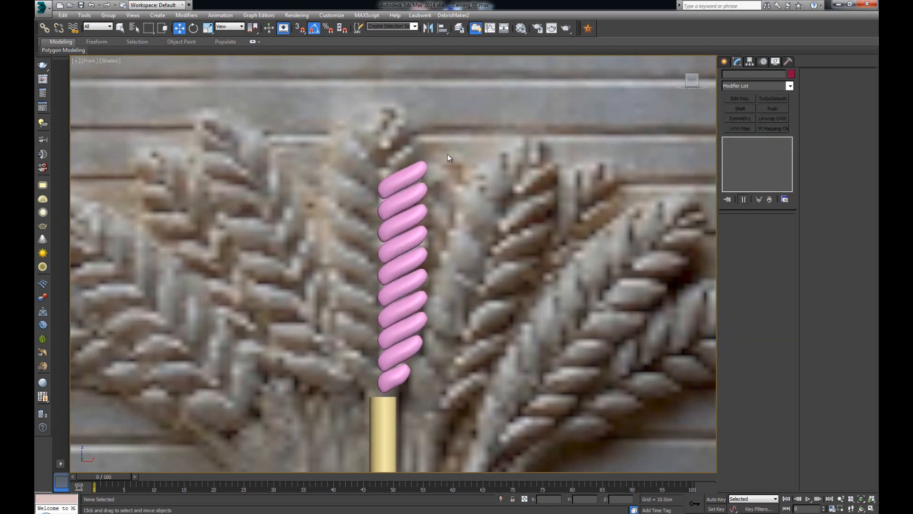
click(416, 172)
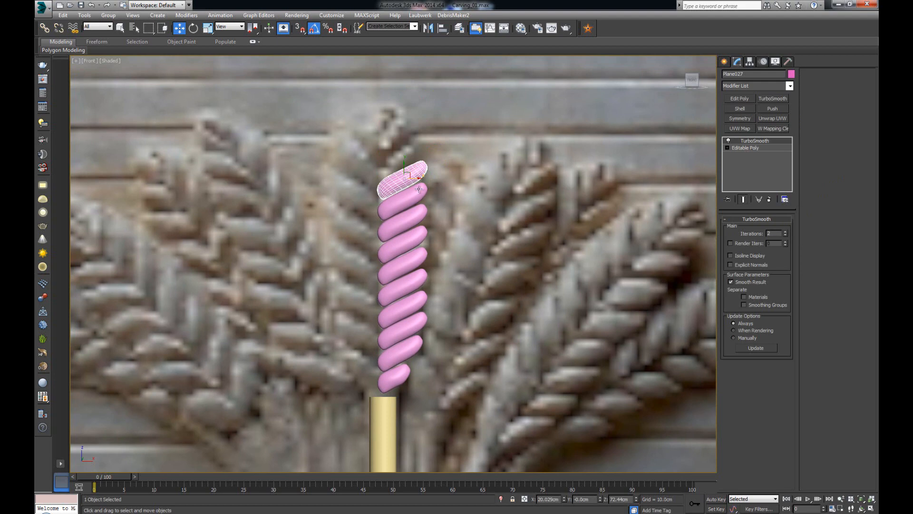
key(Delete)
Copy the column's uppermost remaining grain upward to continue the ear.
click(412, 209)
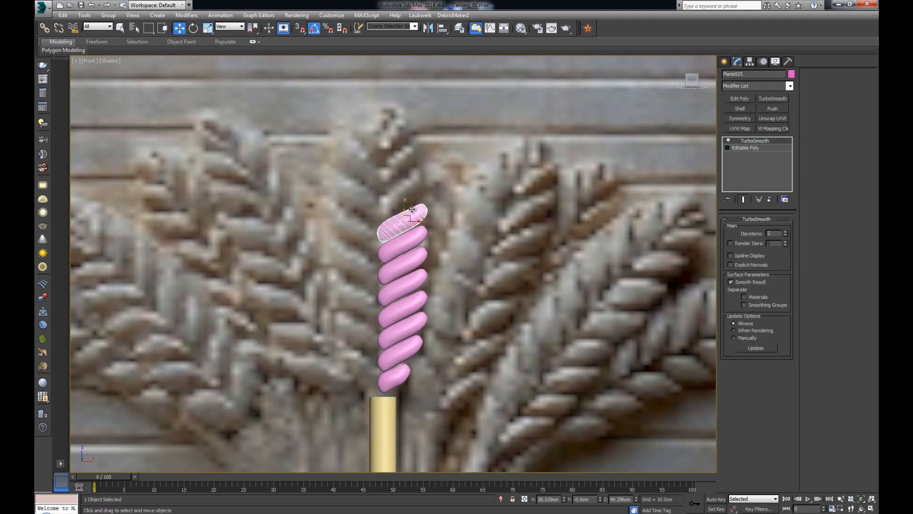
shift+drag(403, 211, 405, 184)
click(461, 301)
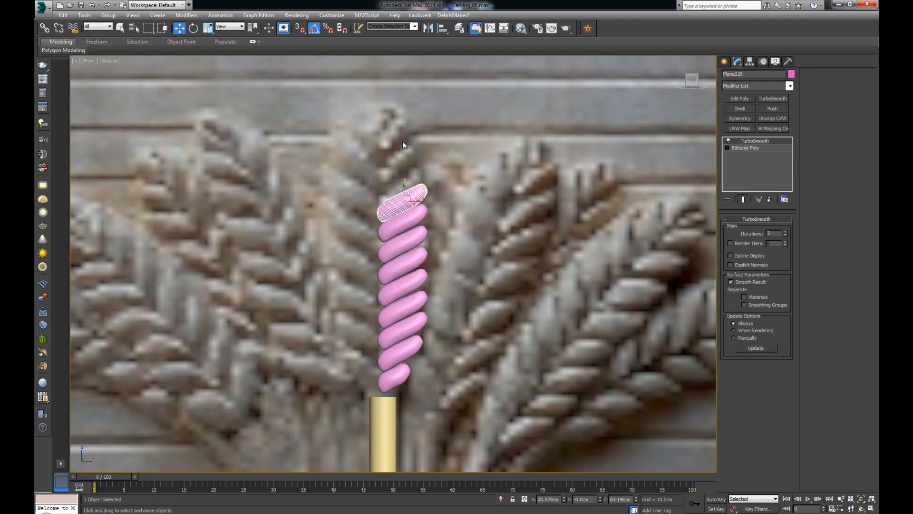
Shorten the new top grain by moving its tip vertices inward, then return to its TurboSmooth level.
scroll(402, 142, up, 3)
click(743, 147)
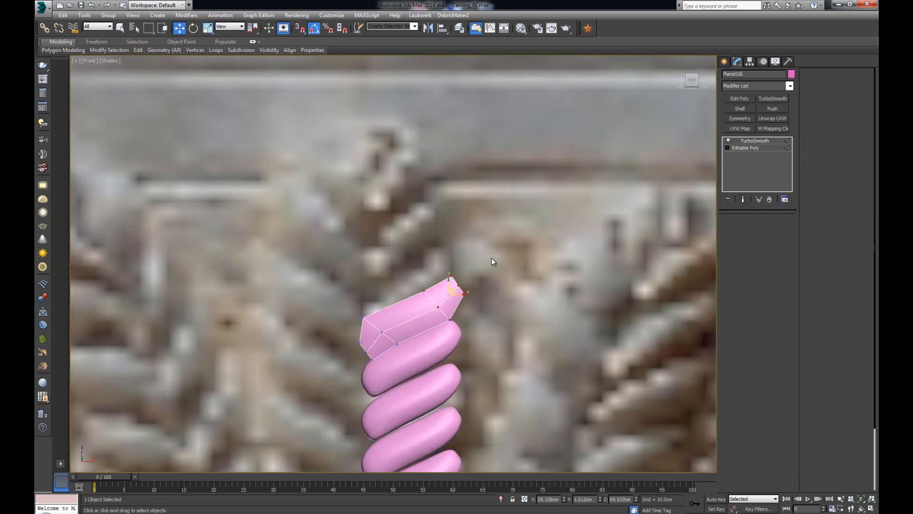
key(1)
drag(492, 258, 420, 330)
drag(452, 292, 439, 297)
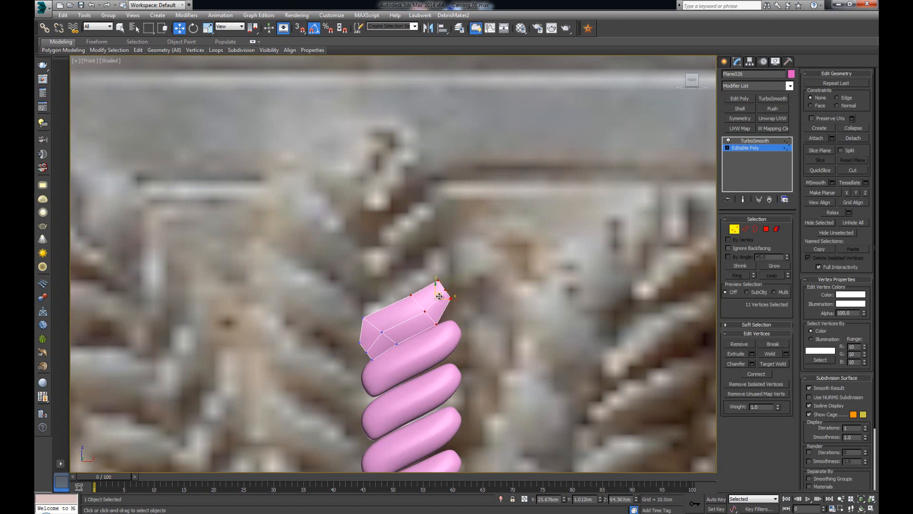
click(734, 232)
click(755, 141)
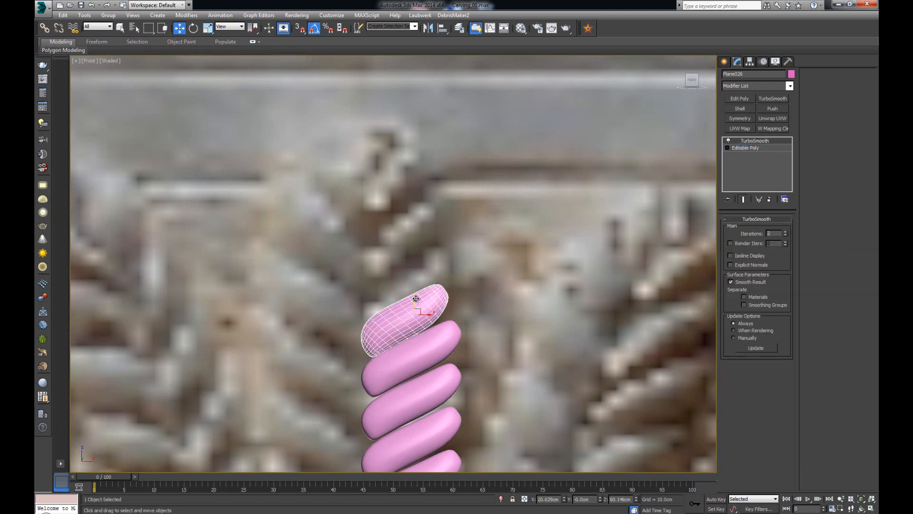
Copy the shortened top grain upward and move the copy's tip vertices further inward to taper the ear.
shift+drag(414, 301, 416, 268)
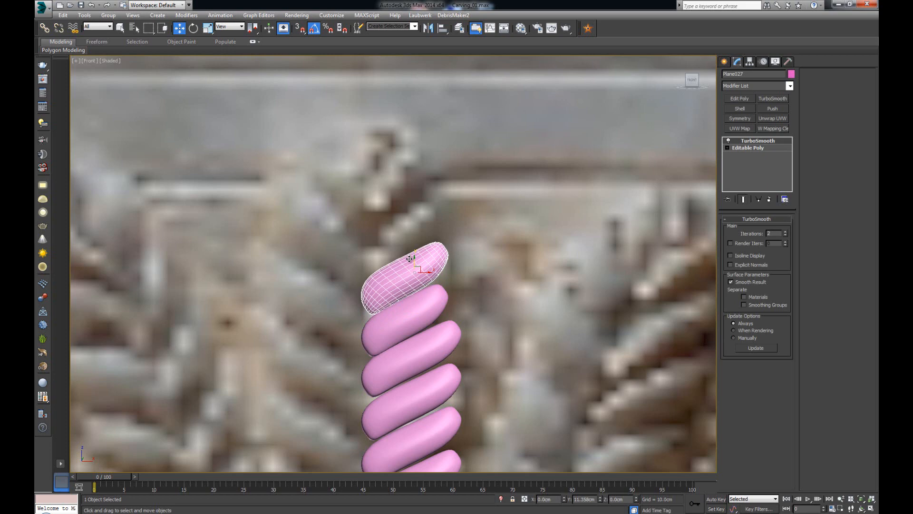
click(452, 298)
click(745, 148)
key(1)
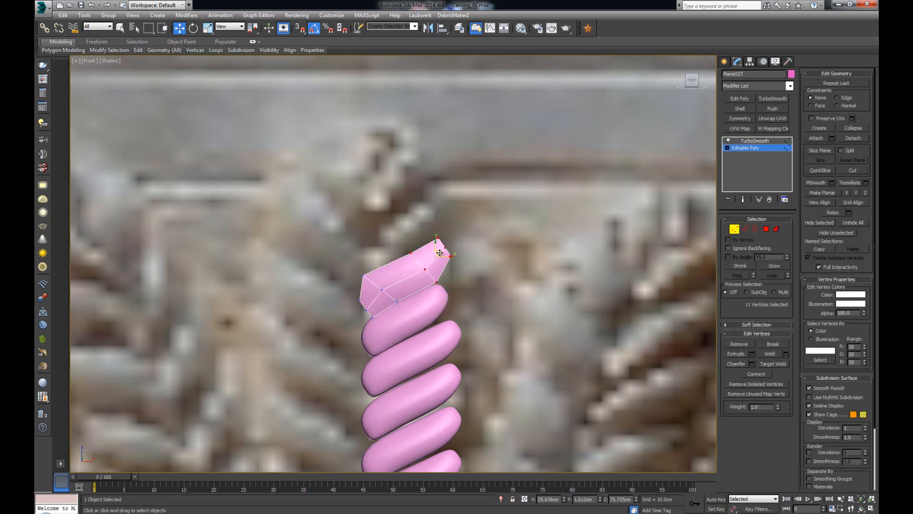
drag(440, 253, 431, 255)
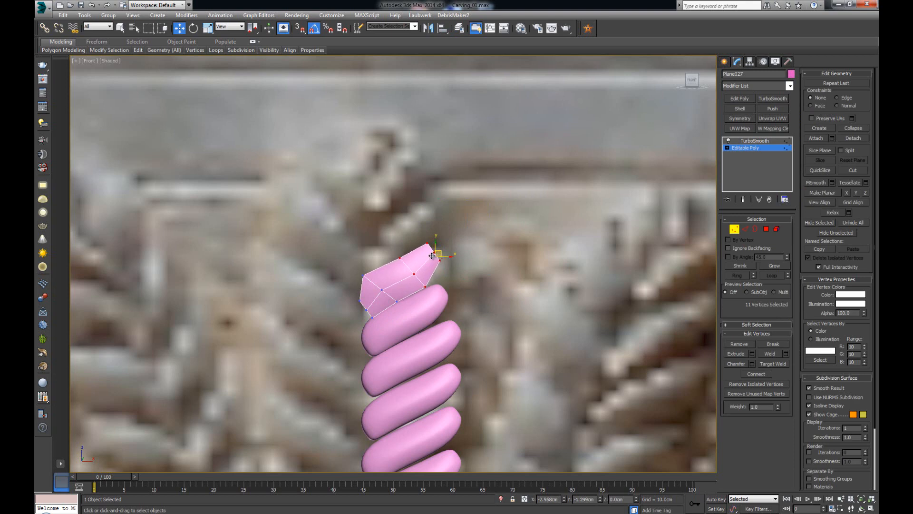
click(735, 229)
click(755, 141)
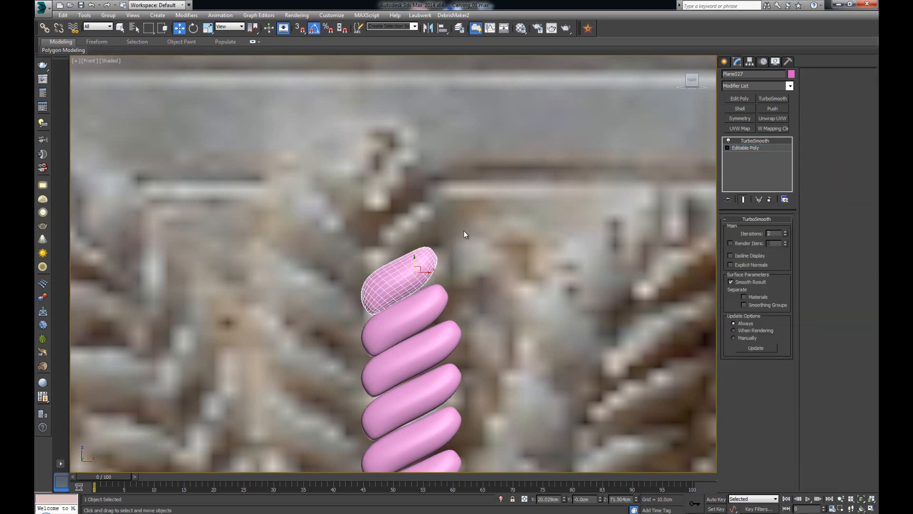
Copy the ear's uppermost grain upward once more, pull its outer-end vertices inward to shorten it, and return to its TurboSmooth level.
shift+drag(414, 258, 421, 213)
click(457, 298)
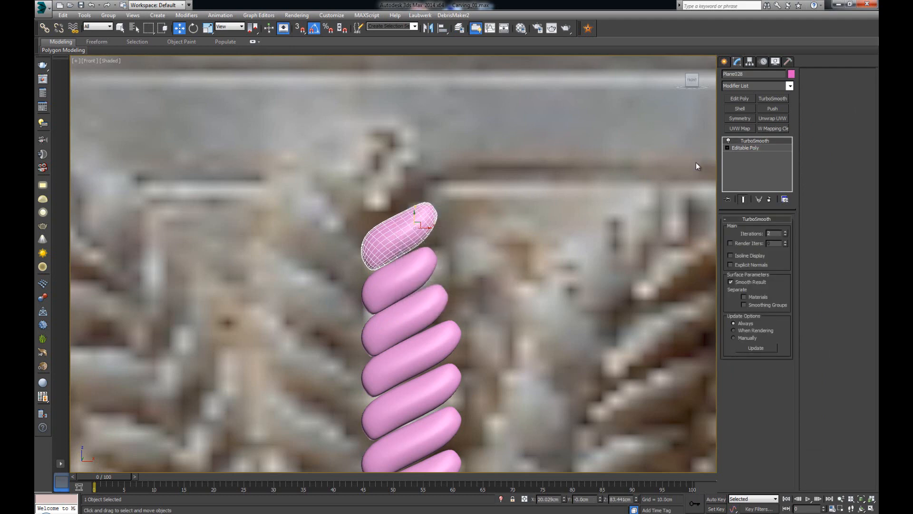
click(757, 149)
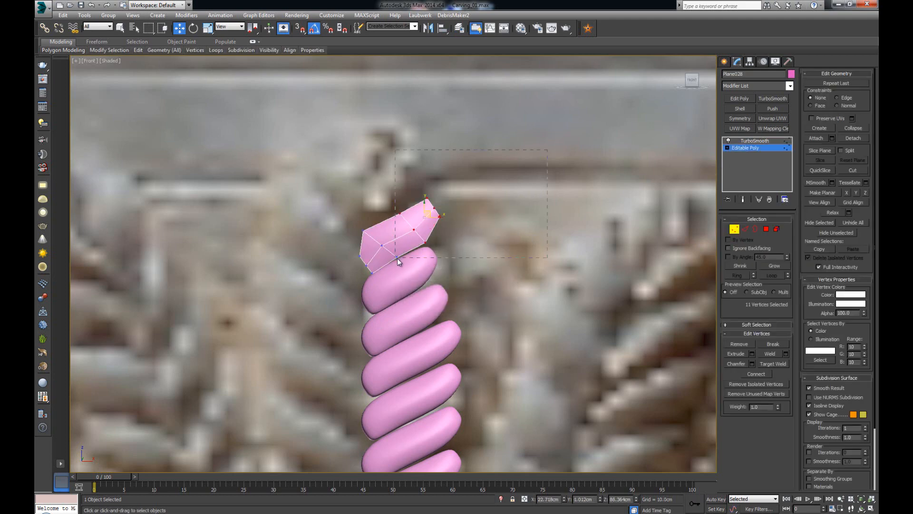
drag(398, 258, 400, 252)
ctrl+drag(427, 224, 418, 217)
click(732, 230)
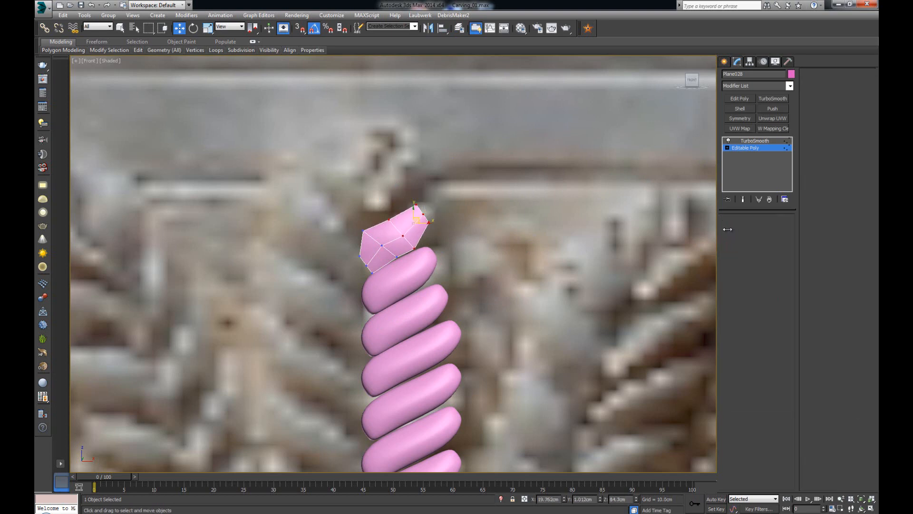
middle_drag(495, 230, 501, 179)
scroll(501, 179, down, 3)
click(754, 140)
click(709, 149)
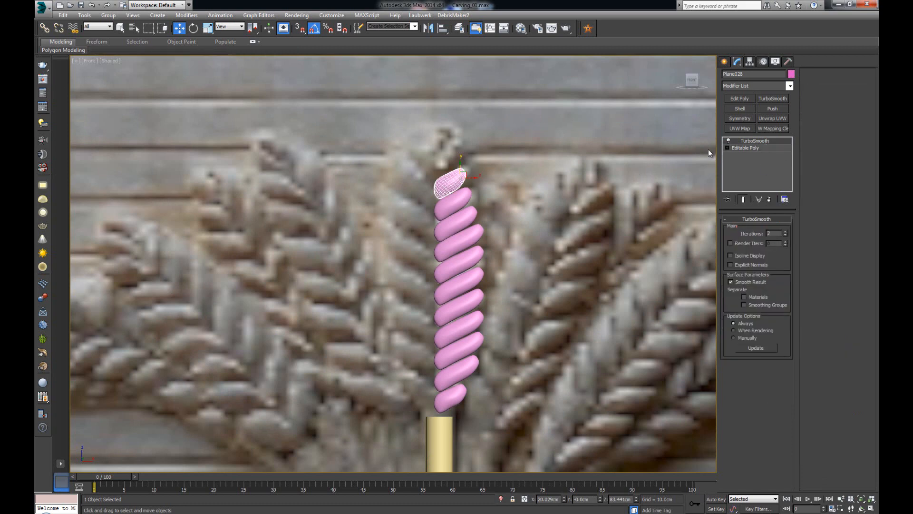
Mirror the whole column of grains as a copy on the X axis and move it alongside to form a symmetrical ear.
middle_drag(511, 205, 506, 161)
scroll(507, 161, down, 2)
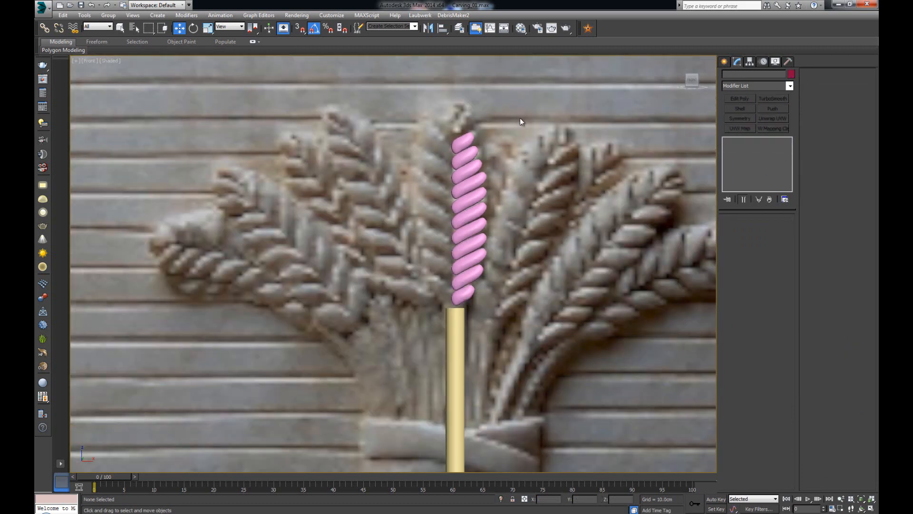
drag(458, 307, 458, 306)
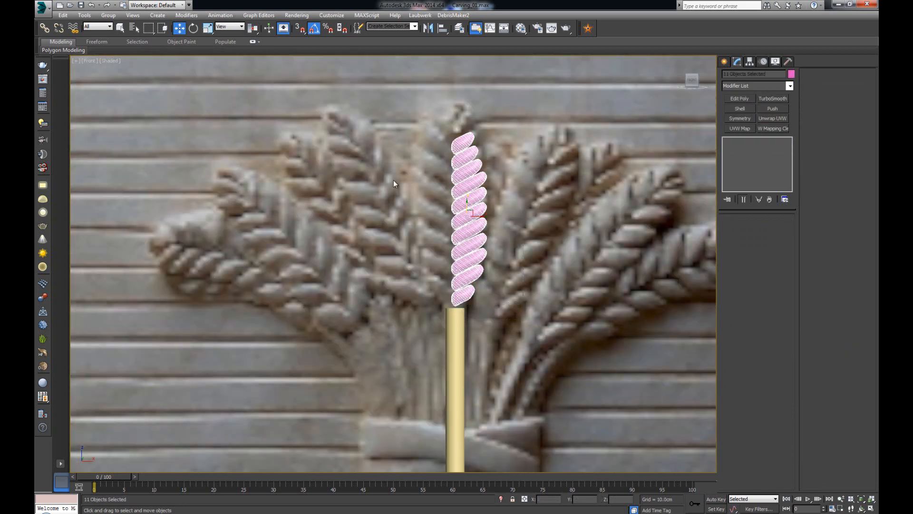
click(428, 28)
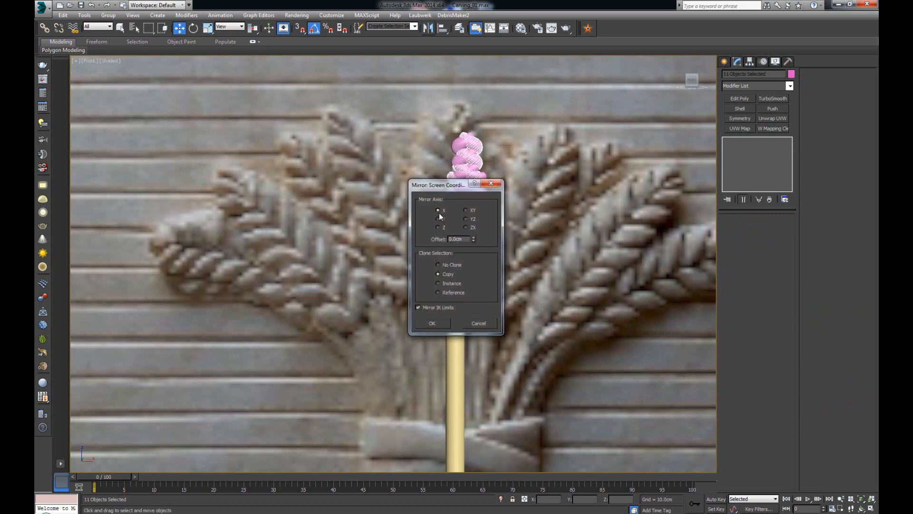
click(433, 323)
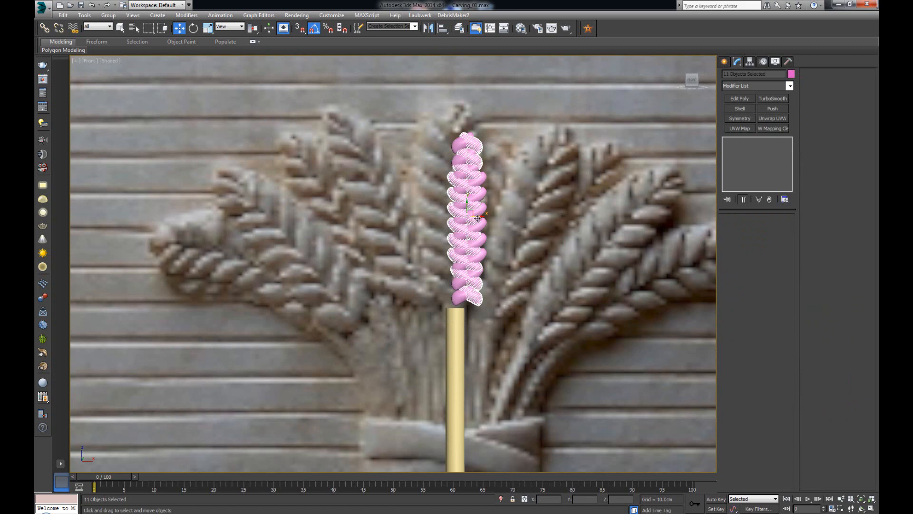
drag(478, 211, 450, 216)
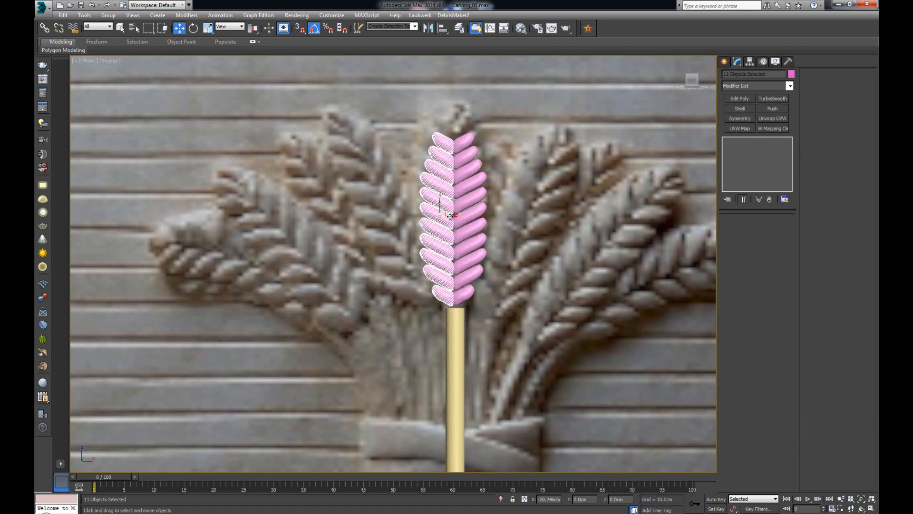
click(536, 176)
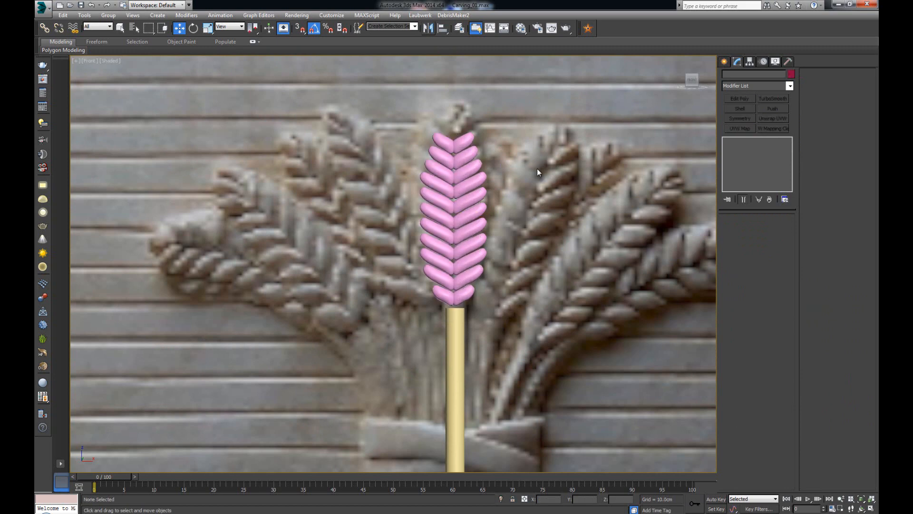
Compare the mirrored ear with the reference carving from its tip down to the stalk.
middle_drag(538, 168, 464, 258)
scroll(464, 259, up, 5)
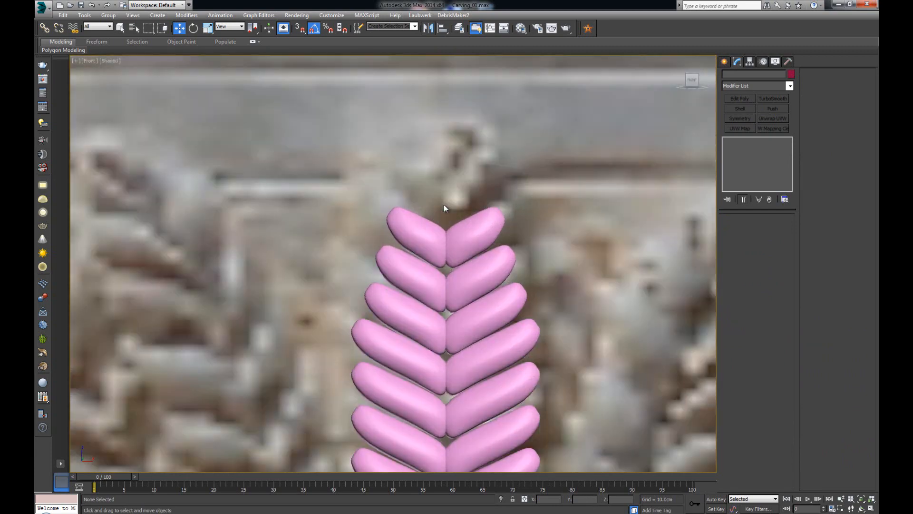
scroll(488, 225, down, 5)
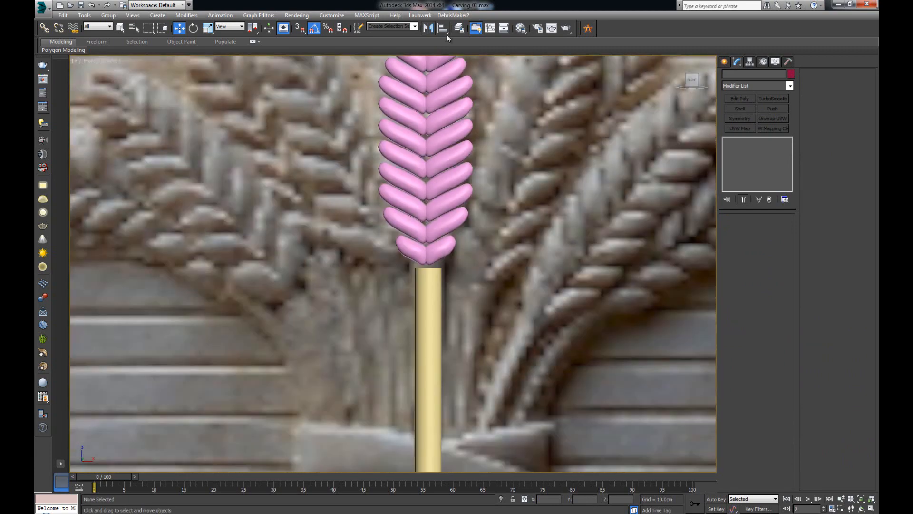
middle_drag(479, 155, 468, 248)
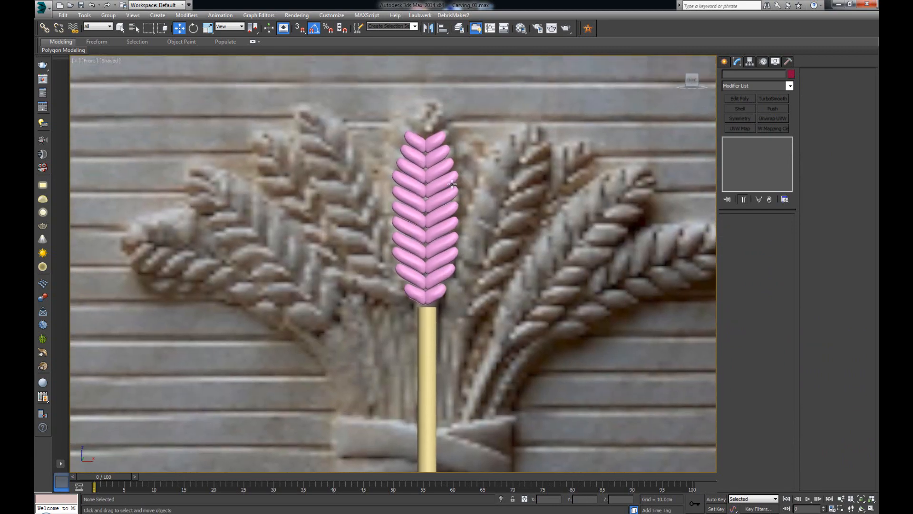
scroll(454, 201, up, 2)
middle_drag(476, 201, 426, 259)
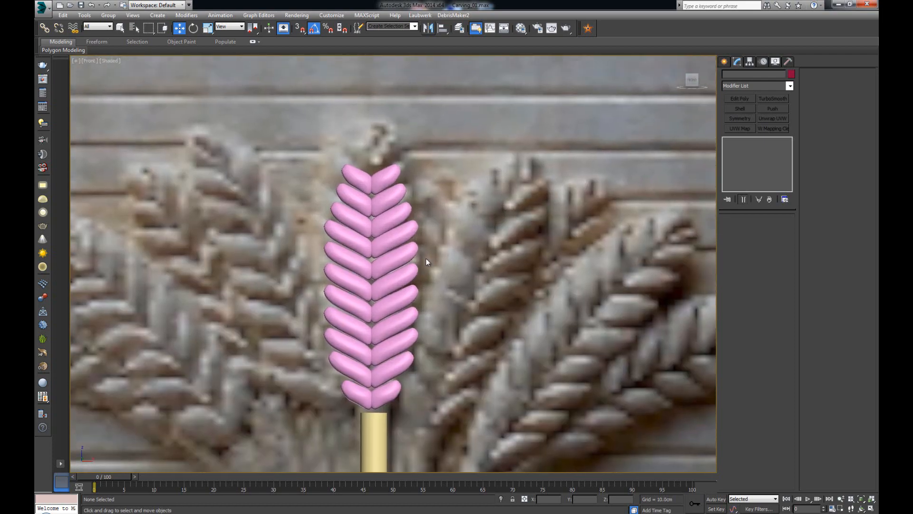
scroll(426, 259, down, 4)
scroll(426, 258, up, 3)
Copy the uppermost grain of the ear's right half upward as a tip grain.
scroll(426, 258, up, 6)
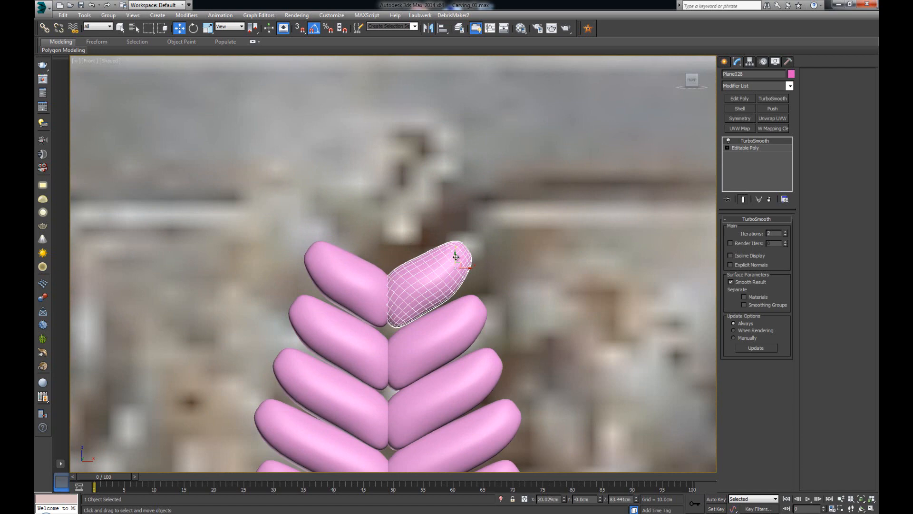
shift+drag(455, 257, 456, 195)
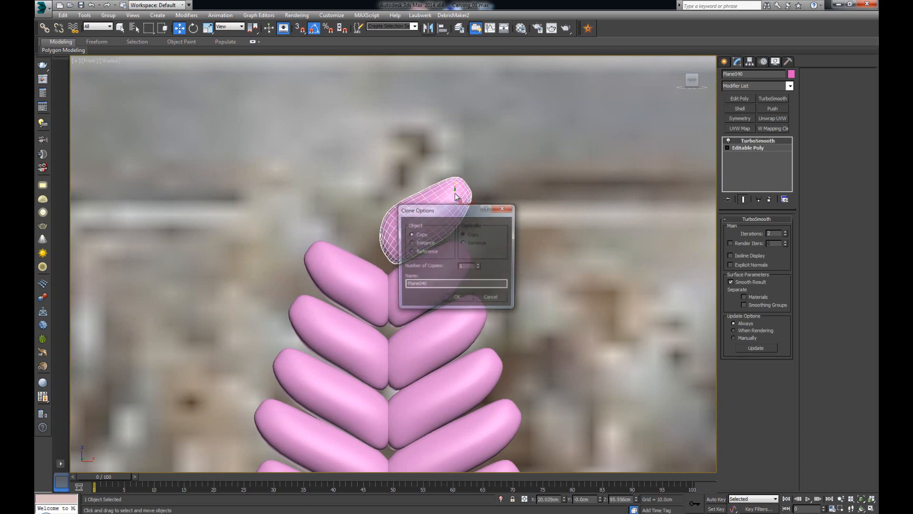
click(458, 296)
Reshape the new tip grain's vertices into a slimmer form with its outer end bent upward and inward, then restore the TurboSmooth result.
click(767, 147)
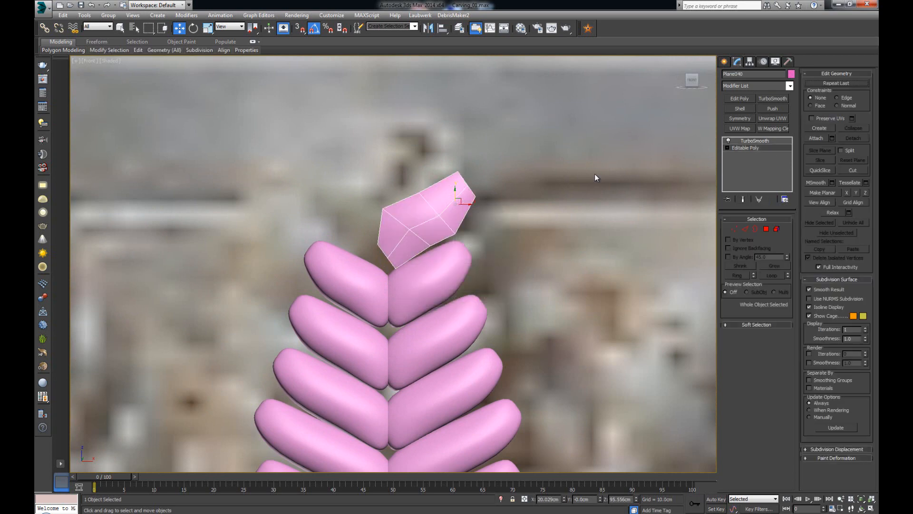
key(1)
drag(395, 244, 413, 226)
drag(410, 181, 461, 179)
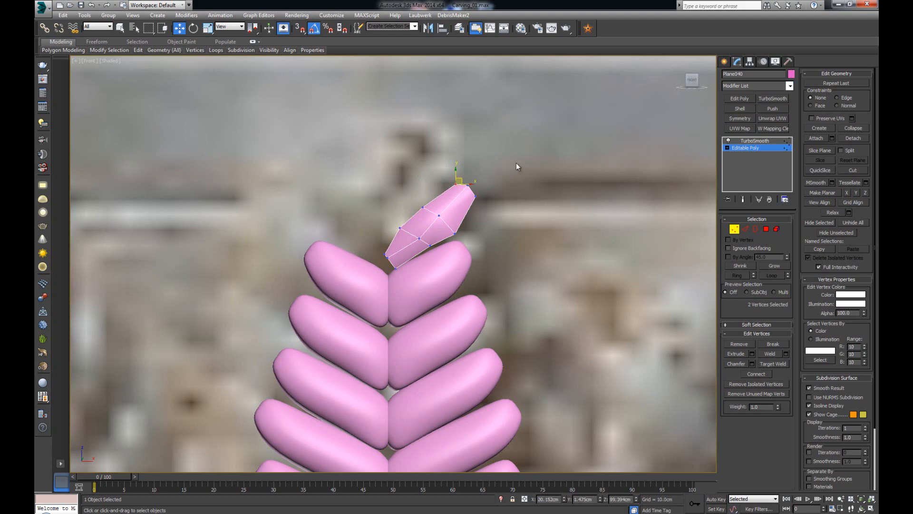
drag(518, 167, 451, 181)
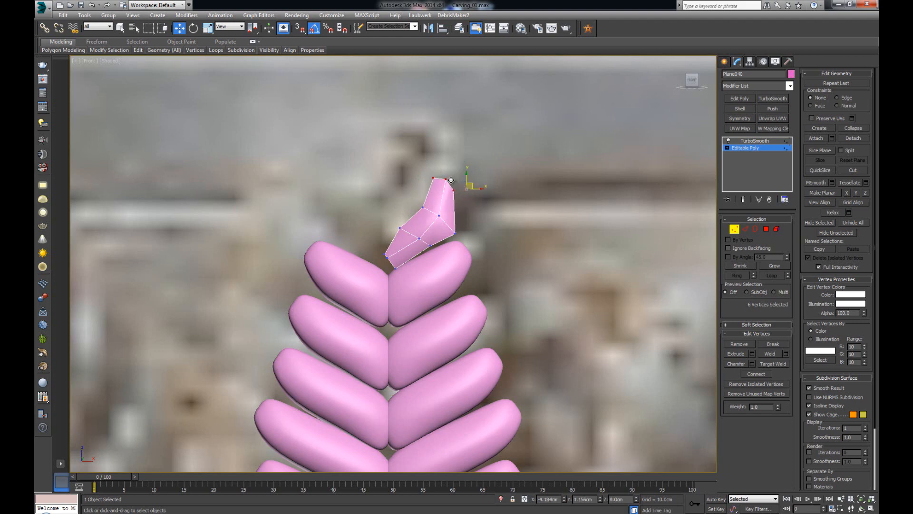
click(735, 229)
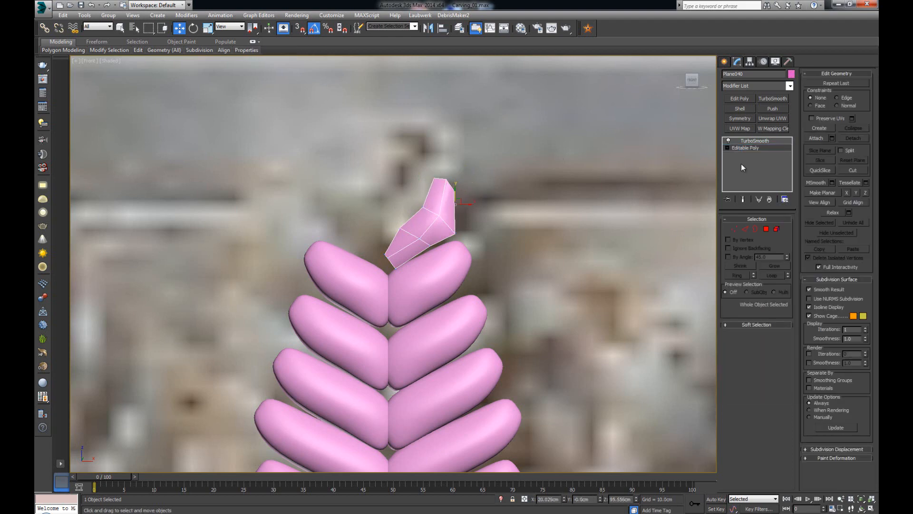
click(756, 141)
click(413, 170)
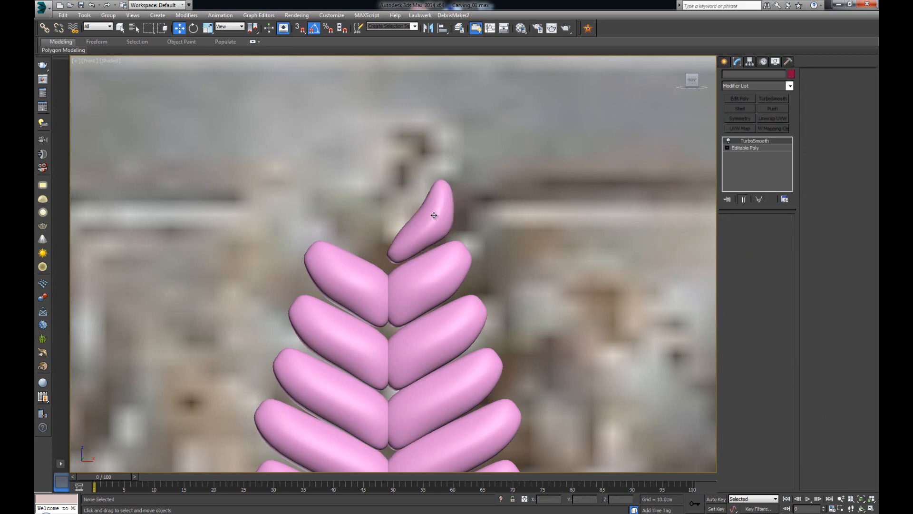
Mirror a copy of the curved tip grain horizontally and place it on the left half of the ear.
click(434, 215)
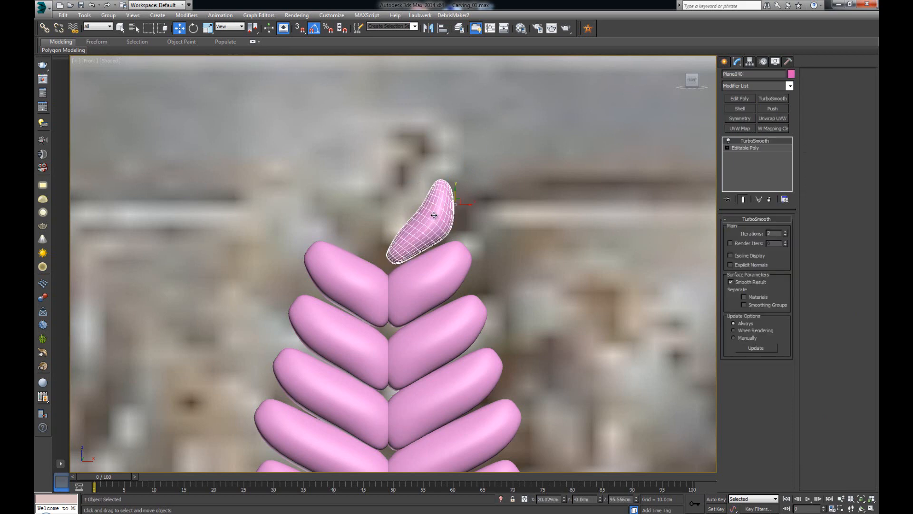
click(430, 29)
click(432, 323)
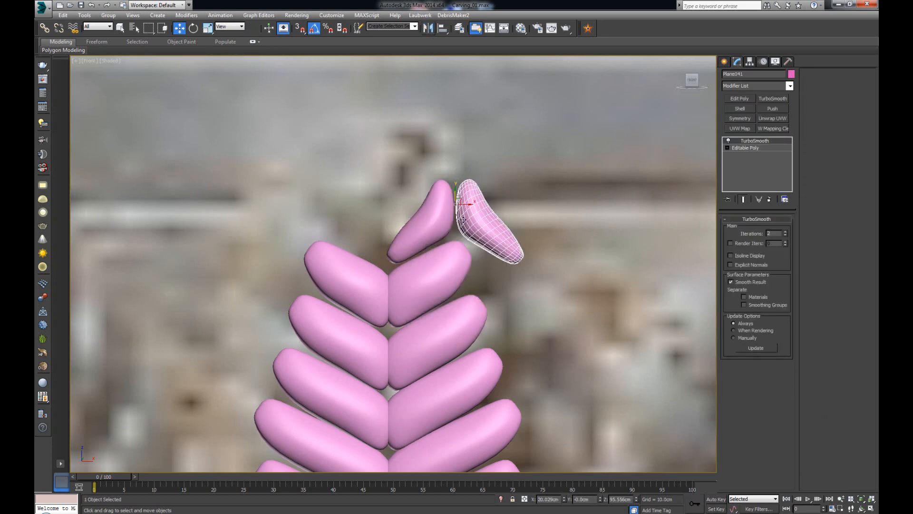
drag(461, 199, 329, 198)
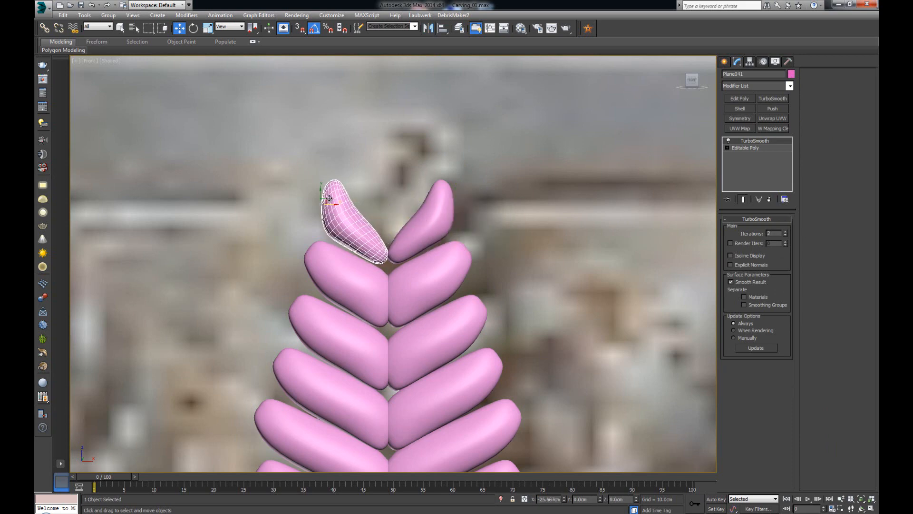
Move the left tip grain's upper vertices inward, rotate them 50 degrees clockwise, and adjust its base vertices to curve it toward the centre.
click(763, 148)
key(1)
drag(282, 151, 353, 232)
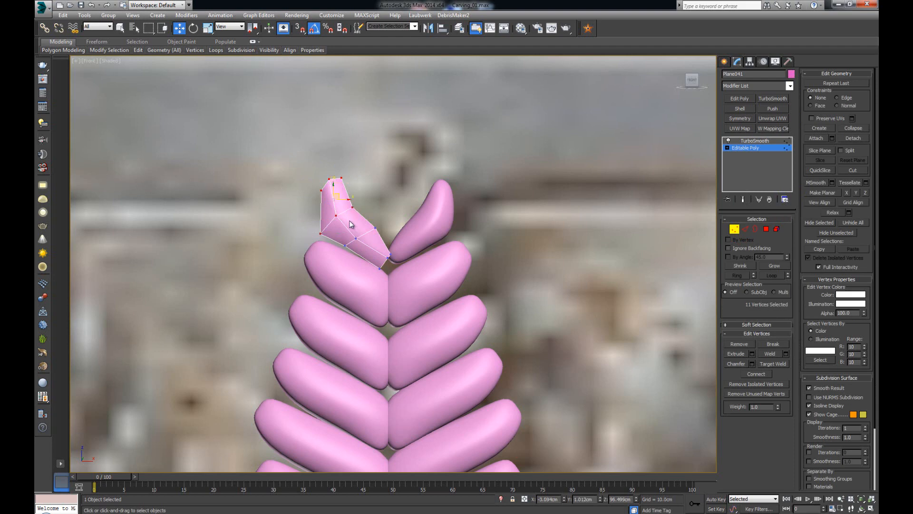
drag(337, 198, 402, 204)
key(e)
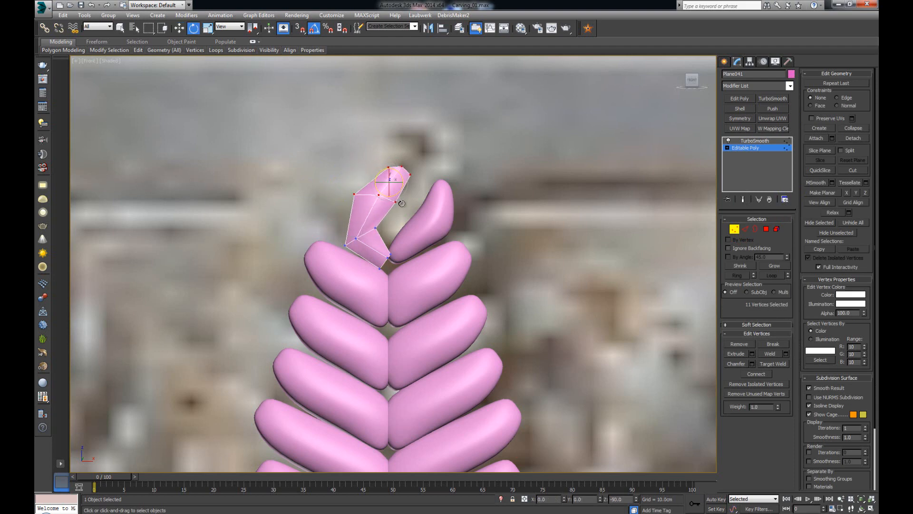
drag(339, 250, 388, 245)
key(w)
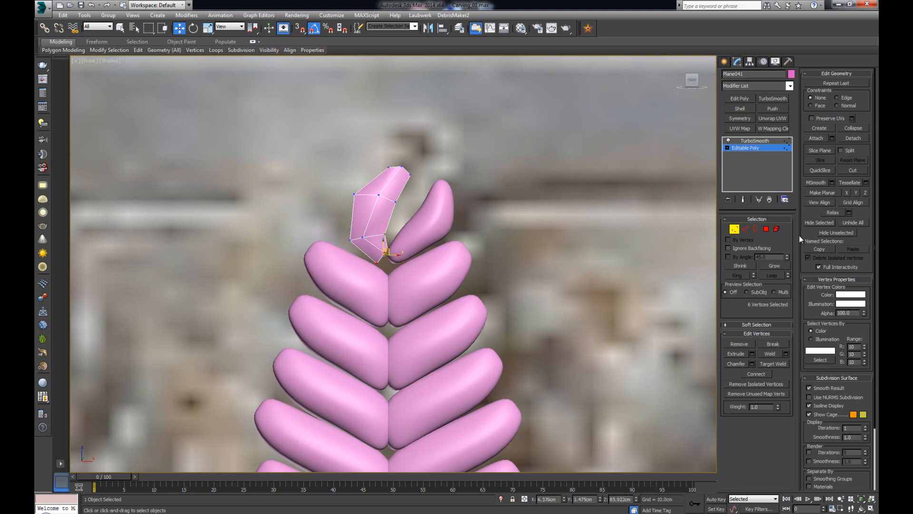
click(735, 230)
click(519, 147)
Draw a straight vertical line from below the tip grains down to the stalk and set its rendered thickness to 2.93 cm.
scroll(418, 183, down, 10)
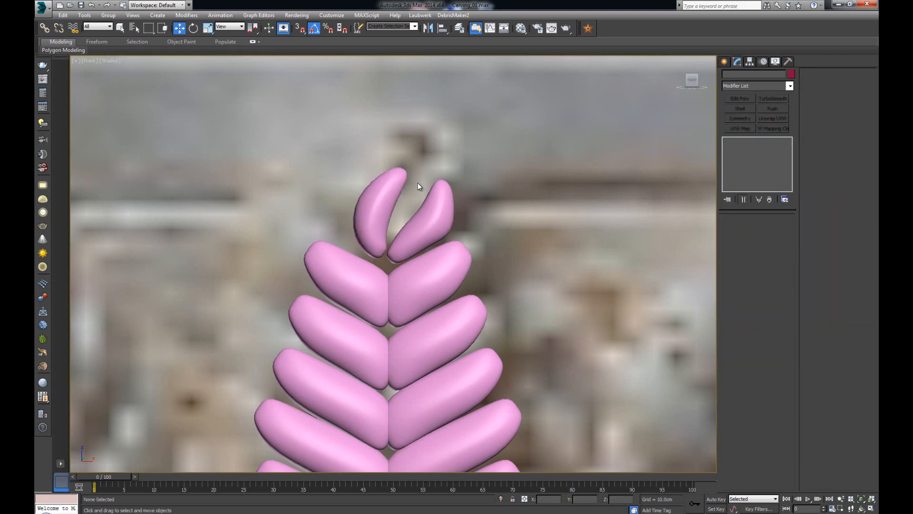
scroll(396, 121, up, 4)
scroll(399, 125, up, 3)
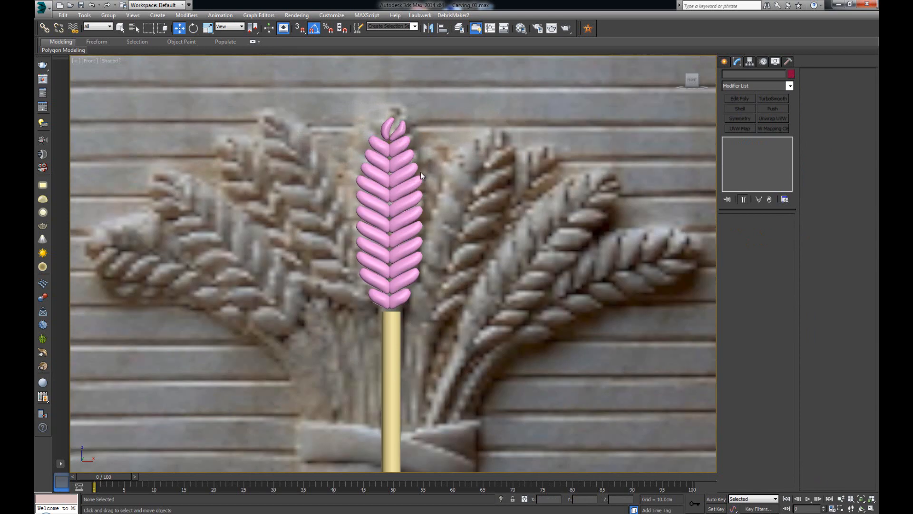
scroll(414, 126, up, 3)
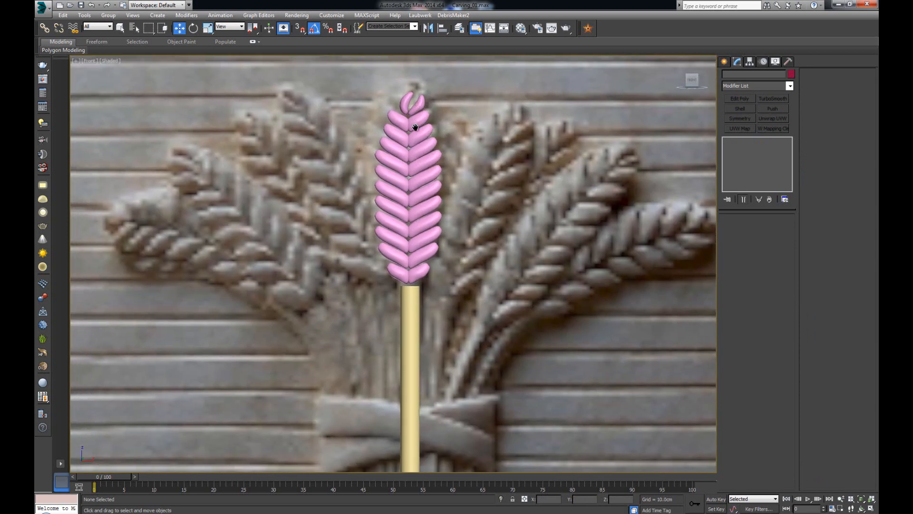
right_click(501, 119)
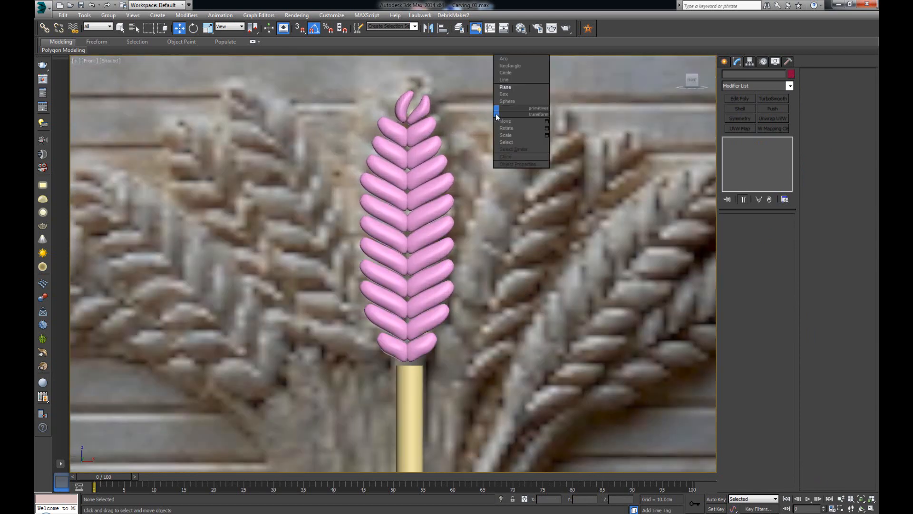
click(521, 81)
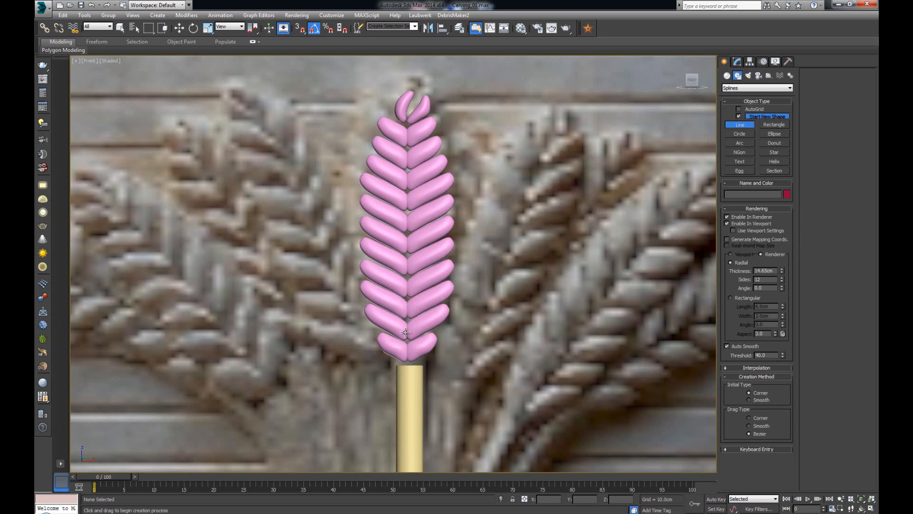
click(408, 119)
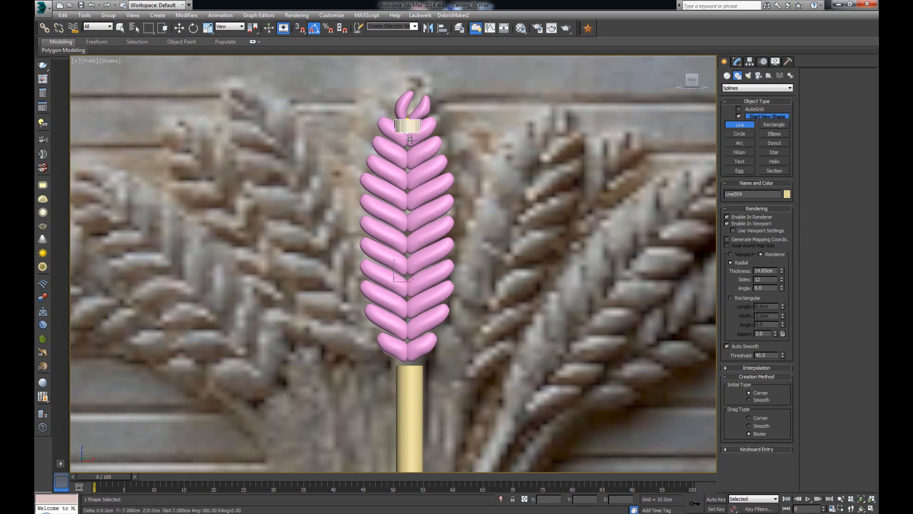
click(411, 364)
right_click(432, 363)
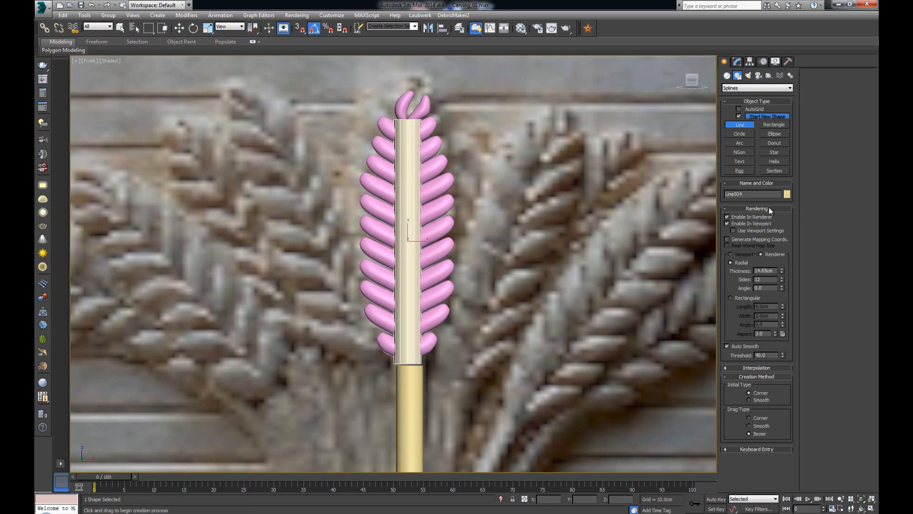
drag(782, 270, 785, 306)
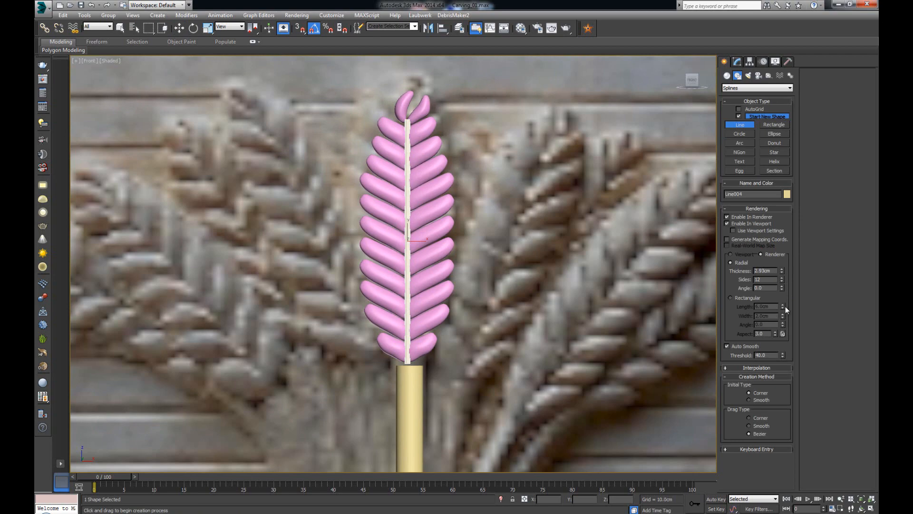
Push the central stem line back in depth by about 1.44 cm so it sits between the two rows of grains.
right_click(594, 233)
key(alt+w)
right_click(635, 317)
key(z)
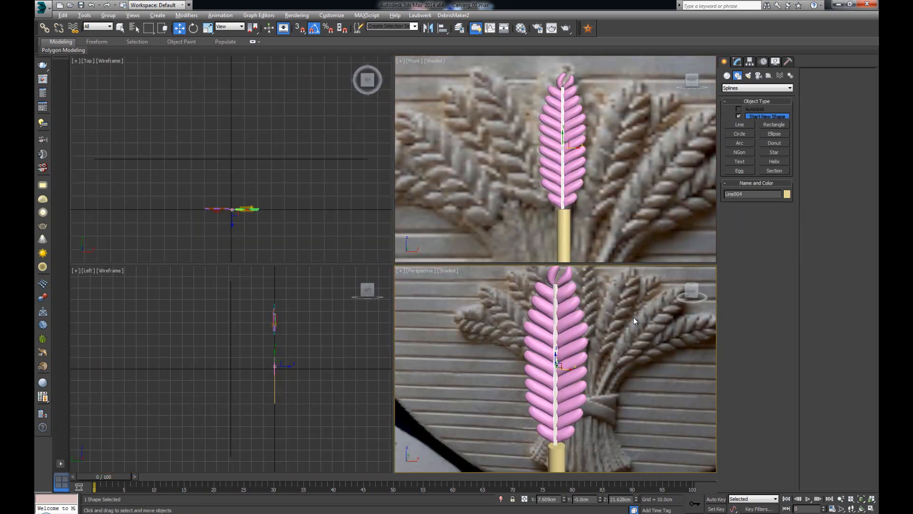
key(alt+w)
alt+middle_drag(634, 318, 567, 277)
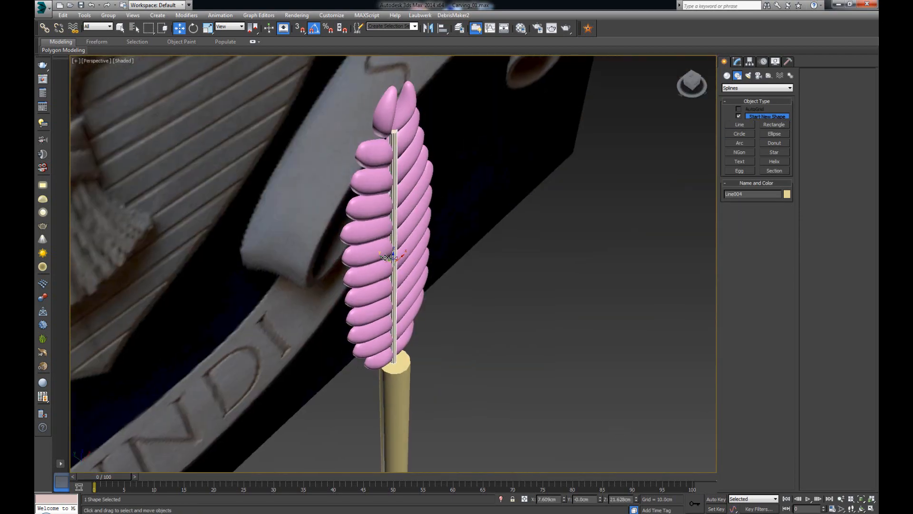
drag(385, 257, 380, 257)
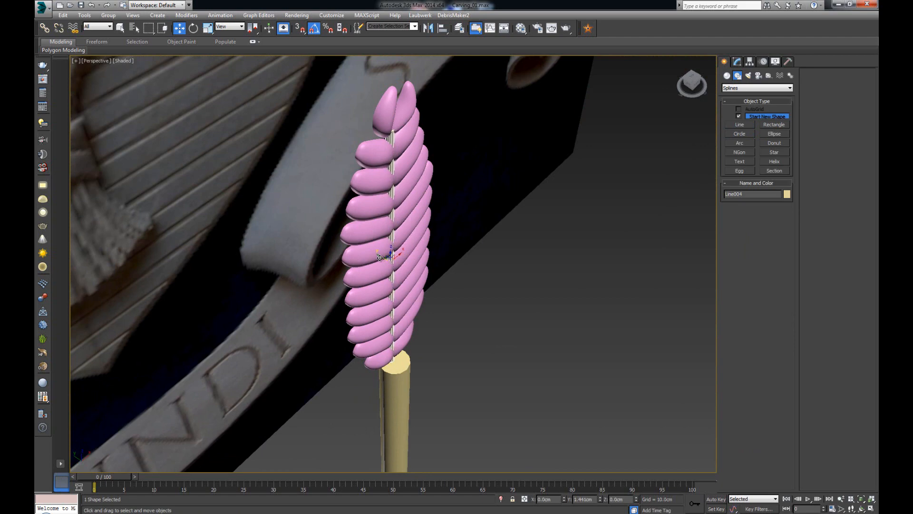
alt+middle_drag(481, 248, 507, 295)
click(507, 297)
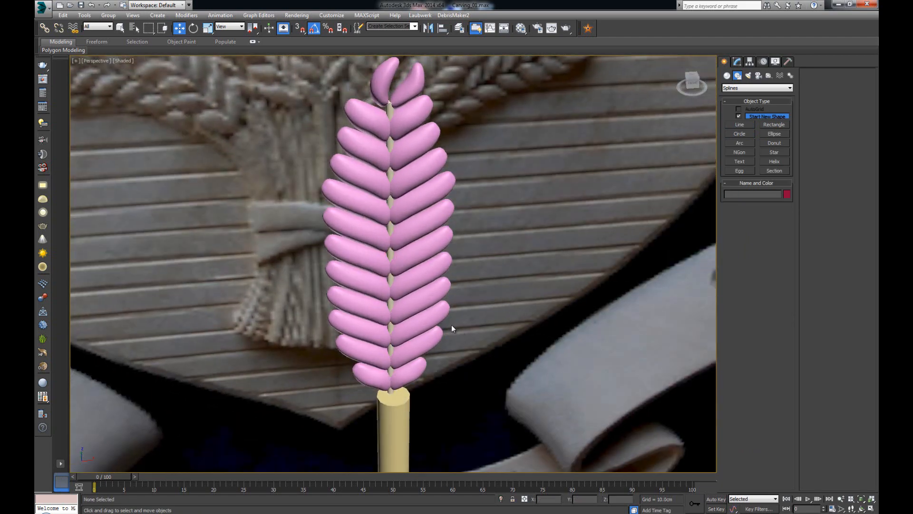
Add an Edit Poly modifier to the thick stalk below the wheat ear.
alt+middle_drag(452, 327, 485, 258)
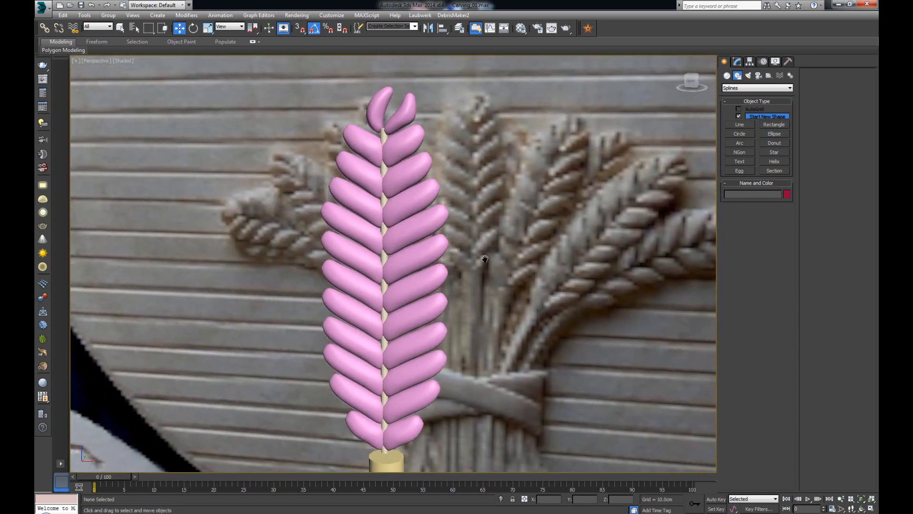
scroll(484, 259, down, 3)
scroll(461, 298, down, 2)
alt+middle_drag(470, 301, 475, 249)
scroll(474, 249, up, 3)
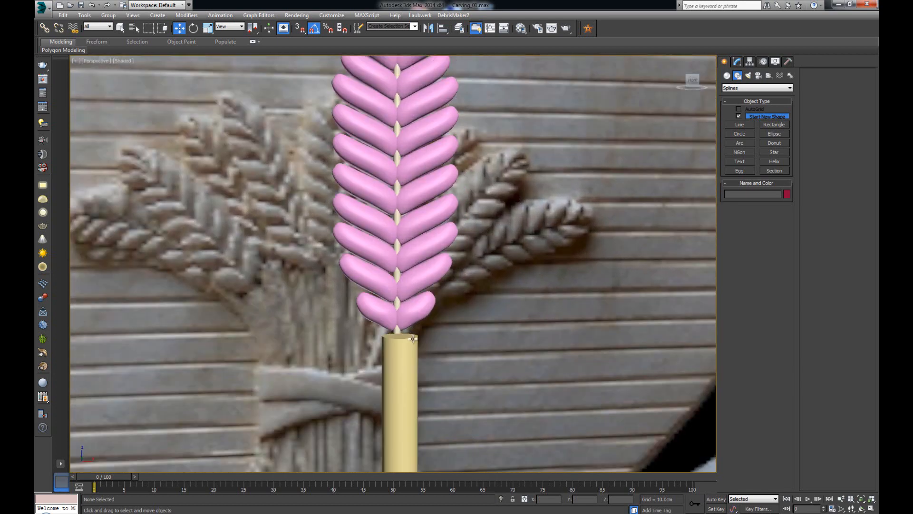
click(400, 375)
middle_drag(427, 381, 431, 346)
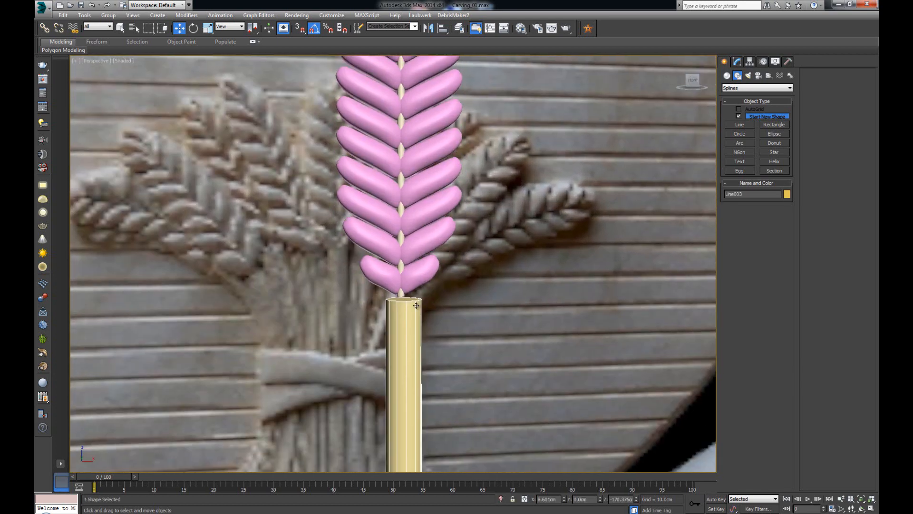
click(736, 63)
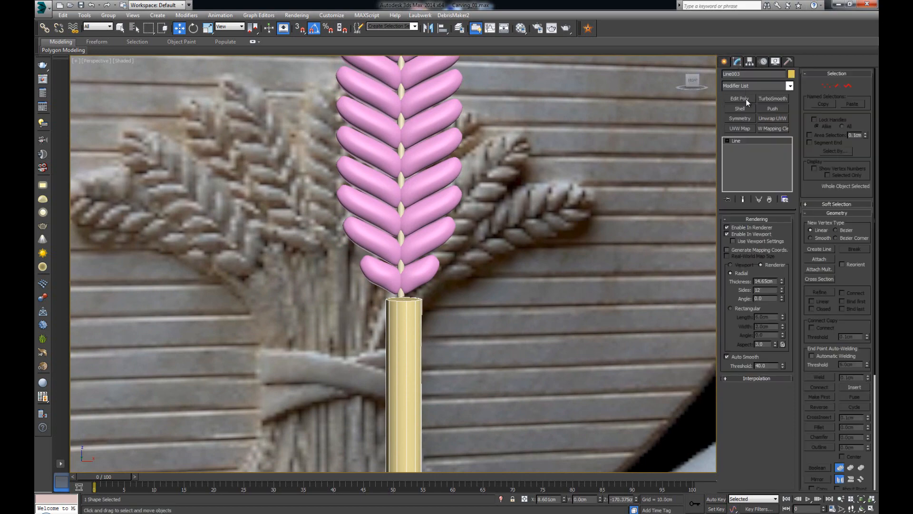
click(745, 99)
Lower the stalk's top cap polygon by about 7 cm to leave a gap below the ear.
scroll(537, 258, up, 2)
scroll(381, 281, up, 4)
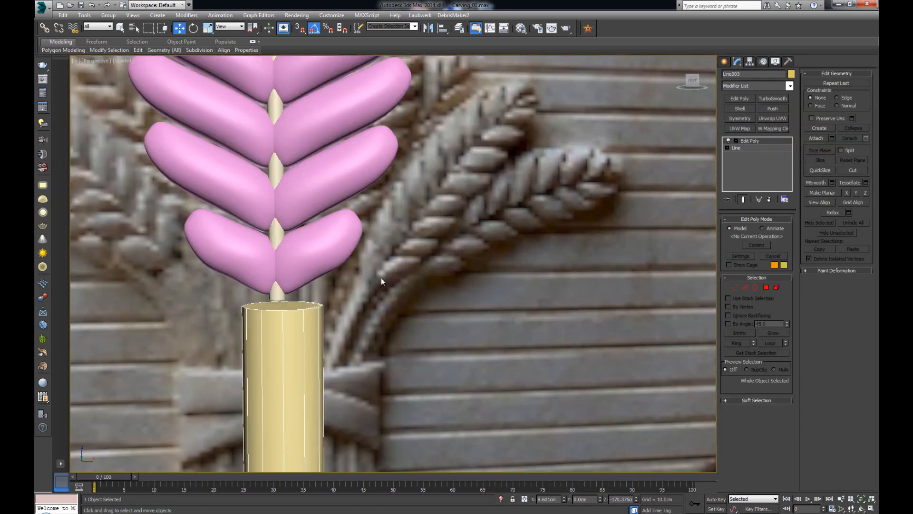
click(766, 288)
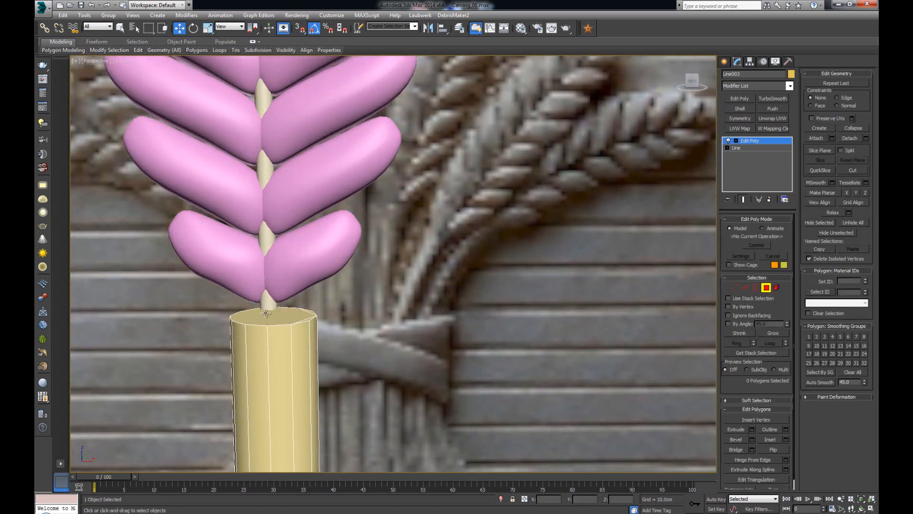
key(2)
click(308, 316)
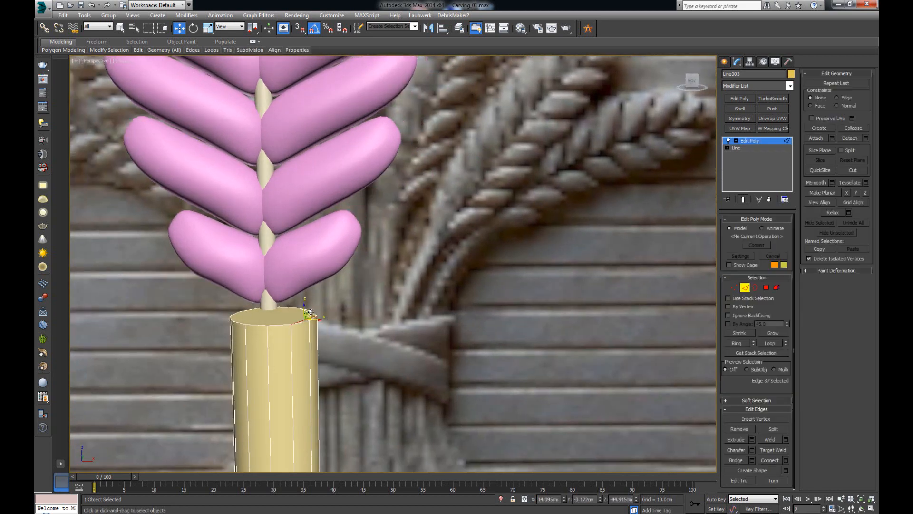
key(4)
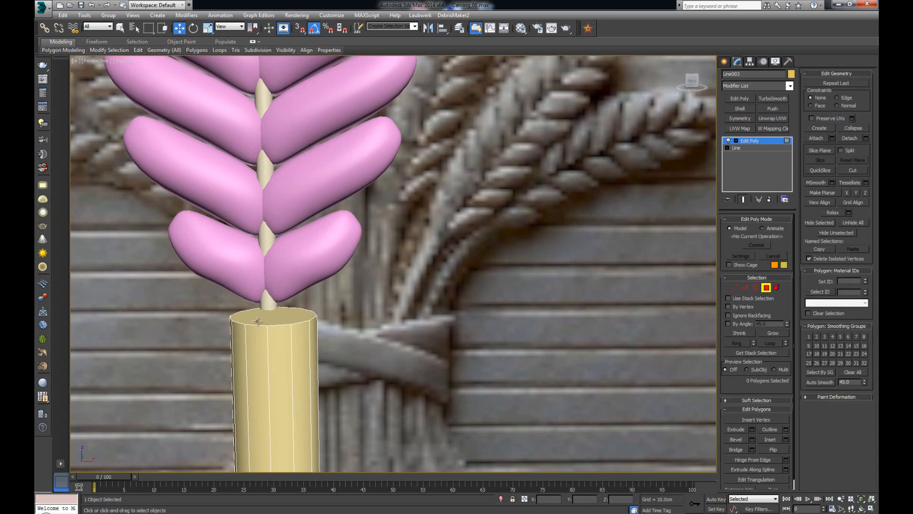
click(260, 320)
drag(274, 303, 276, 340)
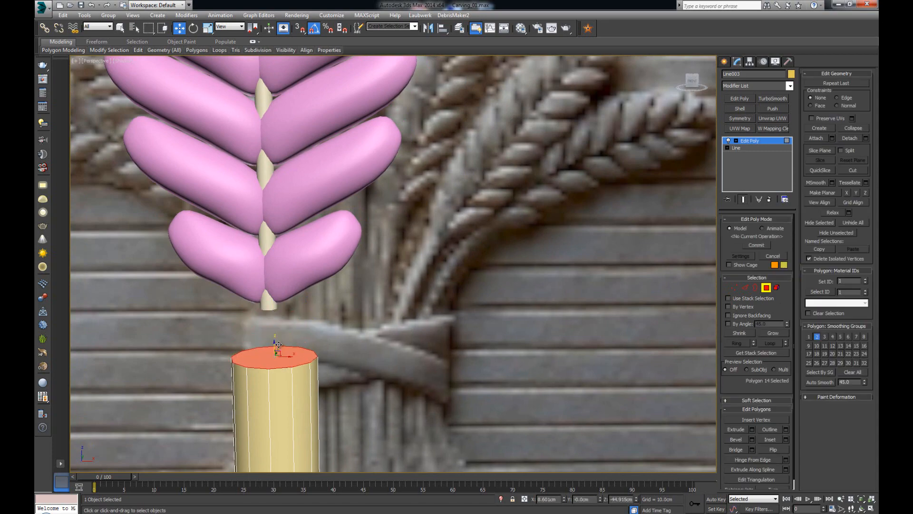
Bevel the stalk's top cap with a height of 6.014 cm and an outline of -4.845 cm to taper it towards the stem.
key(alt+w)
key(alt+w)
scroll(418, 271, up, 2)
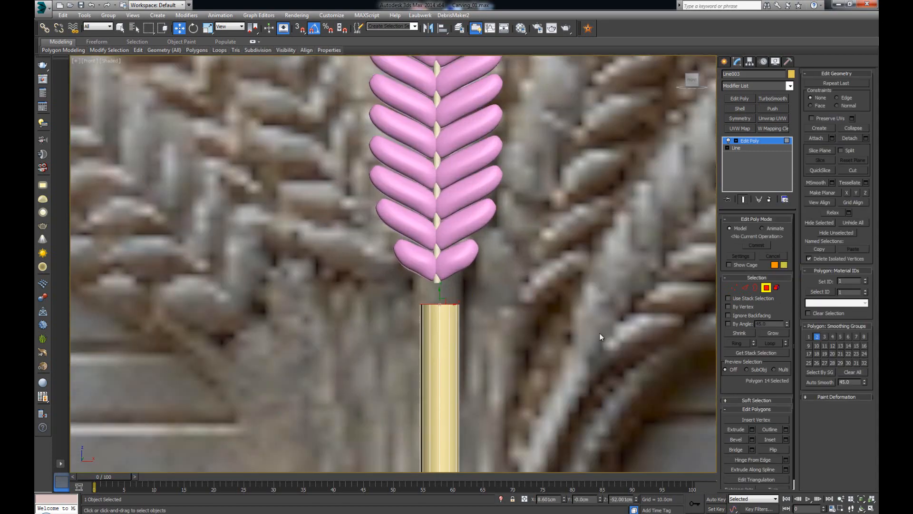
click(752, 439)
drag(400, 281, 403, 306)
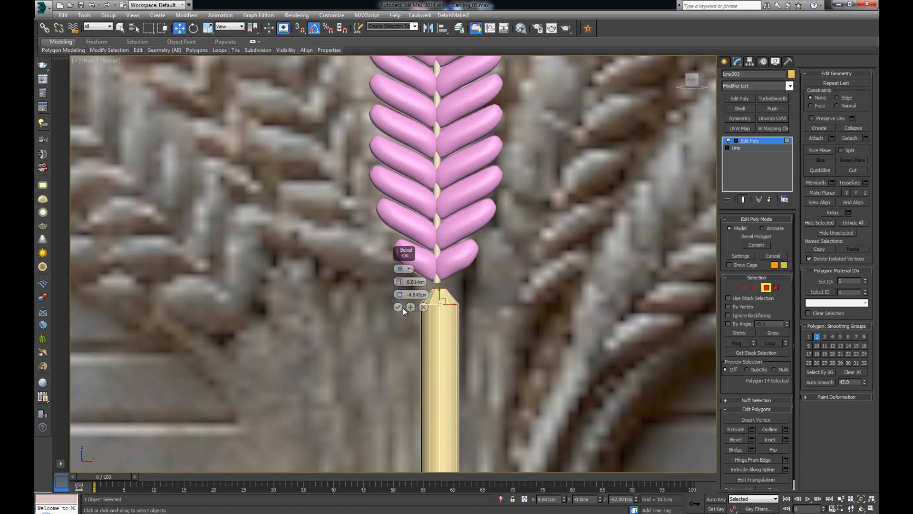
click(398, 307)
click(766, 288)
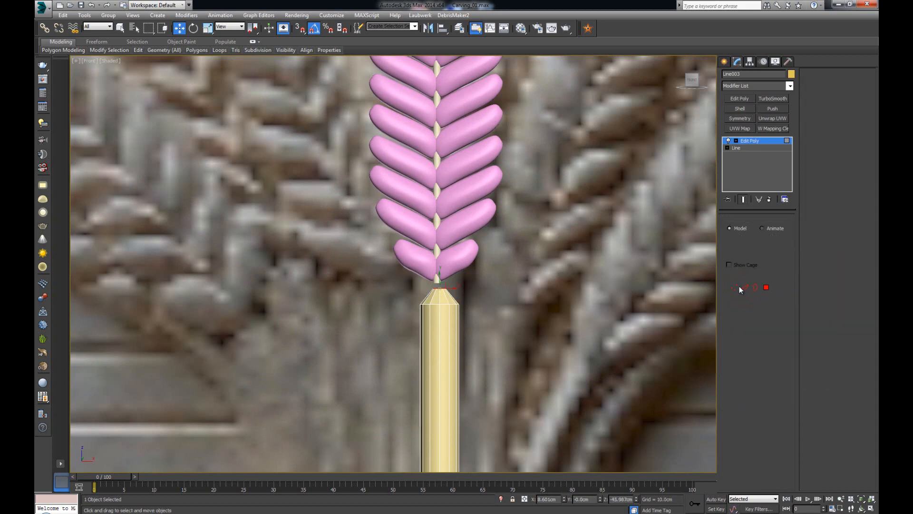
Move the whole stalk back in depth by about 2.06 cm to line it up with the ear's thin stem.
key(alt+w)
right_click(524, 284)
key(z)
key(alt+w)
alt+middle_drag(524, 284, 461, 285)
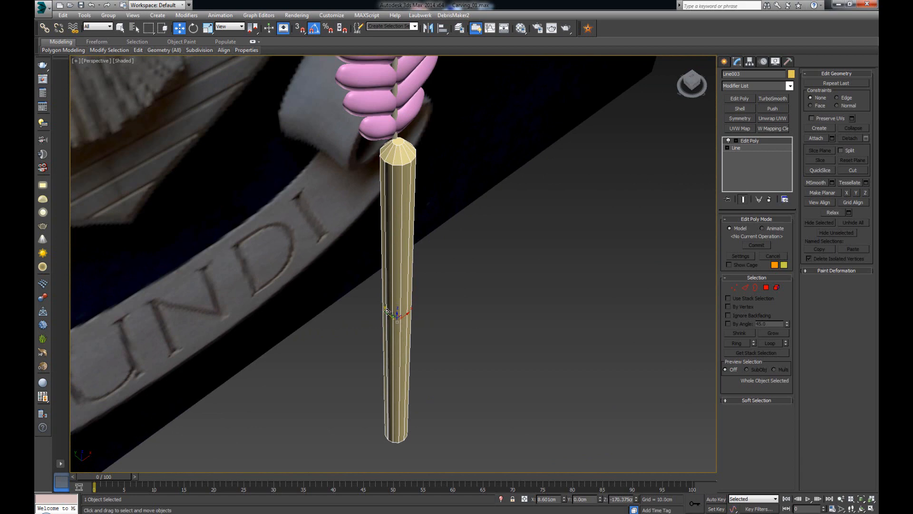
drag(387, 311, 385, 309)
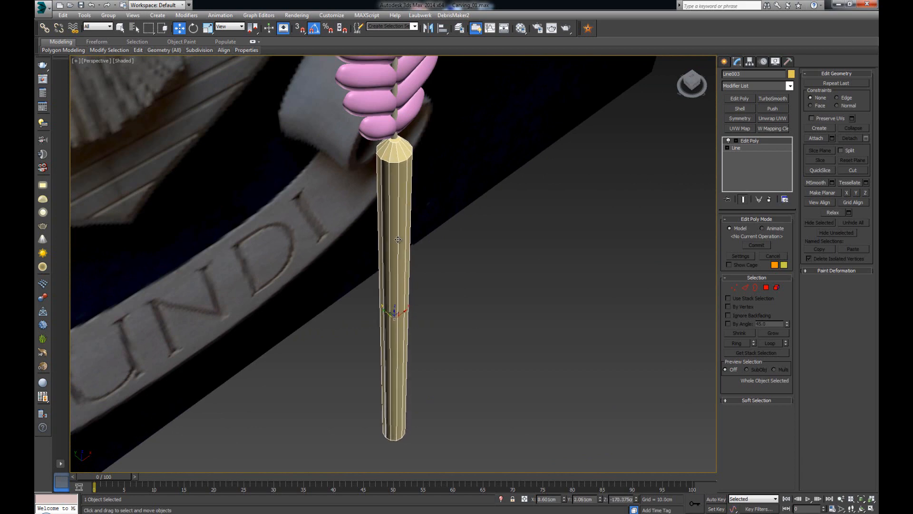
Raise the small polygon on the stalk's tapered tip until it meets the base of the ear's stem.
alt+middle_drag(398, 239, 420, 317)
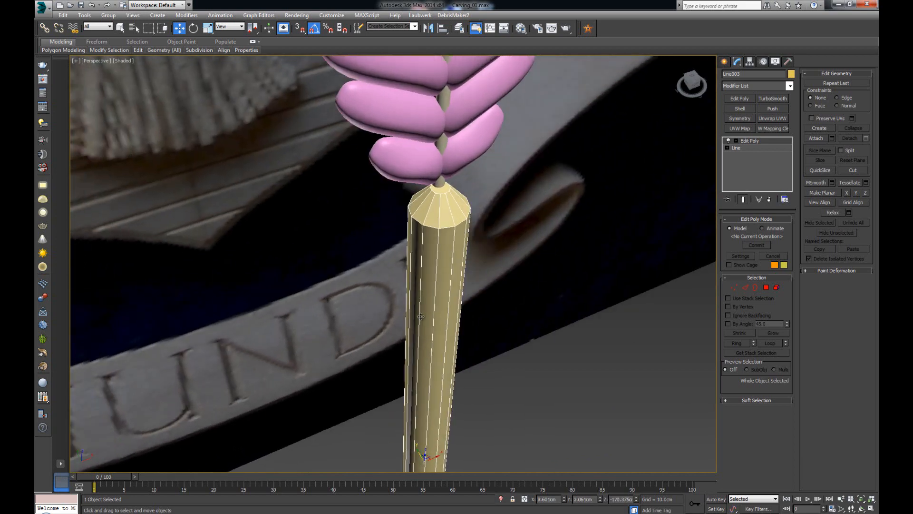
click(766, 288)
click(442, 182)
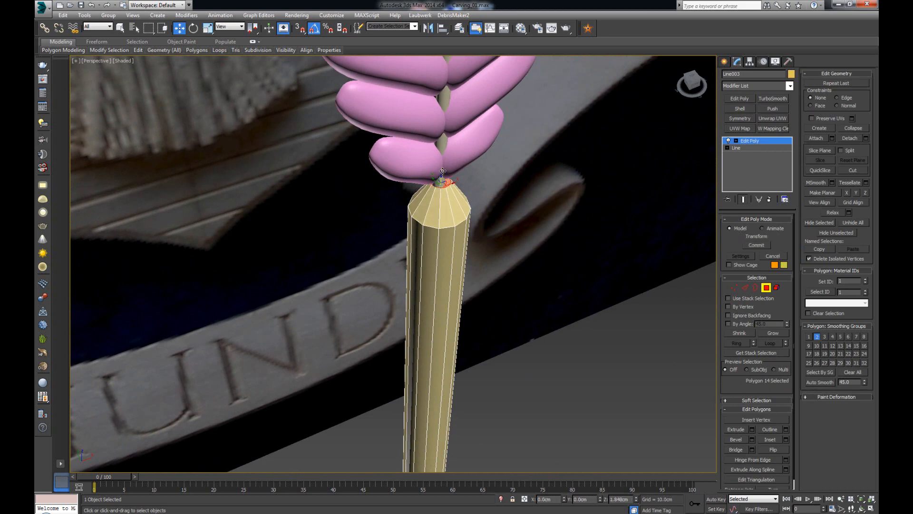
alt+middle_drag(443, 170, 589, 222)
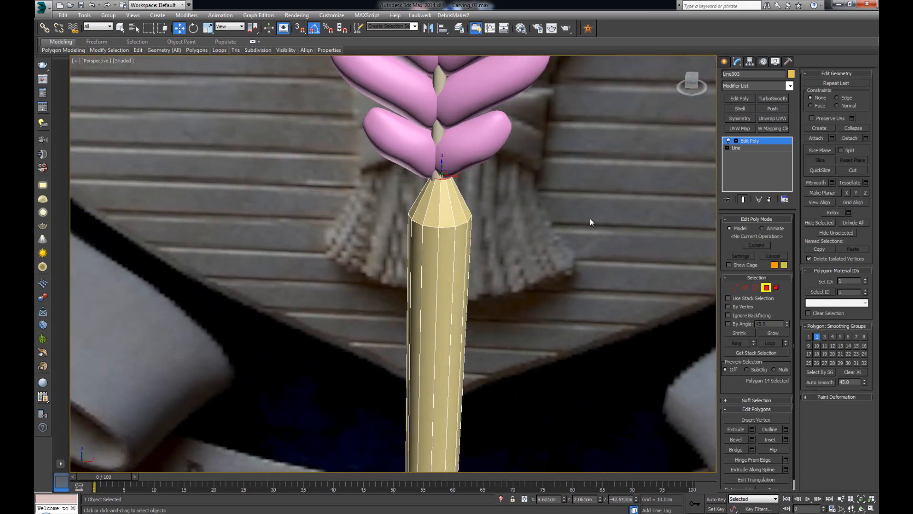
click(767, 288)
Shift the stalk about 1.05 cm sideways to centre it under the ear and add a TurboSmooth modifier.
alt+middle_drag(443, 309, 455, 335)
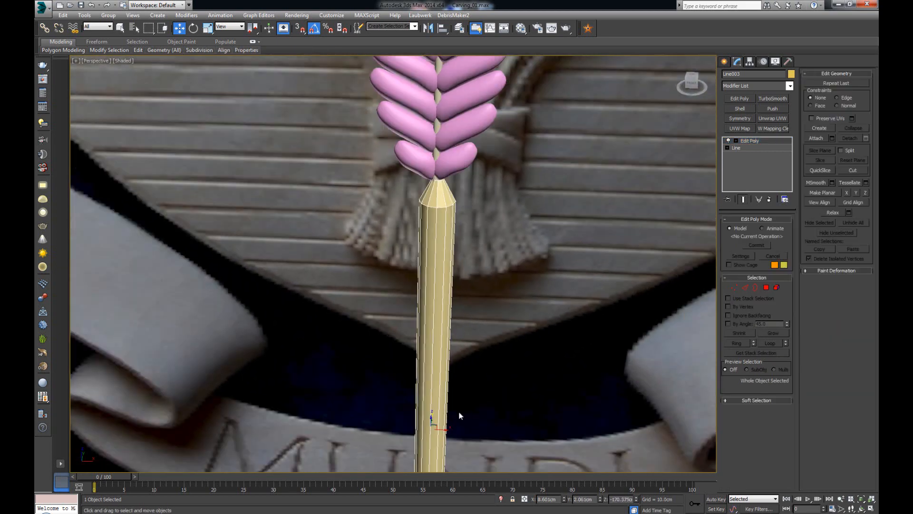
drag(443, 429, 443, 428)
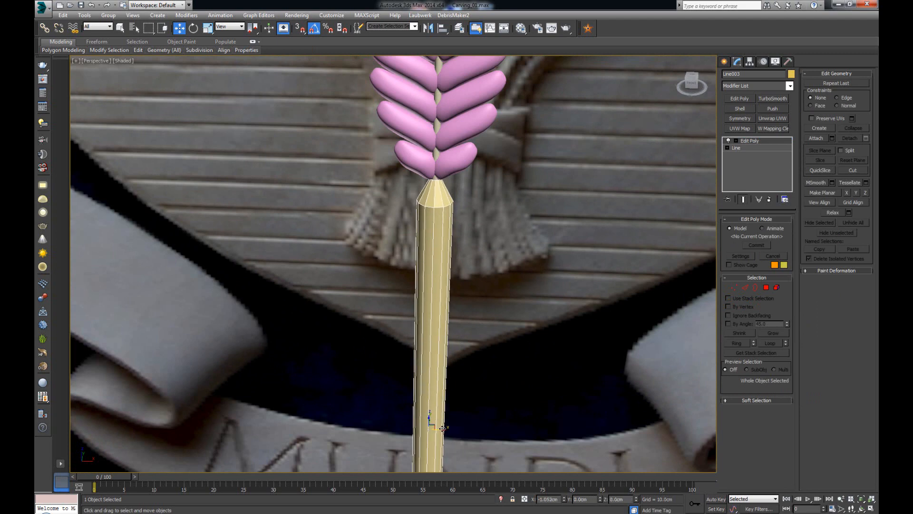
click(779, 97)
click(504, 309)
scroll(501, 249, down, 4)
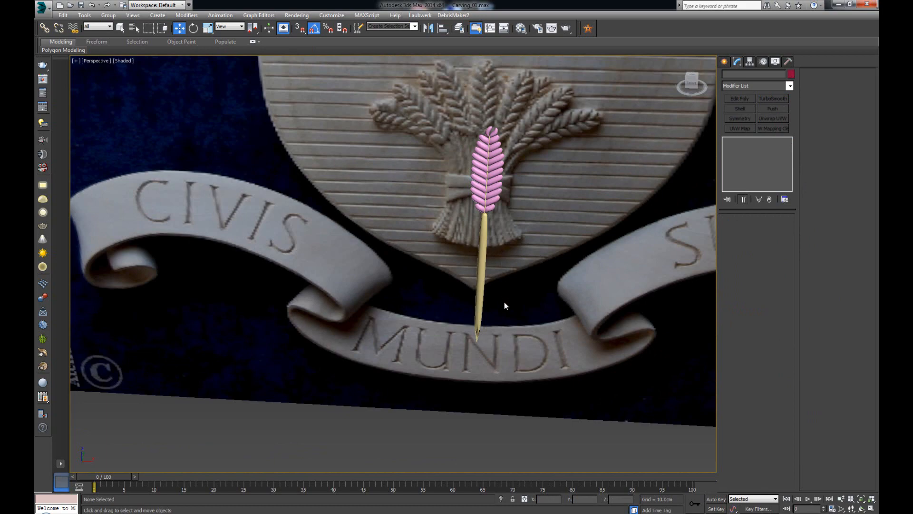
scroll(505, 290, up, 3)
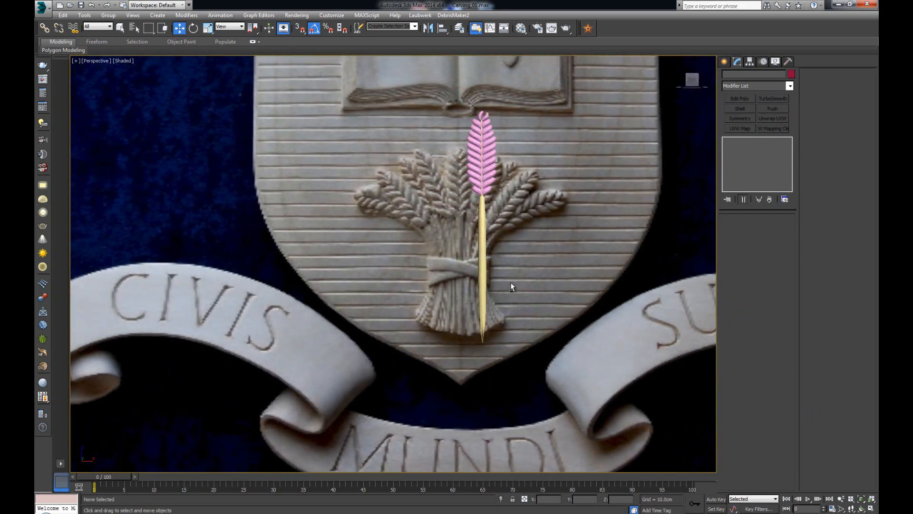
Turn off the stalk's TurboSmooth display and select the bottom end polygon at Edit Poly level.
click(487, 307)
click(749, 147)
key(z)
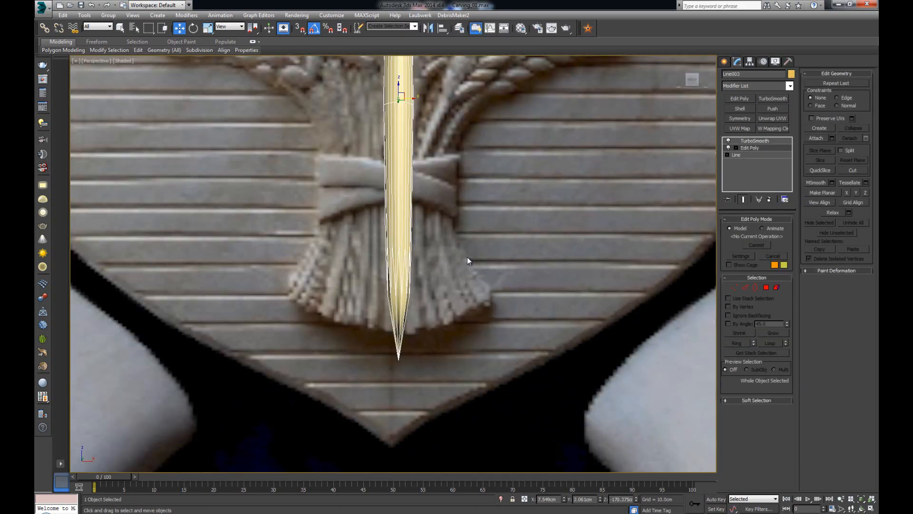
click(728, 141)
alt+middle_drag(518, 268, 522, 215)
click(767, 288)
click(400, 320)
key(z)
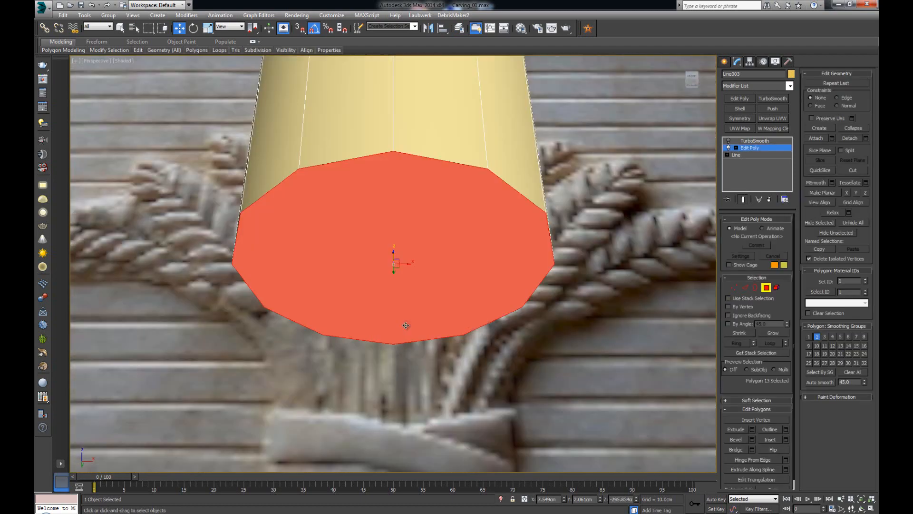
Inset the stalk's bottom polygon repeatedly by 1.016 cm and collapse the innermost polygon to a centre point.
scroll(464, 272, down, 3)
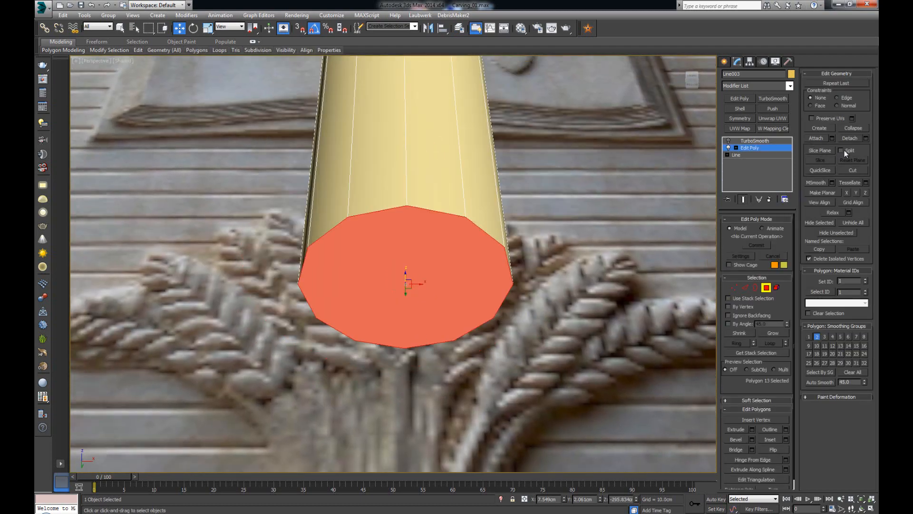
click(786, 441)
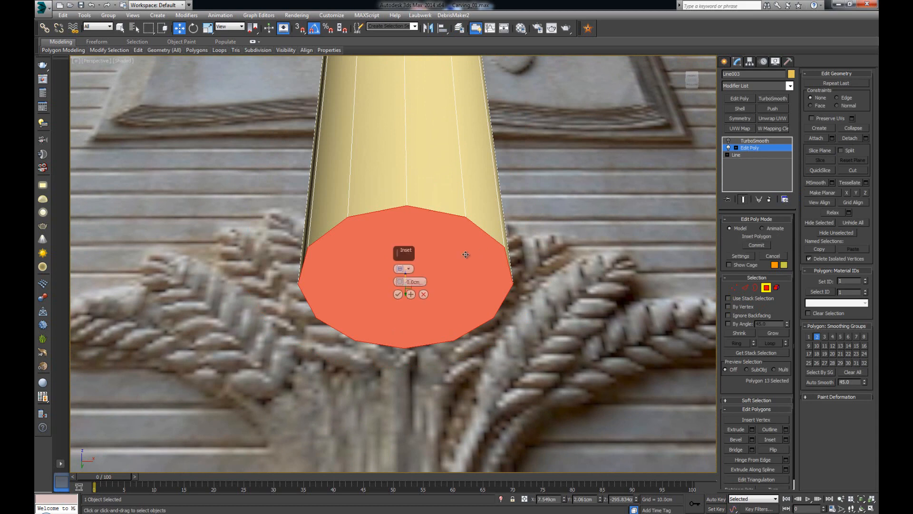
drag(403, 281, 403, 273)
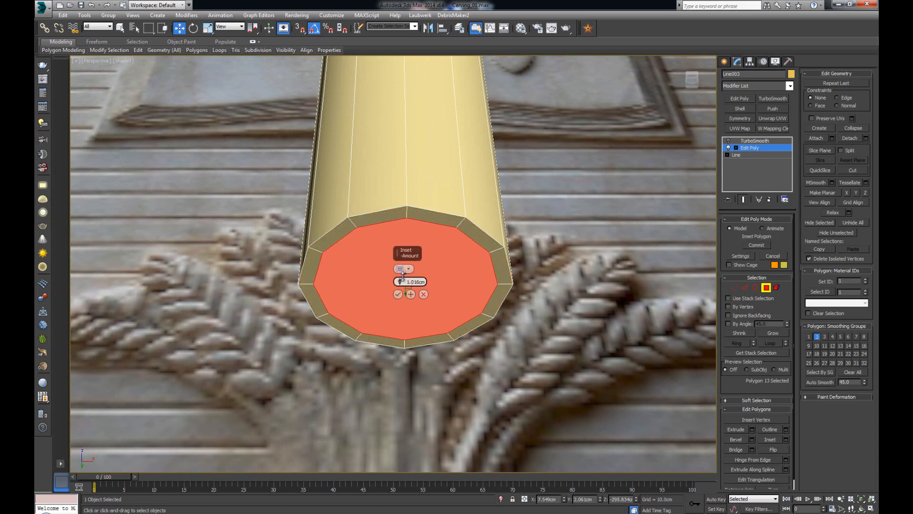
click(411, 295)
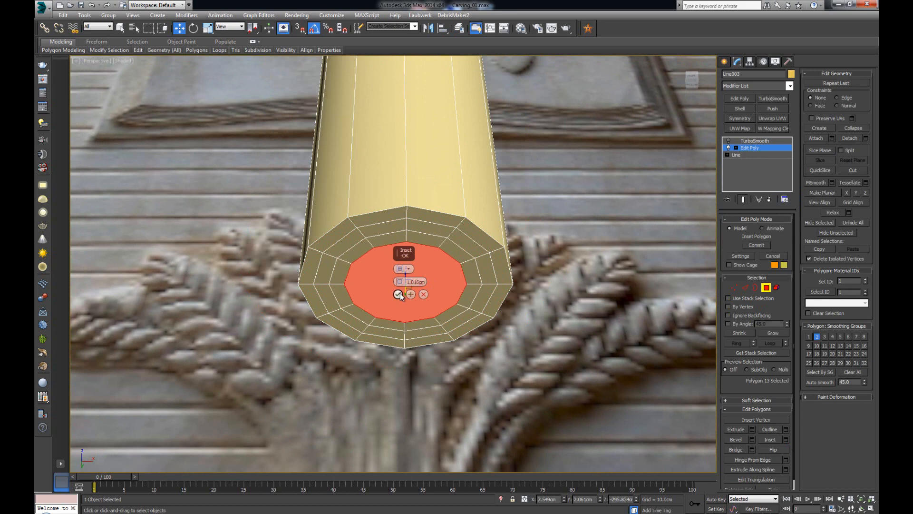
click(398, 295)
click(853, 128)
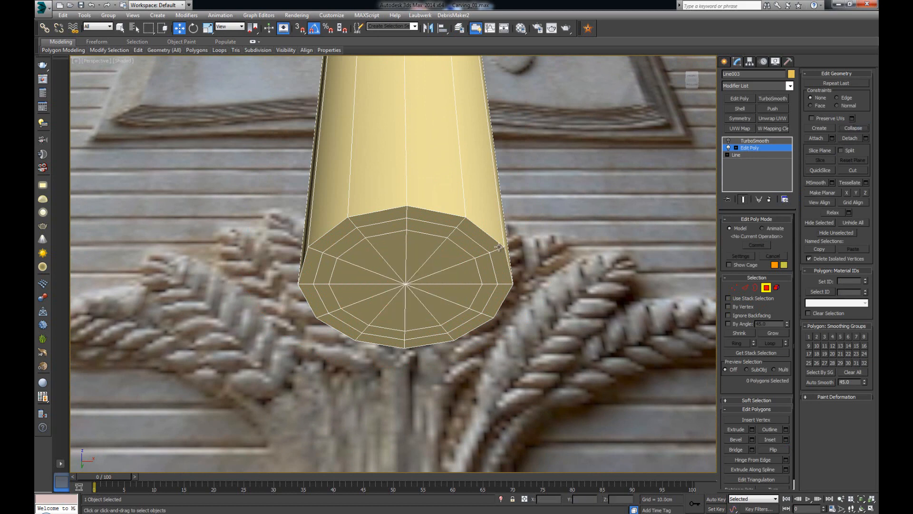
Insert a supporting edge loop just above the stalk's bottom end and turn TurboSmooth back on.
key(alt+s)
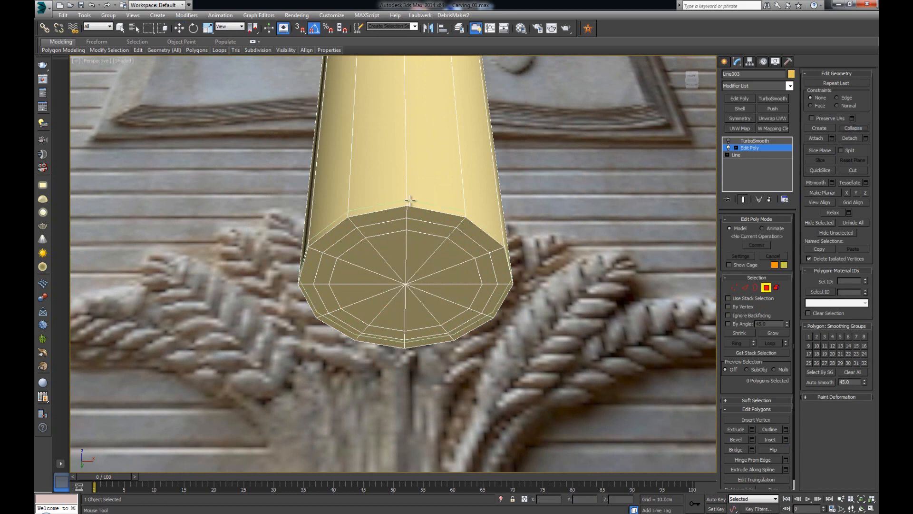
click(410, 200)
right_click(415, 204)
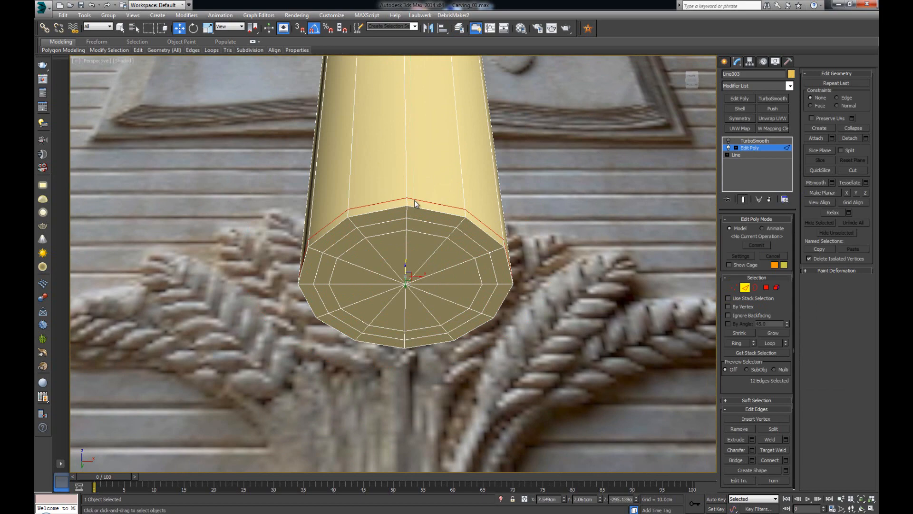
click(746, 289)
click(729, 141)
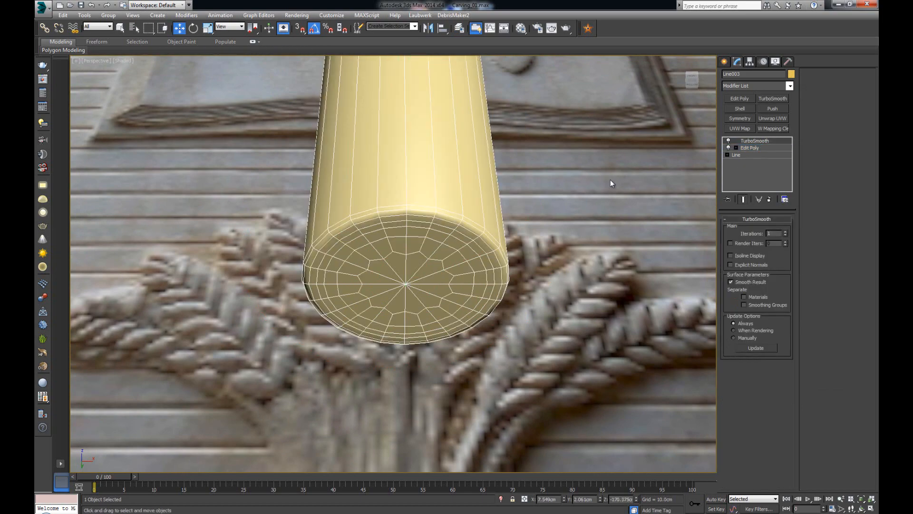
Examine how the finished stalk sits under the wheat ear and against the reference sheaf.
click(610, 179)
scroll(477, 301, down, 5)
scroll(477, 300, down, 4)
alt+middle_drag(504, 219, 499, 290)
scroll(499, 290, down, 2)
key(alt+w)
click(557, 171)
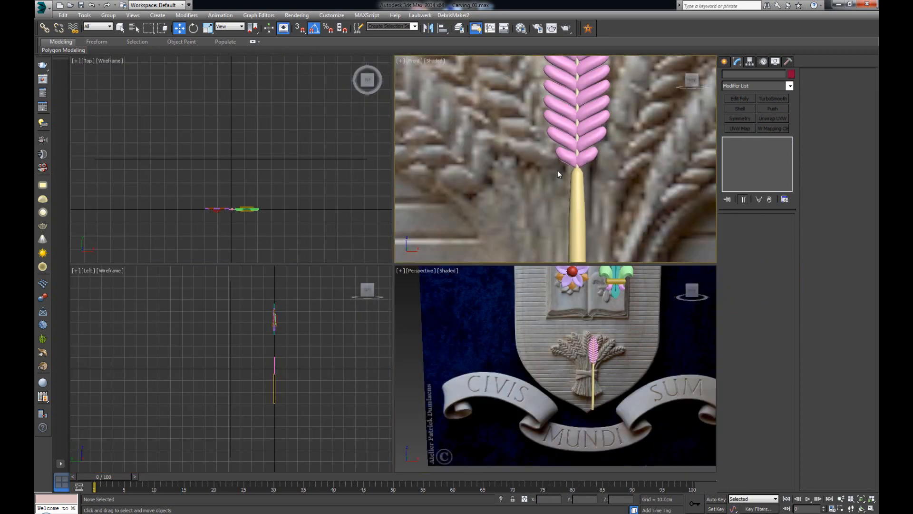
middle_drag(557, 231, 535, 157)
scroll(535, 158, down, 4)
key(alt+w)
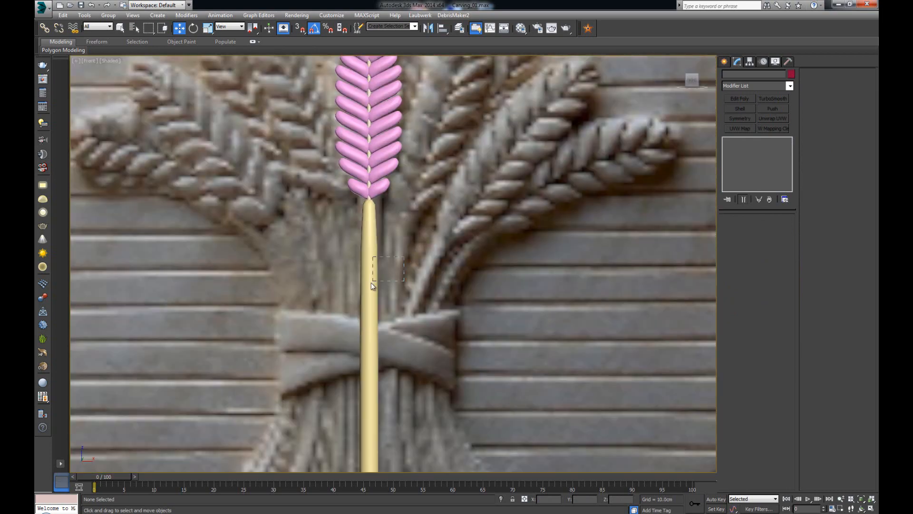
Turn off the stalk's TurboSmooth display and scale the stalk's thickness down to about 46% without changing its length.
drag(371, 283, 384, 310)
scroll(402, 305, down, 2)
key(r)
key(ctrl+z)
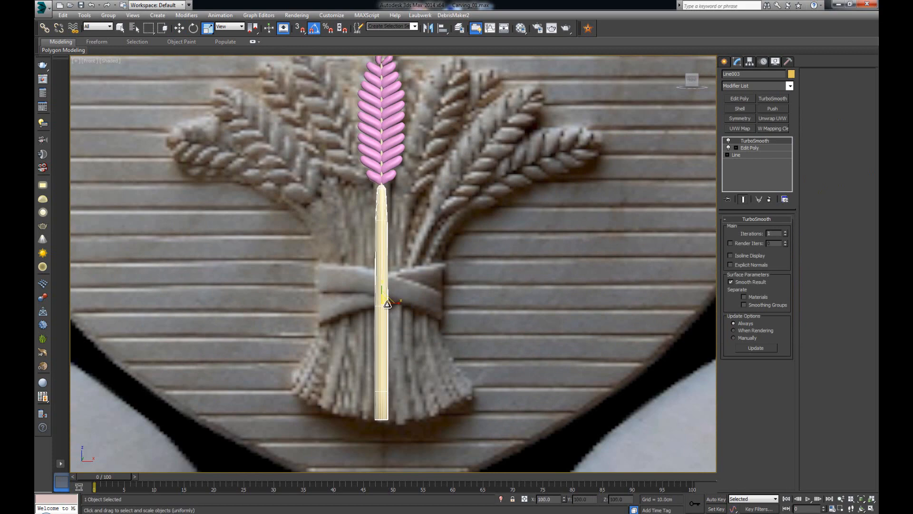
key(alt+w)
key(alt+w)
scroll(424, 293, up, 4)
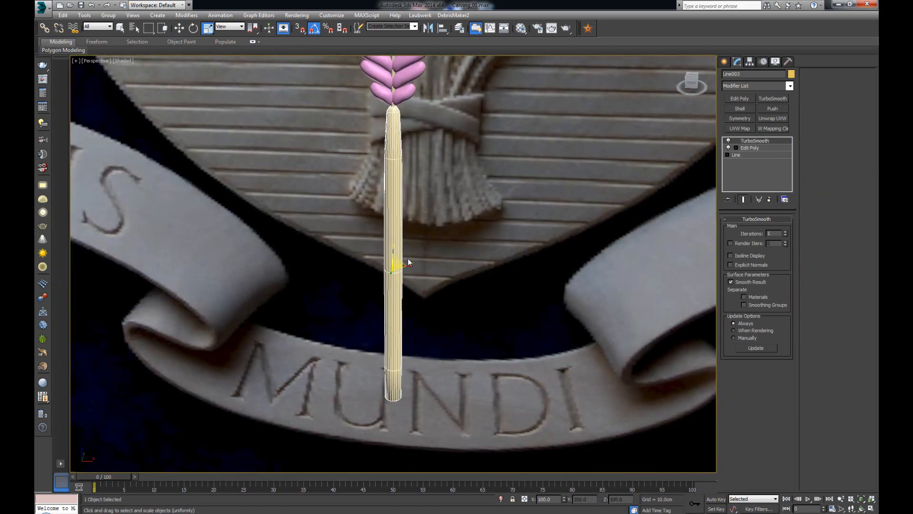
scroll(409, 260, up, 2)
click(729, 141)
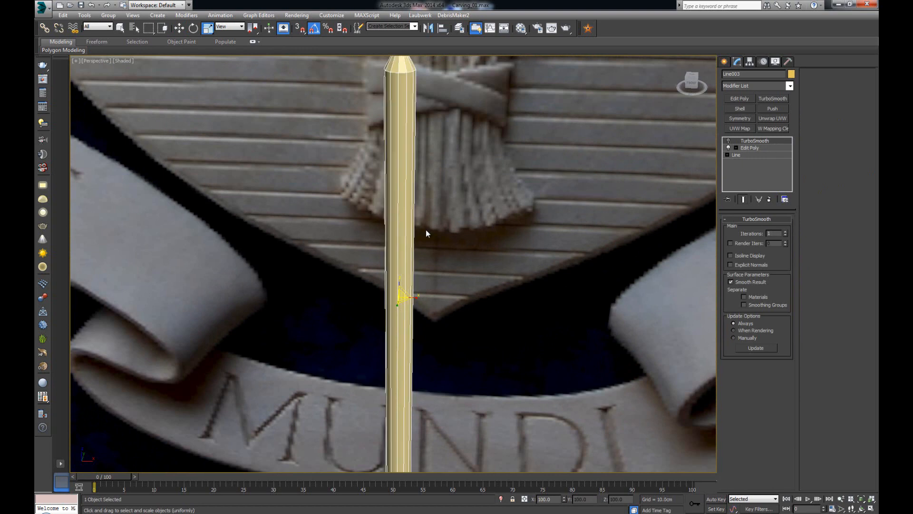
drag(403, 291, 403, 245)
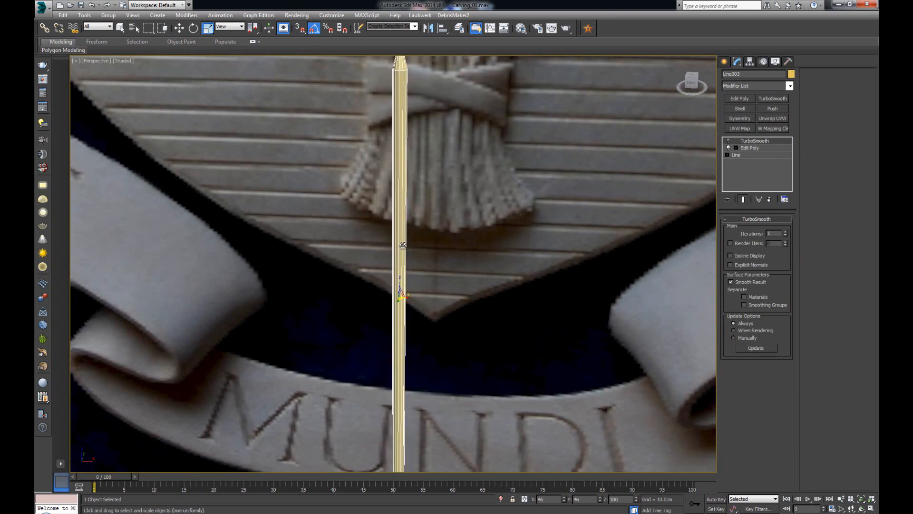
key(alt+w)
right_click(558, 192)
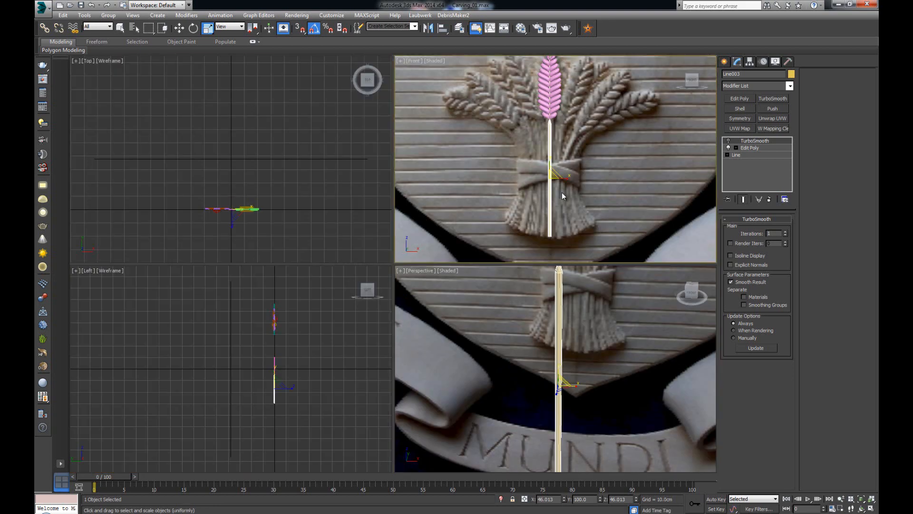
Draw a plane over the wheat ear's grains, about 121 cm long and 27 cm wide.
click(614, 130)
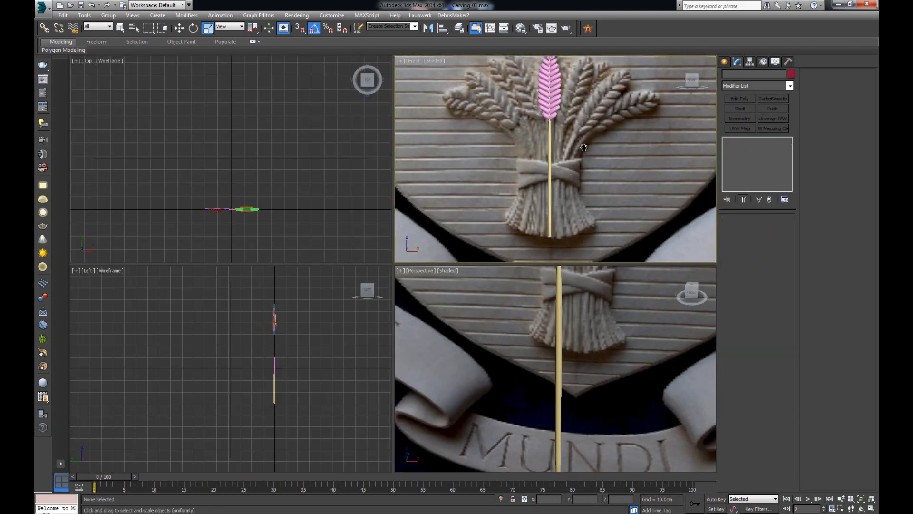
scroll(587, 190, up, 3)
key(alt+w)
scroll(469, 270, up, 4)
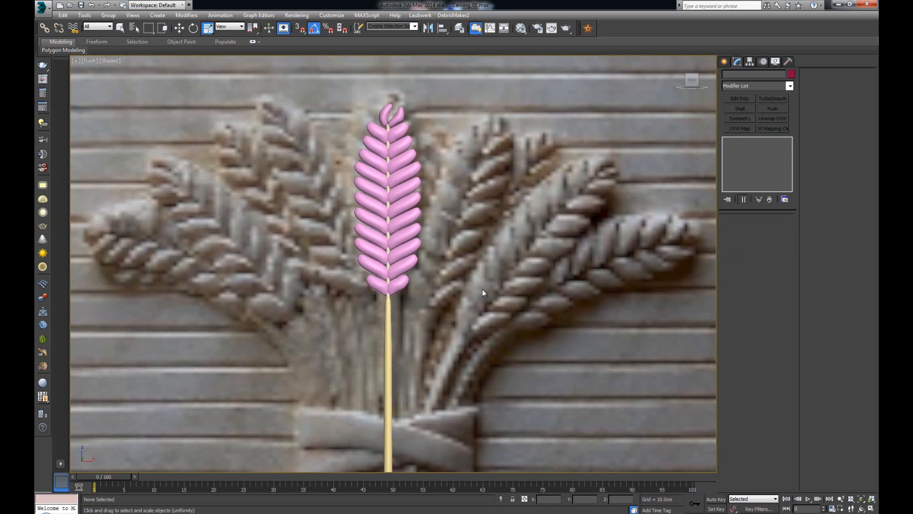
middle_drag(403, 185, 470, 178)
scroll(471, 178, up, 2)
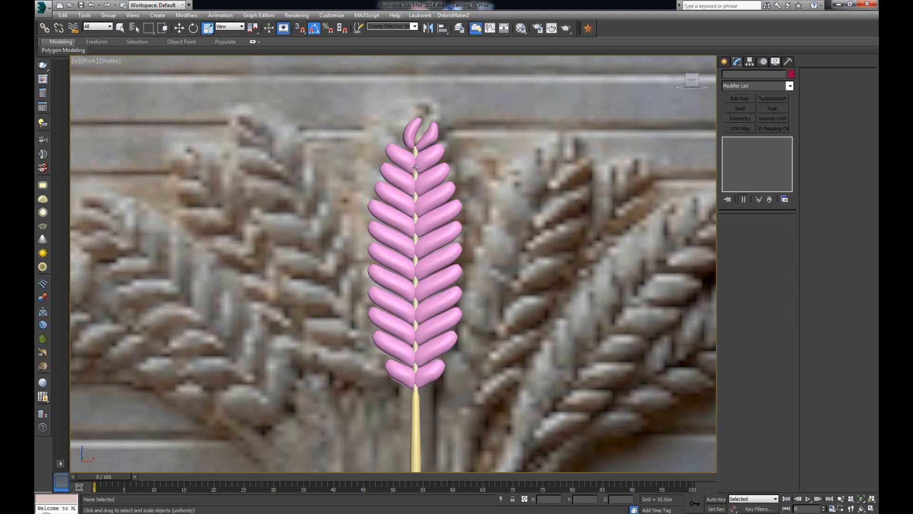
right_click(501, 139)
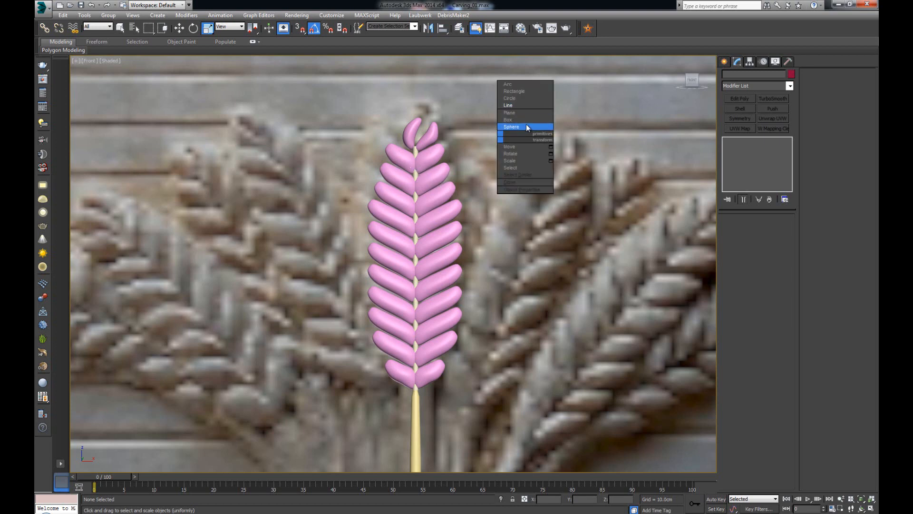
click(526, 114)
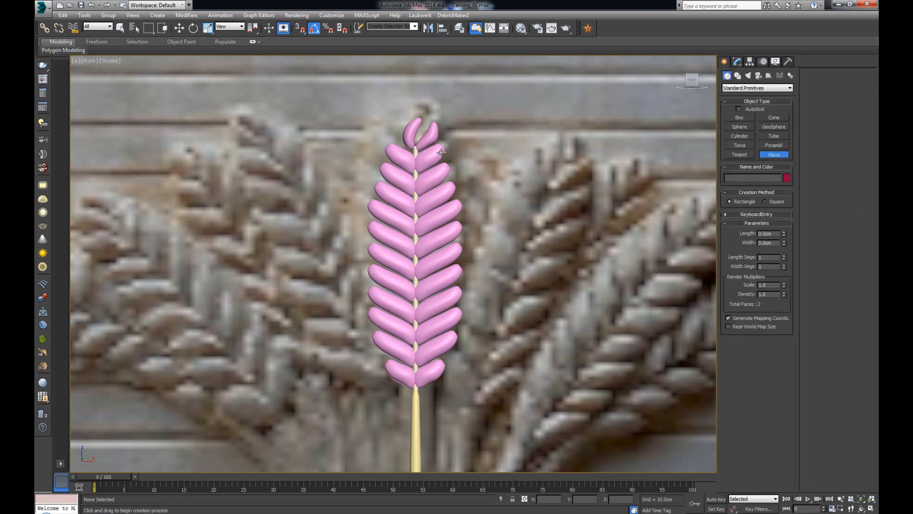
drag(439, 152, 391, 352)
drag(388, 374, 391, 378)
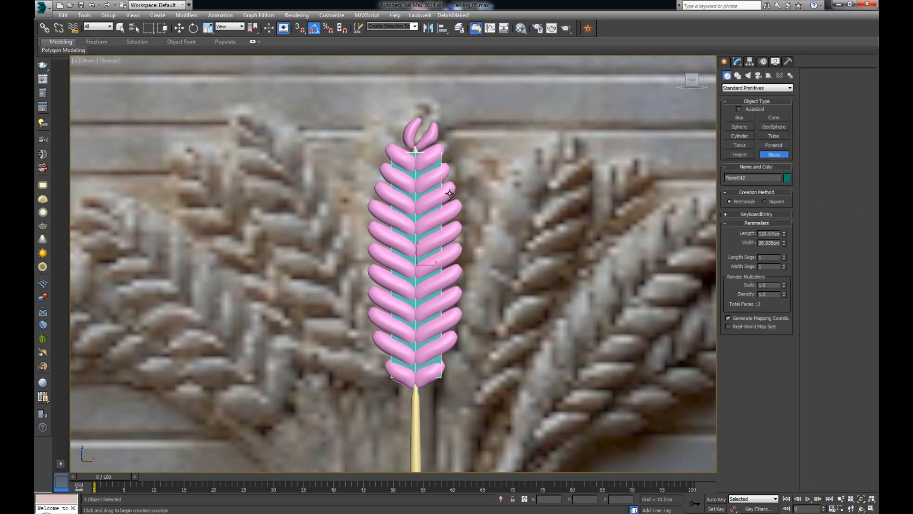
key(alt)
right_click(437, 248)
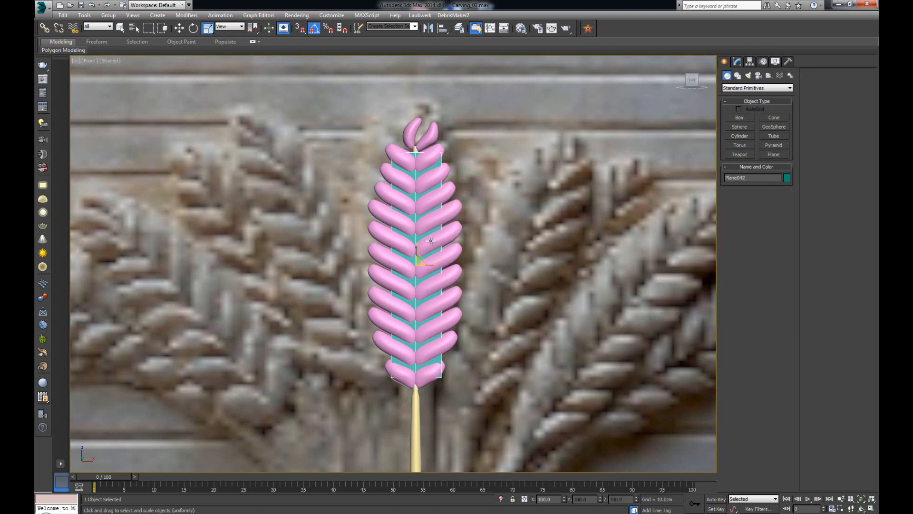
Convert the plane to Editable Poly and insert horizontal edge loops across it with SwiftLoop.
right_click(426, 240)
mouse_move(480, 319)
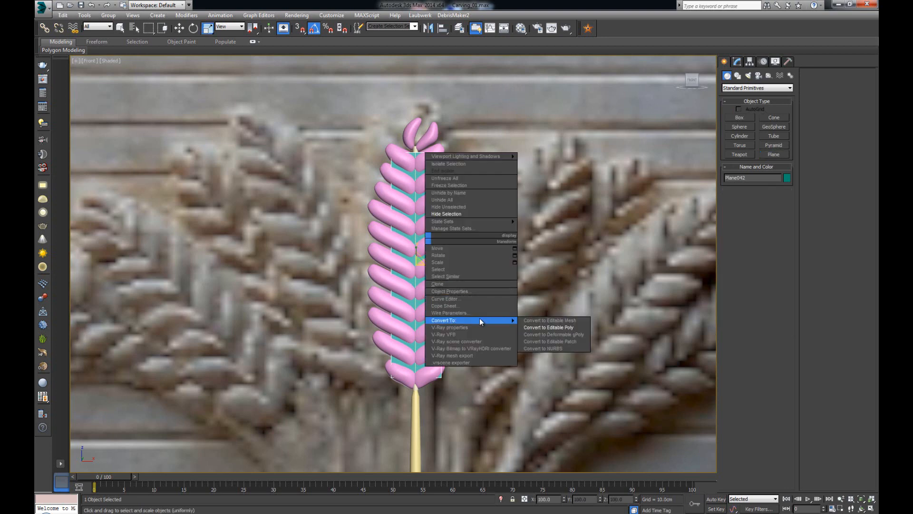
click(551, 327)
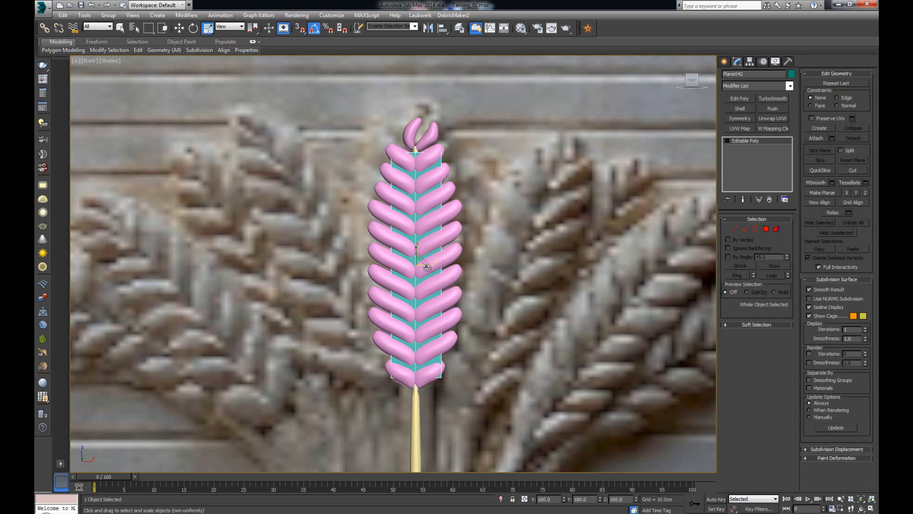
key(alt+s)
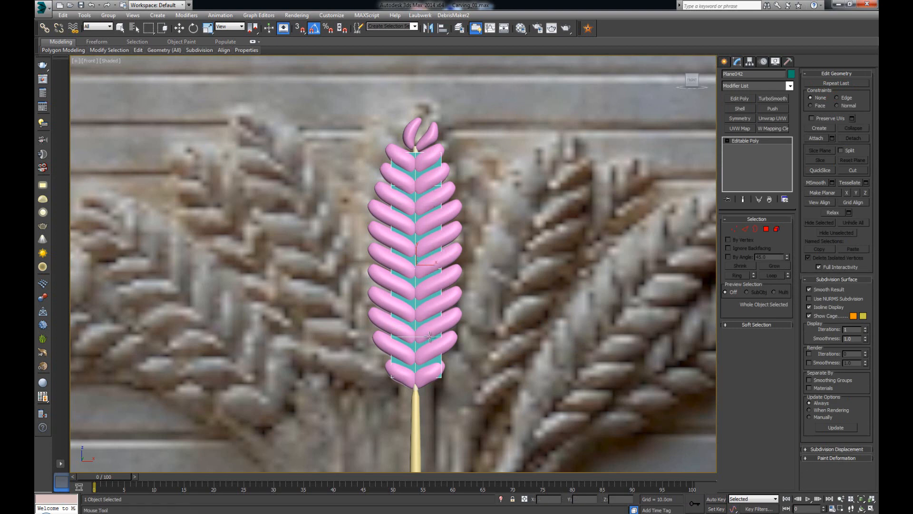
Adjust the plane's vertex rows to follow the ear's outline, widening the middle and narrowing the bottom end.
key(w)
key(1)
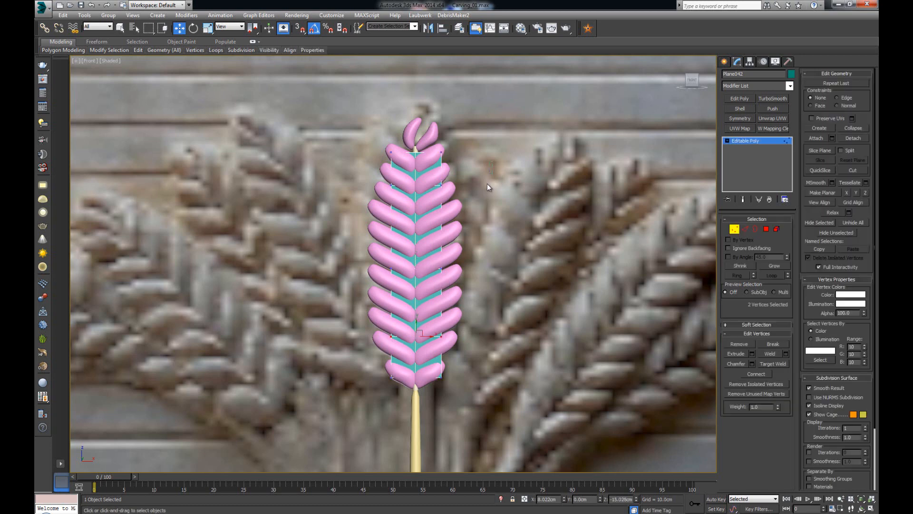
drag(492, 162, 456, 185)
drag(455, 152, 436, 158)
drag(402, 192, 442, 267)
key(r)
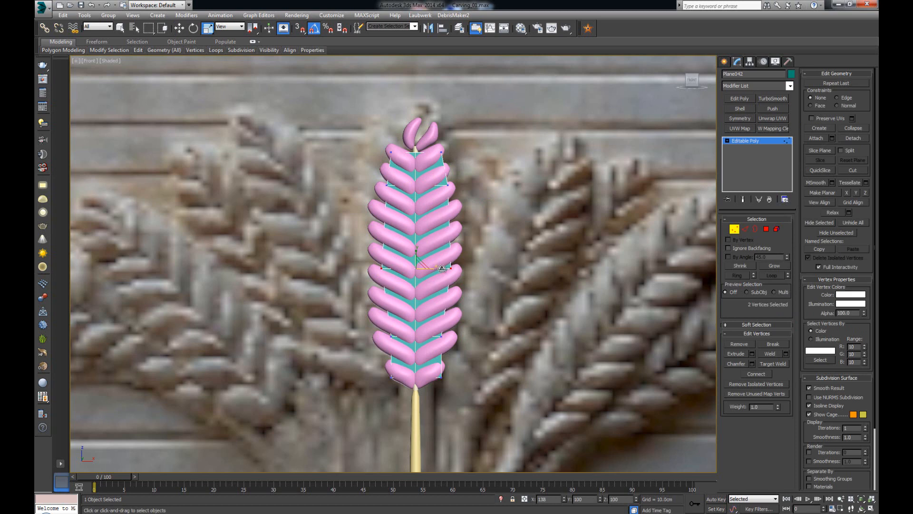
drag(383, 324, 427, 379)
Isolate the plane and connect its ring of horizontal edges with one vertical edge loop down the centre.
click(745, 229)
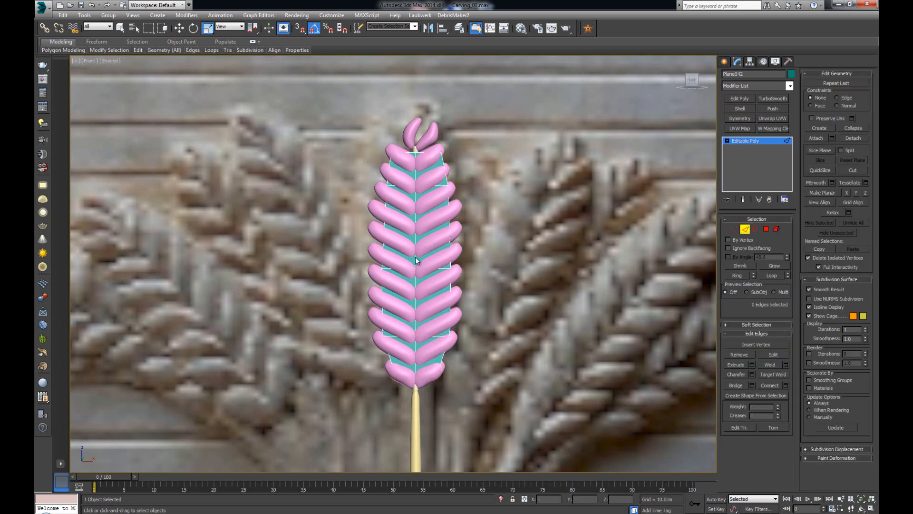
key(alt+q)
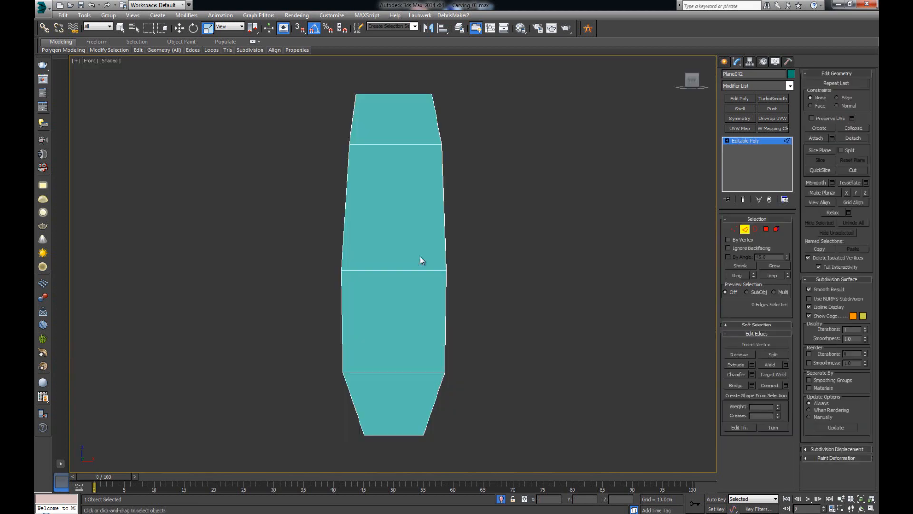
click(395, 271)
key(alt+r)
click(774, 385)
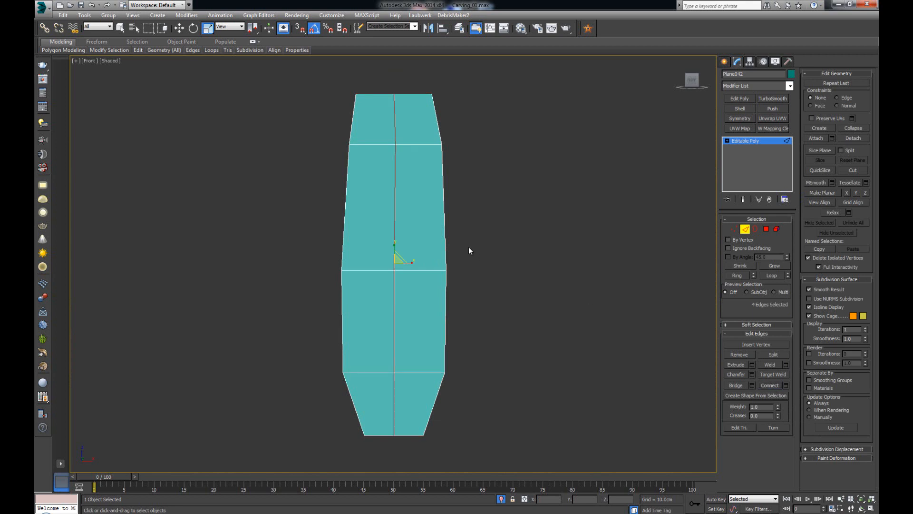
End the isolation and move the plane's centre edges in depth between the two rows of grains.
key(alt+w)
right_click(514, 293)
key(alt+w)
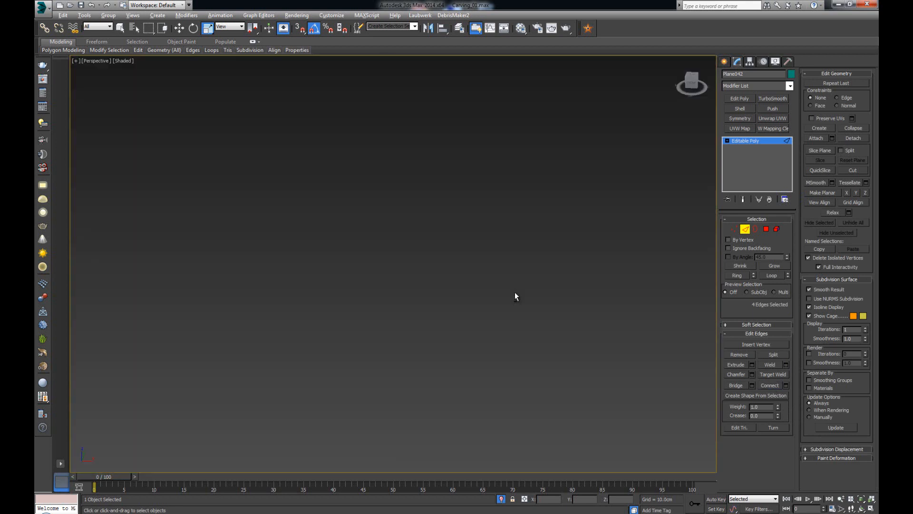
key(alt+w)
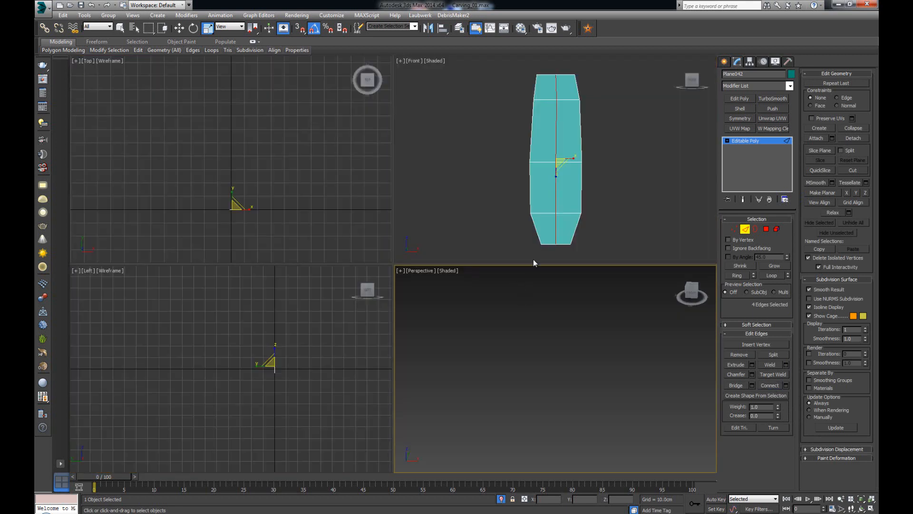
right_click(533, 259)
right_click(538, 312)
key(alt+w)
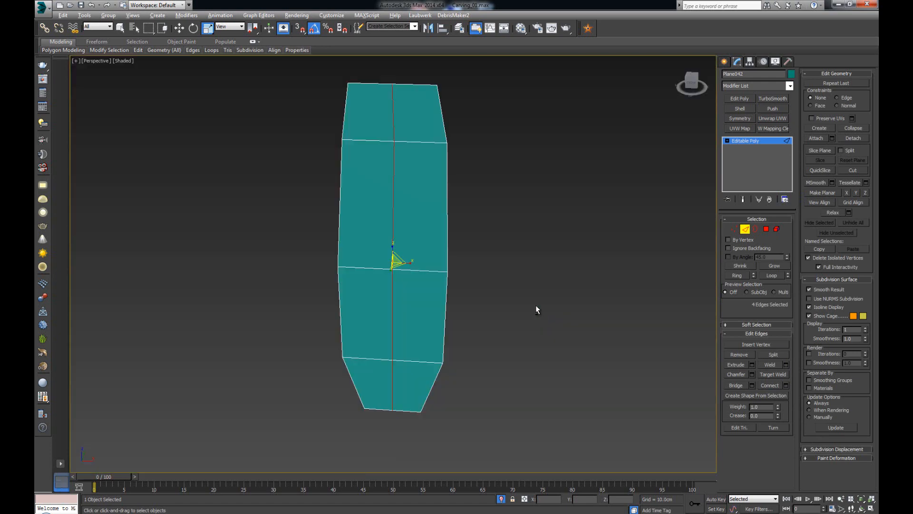
right_click(471, 207)
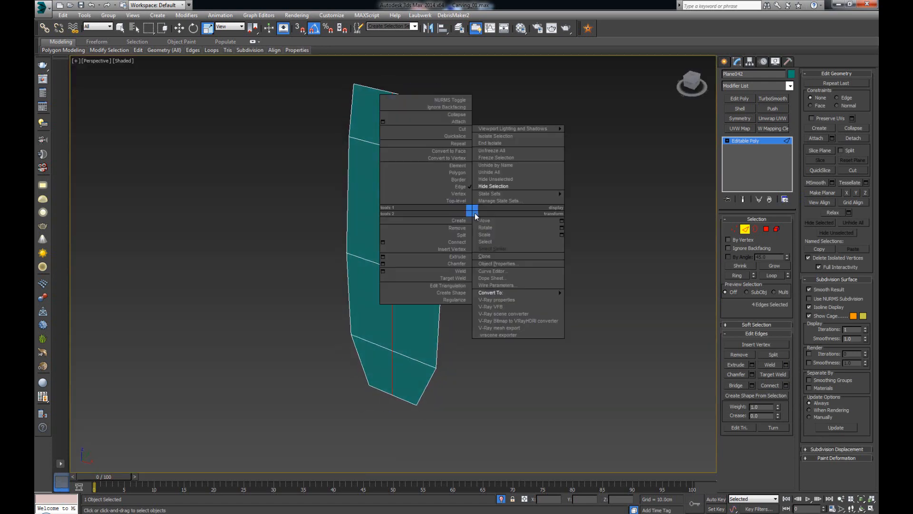
click(503, 145)
alt+middle_drag(477, 204, 452, 214)
key(w)
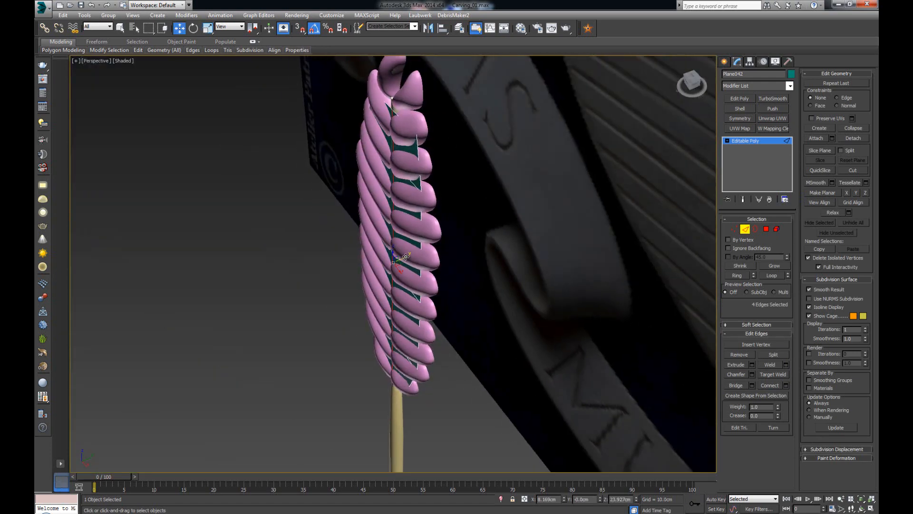
alt+middle_drag(406, 256, 566, 232)
Return to object level, shift the whole plane slightly in depth within the grains, and deselect it.
click(746, 230)
alt+middle_drag(380, 259, 404, 253)
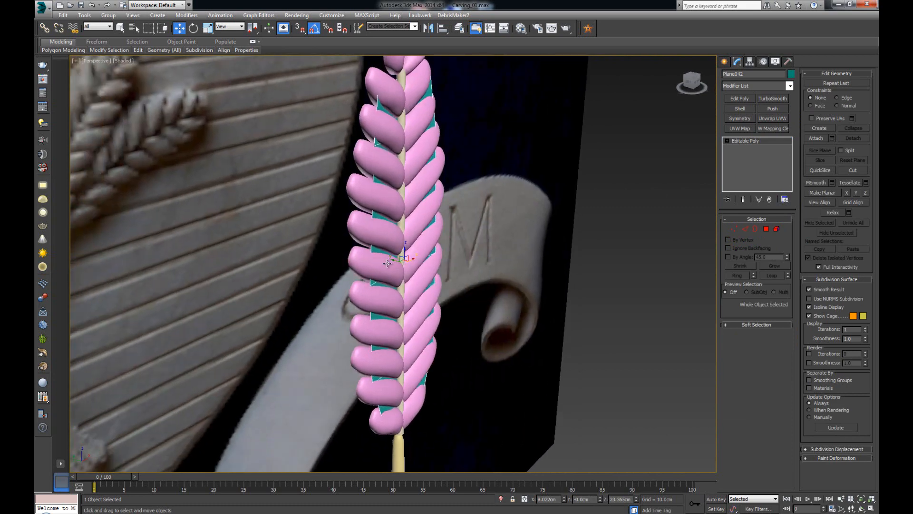
drag(396, 261, 391, 260)
alt+middle_drag(390, 260, 339, 194)
scroll(339, 194, down, 4)
click(685, 308)
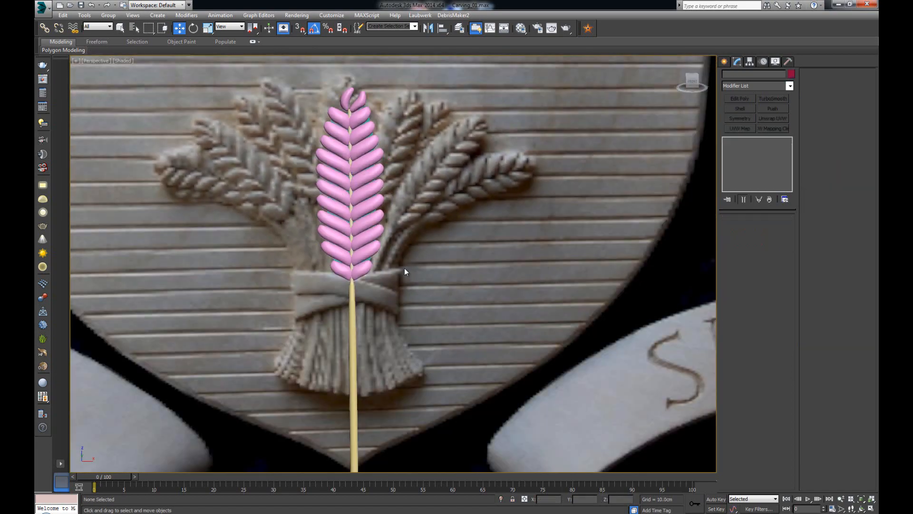
Select the complete wheat ear together with its stalk and open the Material Editor.
scroll(355, 246, down, 5)
alt+middle_drag(355, 246, 404, 258)
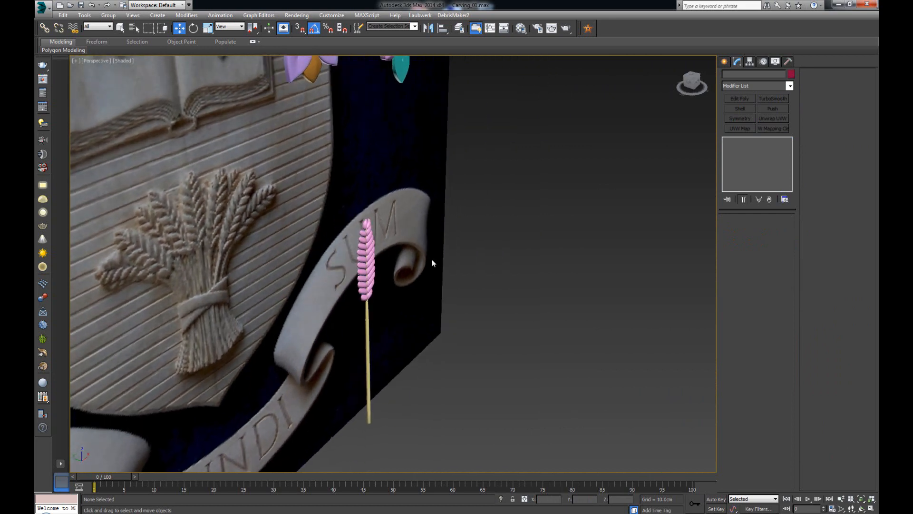
alt+middle_drag(378, 228, 381, 243)
drag(344, 354, 381, 296)
key(m)
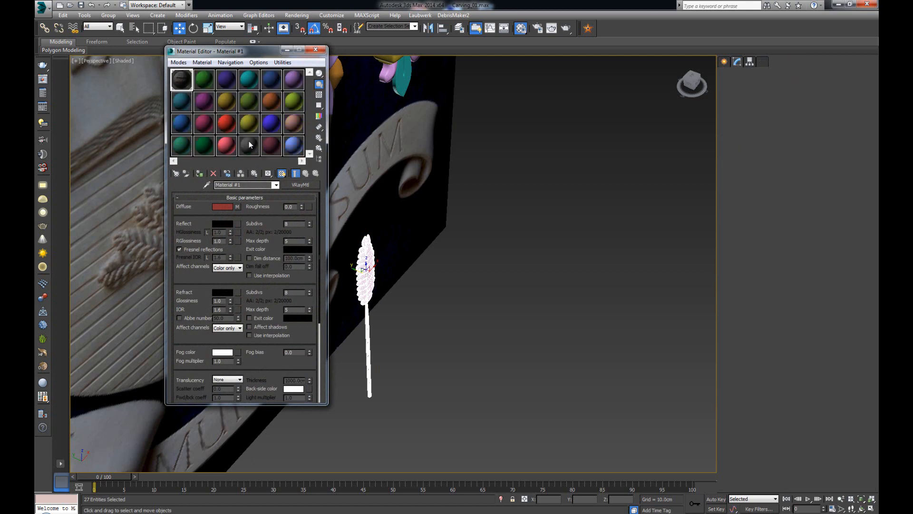
Change the diffuse colour of the green Material #2 to grey, rename the material PLaceholder, and close the Material Editor.
click(207, 79)
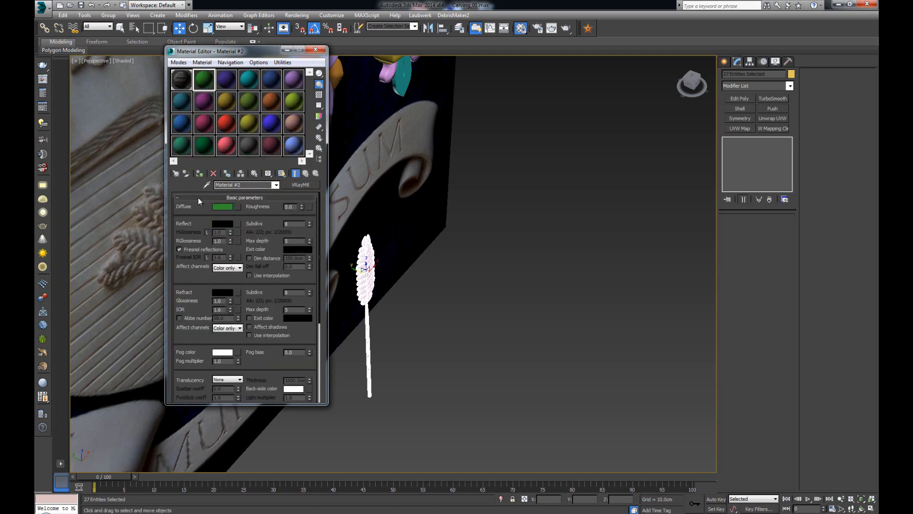
click(222, 206)
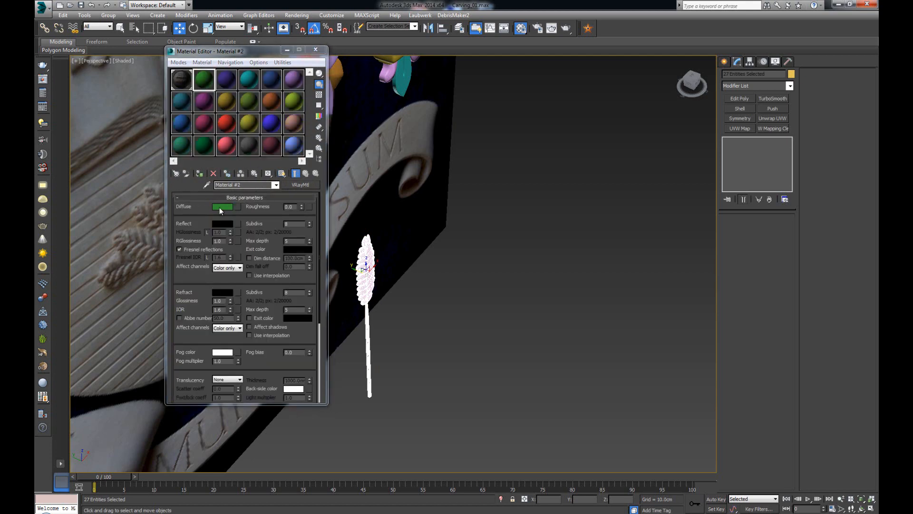
drag(252, 114, 212, 123)
drag(292, 71, 291, 85)
click(356, 129)
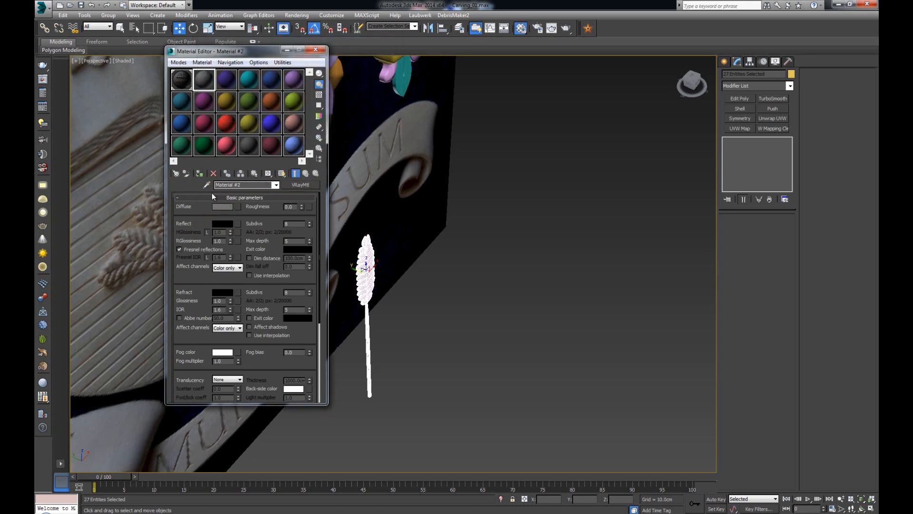
drag(200, 181, 162, 180)
text(PLaceholder)
click(315, 50)
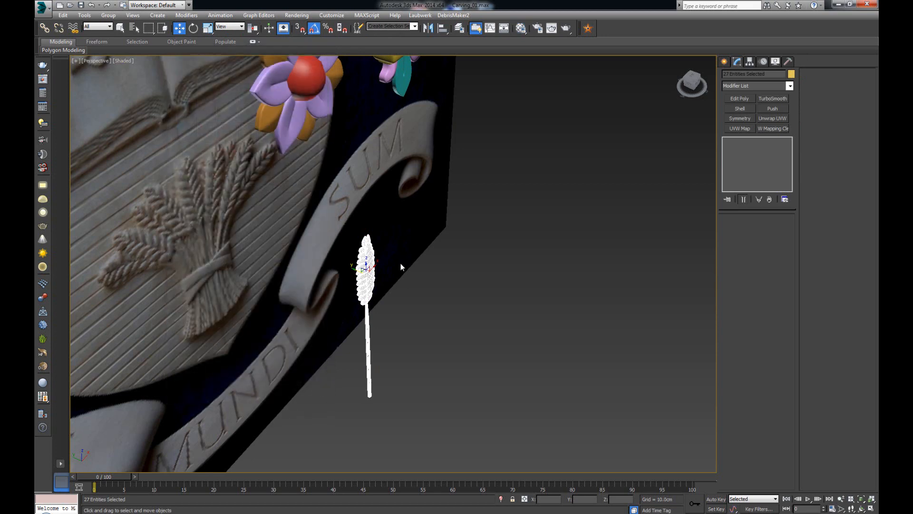
Set the object colour of the selected wheat ear and stalk to black and deselect them.
click(791, 74)
click(523, 280)
click(504, 309)
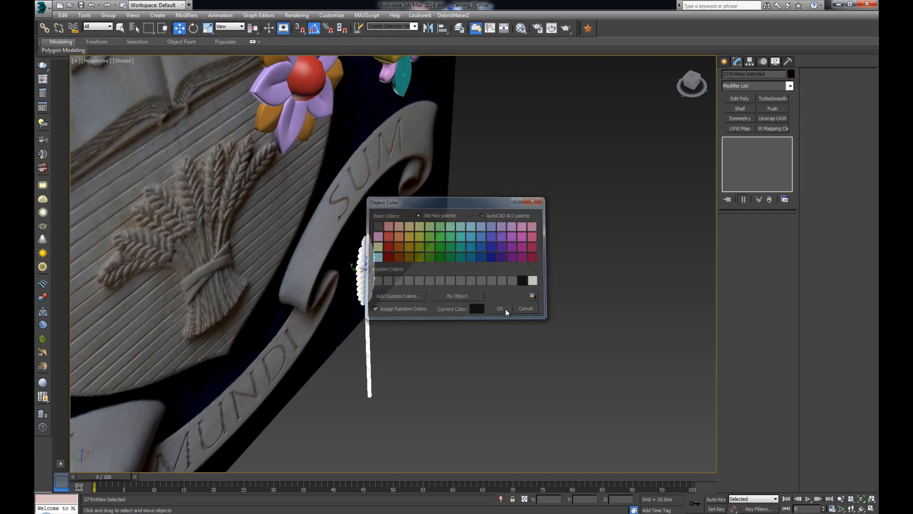
click(538, 301)
Select all parts of the flower and fleur-de-lis and assign the PLaceholder material to them.
alt+middle_drag(537, 301, 436, 291)
key(F4)
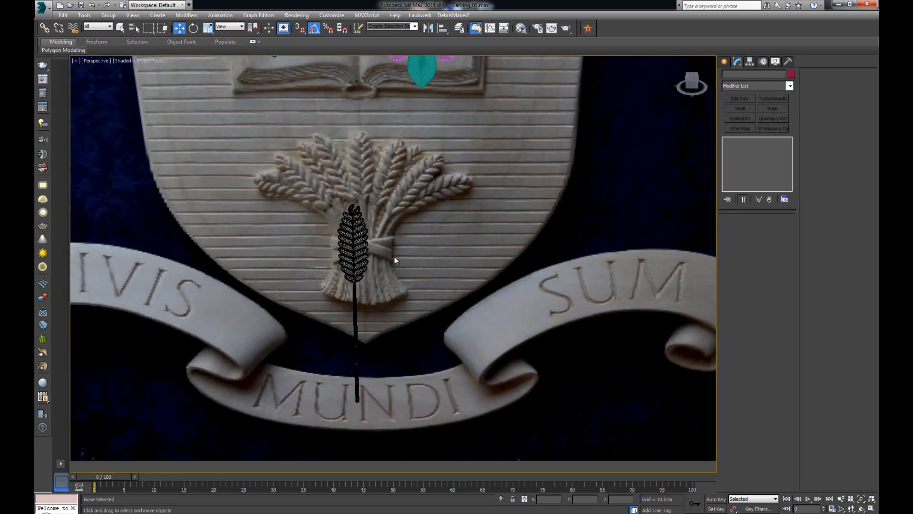
mouse_move(395, 257)
middle_down()
mouse_move(453, 267)
mouse_move(444, 291)
middle_up()
scroll(452, 267, up, 5)
key(F4)
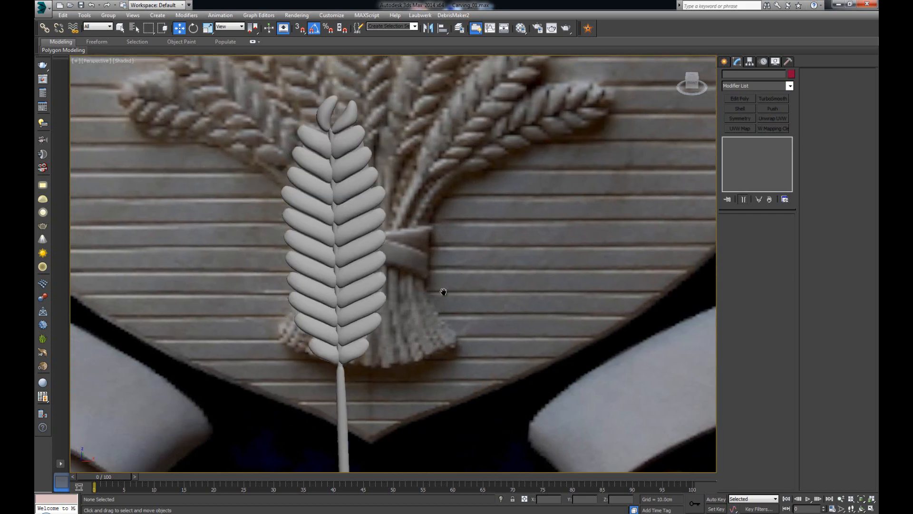
scroll(444, 292, down, 10)
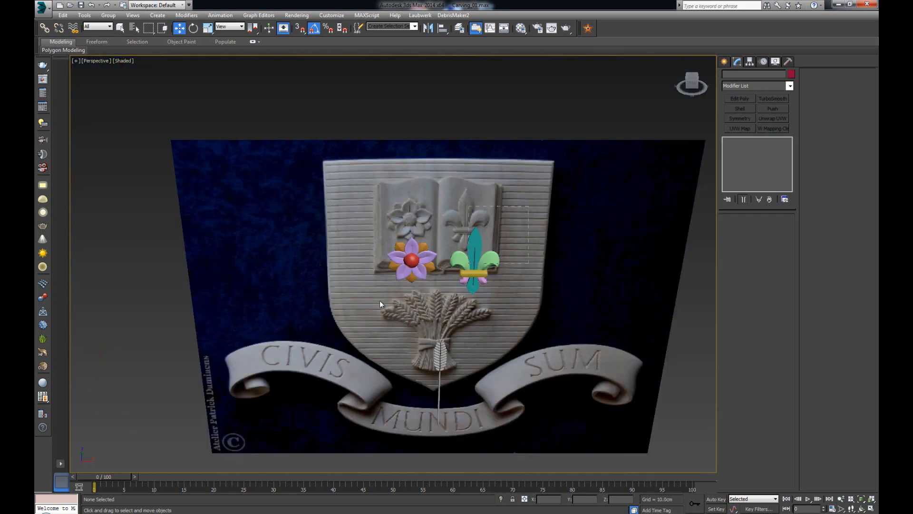
drag(380, 301, 367, 300)
key(m)
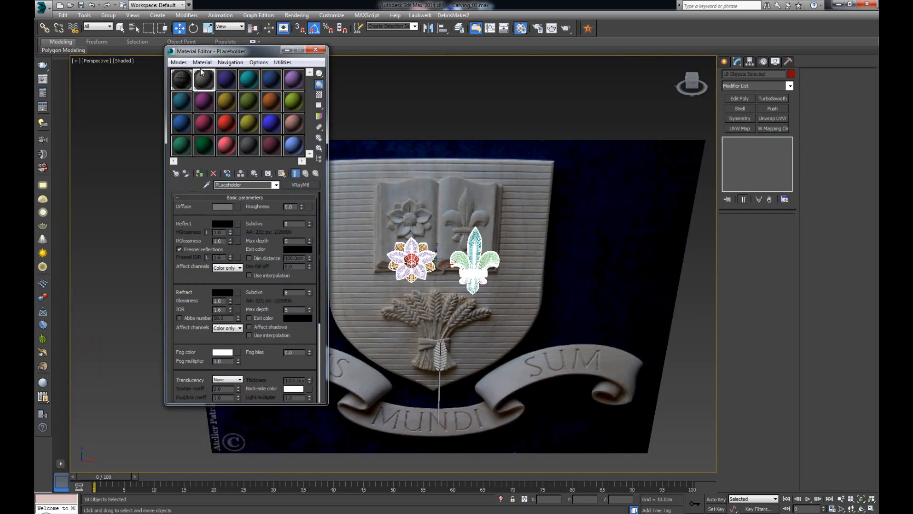
click(199, 174)
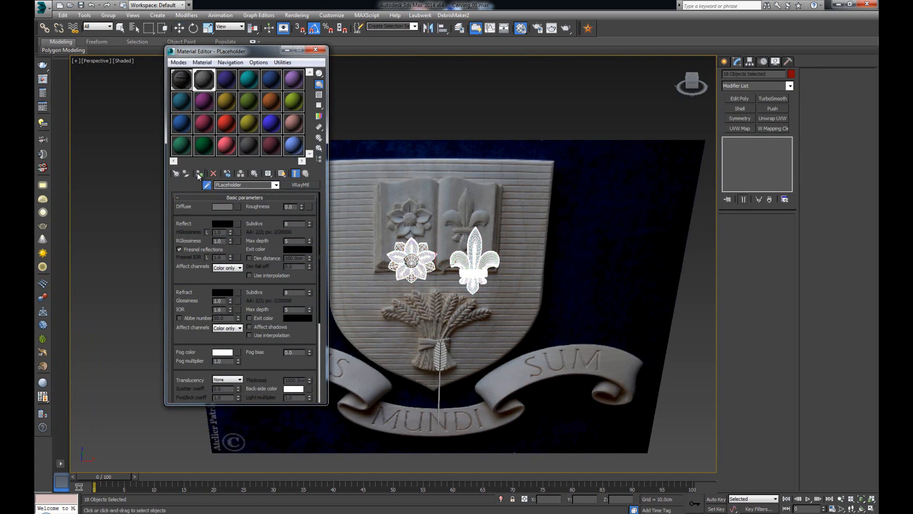
click(315, 49)
key(w)
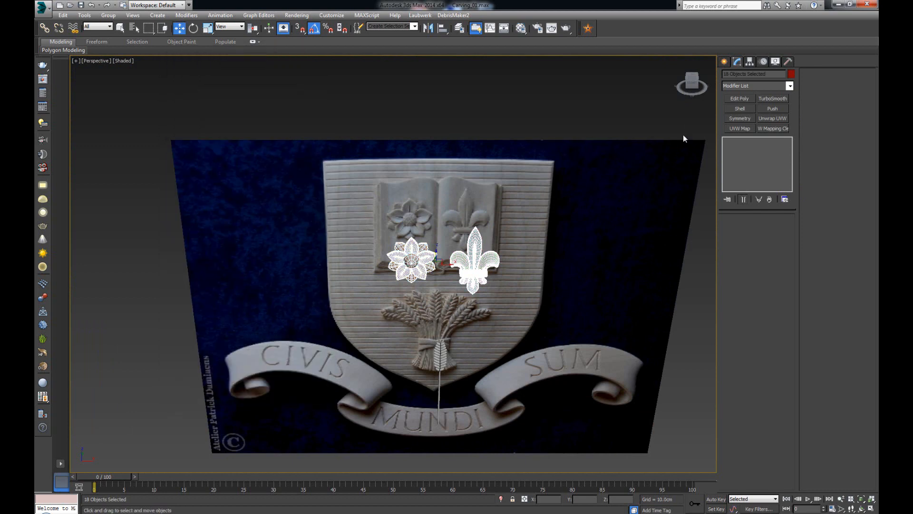
Set the object colour of the flower and fleur-de-lis parts to black and deselect them.
click(792, 74)
click(524, 281)
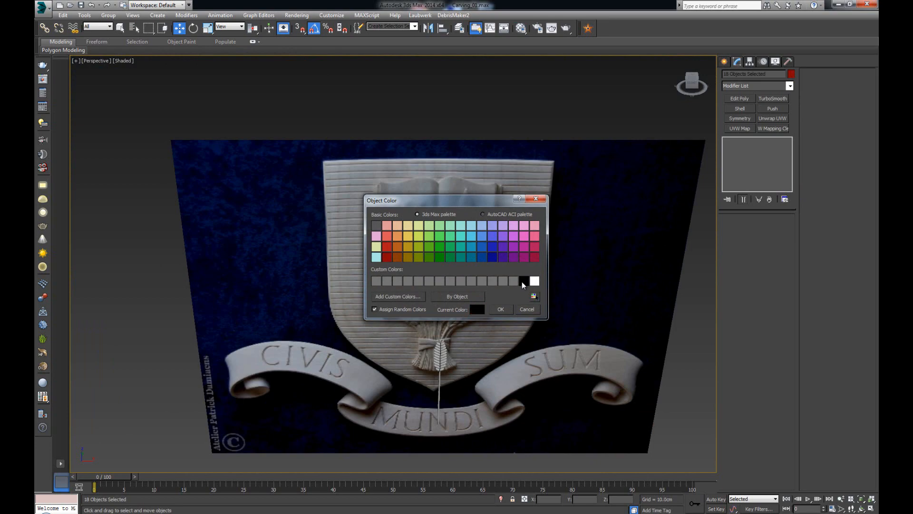
click(501, 310)
click(566, 299)
Examine the wheat ear and the mesh of one grain up close with edged faces shown.
scroll(434, 237, up, 3)
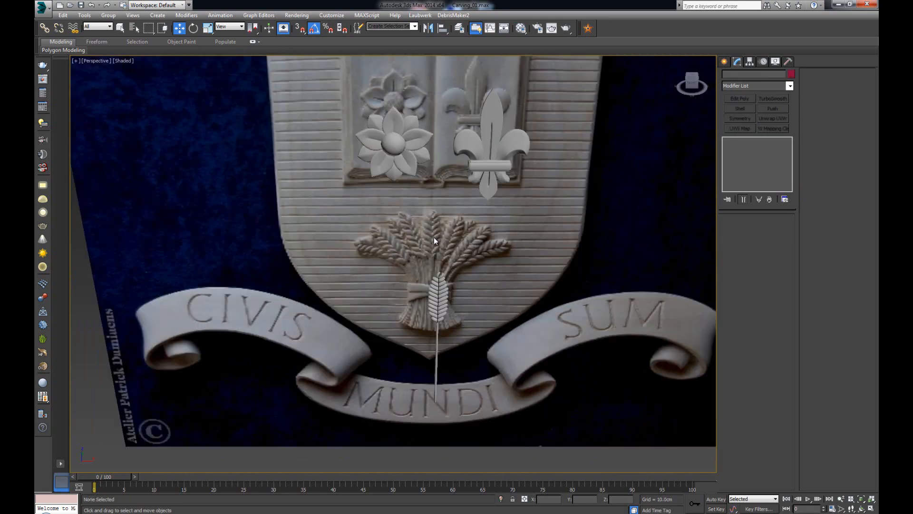
scroll(434, 237, up, 2)
key(F4)
scroll(455, 282, down, 2)
click(449, 318)
key(z)
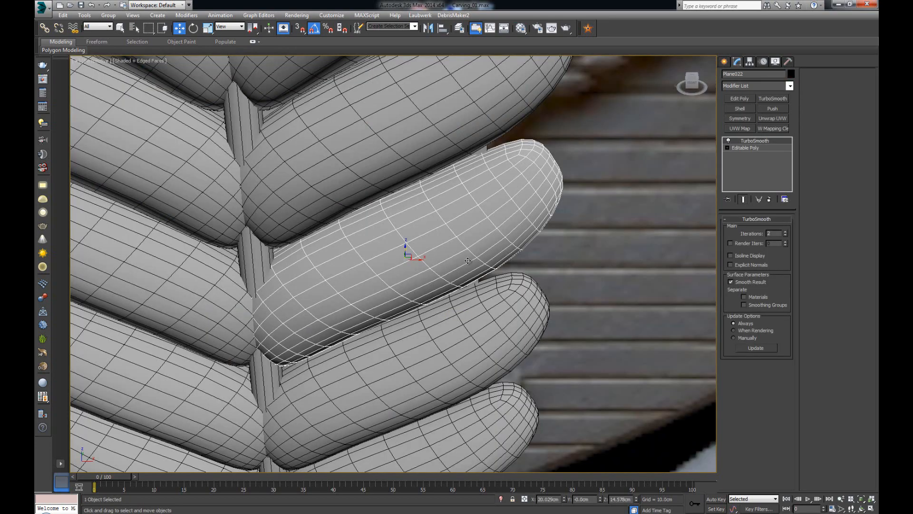
scroll(501, 281, down, 6)
click(506, 285)
scroll(438, 220, up, 2)
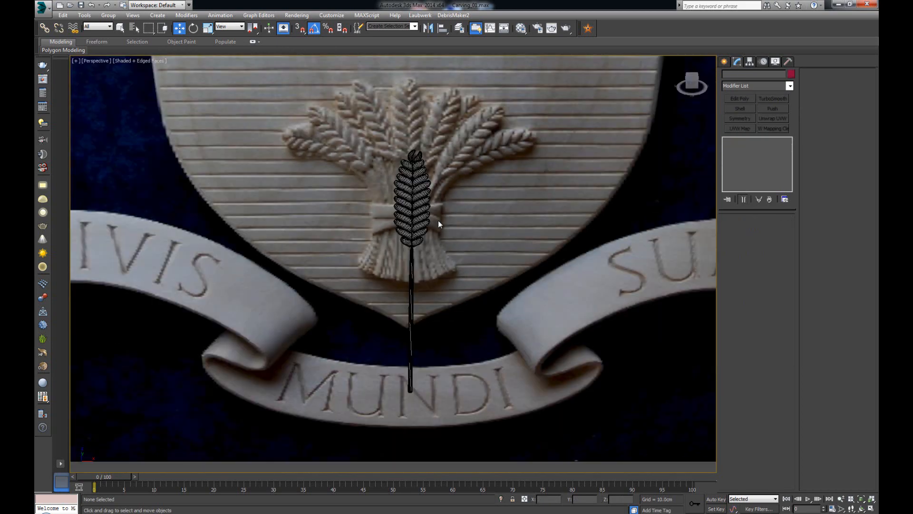
Select the whole wheat ear with its stalk and group the parts as Group001.
drag(461, 352, 470, 390)
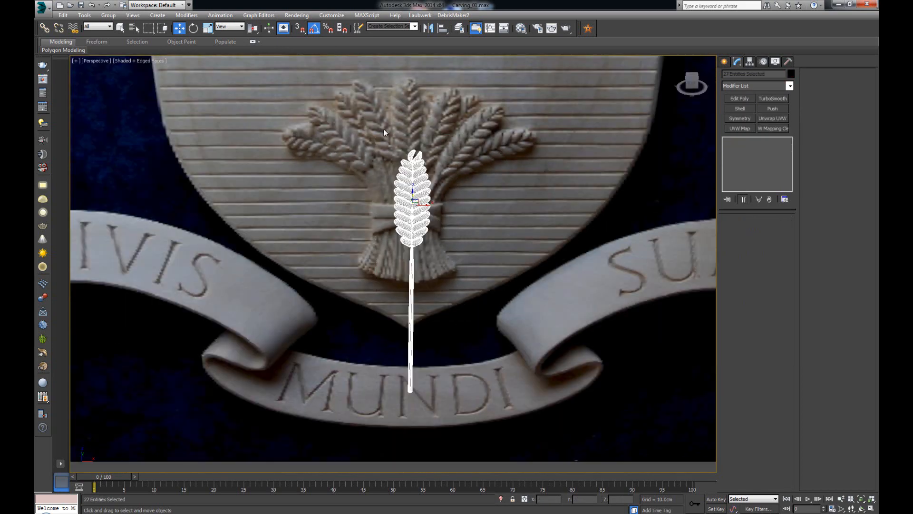
click(108, 16)
click(119, 24)
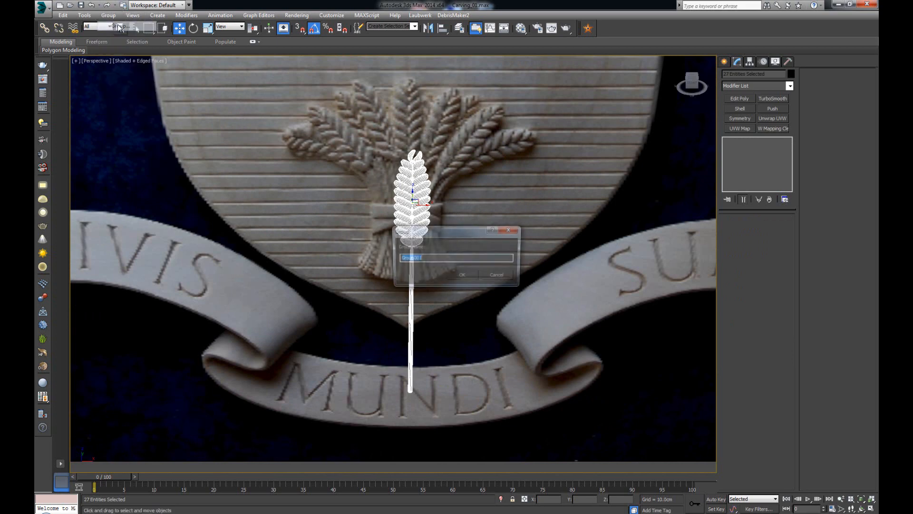
click(466, 278)
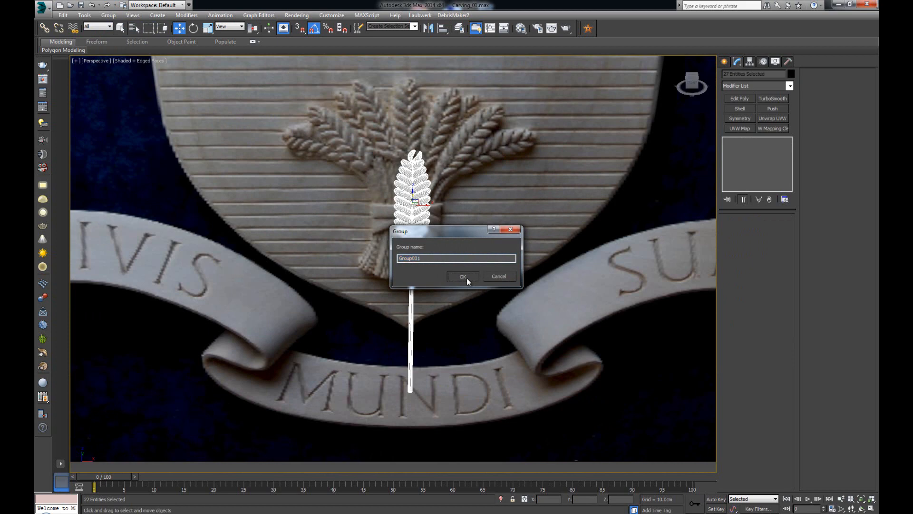
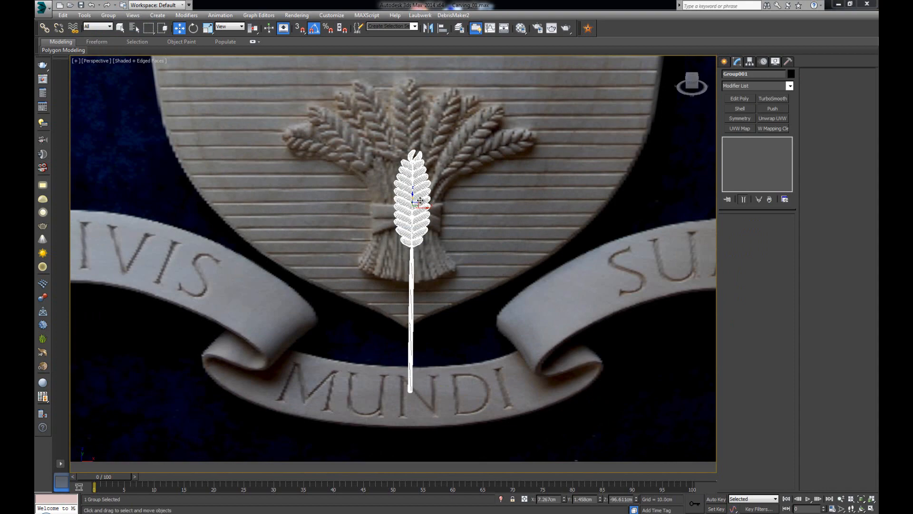
Switch to the Front view and clone the wheat ear group to its right as one independent copy.
middle_drag(361, 211, 357, 233)
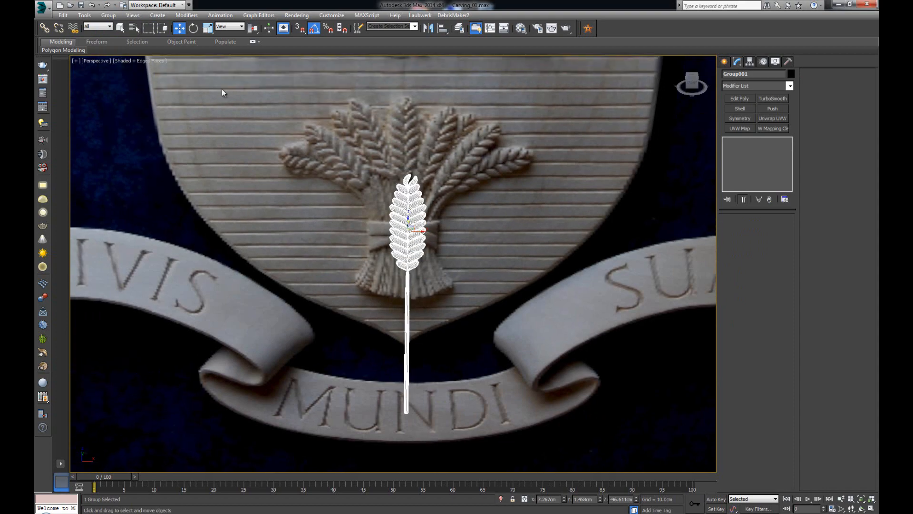
key(alt+w)
right_click(469, 146)
key(alt+w)
middle_drag(466, 191, 429, 120)
scroll(428, 120, down, 3)
scroll(440, 214, down, 6)
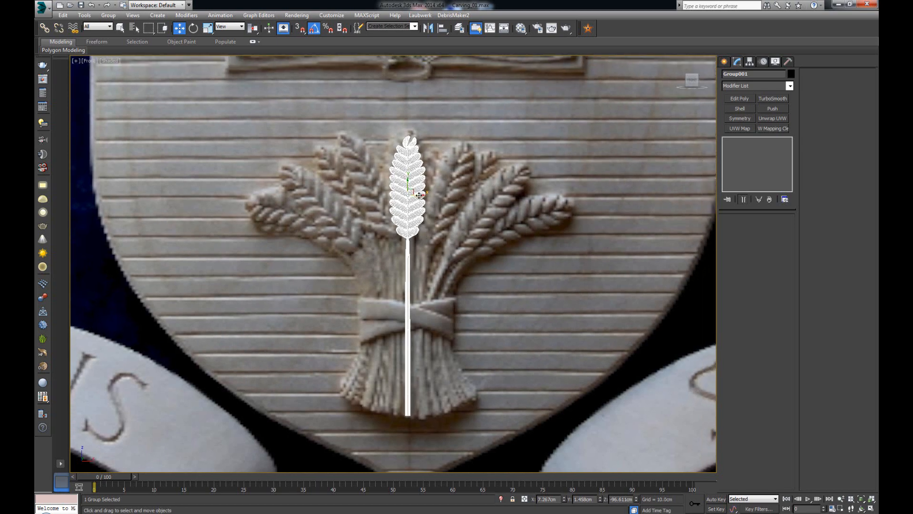
mouse_move(419, 195)
shift+mouse_down()
mouse_move(485, 197)
mouse_move(455, 203)
shift+mouse_up()
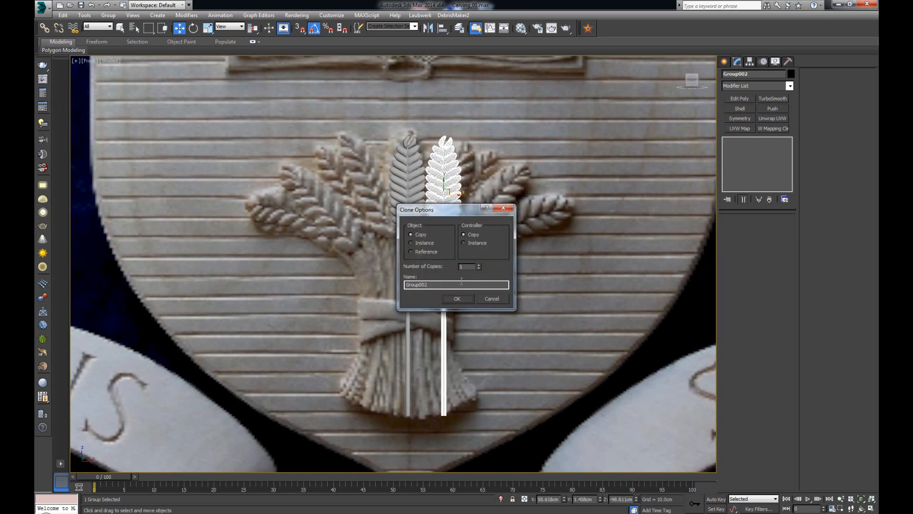
click(459, 300)
scroll(452, 256, up, 3)
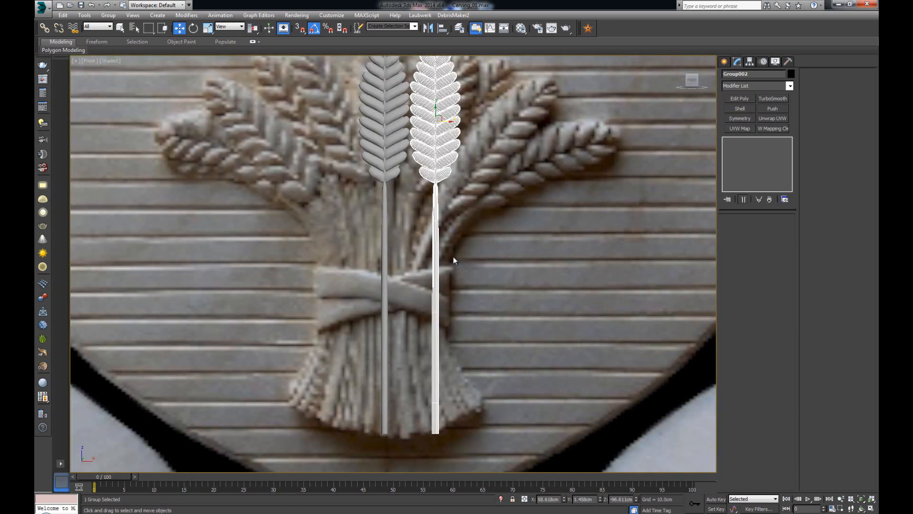
Try bending the copied wheat ear with a Bend modifier at an angle of 57.5 on the Z axis.
click(742, 86)
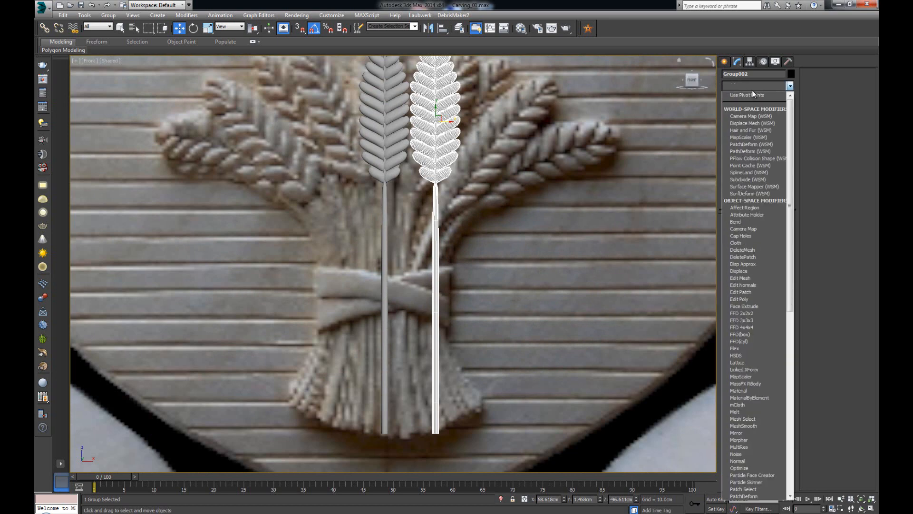
key(b)
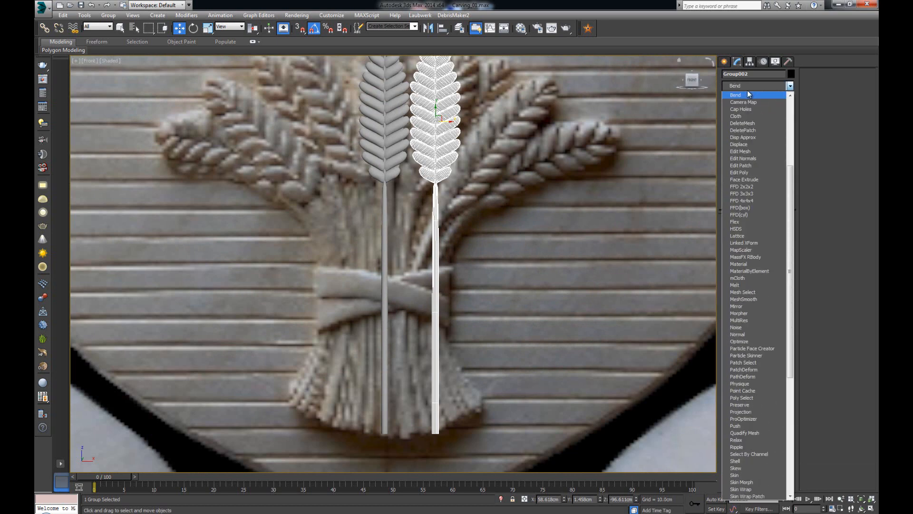
click(744, 95)
scroll(519, 190, up, 1)
middle_drag(521, 178, 511, 204)
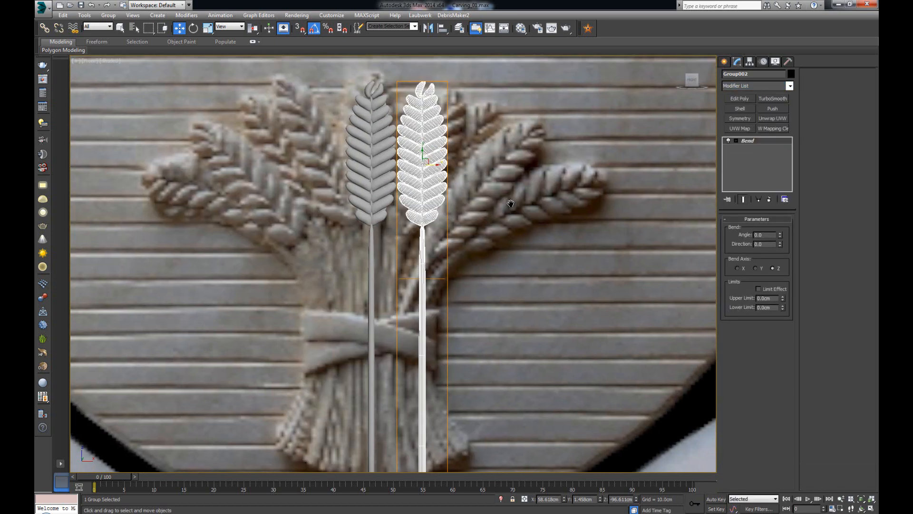
drag(781, 233, 782, 183)
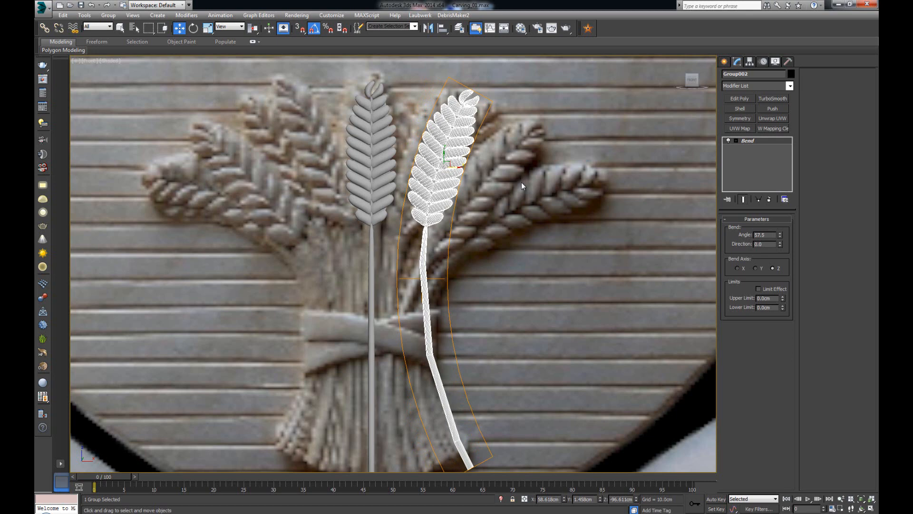
Delete the bent copy and ungroup the original wheat ear.
key(Delete)
click(369, 288)
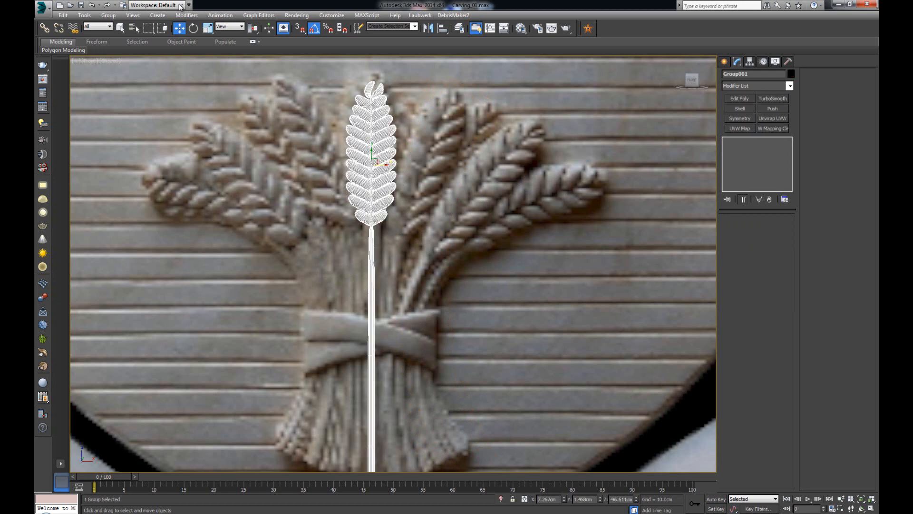
click(109, 16)
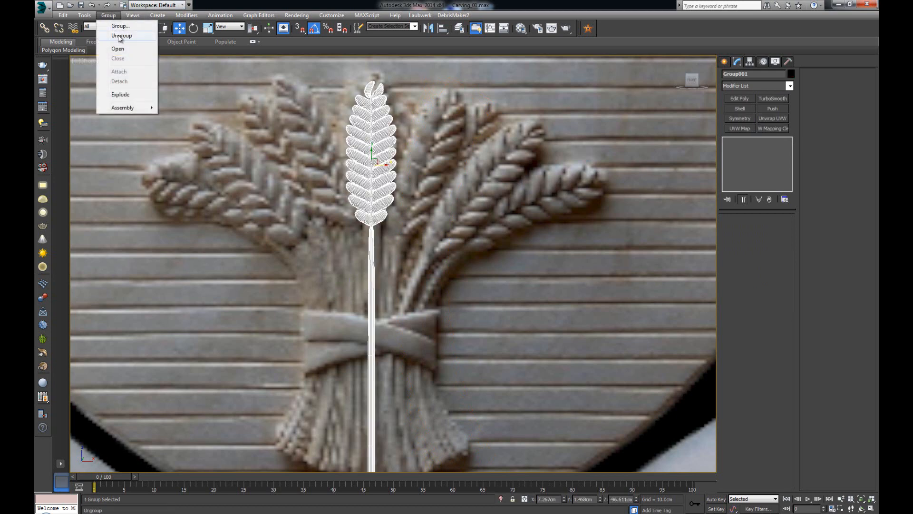
click(119, 36)
scroll(380, 295, up, 5)
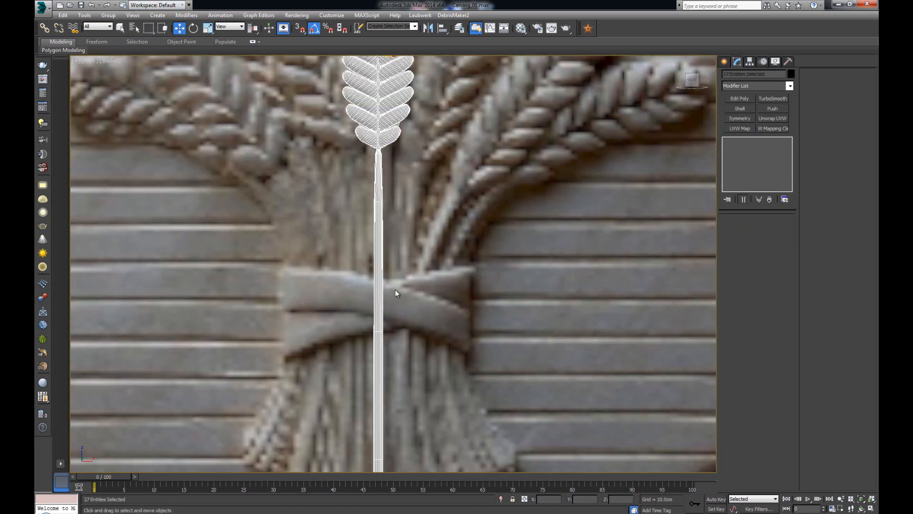
Select the wheat stalk alone and turn off its TurboSmooth modifier.
click(375, 310)
middle_drag(363, 256, 368, 296)
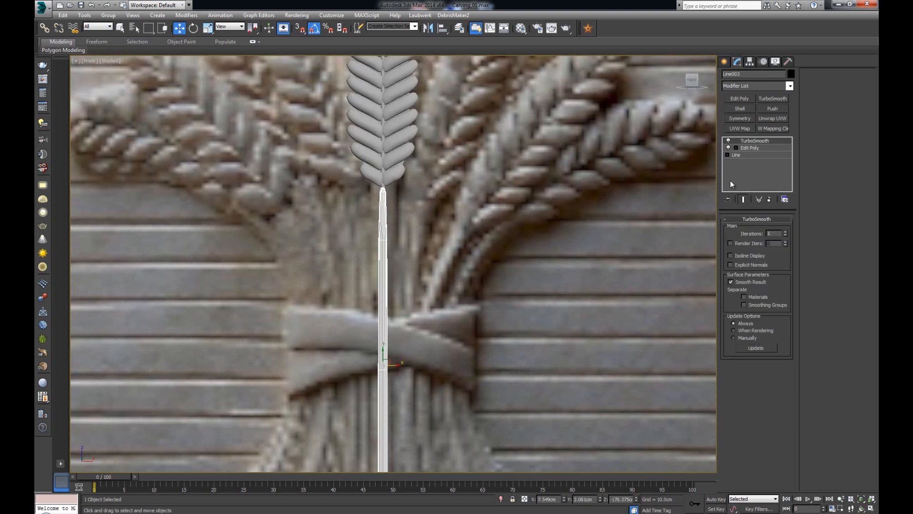
click(728, 141)
middle_drag(378, 221, 405, 198)
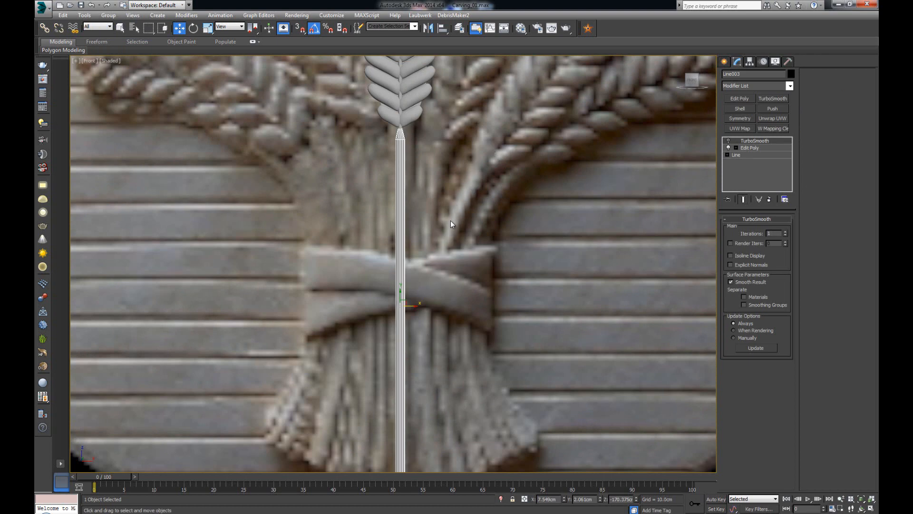
middle_drag(450, 221, 436, 226)
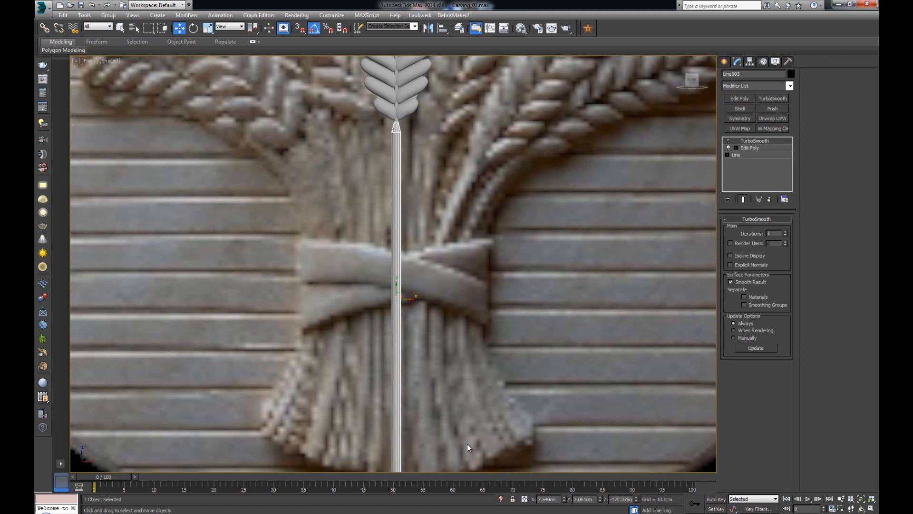
Connect the stalk's lengthwise edges in Edit Poly with ten segments spaced evenly along its length.
click(761, 148)
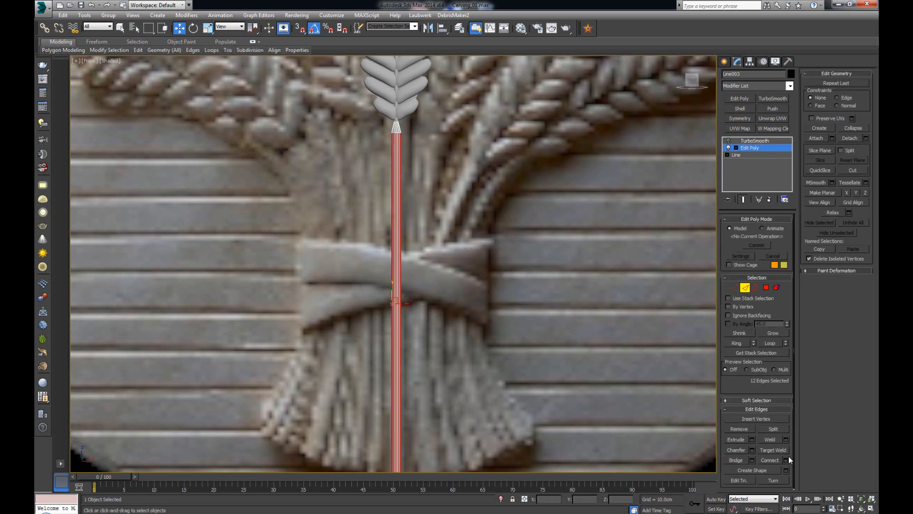
click(787, 460)
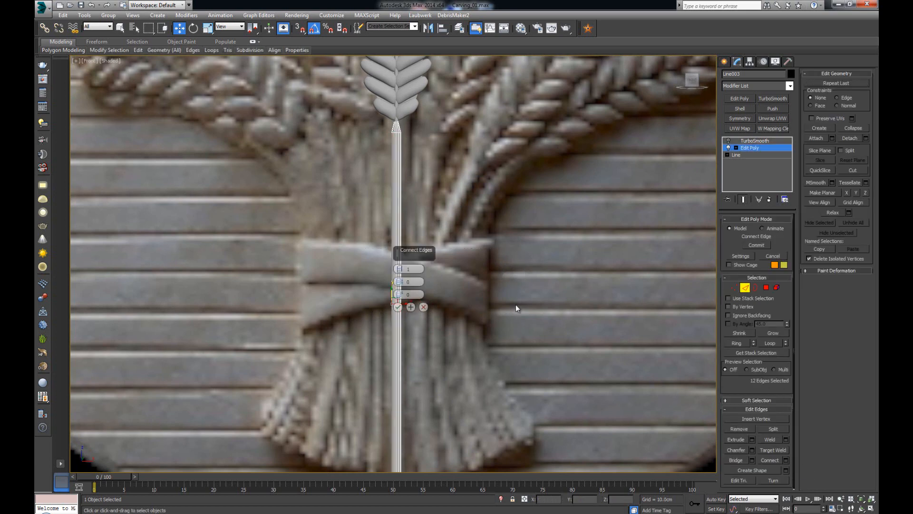
click(399, 266)
click(399, 267)
click(398, 266)
click(399, 267)
click(399, 266)
click(399, 266)
click(399, 307)
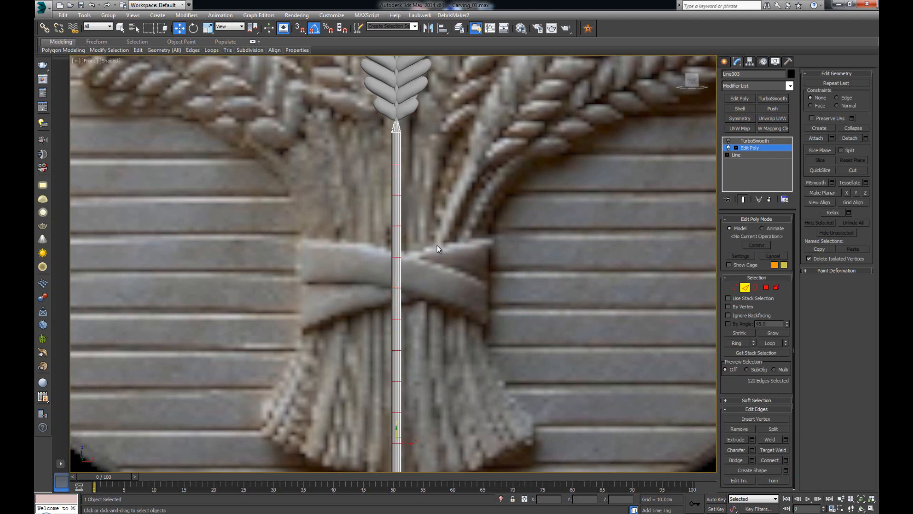
Return the stalk to object level, turn its TurboSmooth back on, and deselect it.
middle_drag(428, 286, 430, 317)
click(756, 148)
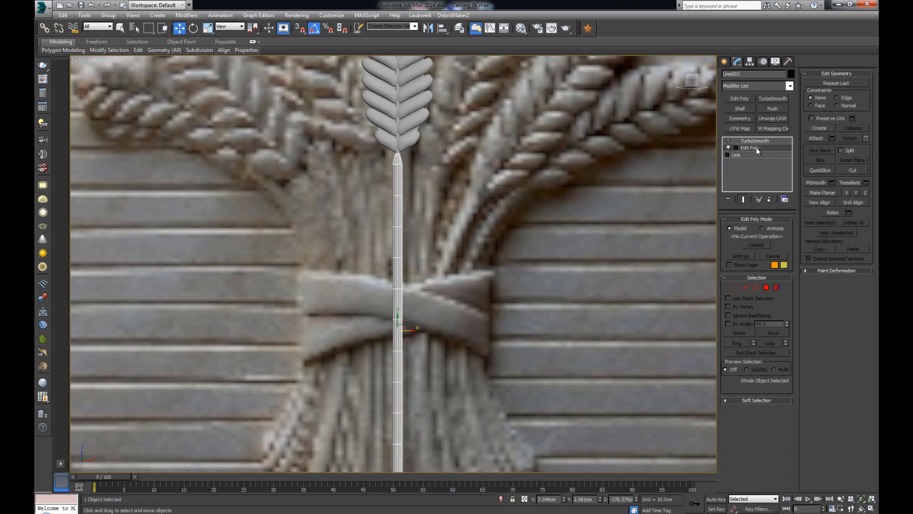
click(729, 141)
click(500, 196)
Select the complete wheat ear with its stalk and group the parts as Group001.
scroll(499, 196, down, 6)
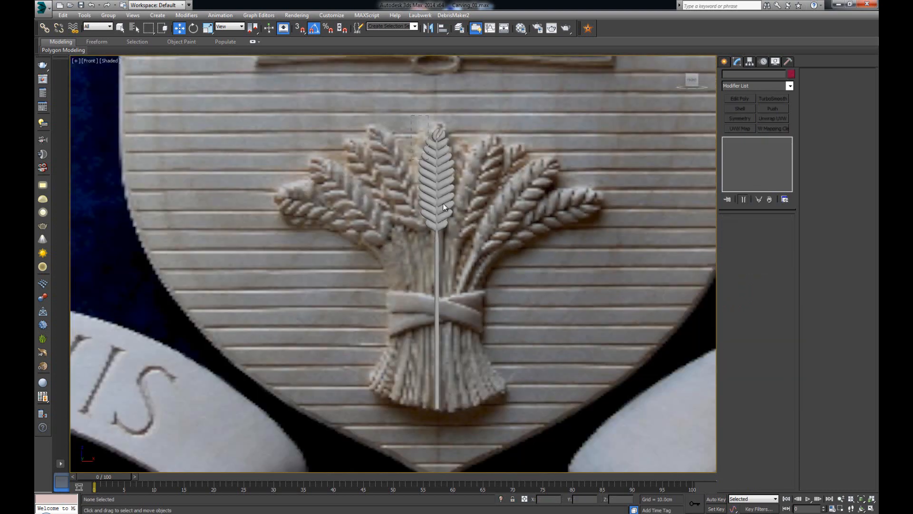
drag(498, 383, 500, 387)
click(109, 15)
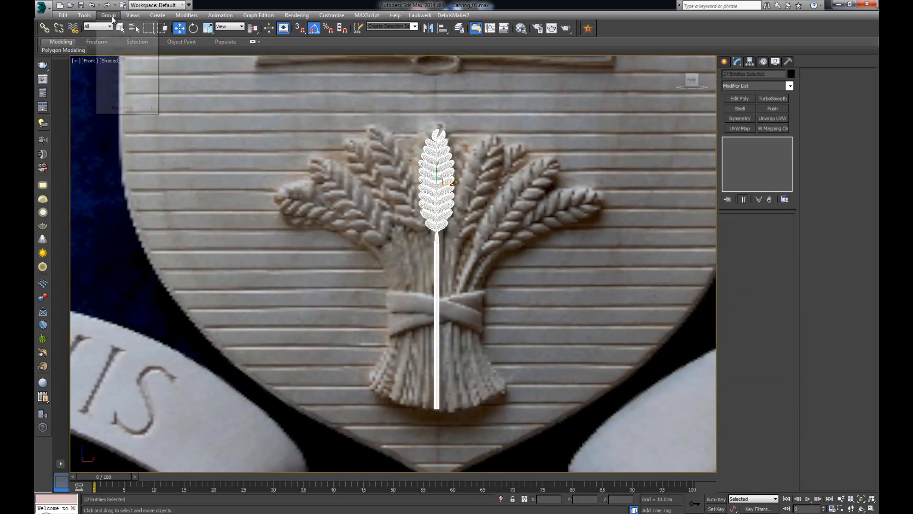
click(120, 26)
click(466, 277)
Clone the regrouped wheat ear beside the original as a single copy named Group002.
scroll(437, 241, up, 5)
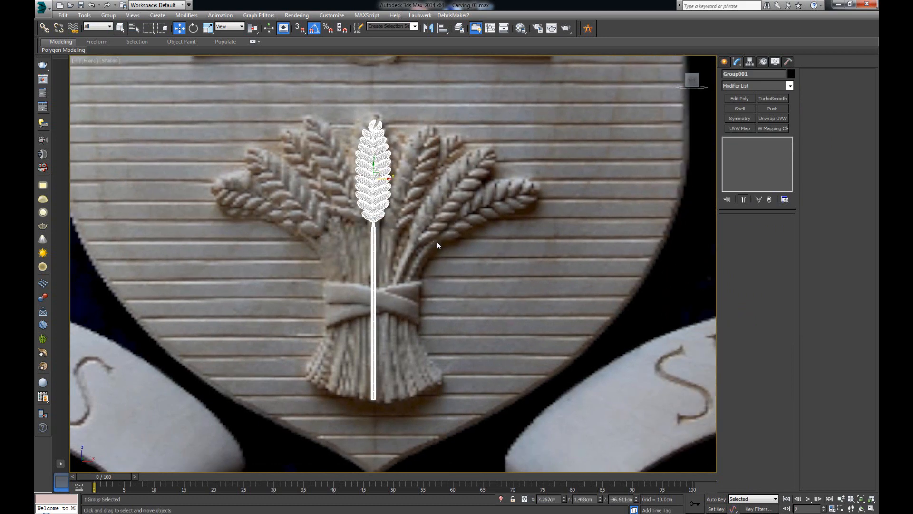
shift+drag(361, 160, 413, 161)
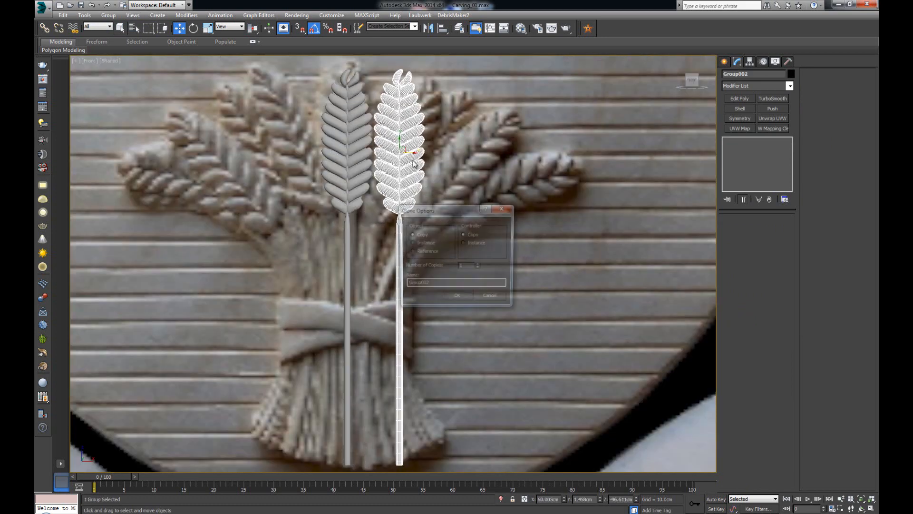
click(458, 297)
Apply a Bend modifier to the copied wheat ear group.
click(759, 90)
scroll(757, 238, down, 2)
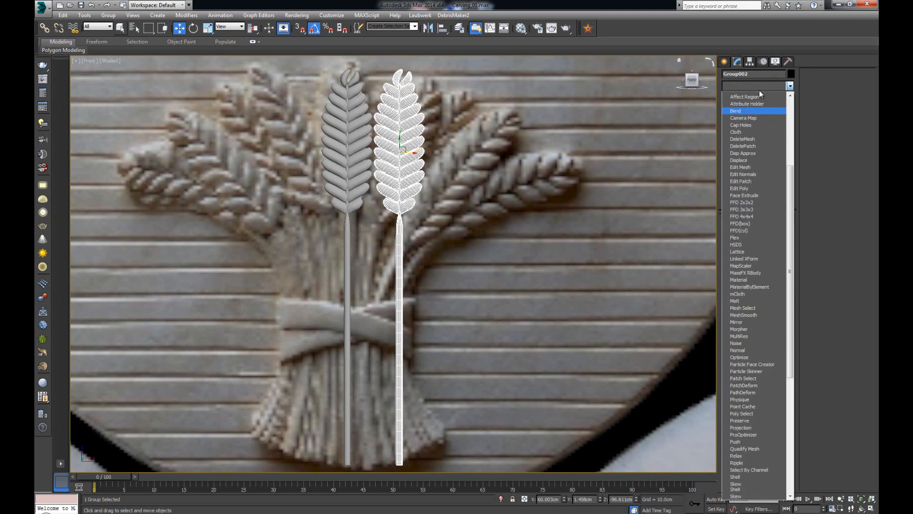
Apply a Bend modifier with an angle of 71.5 to the second wheat stalk and shift it closer to the straight stalk.
click(745, 96)
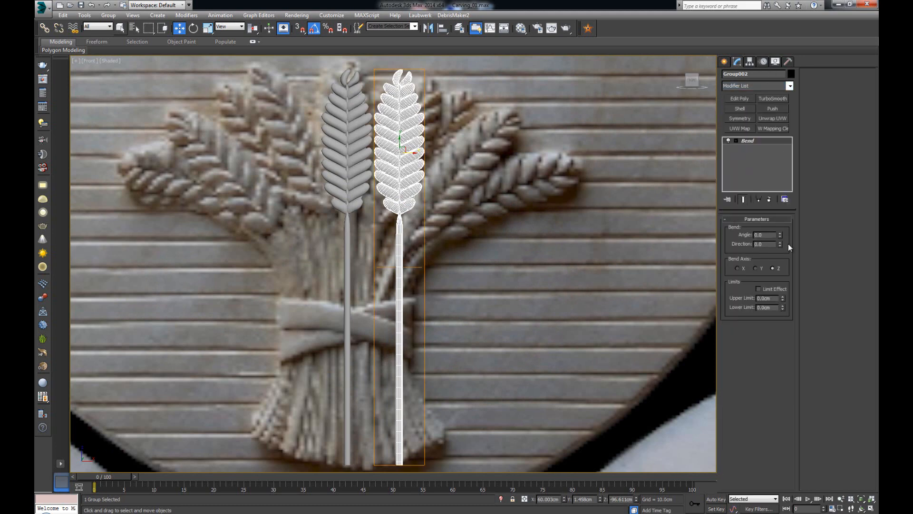
drag(781, 234, 780, 229)
drag(779, 208, 773, 174)
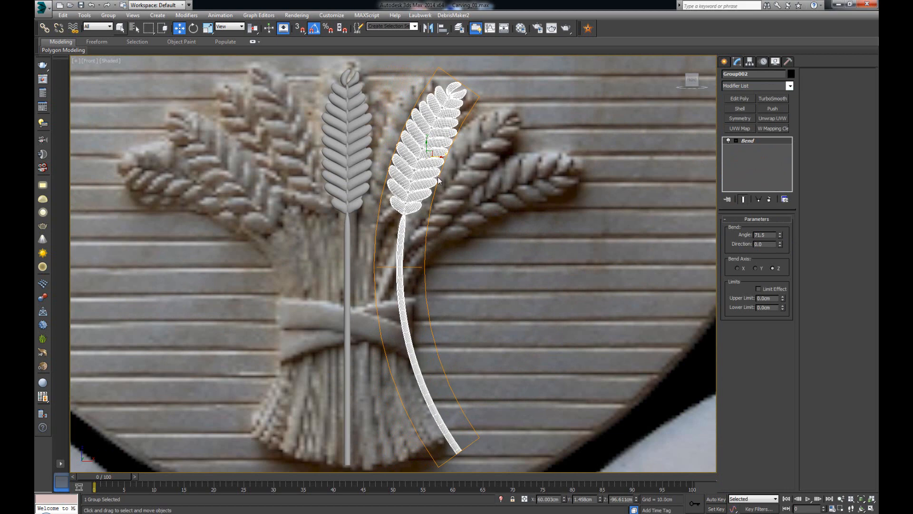
drag(440, 157, 422, 160)
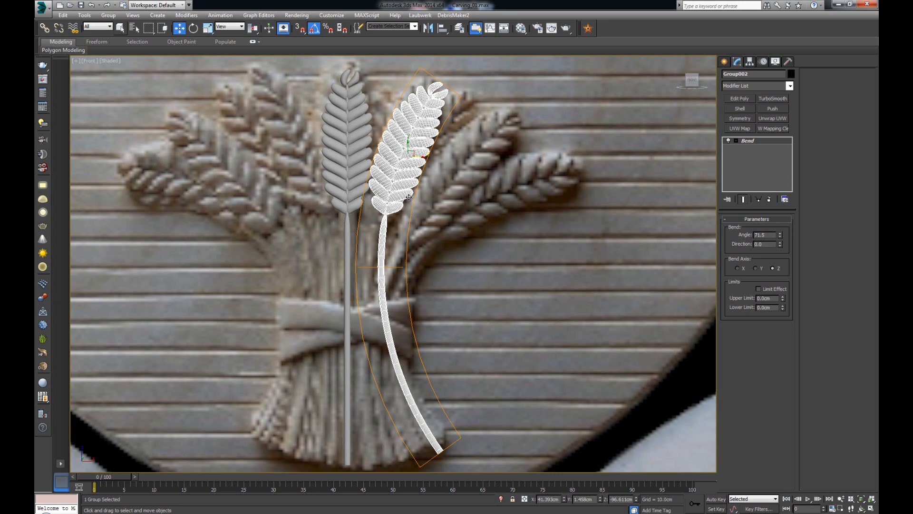
Rotate the bent stalk clockwise with angle snap turned off so its ear follows the reference carving.
key(e)
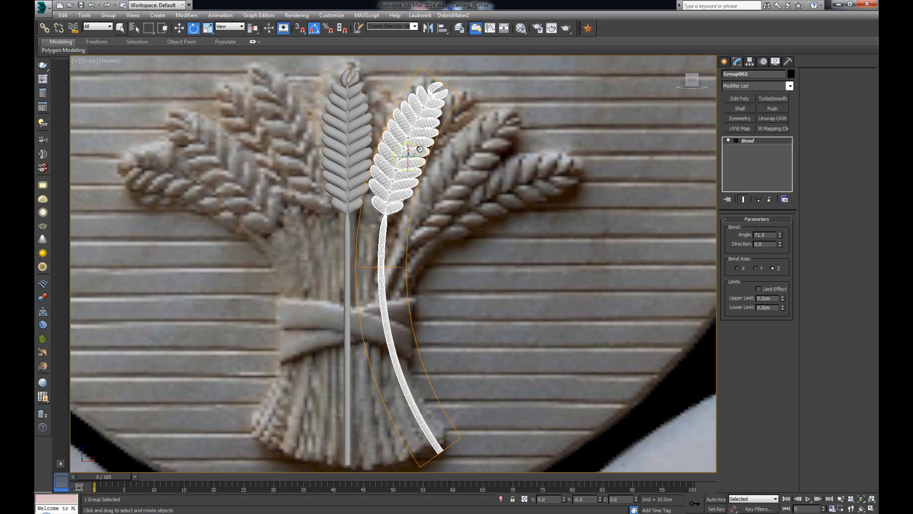
drag(418, 150, 417, 157)
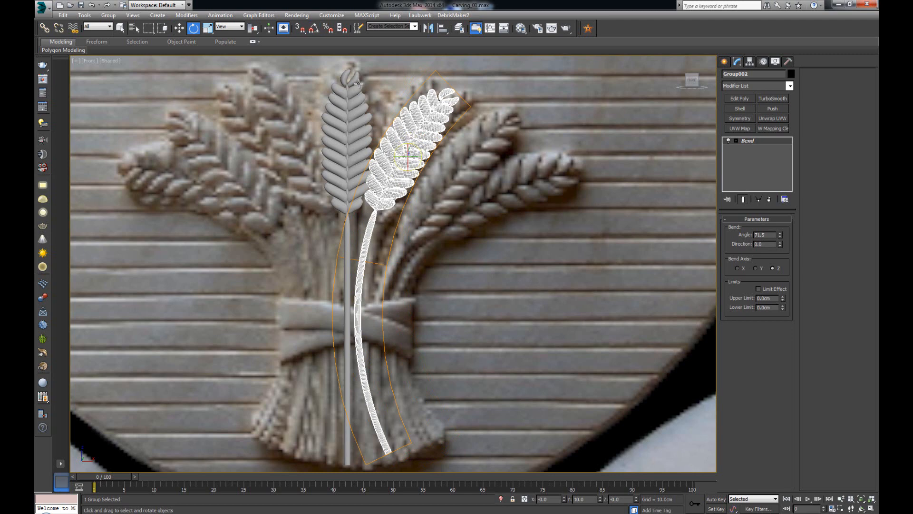
click(314, 28)
mouse_move(413, 169)
mouse_down()
mouse_move(438, 223)
mouse_move(414, 153)
mouse_up()
Clone the bent stalk as one independent copy and place it to the right and slightly lower, over the next carved ear.
key(w)
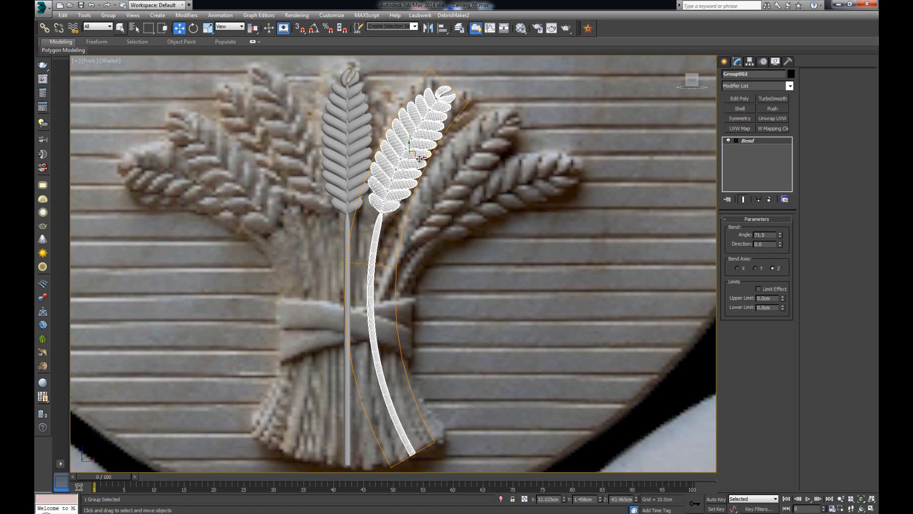
mouse_move(415, 152)
shift+mouse_down()
mouse_move(468, 165)
mouse_move(461, 194)
shift+mouse_up()
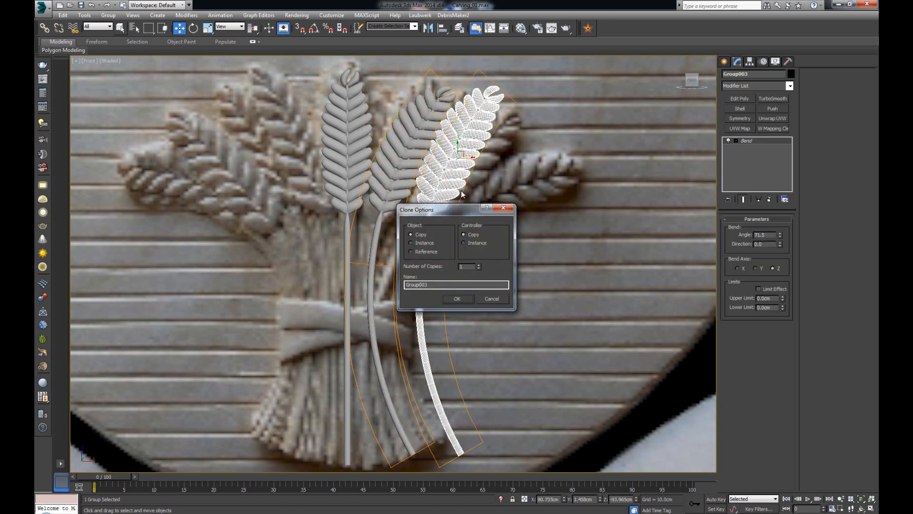
click(455, 297)
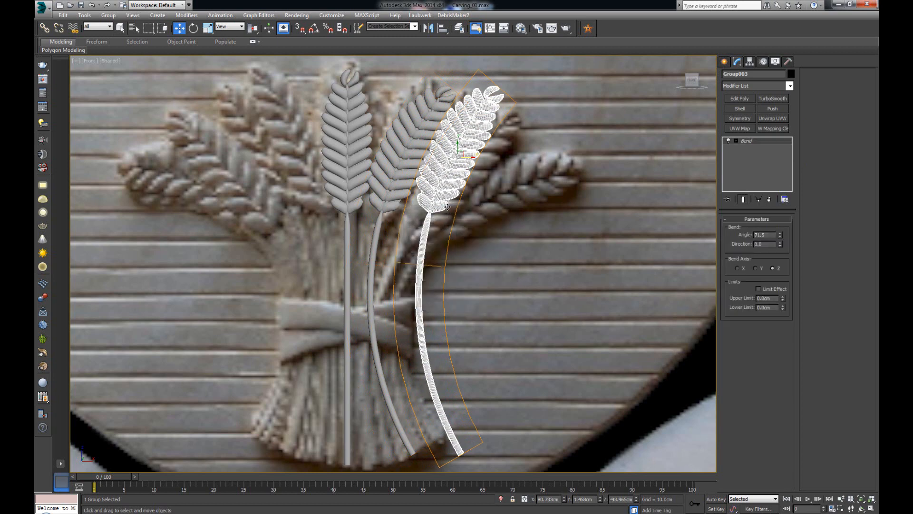
drag(458, 156, 466, 168)
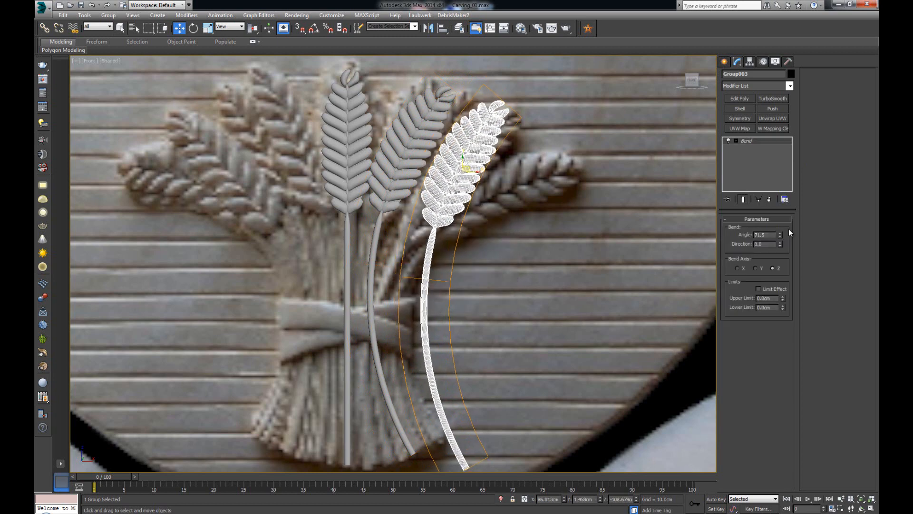
Rotate the copied stalk clockwise to lean outward and set its bend angle to 75.
drag(783, 237, 763, 213)
key(e)
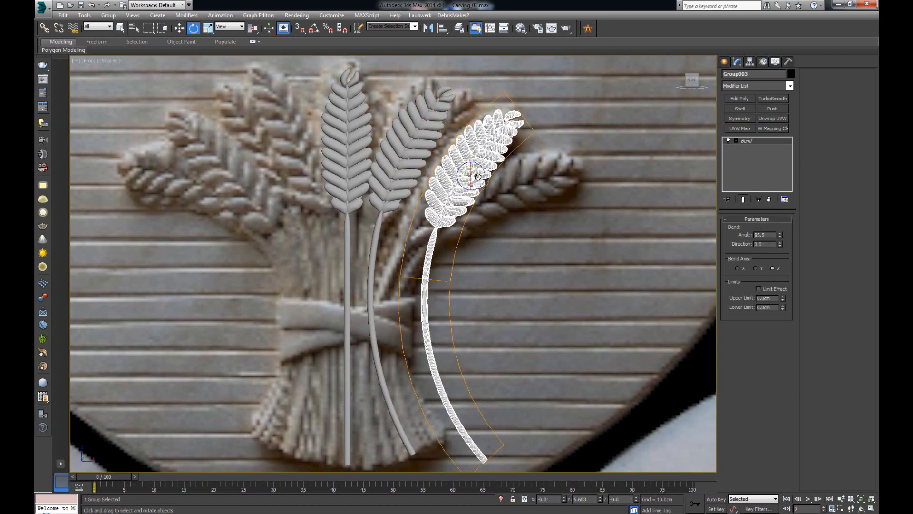
drag(481, 184, 484, 197)
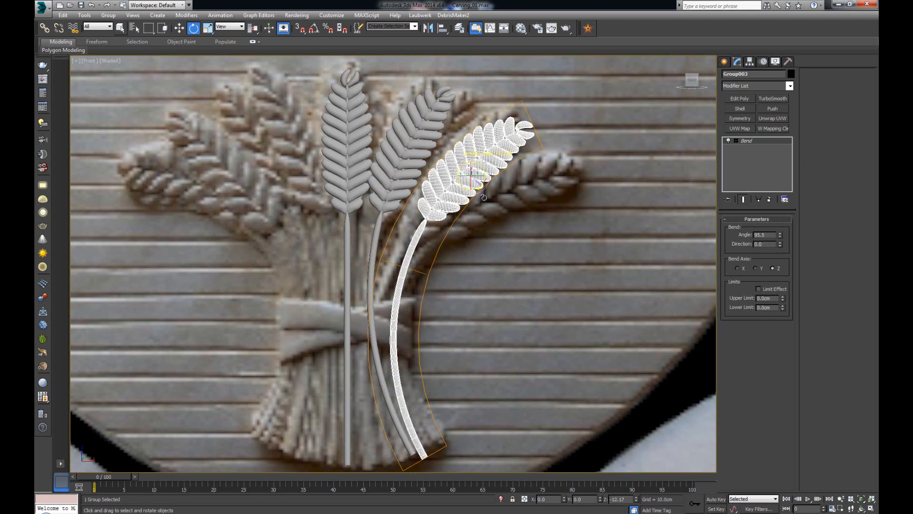
drag(780, 234, 781, 255)
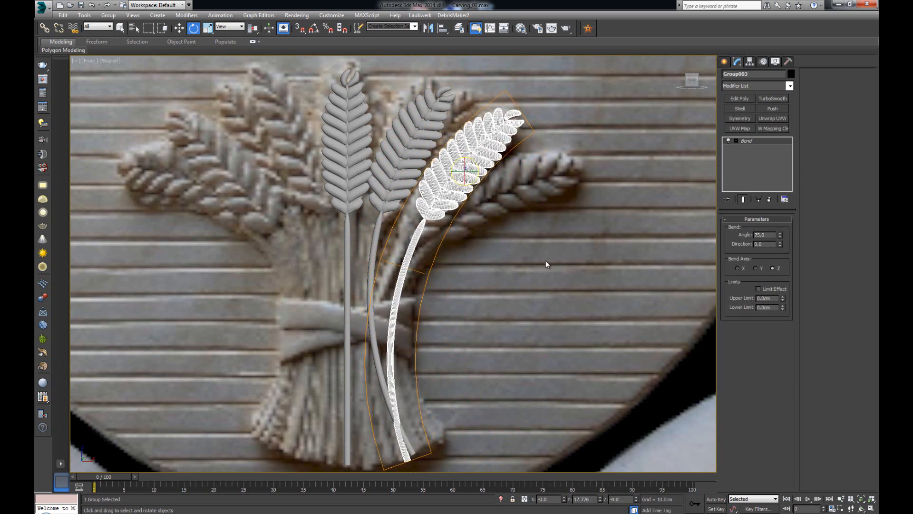
Move the copied stalk down and slightly left to line its ear up with the carved ear in the reference.
key(w)
drag(469, 164, 463, 185)
key(r)
key(w)
In the perspective view, push the copied stalk back in depth behind the other stalks, to about Y 4.7 cm.
scroll(432, 227, down, 3)
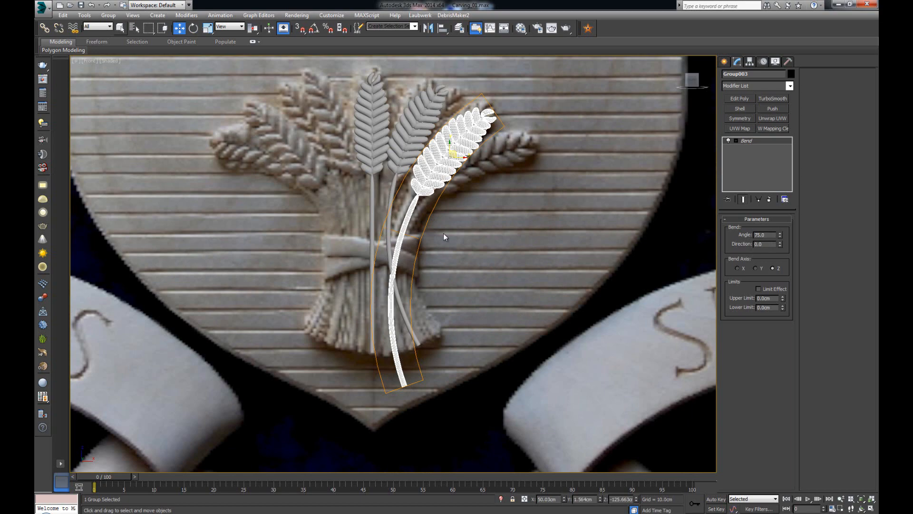
key(alt+w)
right_click(537, 364)
key(alt+w)
alt+middle_drag(535, 365, 397, 333)
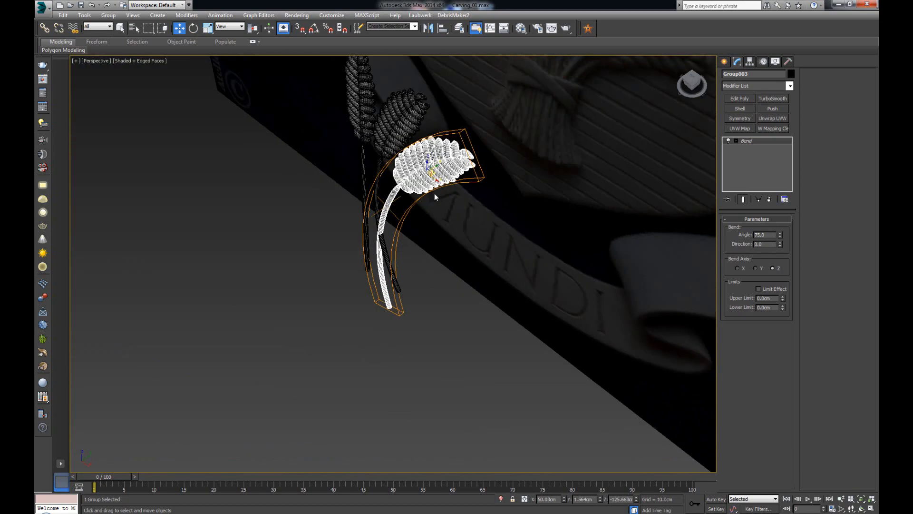
drag(436, 167, 443, 164)
alt+middle_drag(416, 214, 459, 210)
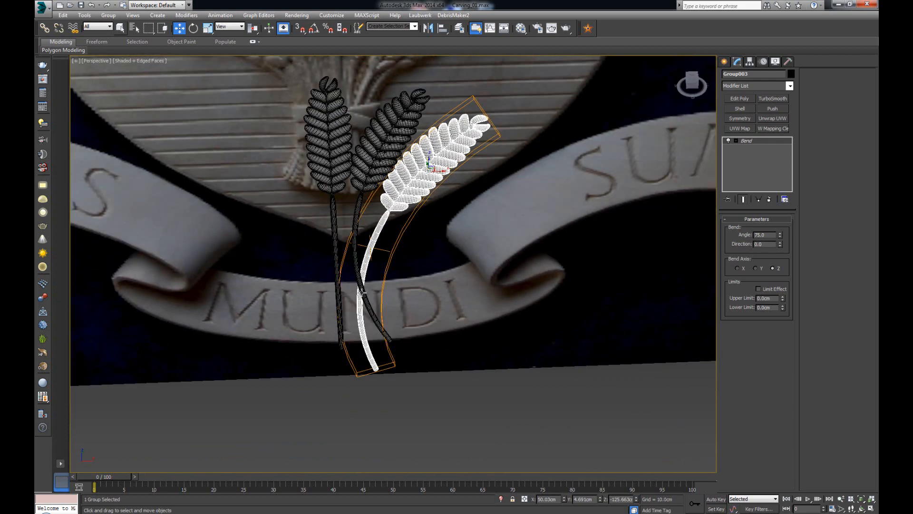
middle_drag(362, 290, 364, 291)
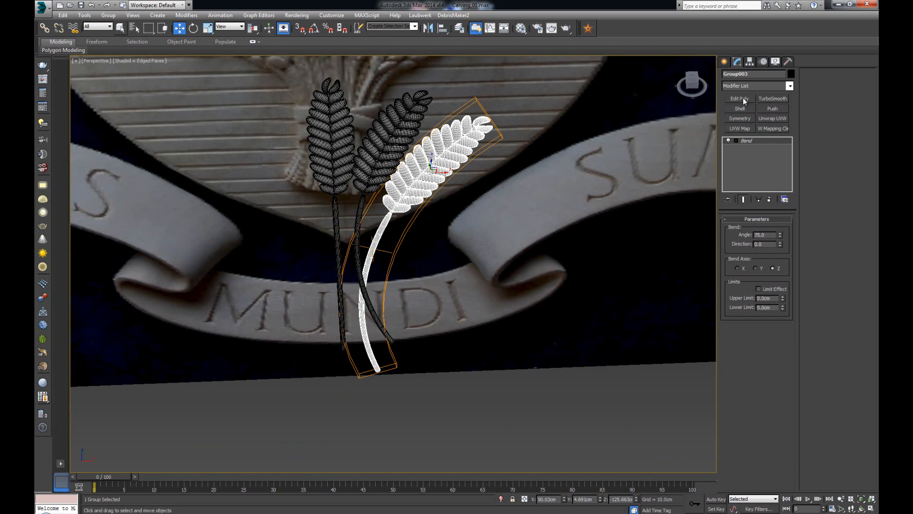
Open the copied stalk's group and select its stem.
click(747, 141)
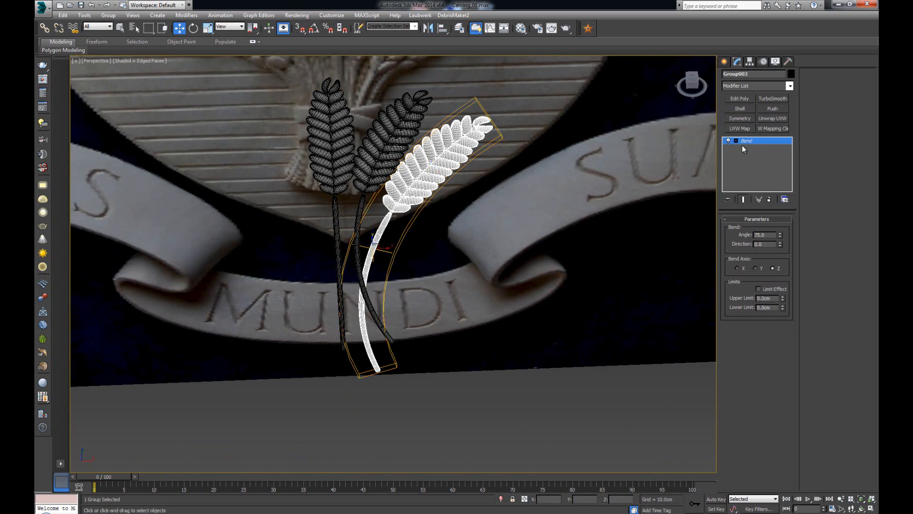
click(751, 147)
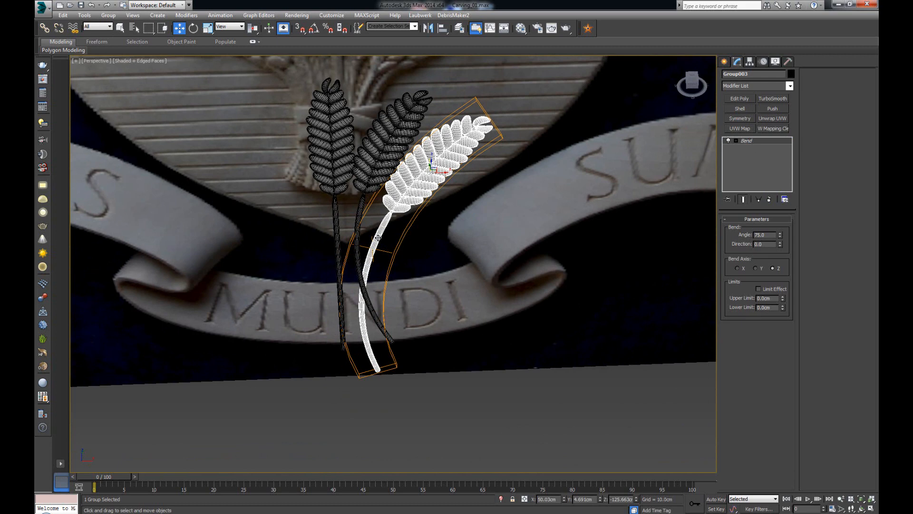
click(492, 248)
click(406, 201)
click(104, 15)
click(123, 46)
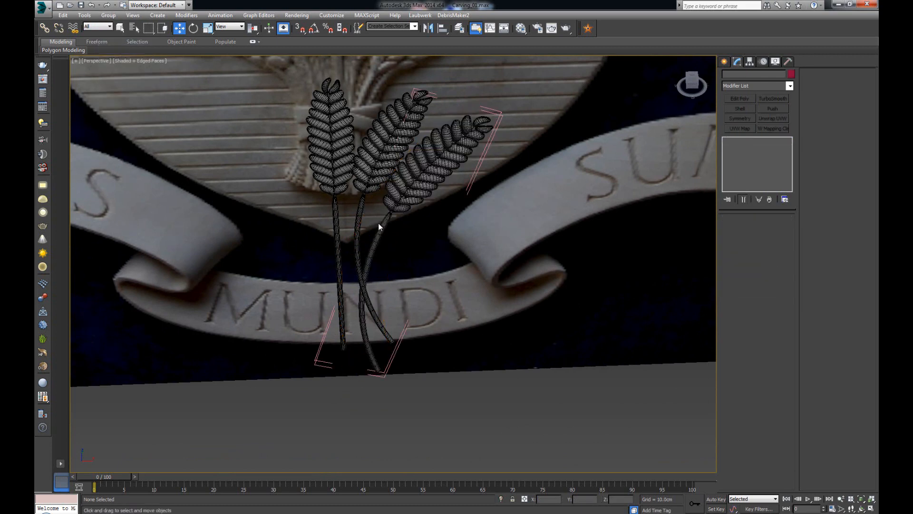
click(380, 231)
In the front view, turn off the display of the stem's Bend and TurboSmooth modifiers.
key(alt+w)
right_click(428, 251)
key(alt+w)
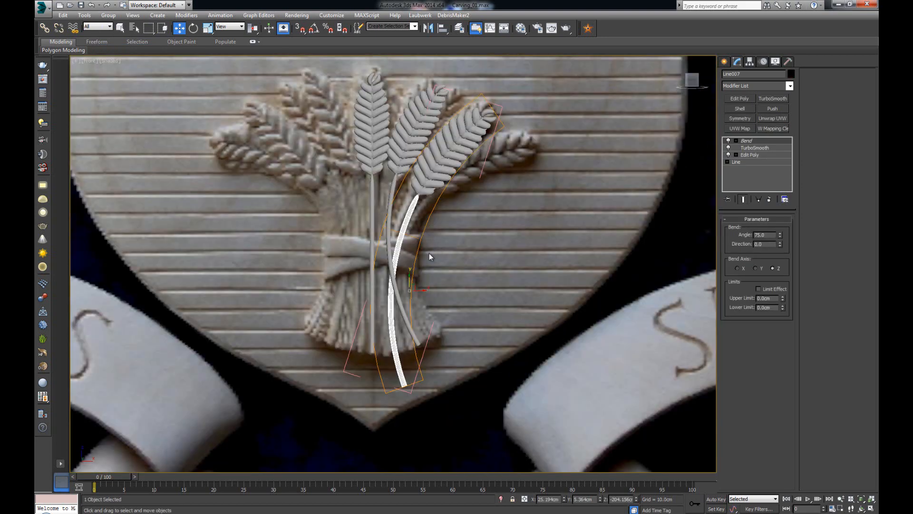
middle_drag(429, 253, 484, 147)
scroll(483, 147, up, 3)
click(757, 155)
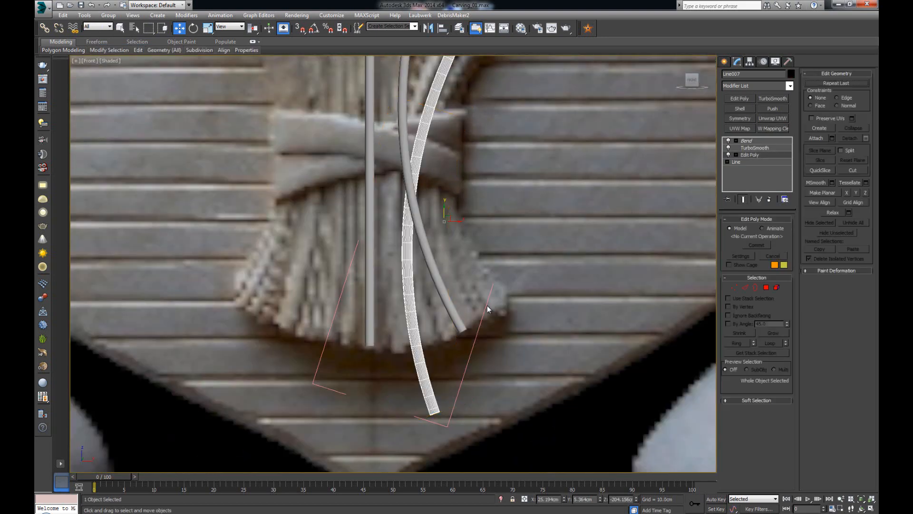
click(744, 141)
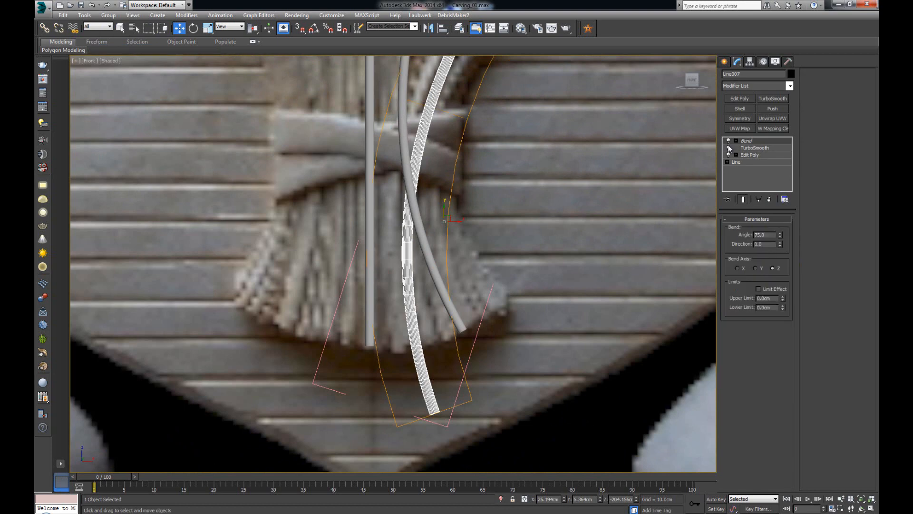
click(729, 141)
At the vertex level of the stem's Edit Poly modifier, select all vertex rows in the lower part of the stem.
key(1)
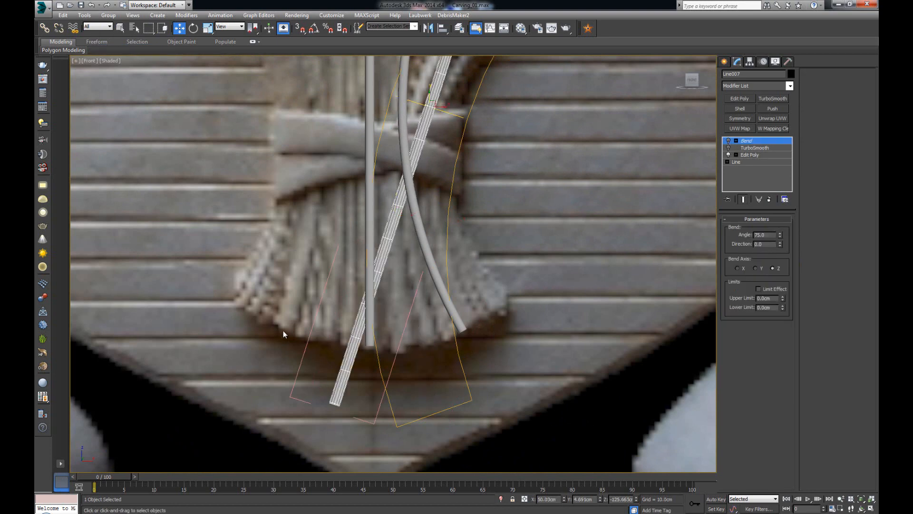
click(759, 155)
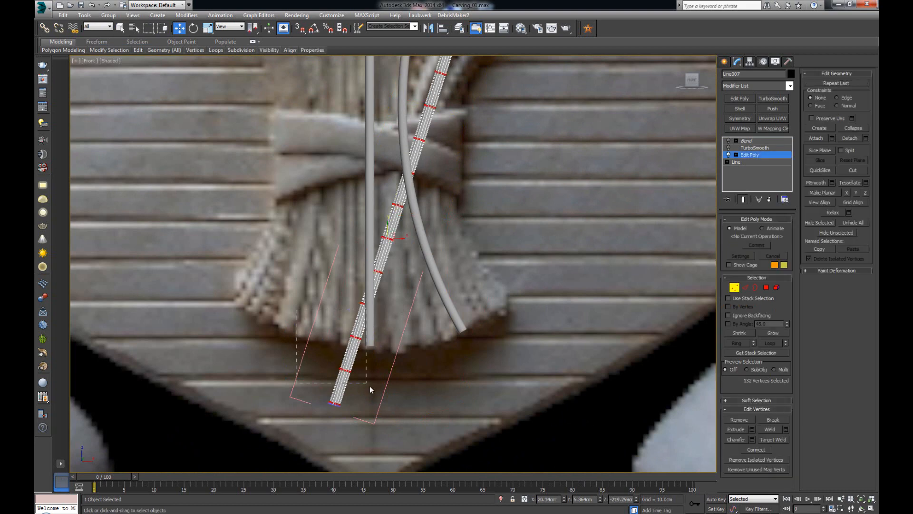
drag(407, 436, 407, 436)
ctrl+drag(387, 320, 389, 320)
Try to move the selected stem vertices in the Local coordinate system, and restore the View coordinate system.
click(230, 26)
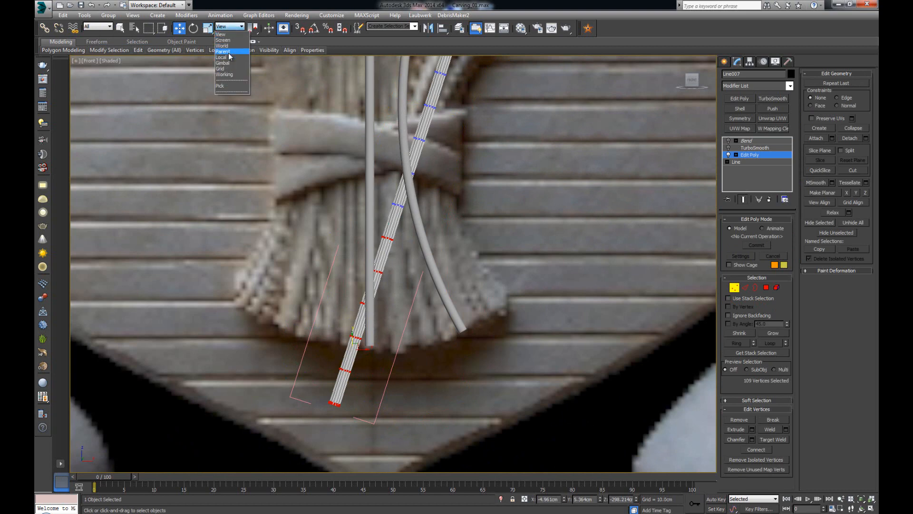
click(229, 58)
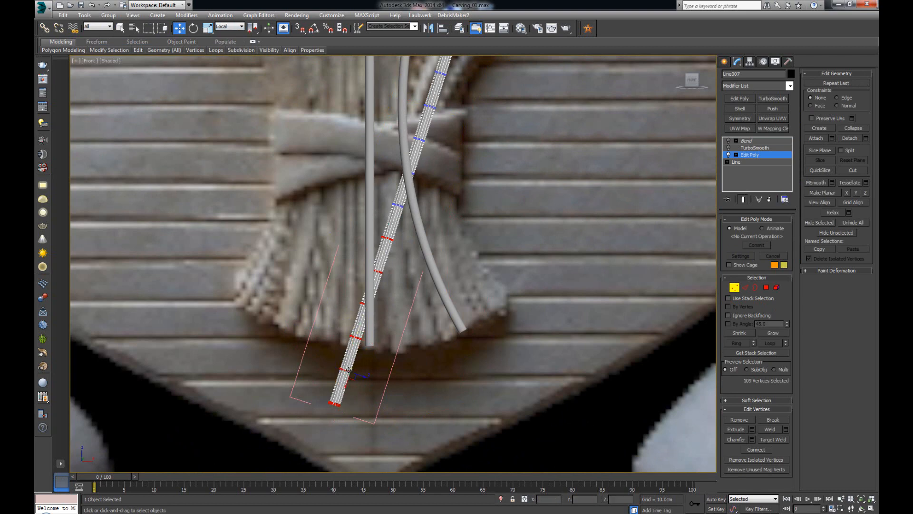
drag(345, 386, 346, 384)
key(ctrl+z)
click(230, 27)
click(228, 32)
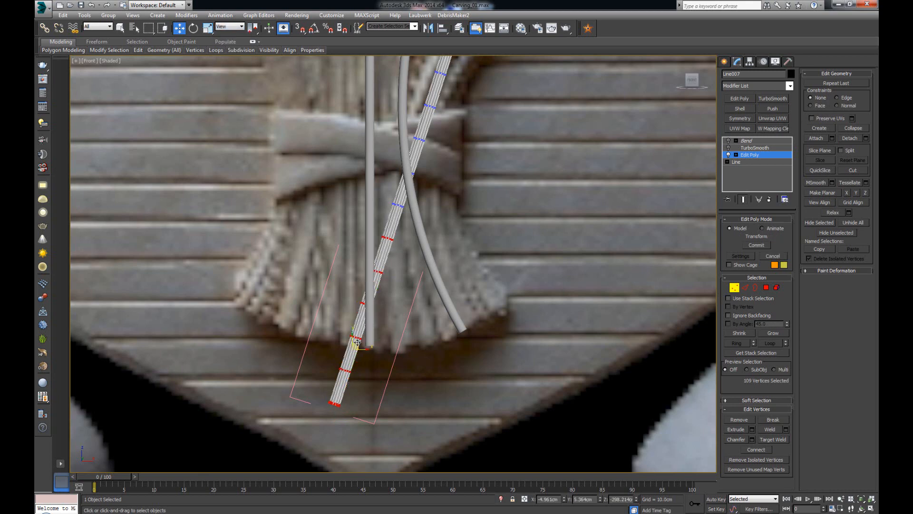
Shorten the stem by moving its lower vertices up along its slant in stages, deselecting the uppermost rows between moves.
drag(357, 341, 366, 319)
alt+drag(370, 196, 436, 229)
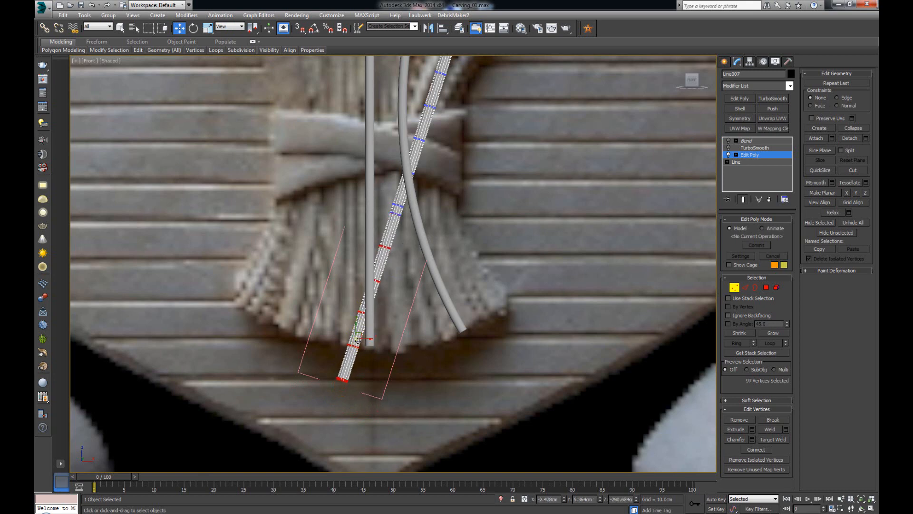
drag(360, 334, 368, 310)
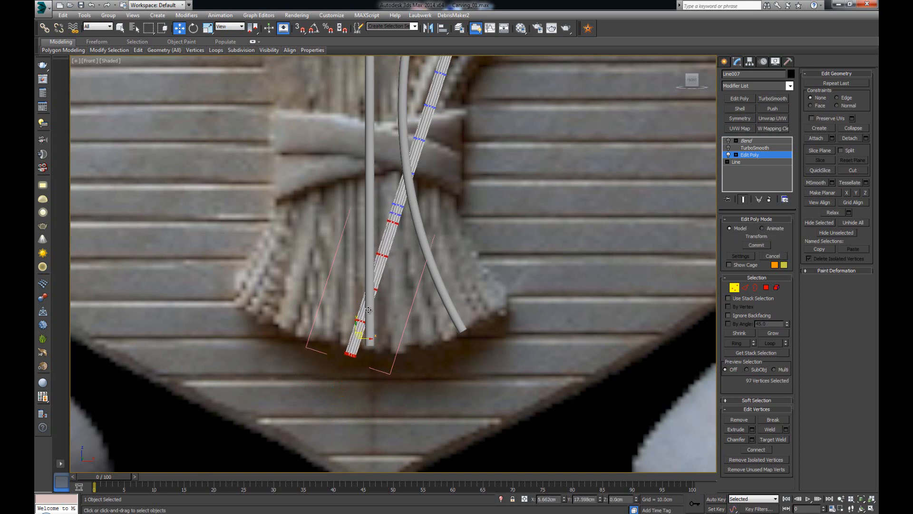
alt+drag(357, 244, 406, 261)
alt+drag(373, 219, 413, 239)
drag(359, 336, 369, 312)
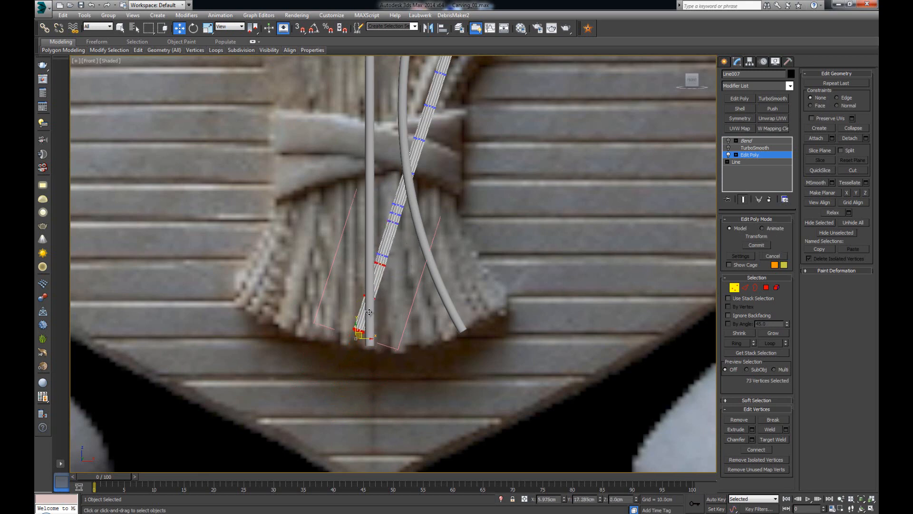
Leave vertex editing and turn the stem's TurboSmooth and Bend modifiers back on.
click(735, 287)
click(728, 148)
click(729, 141)
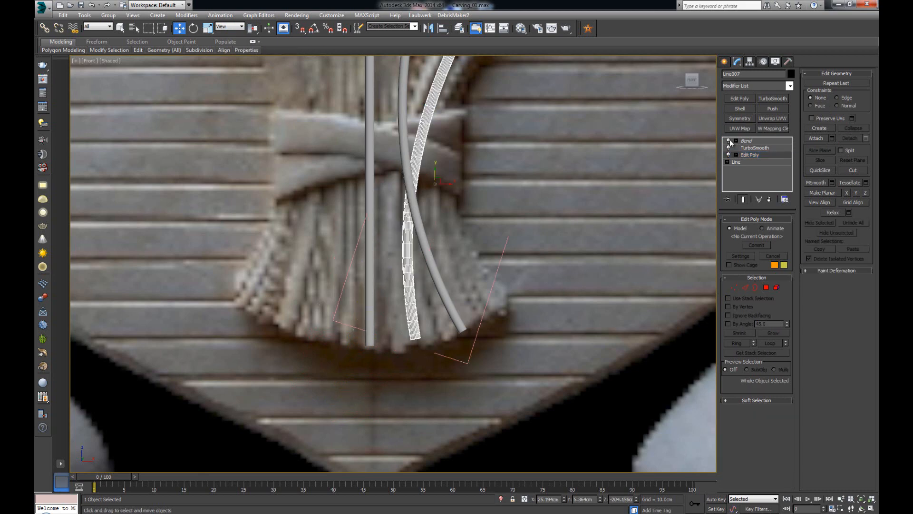
Close the copied stalk's group and clear the selection.
click(505, 244)
middle_drag(455, 170, 446, 237)
scroll(446, 228, down, 3)
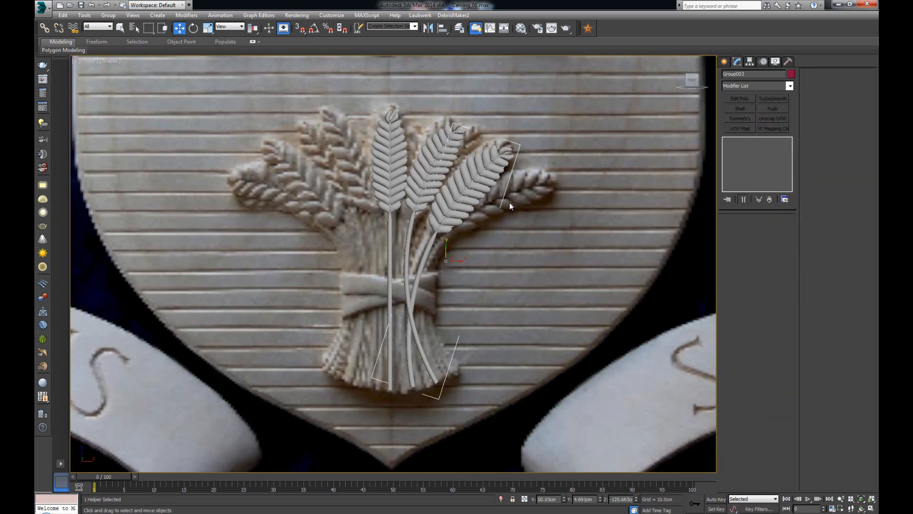
click(478, 200)
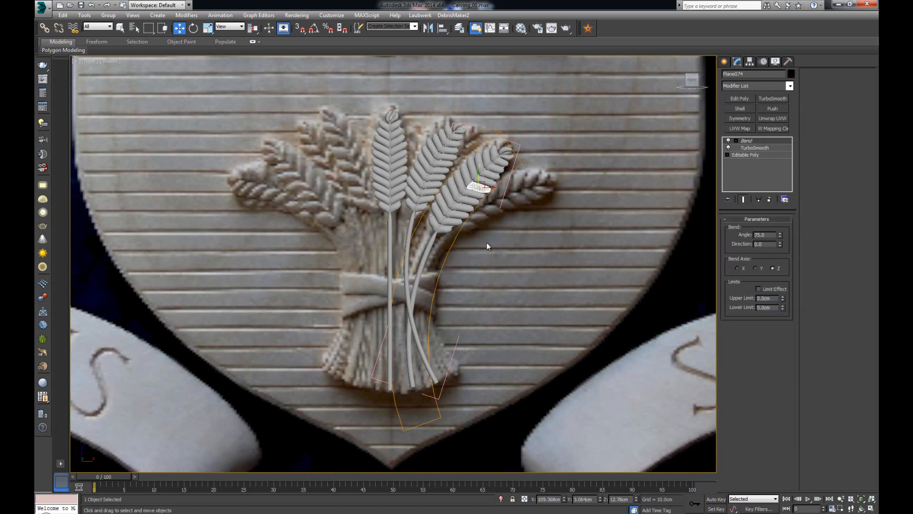
click(109, 15)
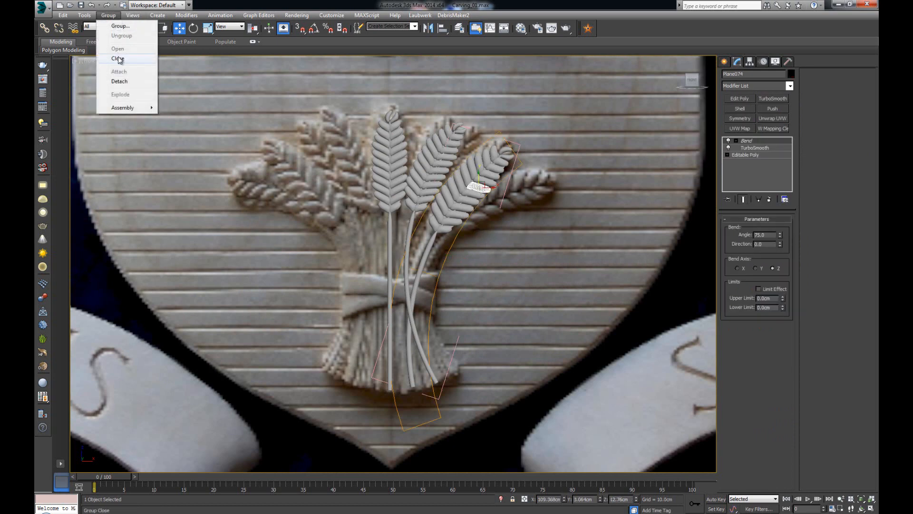
click(119, 59)
click(511, 256)
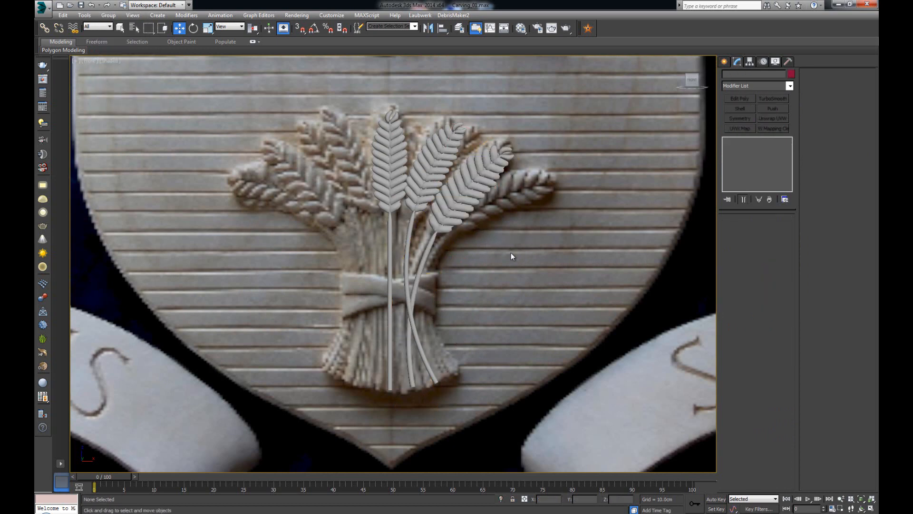
Copy the outer right-hand wheat stalk to its right as a separate copy and set the copy's bend angle to 155.5.
click(461, 198)
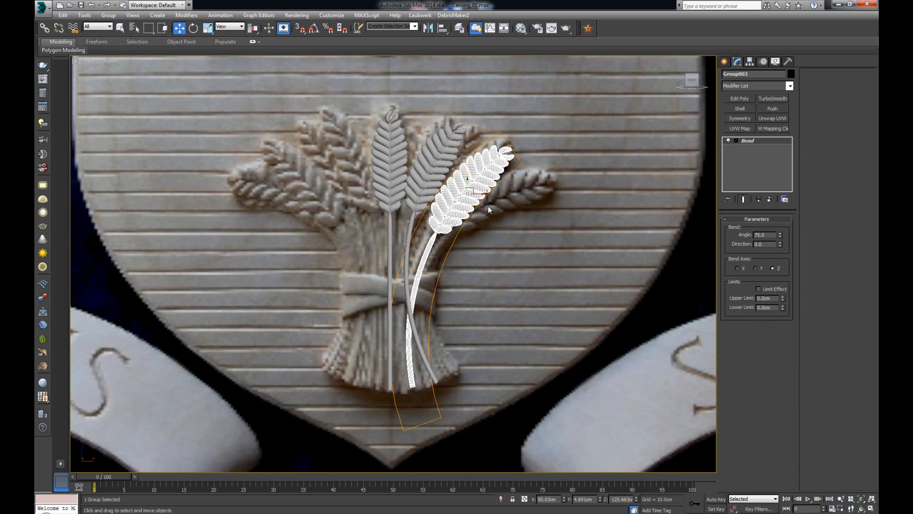
shift+drag(480, 195, 522, 196)
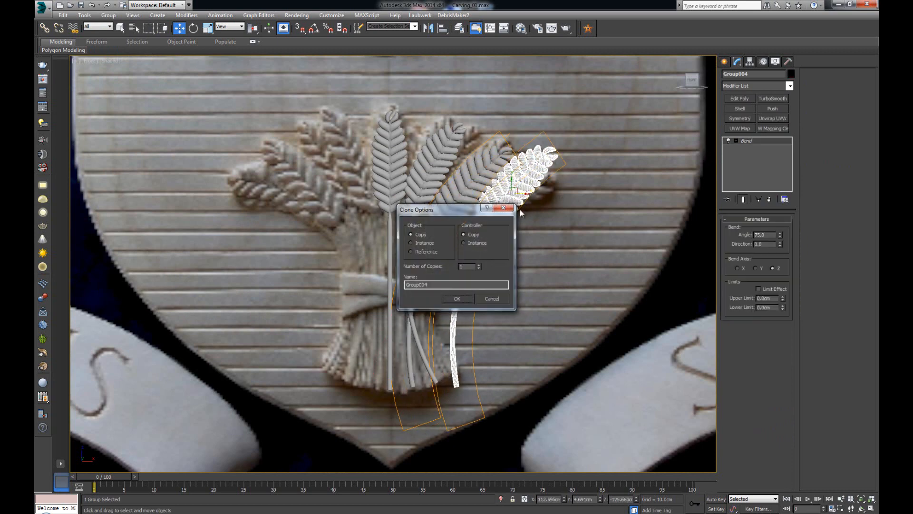
click(461, 301)
drag(783, 238, 784, 166)
Rotate and move the copied stalk onto the lowest right ear of the reference, and set its bend angle to 147.5.
key(e)
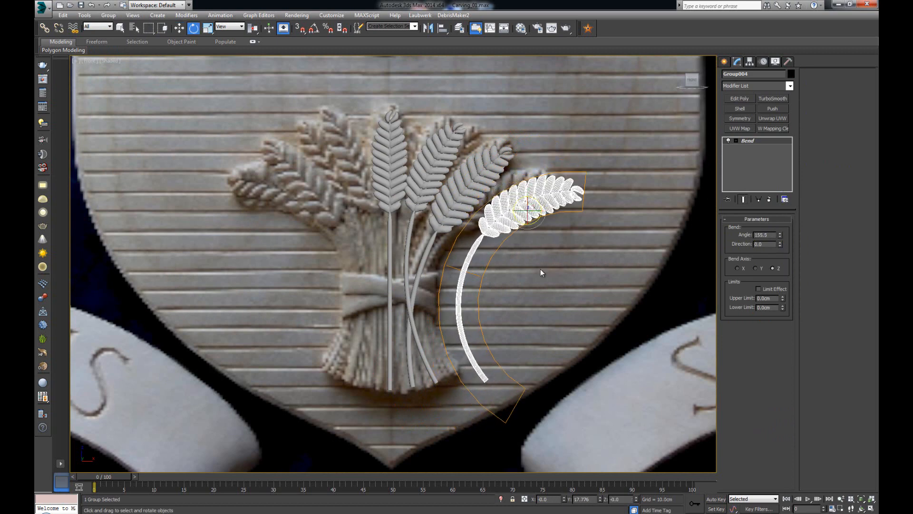
drag(541, 212, 492, 194)
key(w)
key(e)
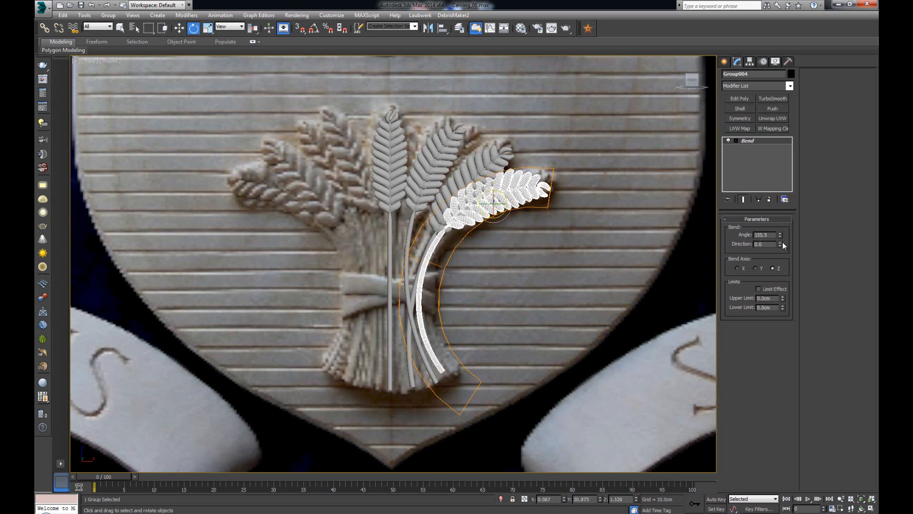
drag(780, 235, 780, 242)
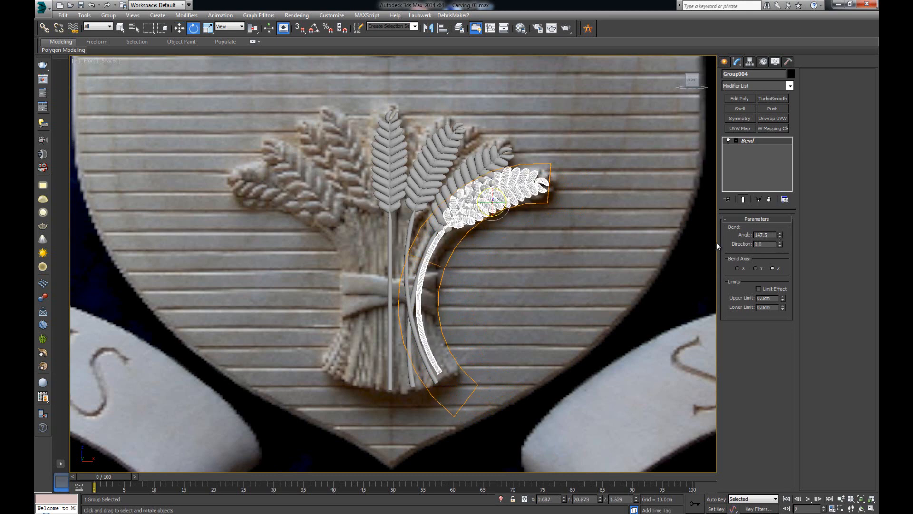
key(w)
drag(505, 204, 518, 227)
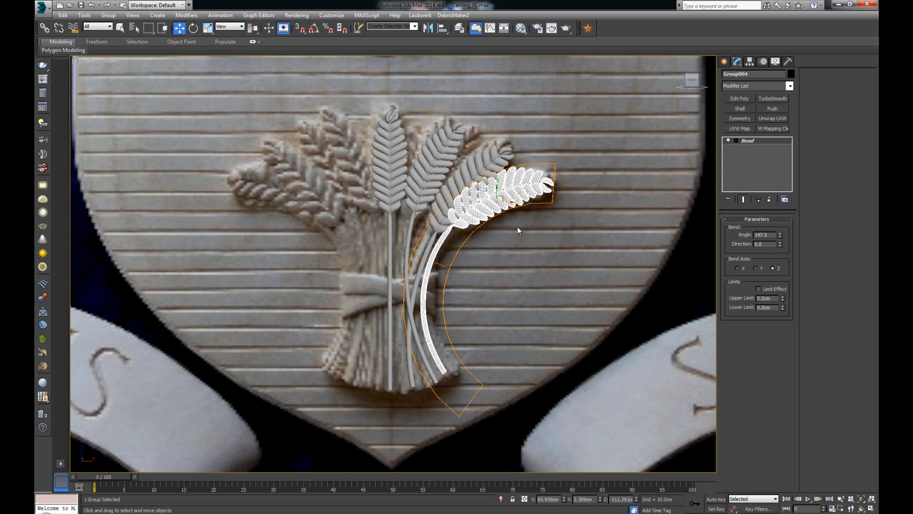
Examine in the Perspective view how the lowest right stalk overlaps the neighbouring stalk.
key(alt+w)
key(alt+w)
key(alt+w)
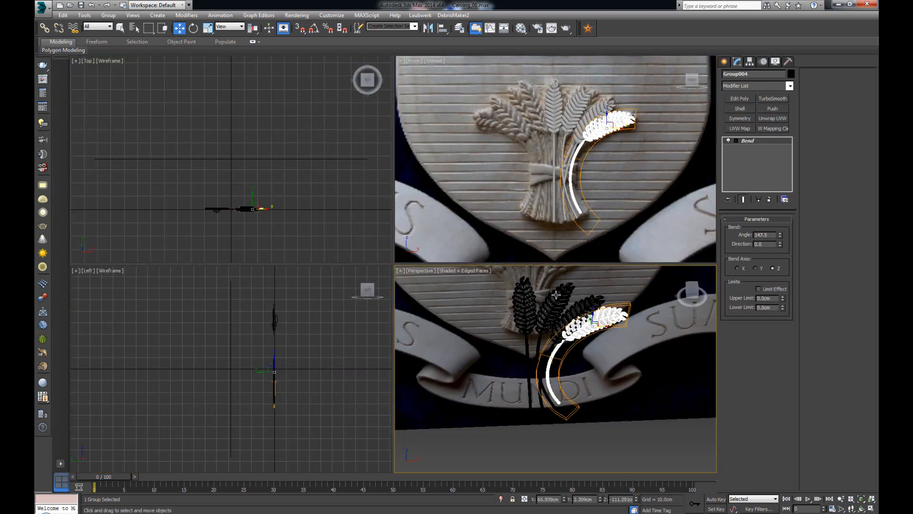
right_click(526, 183)
key(alt+w)
key(alt+w)
right_click(573, 366)
key(alt+w)
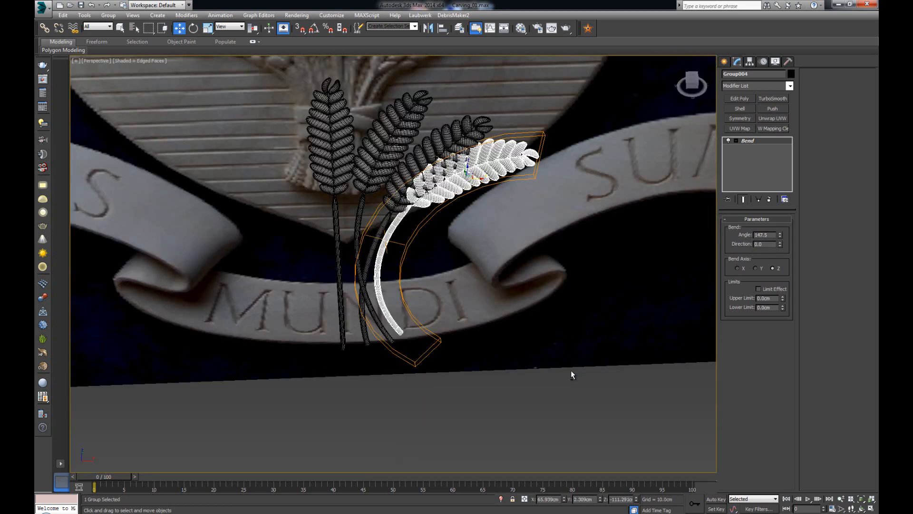
alt+middle_drag(570, 370, 510, 281)
middle_drag(510, 280, 525, 321)
scroll(525, 320, up, 3)
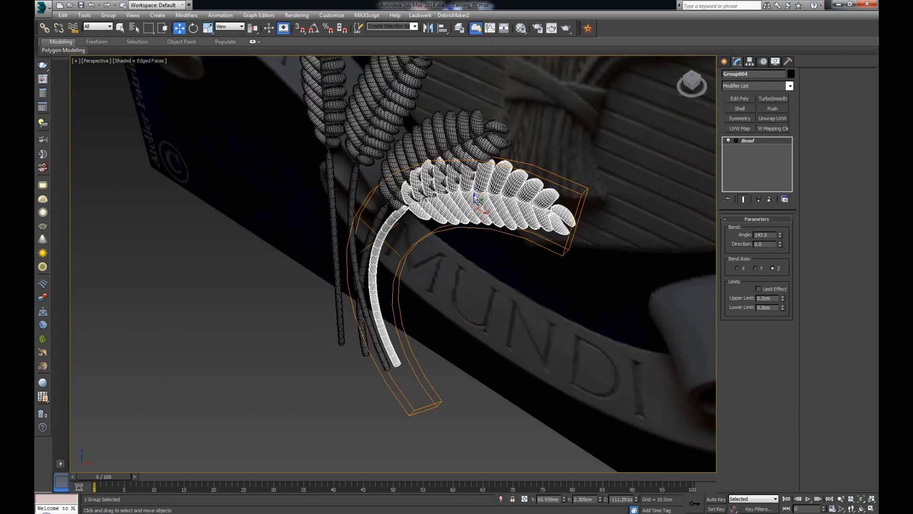
click(494, 273)
alt+middle_drag(489, 279, 519, 252)
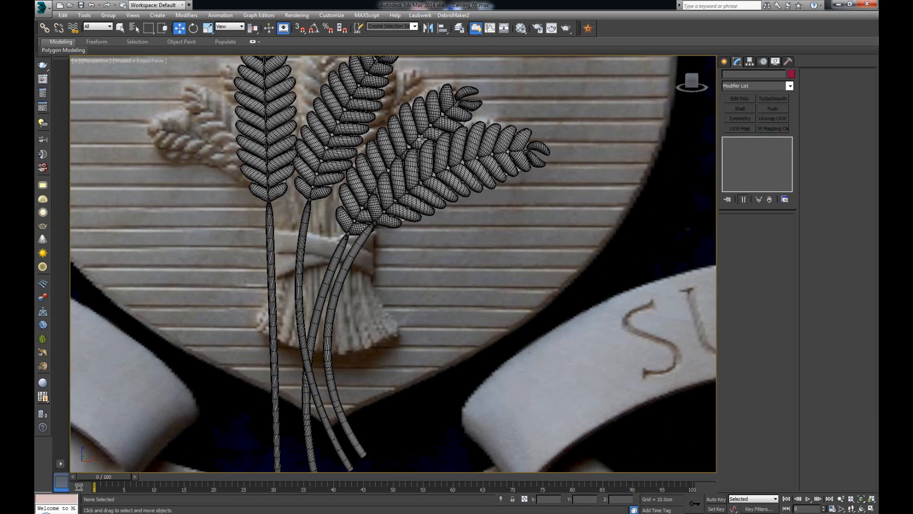
middle_drag(422, 140, 420, 290)
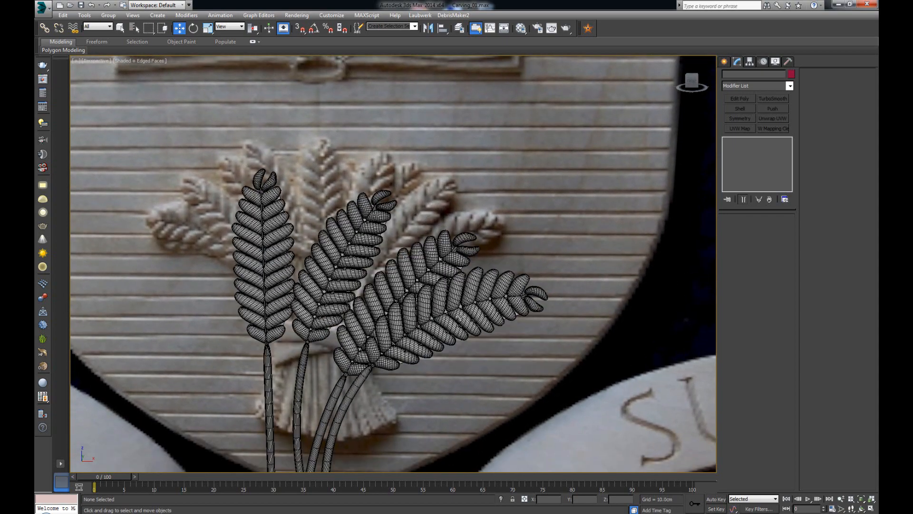
Move the lowest right stalk back in depth behind its neighbour and clear the selection.
click(460, 316)
click(473, 319)
click(472, 320)
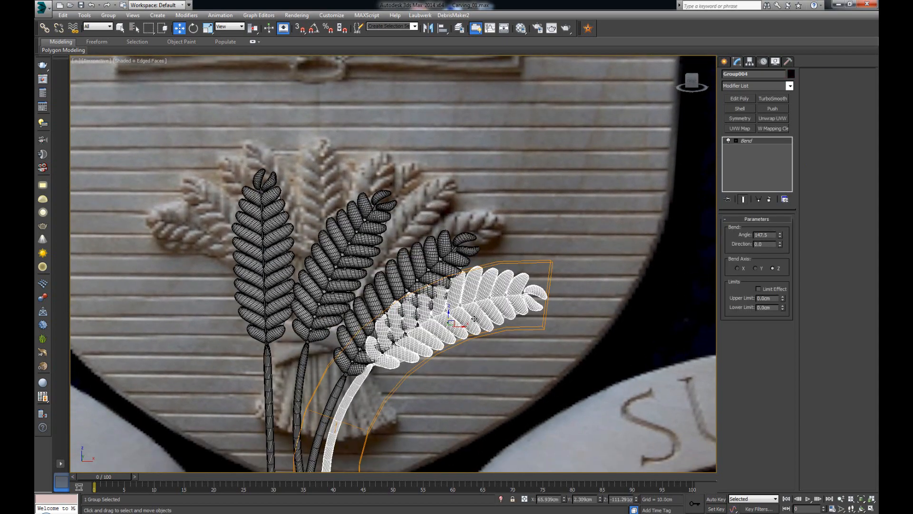
alt+middle_drag(474, 319, 461, 323)
drag(453, 317, 461, 314)
click(568, 224)
In the Front view, copy the first stalk right of the centre one slightly to its right as a separate copy.
scroll(454, 278, down, 3)
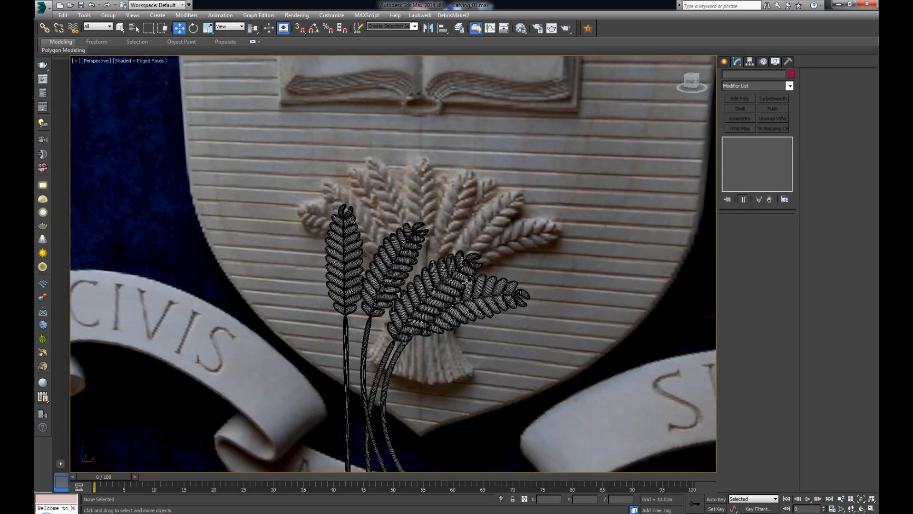
key(alt+w)
right_click(562, 204)
key(alt+w)
middle_drag(491, 248, 496, 281)
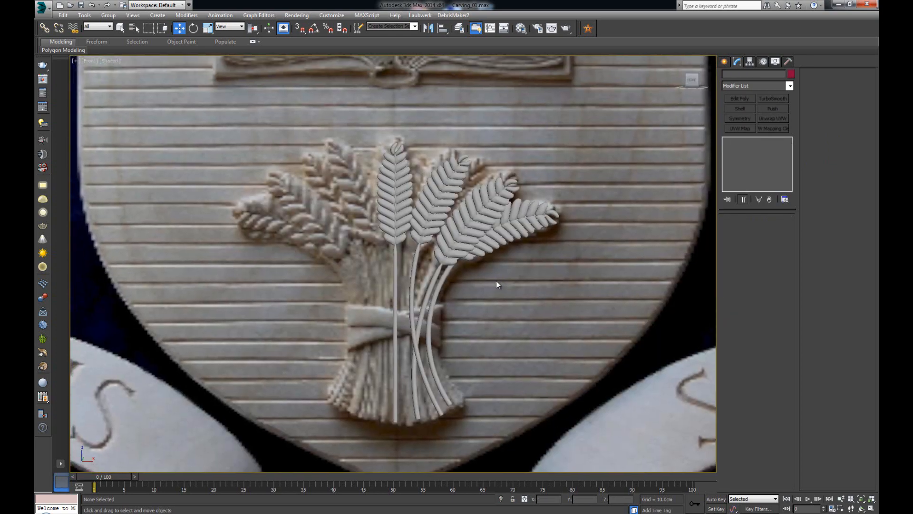
scroll(495, 281, up, 3)
middle_drag(426, 133, 431, 186)
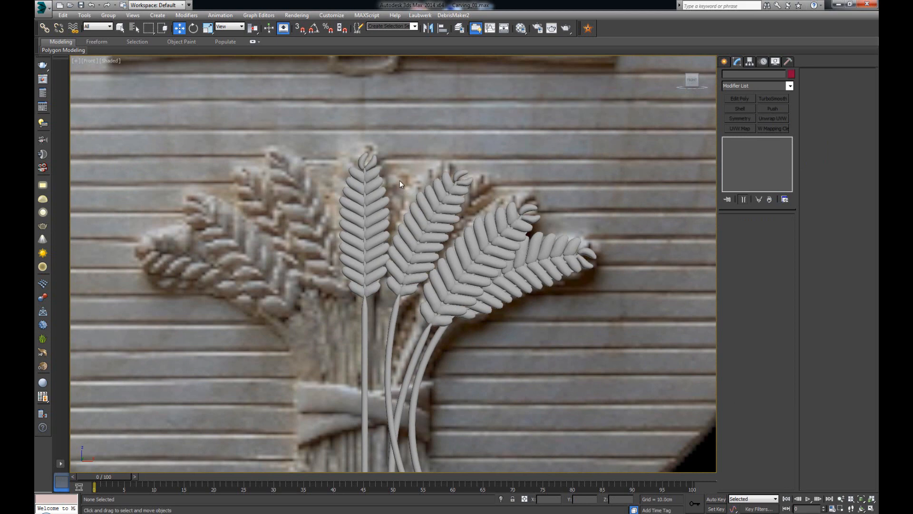
click(441, 216)
middle_drag(449, 247, 409, 207)
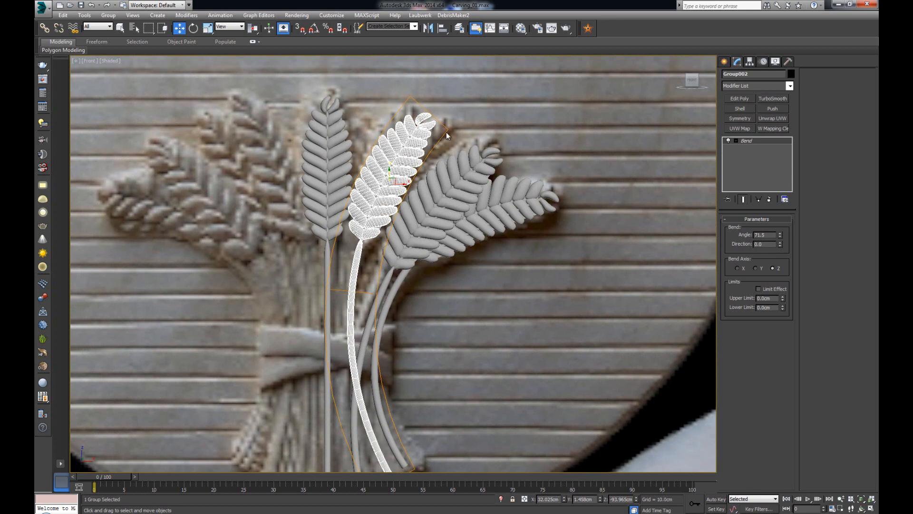
middle_drag(412, 261, 411, 227)
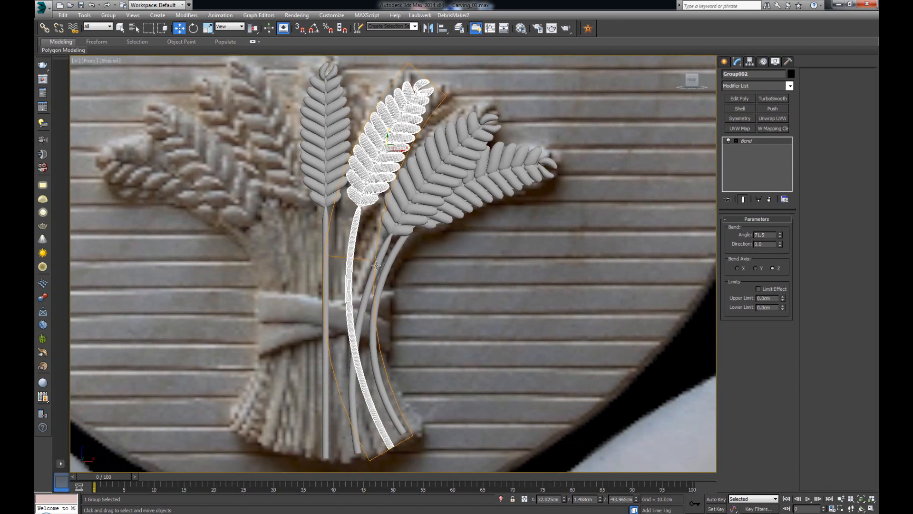
shift+drag(401, 154, 432, 166)
click(457, 299)
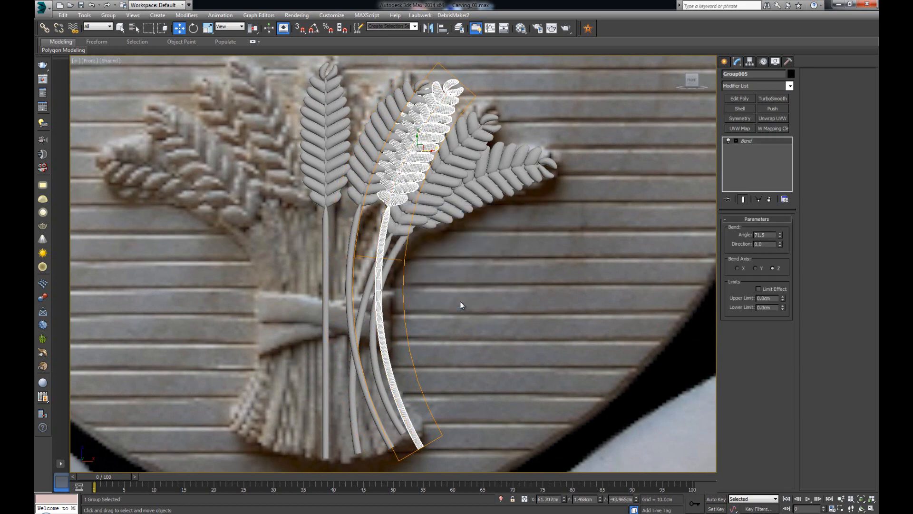
In the Perspective view, move the new copy back in depth behind the neighbouring stalks.
key(alt+w)
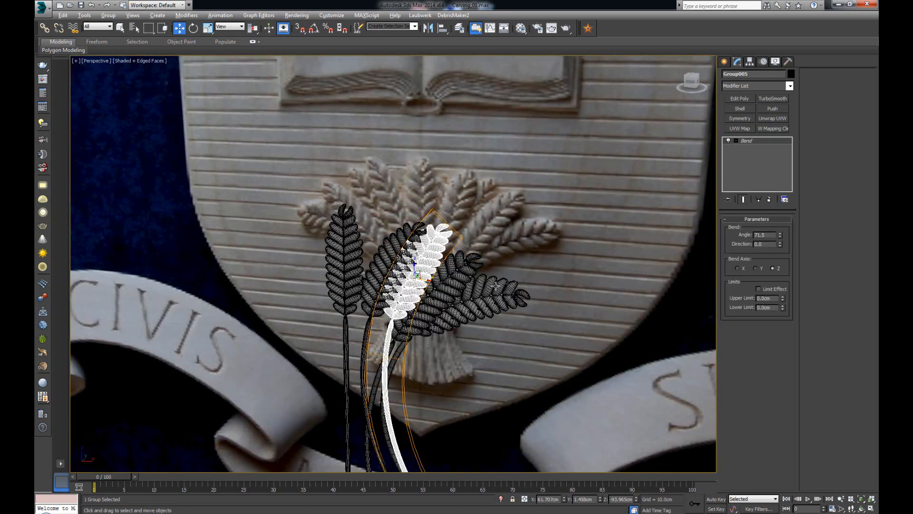
alt+middle_drag(521, 342, 422, 278)
drag(427, 274, 430, 273)
alt+middle_drag(429, 273, 471, 265)
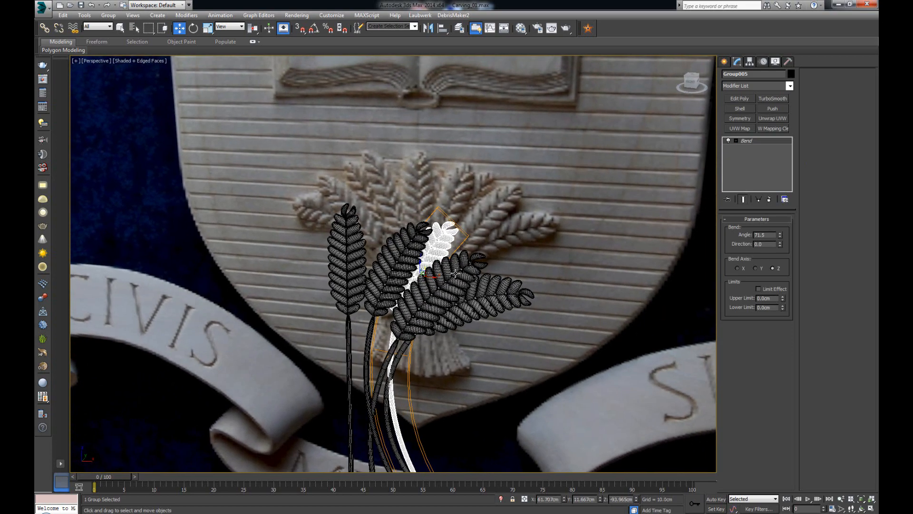
In the Front view, copy the rear stalk to the left, behind the gap beside the centre stalk.
key(alt+w)
right_click(519, 174)
key(alt+w)
scroll(423, 215, up, 2)
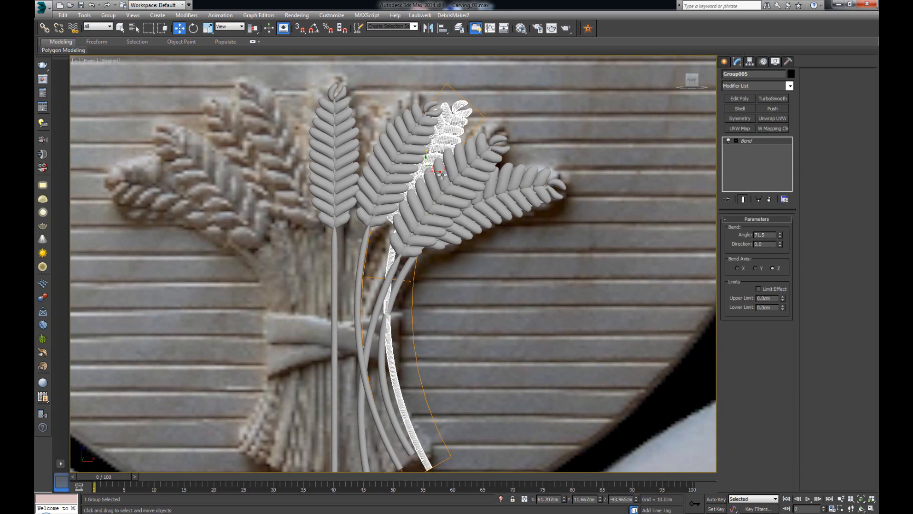
shift+drag(439, 173, 380, 174)
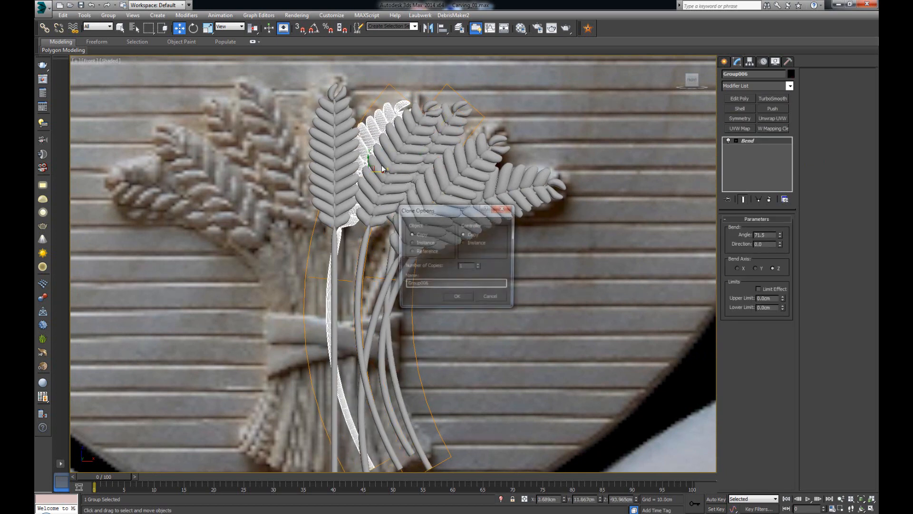
click(458, 299)
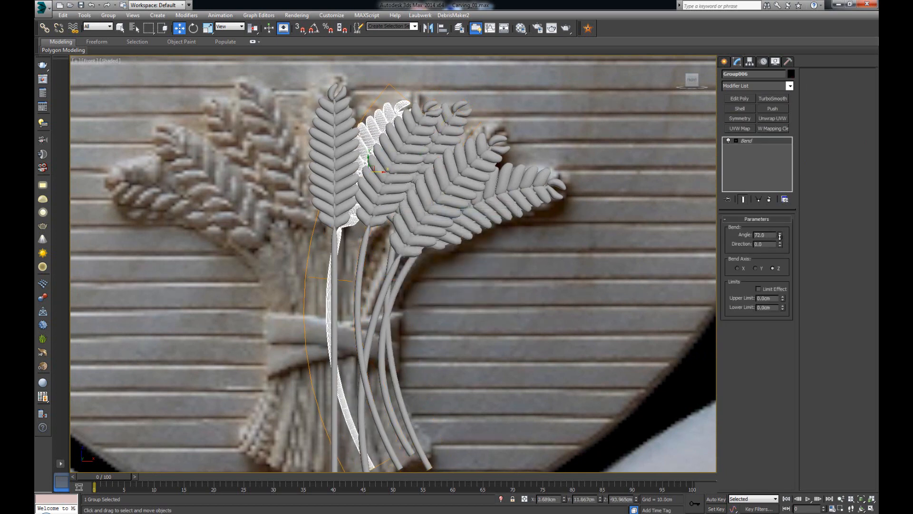
Set the new rear stalk's bend angle to 18 and move it right to fill the gap beside the centre stalk.
drag(779, 236, 769, 286)
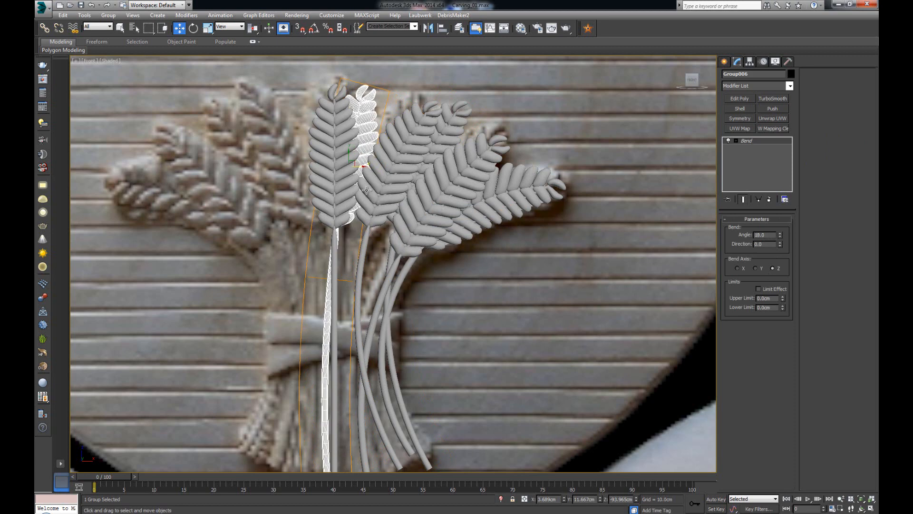
drag(360, 167, 379, 166)
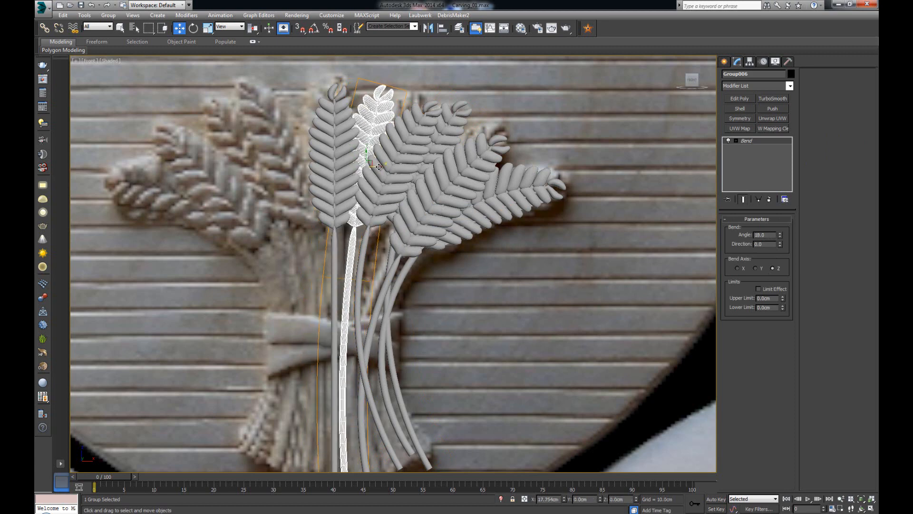
scroll(536, 278, down, 2)
click(530, 271)
scroll(530, 271, down, 5)
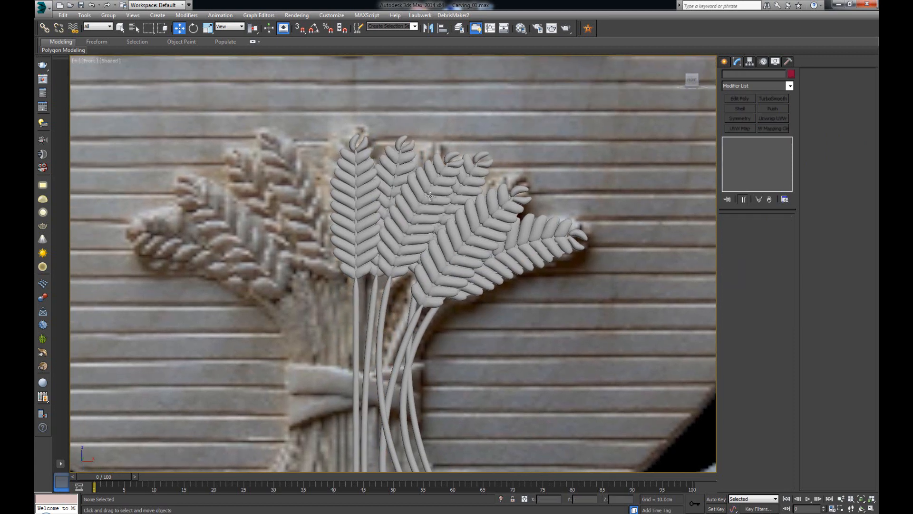
Mirror the five right-hand stalks across X as copies and move them to the left side of the centre stalk.
scroll(431, 196, up, 5)
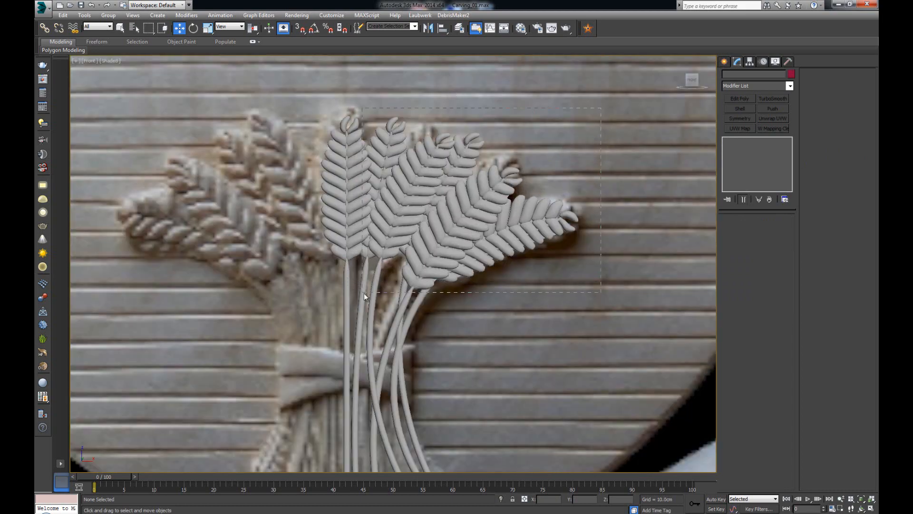
drag(379, 300, 380, 301)
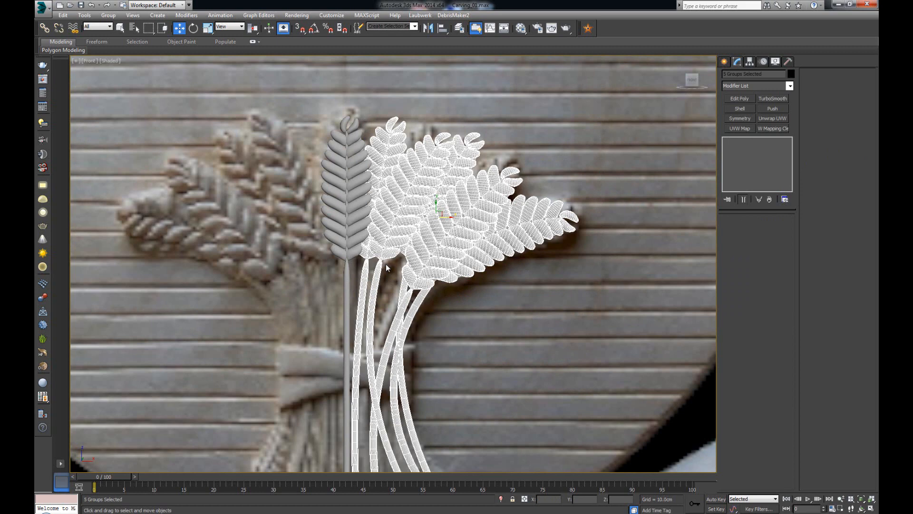
click(430, 29)
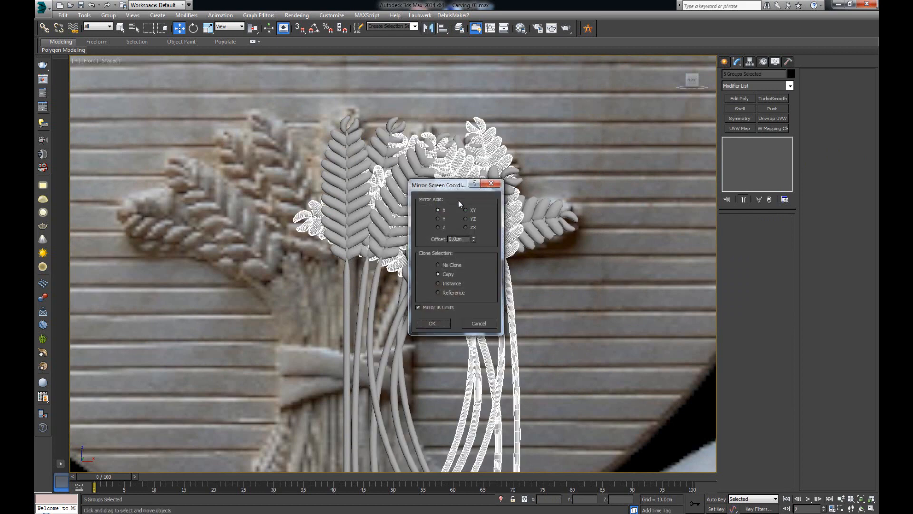
click(447, 322)
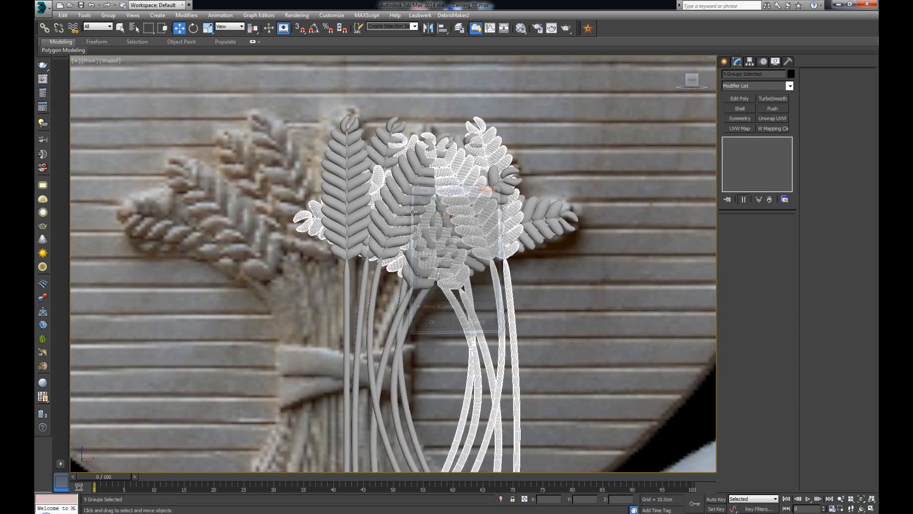
scroll(456, 146, down, 5)
drag(458, 146, 368, 144)
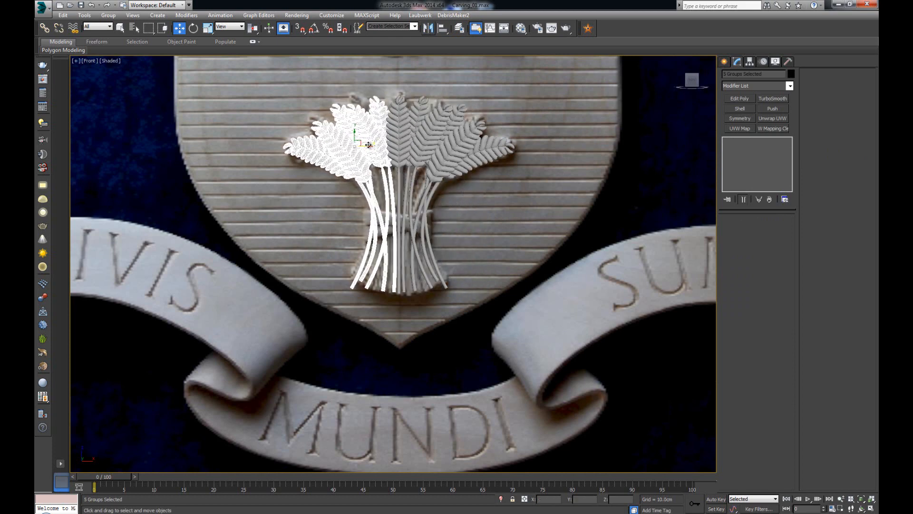
click(500, 215)
Rotate the rear stalk on the left half so its stem swings in towards the sheaf's centre.
middle_drag(428, 143, 431, 187)
scroll(430, 191, up, 2)
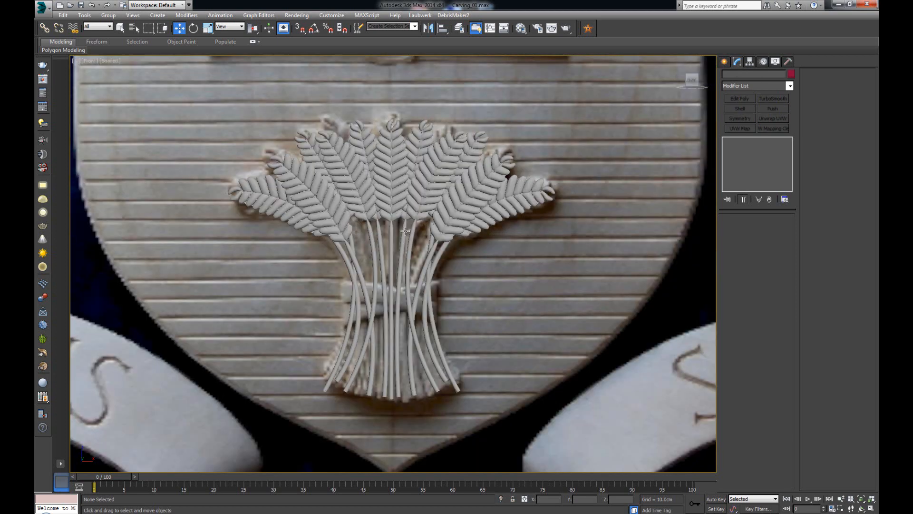
click(355, 244)
key(e)
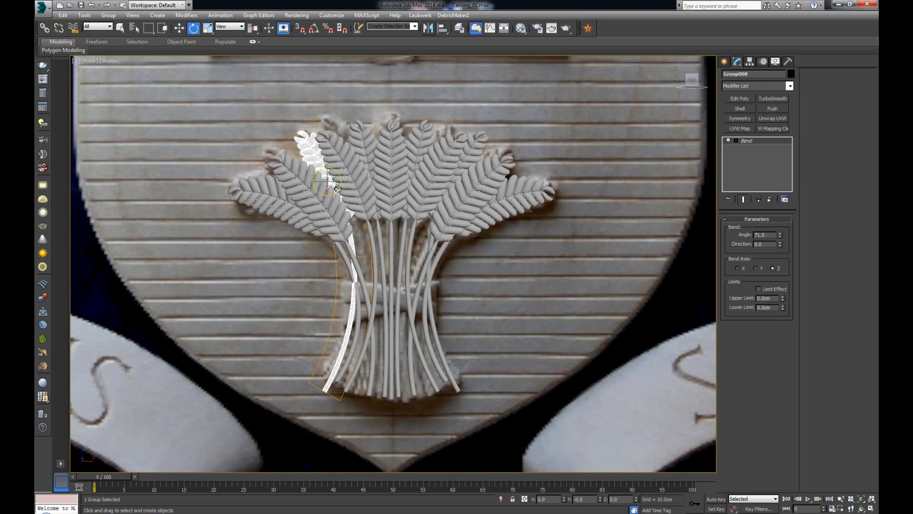
drag(340, 190, 353, 189)
Rotate the matching rear stalk on the right half inward to balance the left one, and clear the selection.
click(430, 241)
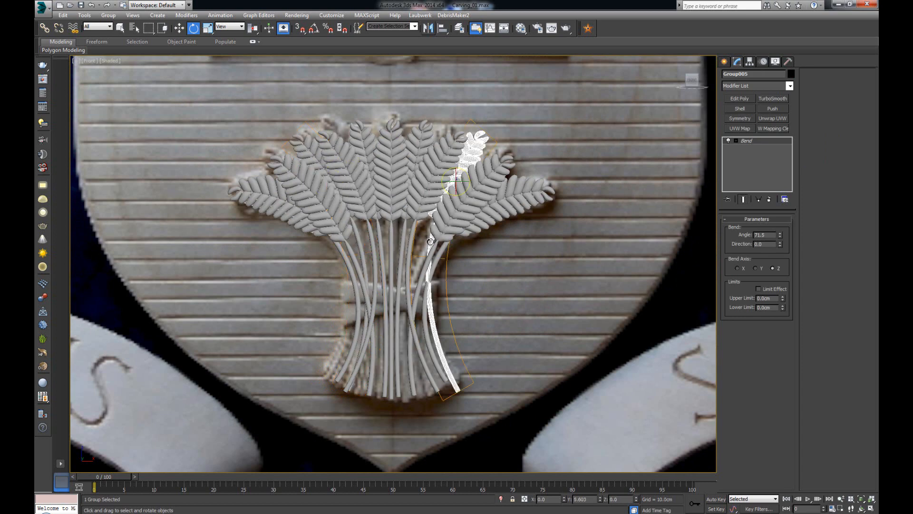
drag(465, 200, 465, 200)
click(495, 253)
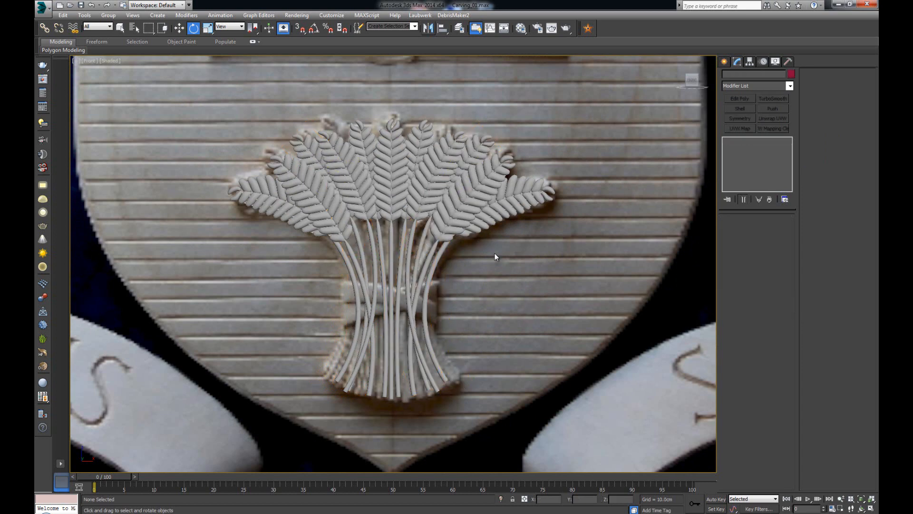
Examine the wheat sheaf in the perspective and front views, checking how the centre stalk and the stems overlap.
middle_drag(476, 231, 476, 247)
key(alt+w)
right_click(481, 305)
key(alt+w)
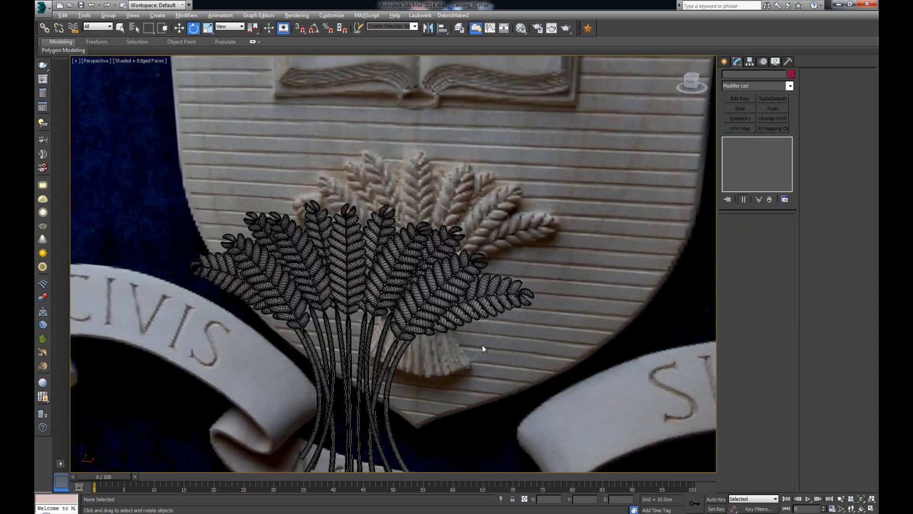
alt+middle_drag(482, 344, 470, 269)
scroll(470, 269, down, 3)
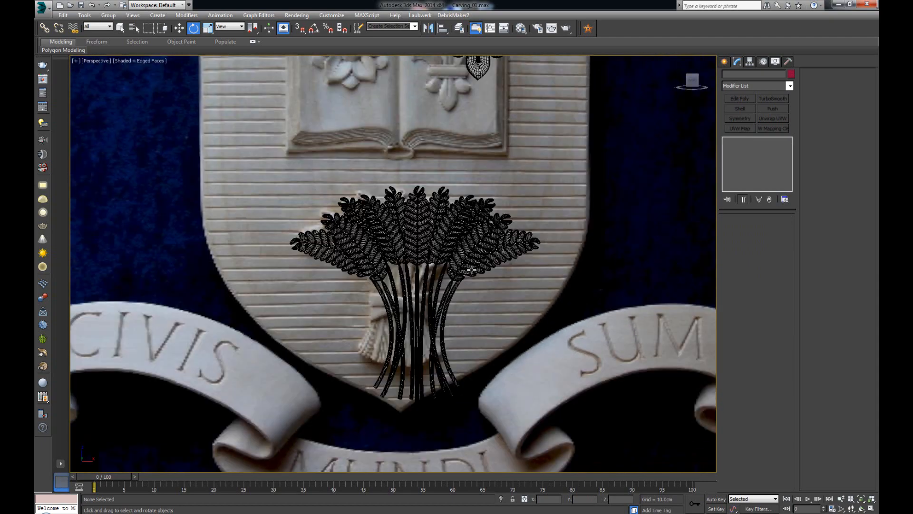
scroll(470, 270, up, 3)
middle_drag(412, 168, 416, 266)
scroll(417, 275, down, 3)
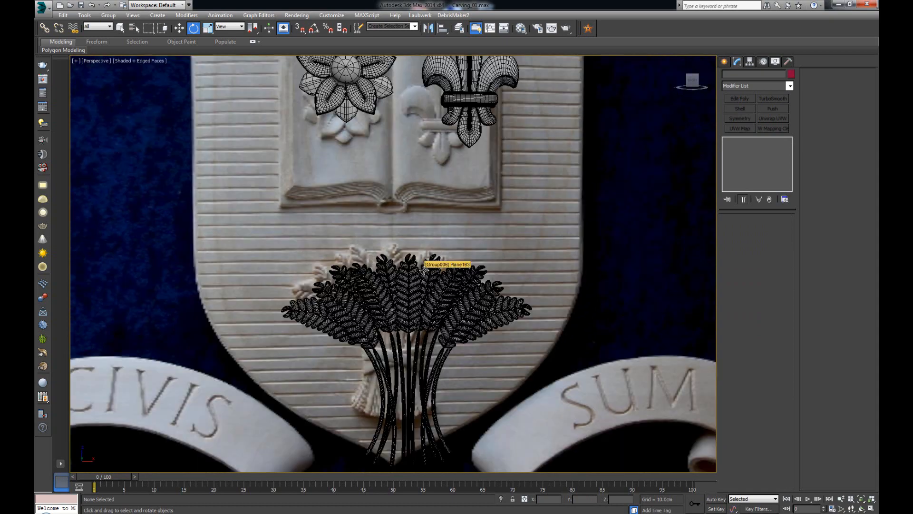
click(416, 274)
scroll(416, 271, up, 5)
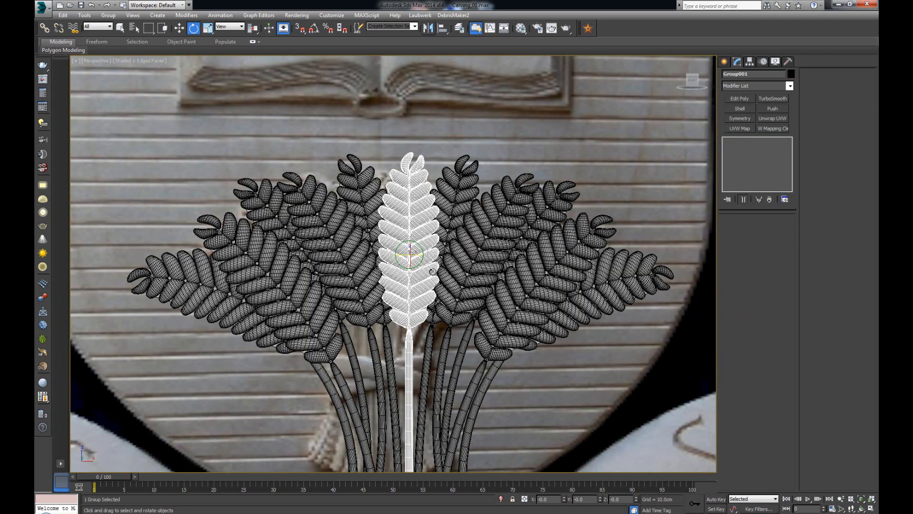
key(alt+w)
key(alt+w)
scroll(501, 238, up, 3)
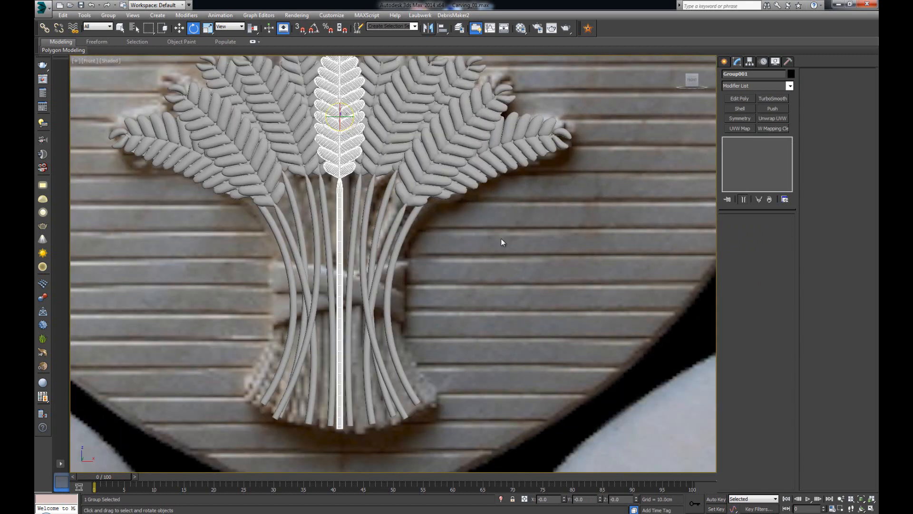
click(410, 228)
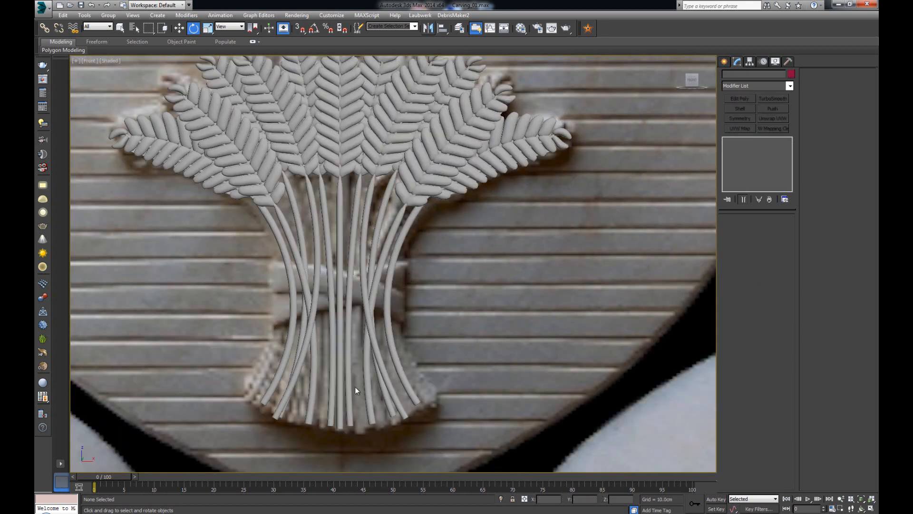
Draw a plane about 247 cm long and 189 cm wide over the stems and convert it to an editable poly.
middle_drag(390, 341, 427, 321)
right_click(496, 212)
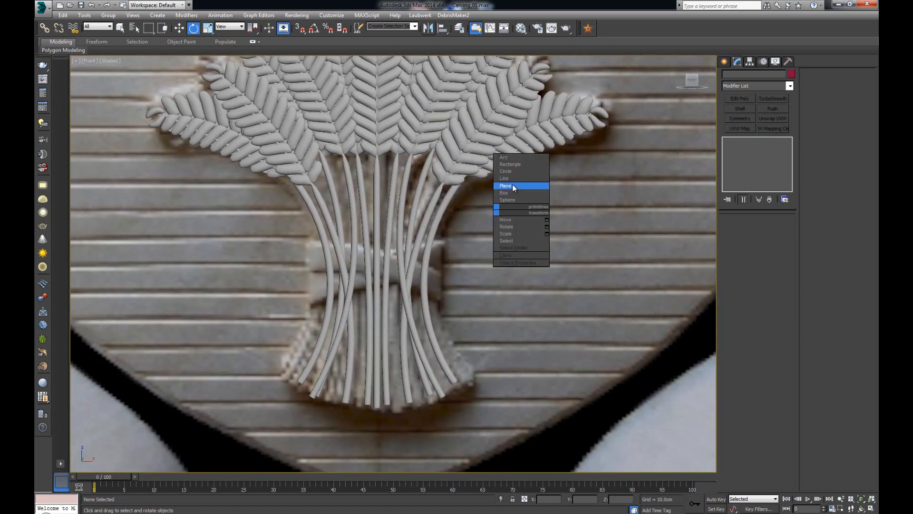
click(512, 186)
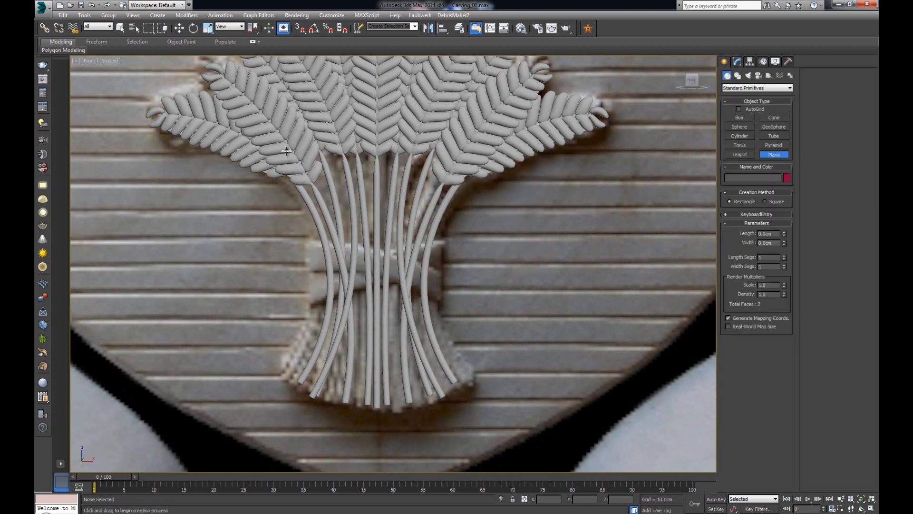
drag(286, 151, 474, 396)
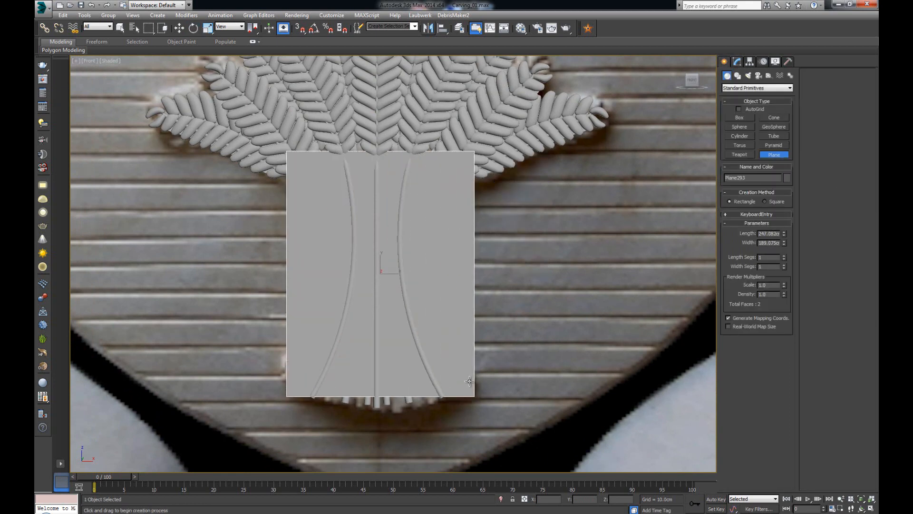
key(e)
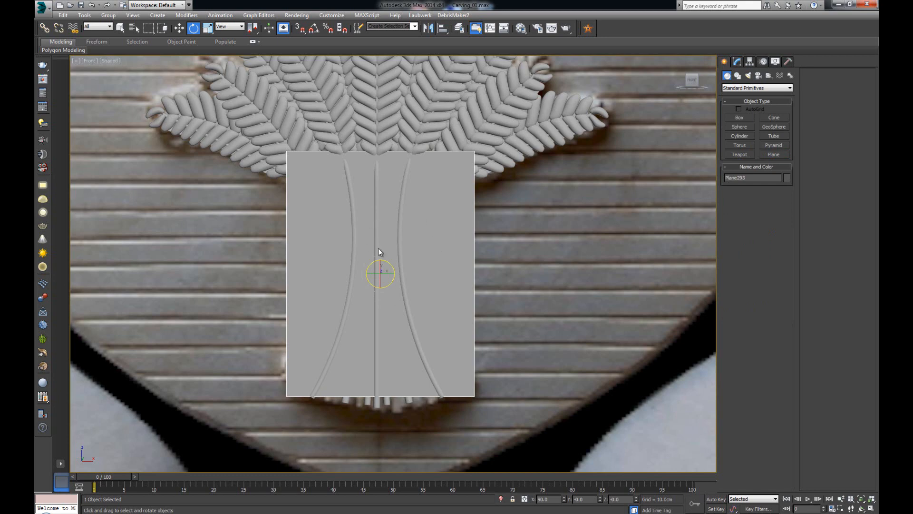
right_click(380, 253)
mouse_move(459, 325)
click(517, 335)
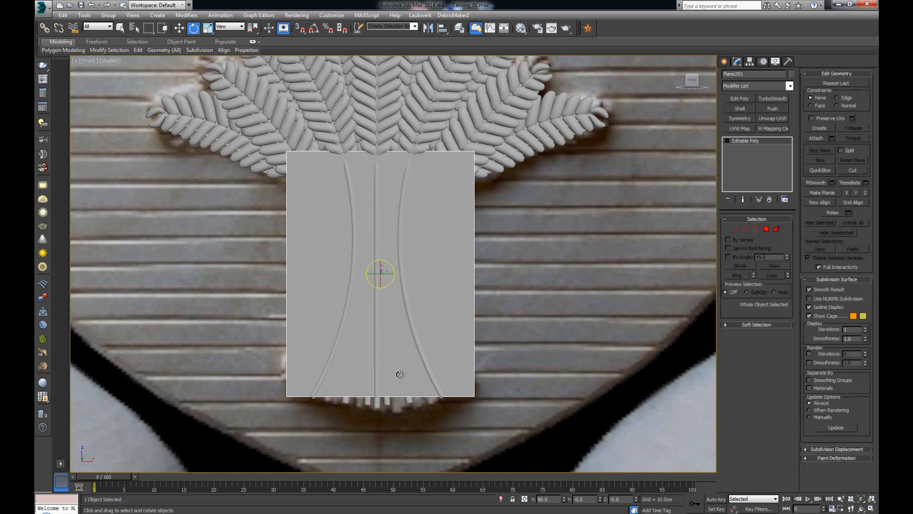
Split the plane into quarters by connecting its edges with one horizontal and one vertical centre line.
key(2)
drag(259, 281, 553, 285)
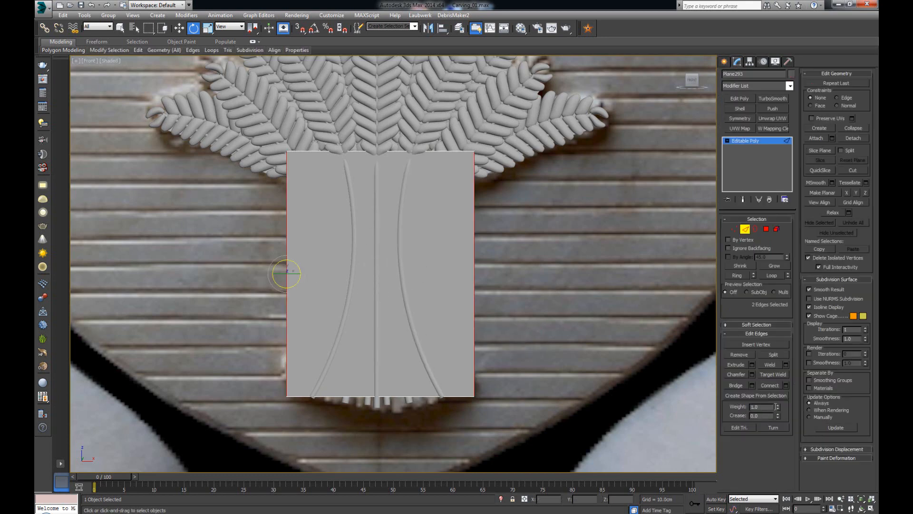
click(786, 385)
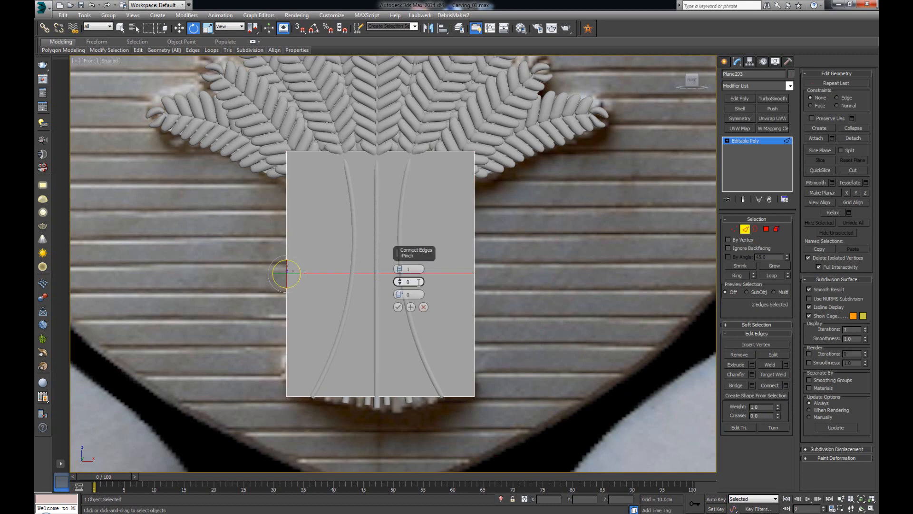
click(400, 307)
drag(407, 416, 406, 416)
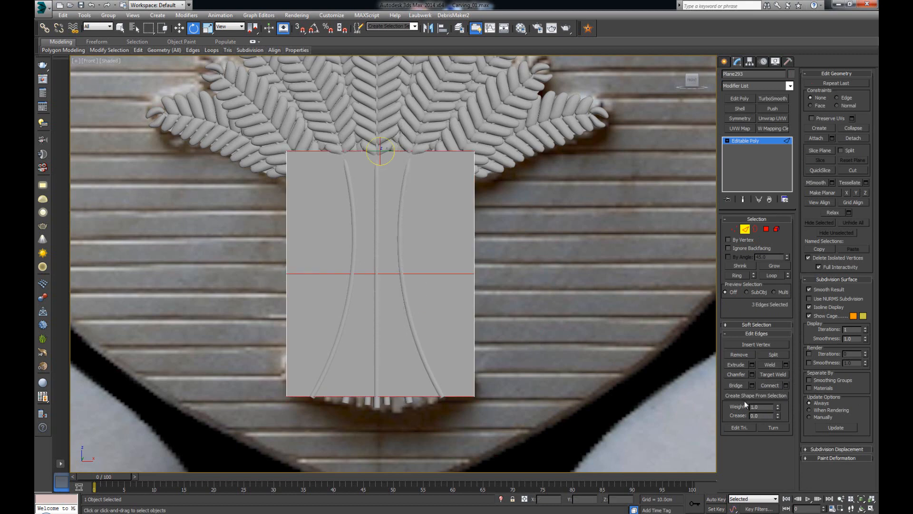
click(769, 386)
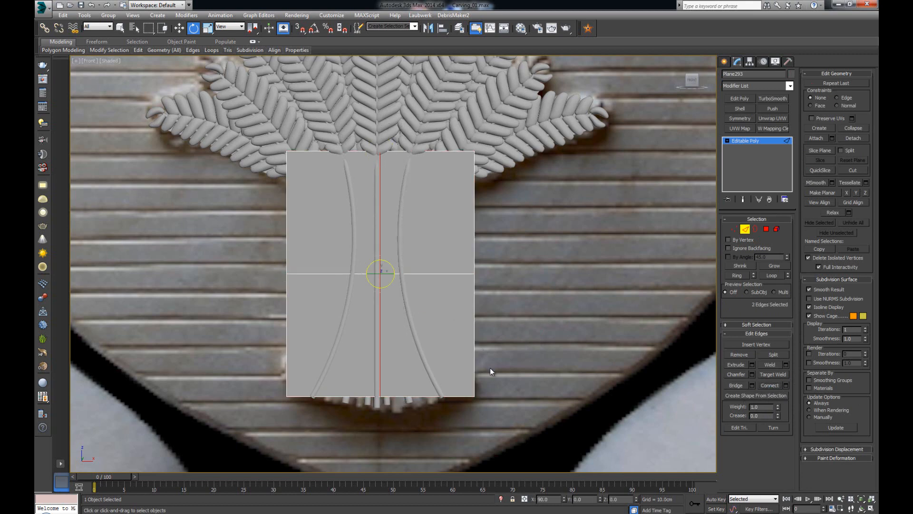
Pull the plane's bottom-centre vertex down and lower the top-centre and top-corner vertices to follow the bases of the wheat heads.
key(1)
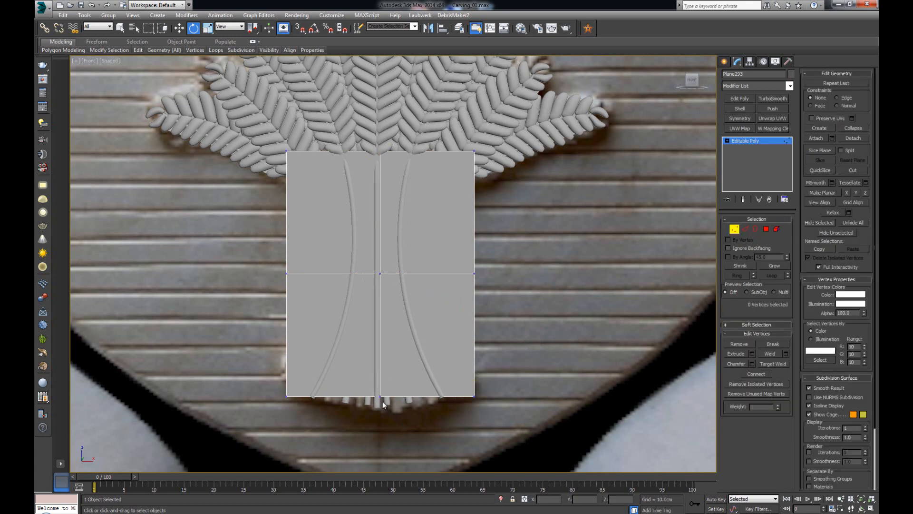
click(380, 397)
key(w)
drag(380, 384, 381, 399)
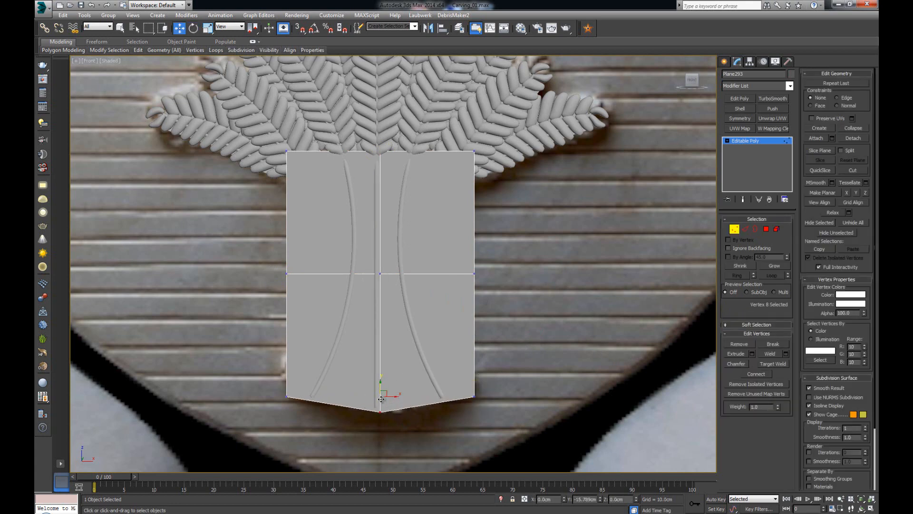
drag(360, 137, 385, 144)
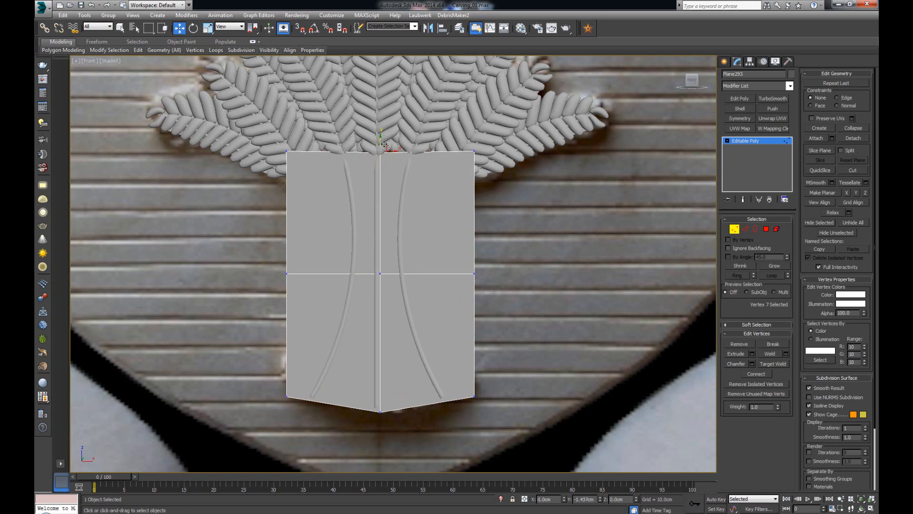
mouse_move(279, 163)
mouse_down()
mouse_move(292, 150)
mouse_move(287, 174)
mouse_up()
click(475, 152)
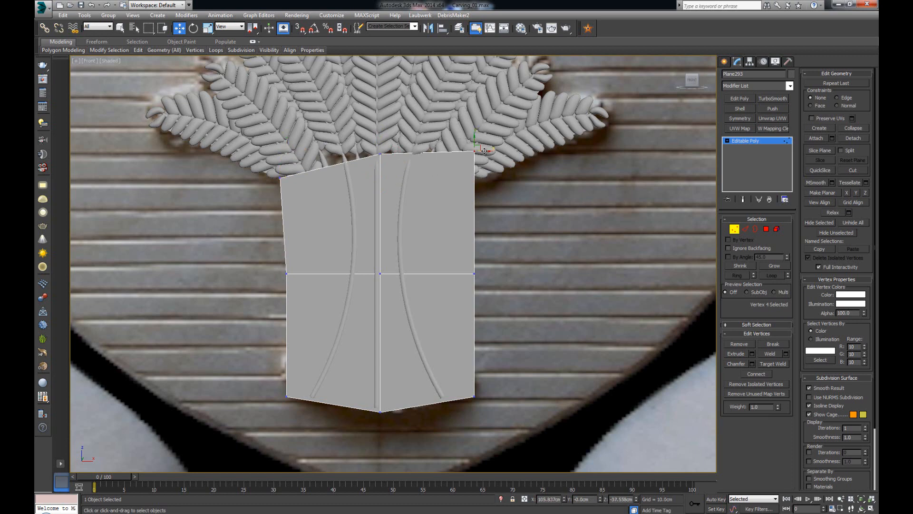
drag(474, 151, 477, 181)
Make the plane see-through and scale its middle side vertices inward to match the sheaf's narrow waist.
key(alt+x)
drag(267, 265, 319, 281)
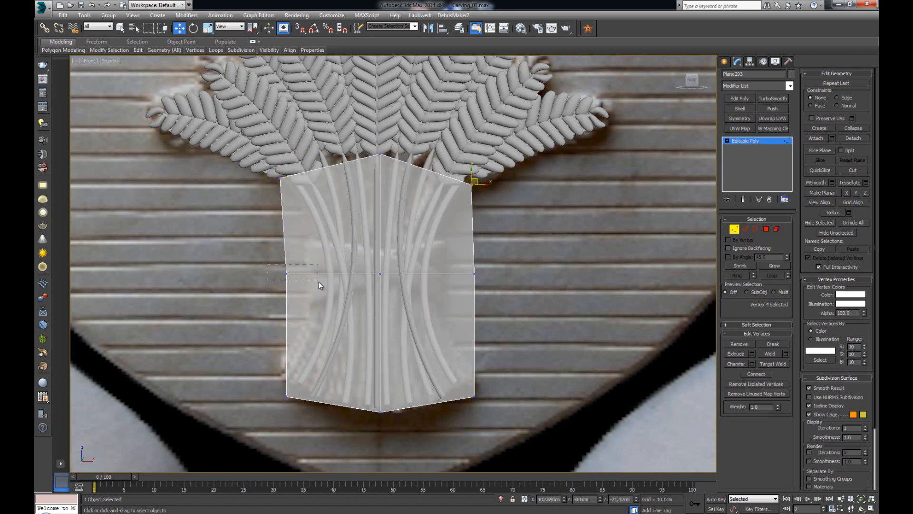
drag(524, 298, 524, 299)
key(r)
drag(402, 274, 382, 274)
Raise the plane's two bottom corner vertices to follow the curved lower ends of the stems.
click(287, 396)
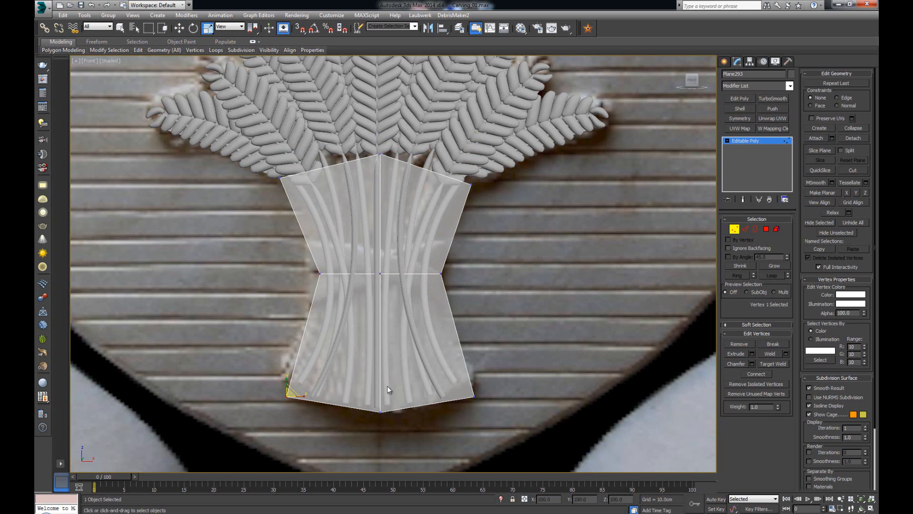
ctrl+click(474, 395)
key(w)
drag(381, 380, 381, 362)
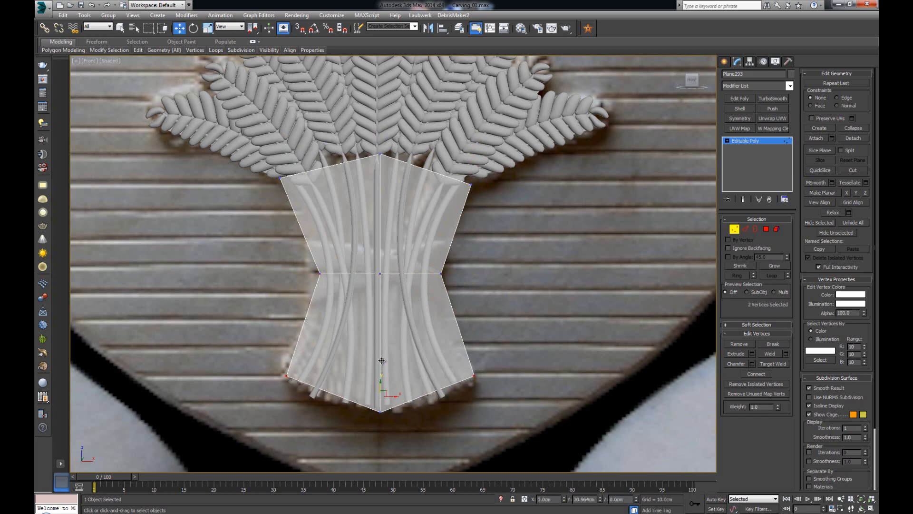
click(459, 273)
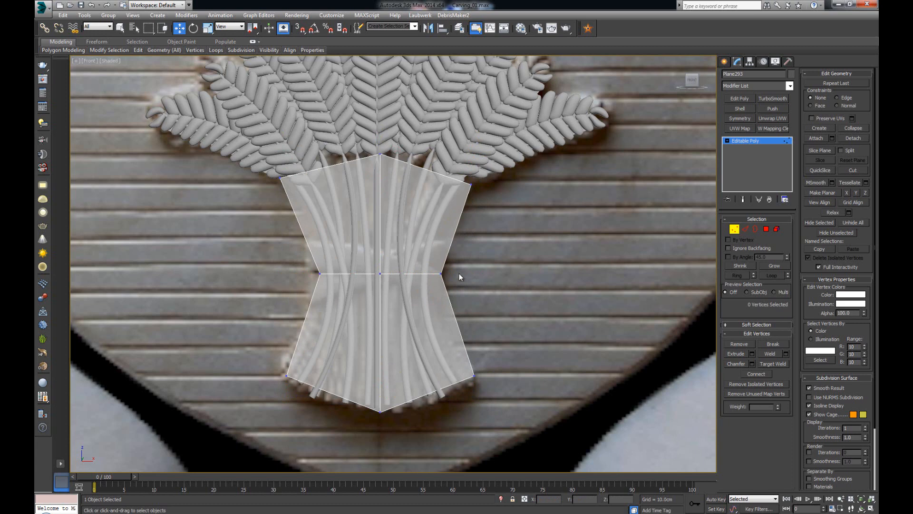
Select the ring of horizontal edges on both halves of the plane and connect them with 5 segments.
key(2)
click(344, 273)
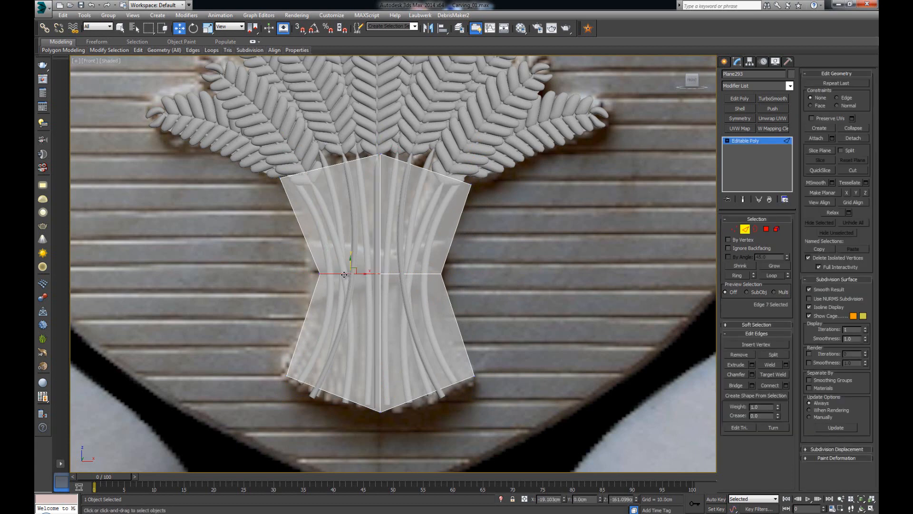
ctrl+click(413, 275)
key(alt+r)
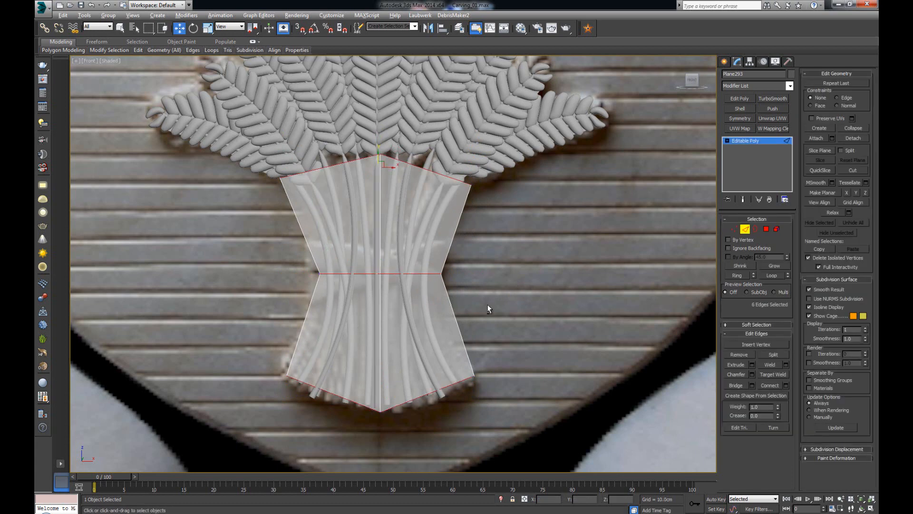
click(786, 385)
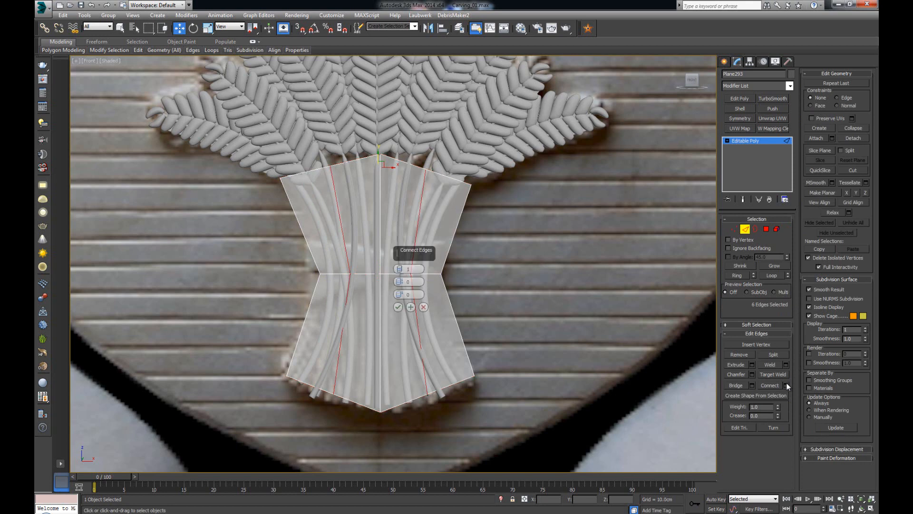
click(401, 268)
click(401, 268)
click(401, 268)
click(401, 268)
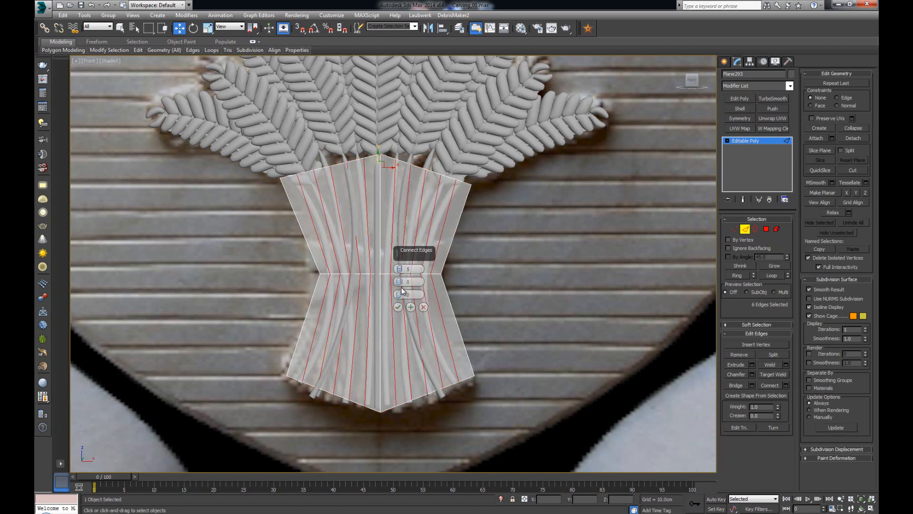
click(398, 306)
Add the centre line to the selected vertical edges and chamfer them all into roughly evenly spaced pairs.
ctrl+double_click(380, 360)
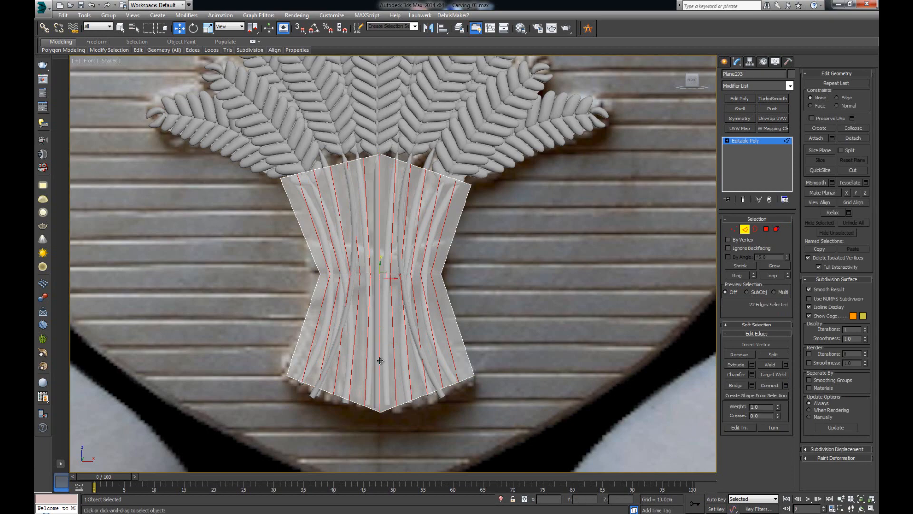
key(alt+w)
right_click(481, 368)
key(alt+w)
alt+middle_drag(460, 380, 486, 365)
middle_drag(486, 365, 469, 264)
scroll(469, 264, up, 4)
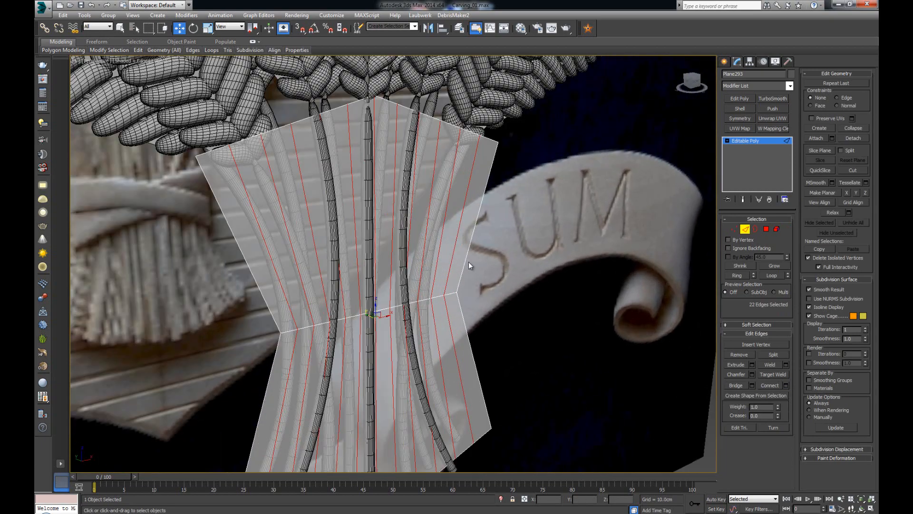
click(752, 374)
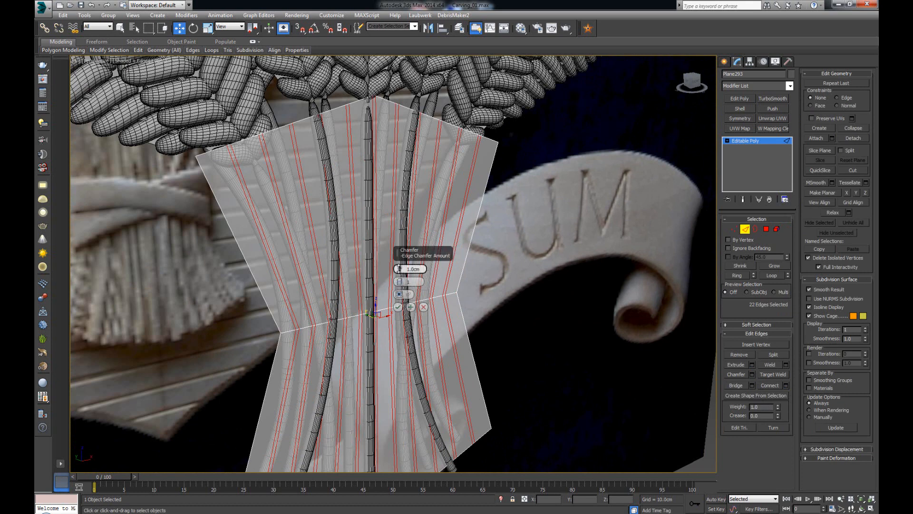
drag(400, 269, 398, 253)
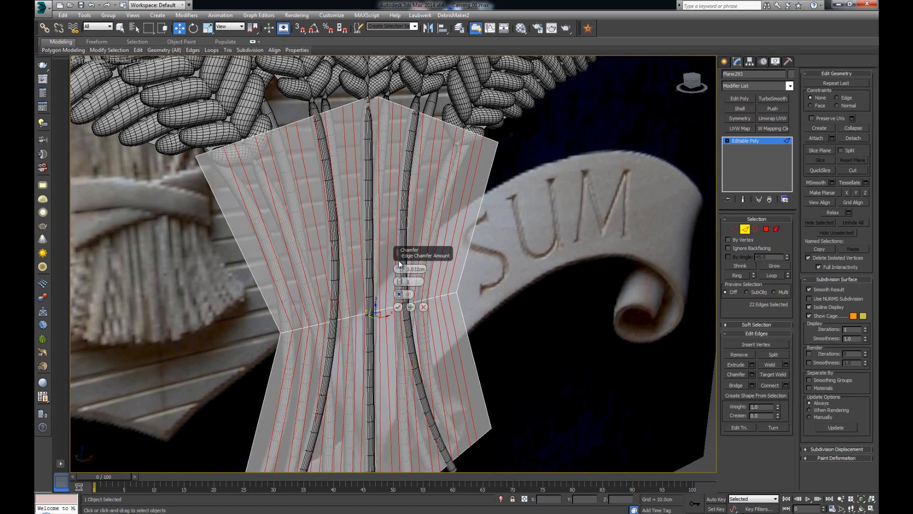
click(398, 307)
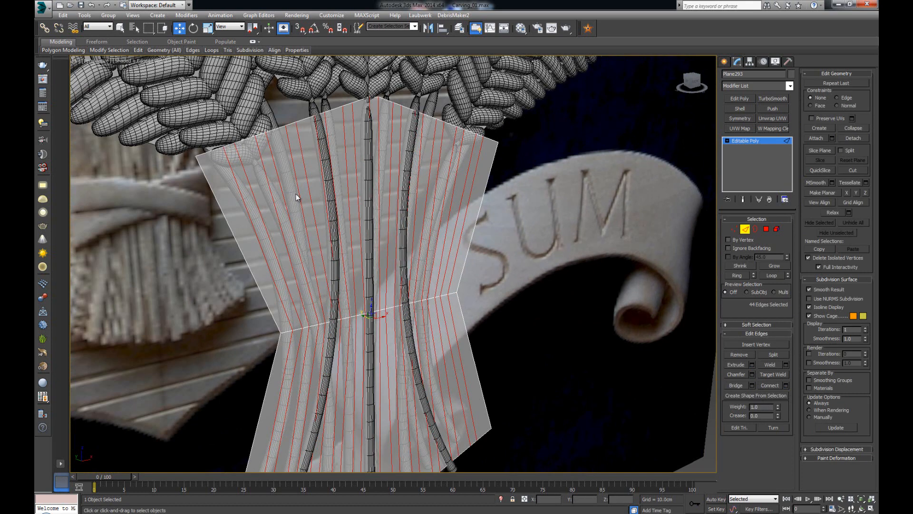
Select every other vertical edge across the plane's upper half and extend the selection to full edge loops.
click(263, 250)
ctrl+click(286, 247)
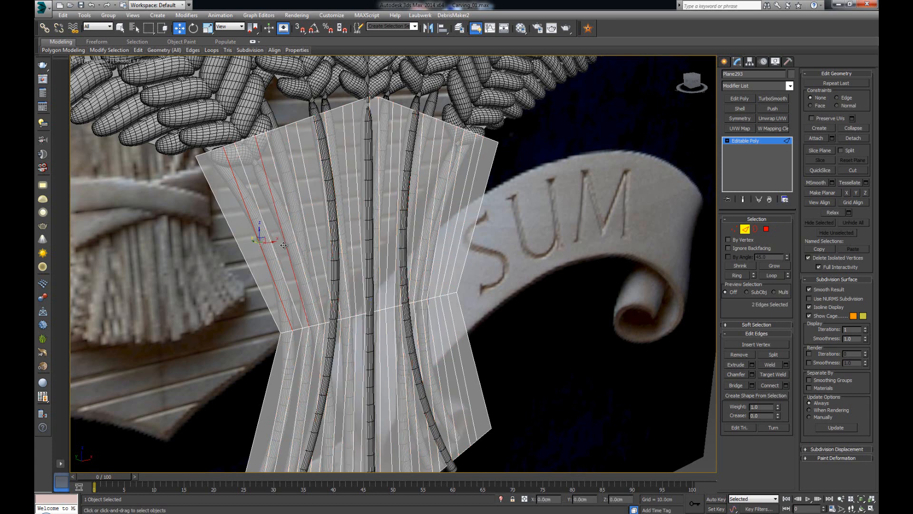
ctrl+click(308, 240)
ctrl+click(328, 241)
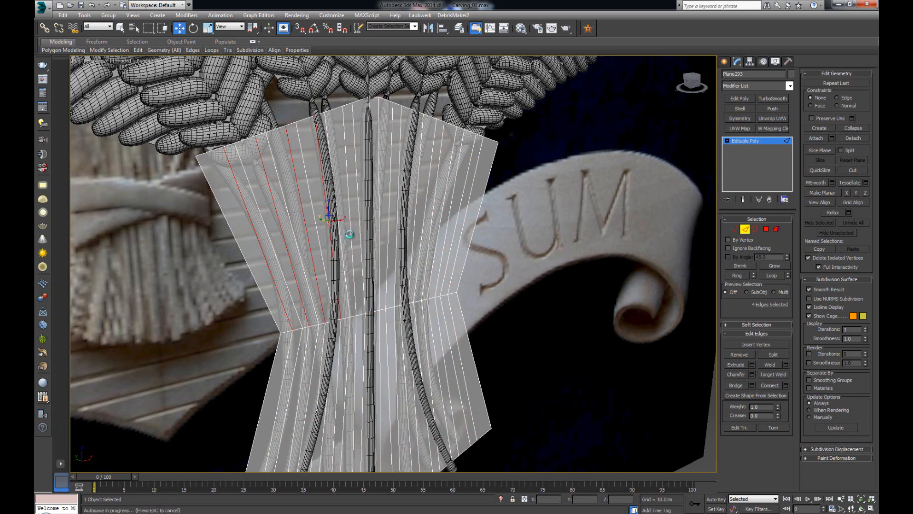
ctrl+click(351, 236)
ctrl+click(370, 232)
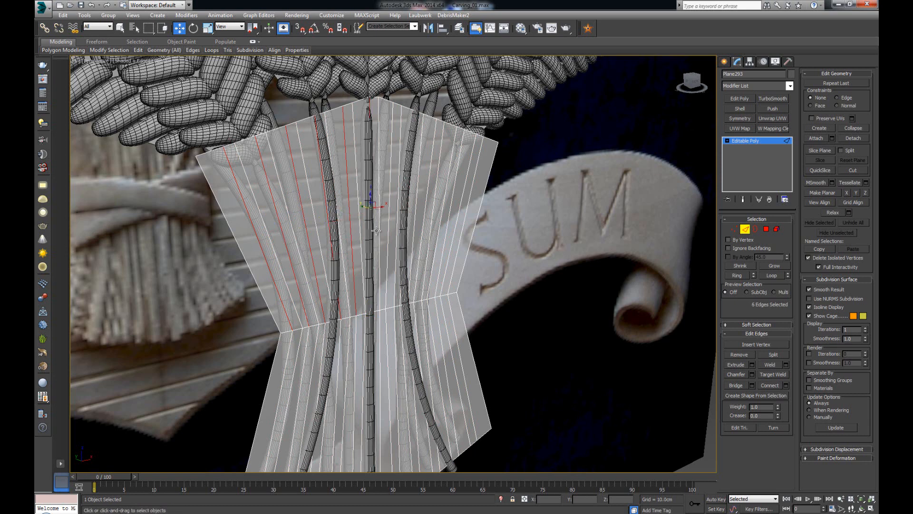
ctrl+click(391, 227)
ctrl+click(407, 226)
ctrl+click(434, 225)
ctrl+click(452, 227)
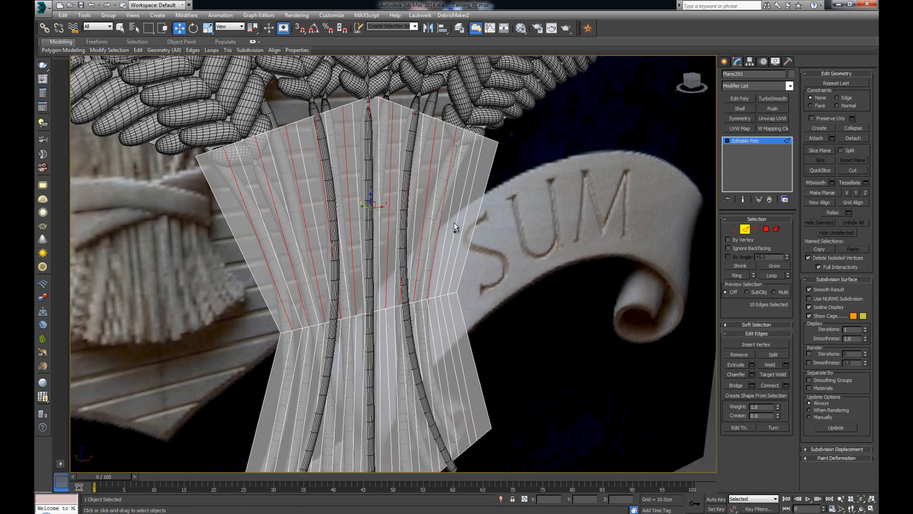
ctrl+click(461, 222)
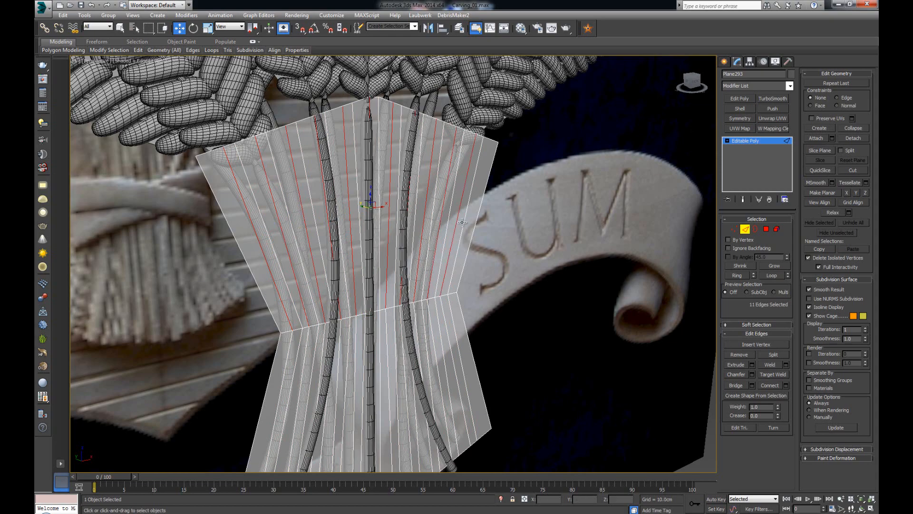
click(776, 275)
Try to move the selected edge loops back in depth to fold the plane into ridges, and undo the move.
alt+middle_drag(552, 291, 373, 316)
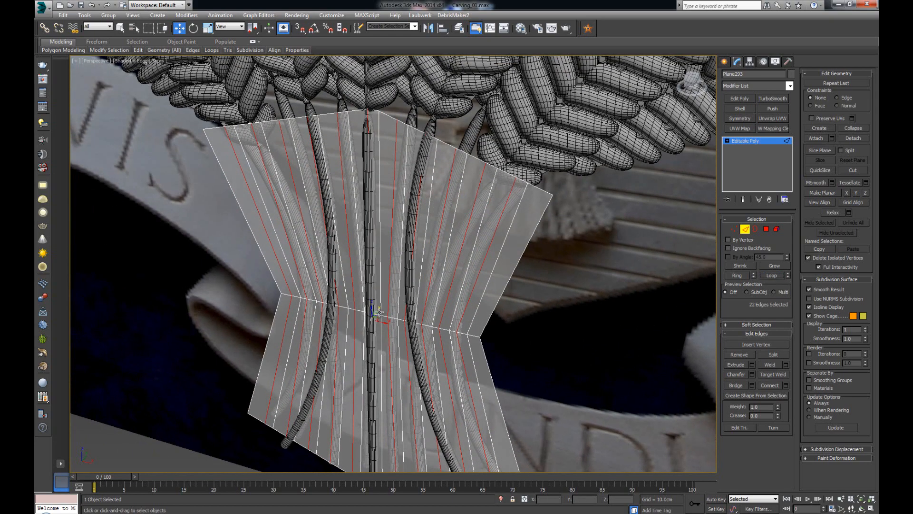
click(381, 311)
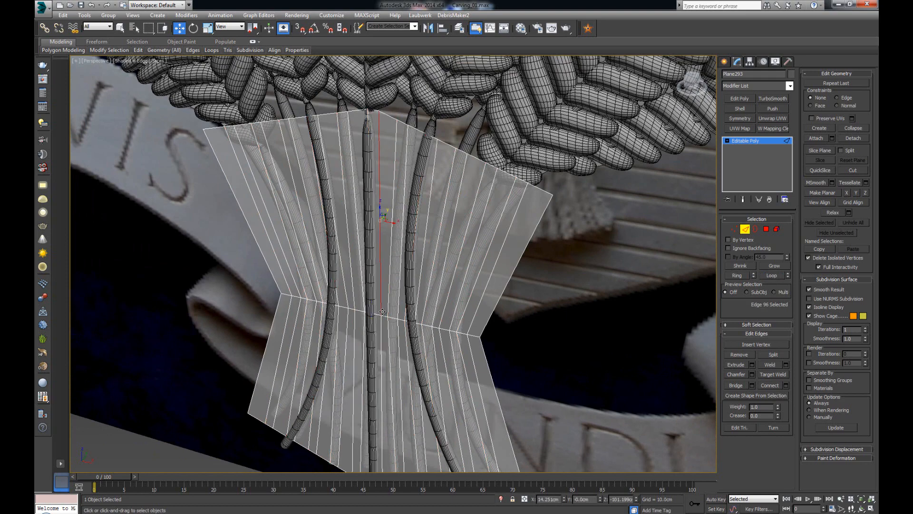
key(ctrl+z)
alt+middle_drag(382, 312, 384, 320)
drag(379, 312, 398, 306)
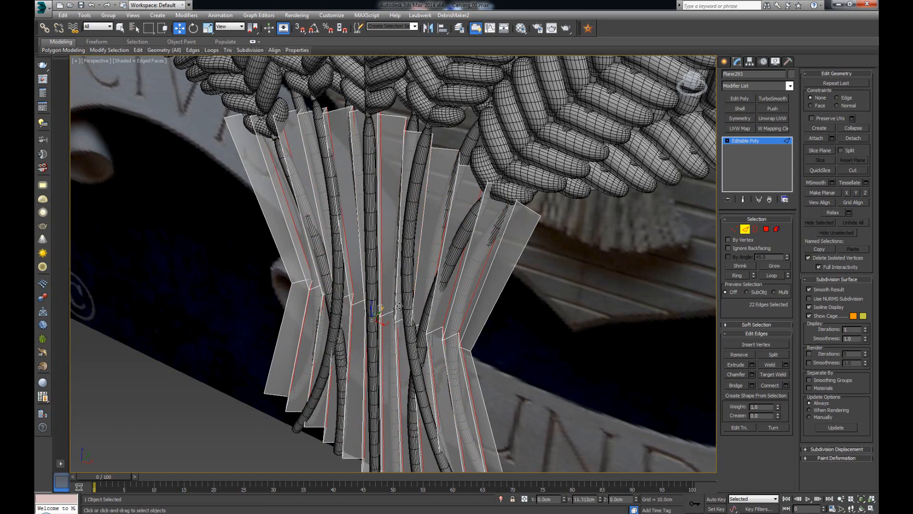
alt+middle_drag(397, 305, 432, 287)
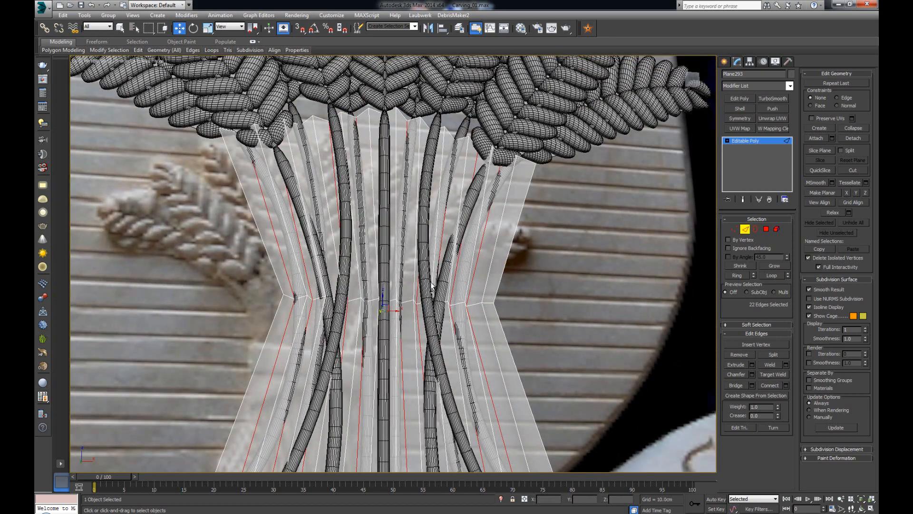
click(746, 229)
alt+middle_drag(469, 310, 443, 316)
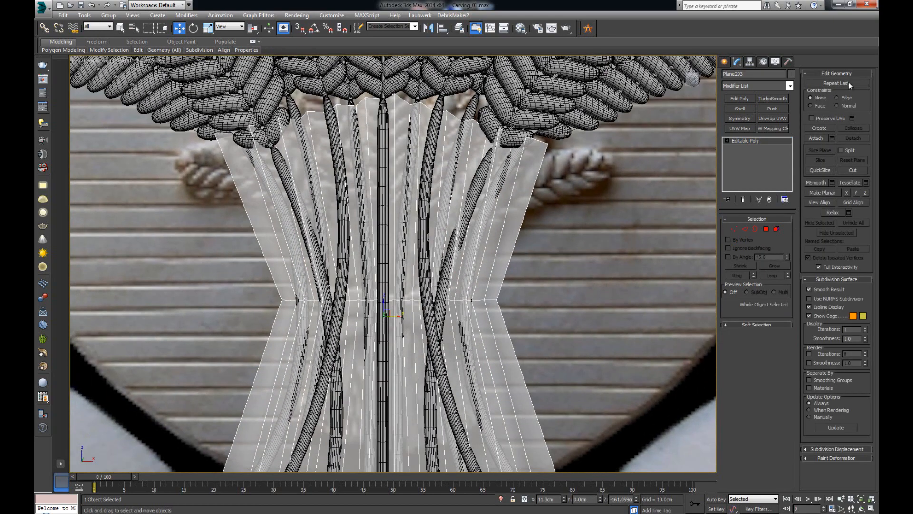
key(ctrl+z)
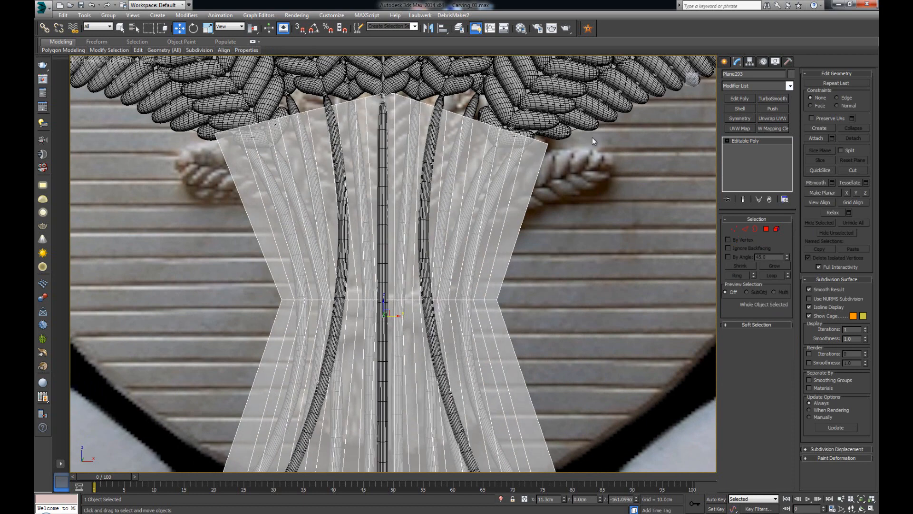
Shift the alternate edge loops back along the Y axis to fold the plane into zigzag ridges.
alt+middle_drag(518, 173, 492, 192)
key(2)
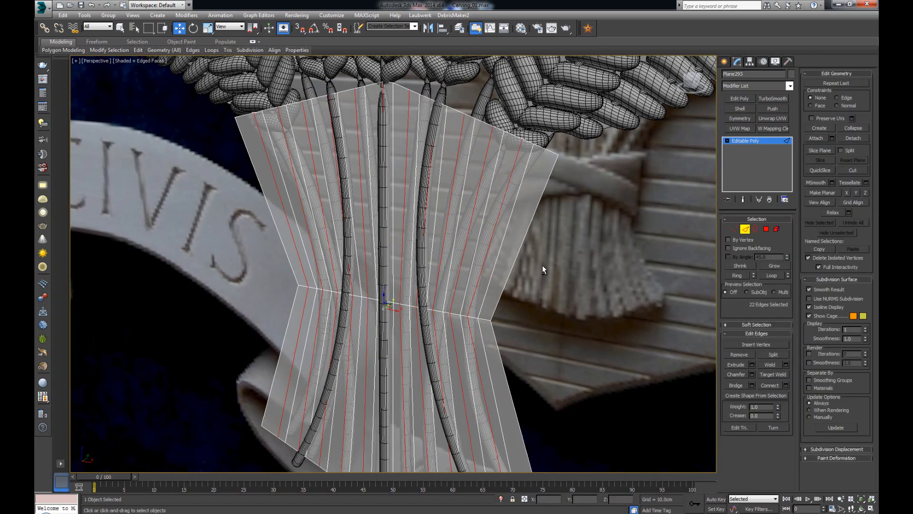
alt+middle_drag(542, 265, 521, 271)
drag(393, 303, 405, 297)
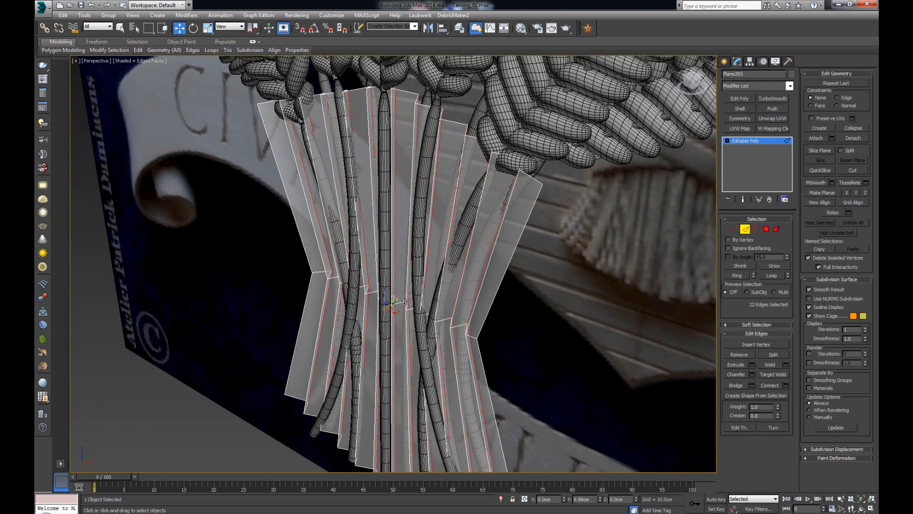
Chamfer the shifted edge loops by about 1.6 cm and leave edge editing.
click(752, 375)
alt+middle_drag(467, 218, 492, 219)
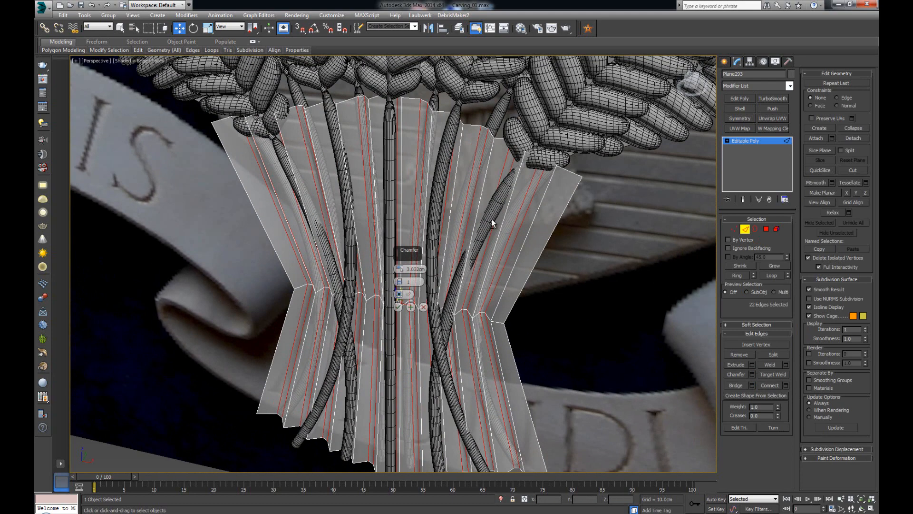
drag(400, 269, 400, 277)
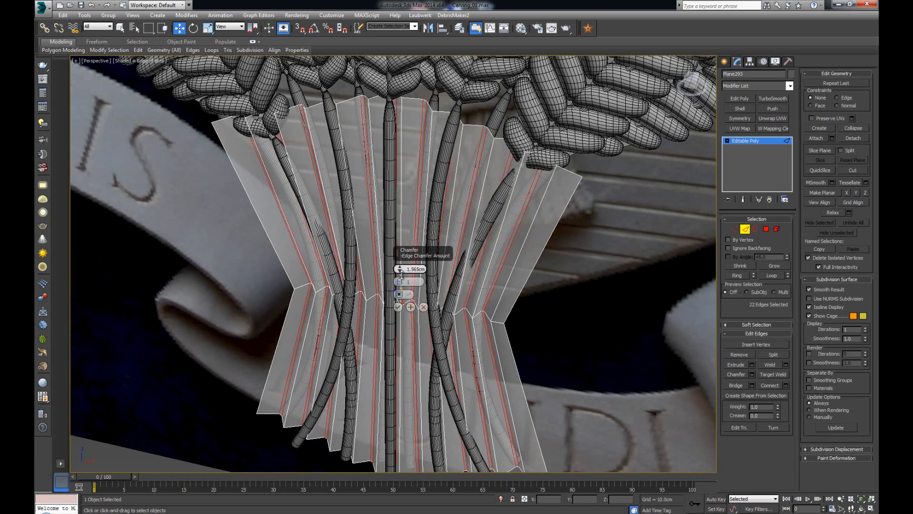
click(398, 307)
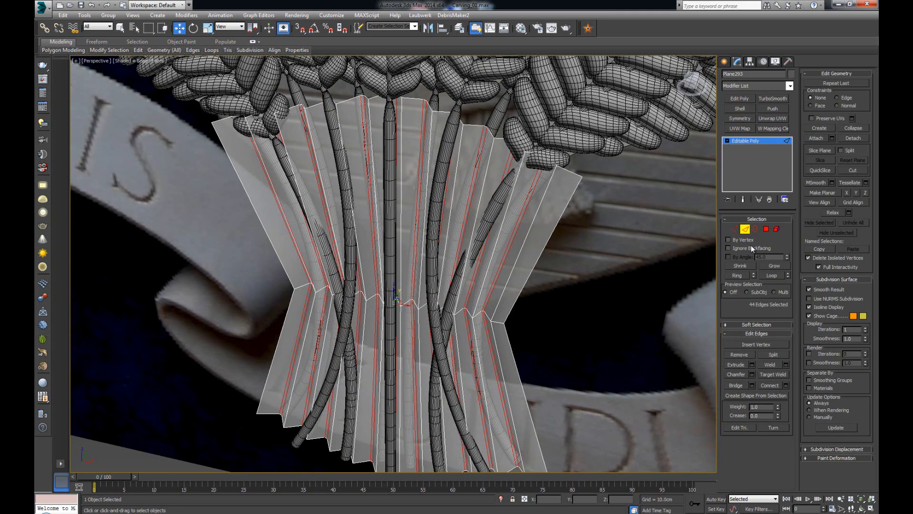
click(746, 230)
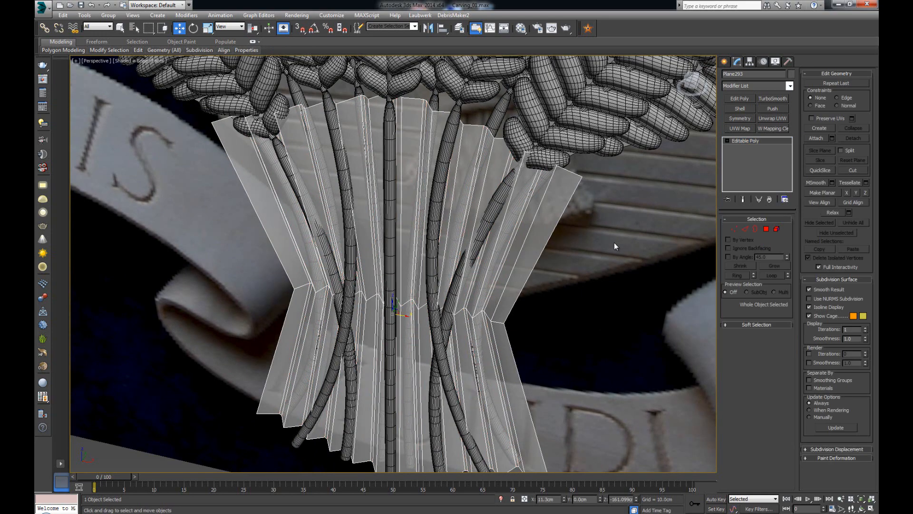
Apply TurboSmooth to the ridged plane with 2 iterations, checking its shape against the reference in the front view.
click(777, 99)
click(637, 215)
scroll(619, 190, down, 5)
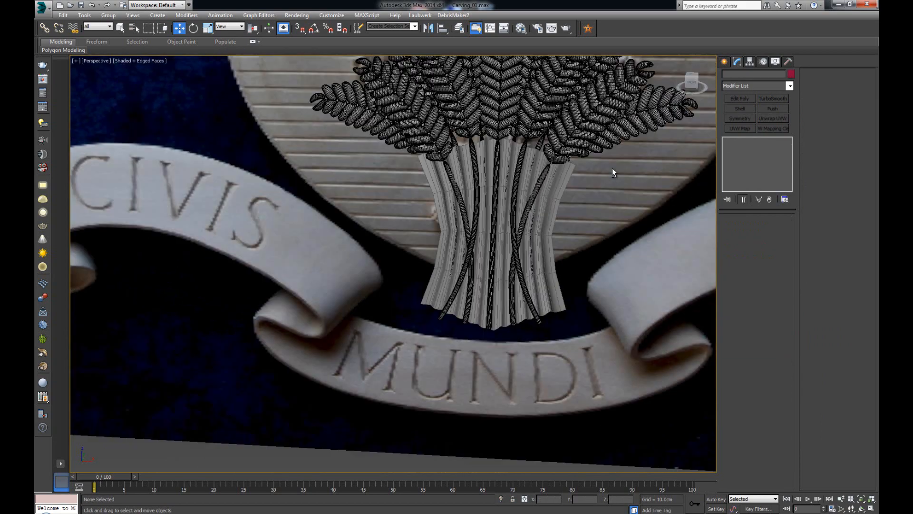
scroll(613, 157, down, 3)
key(alt+w)
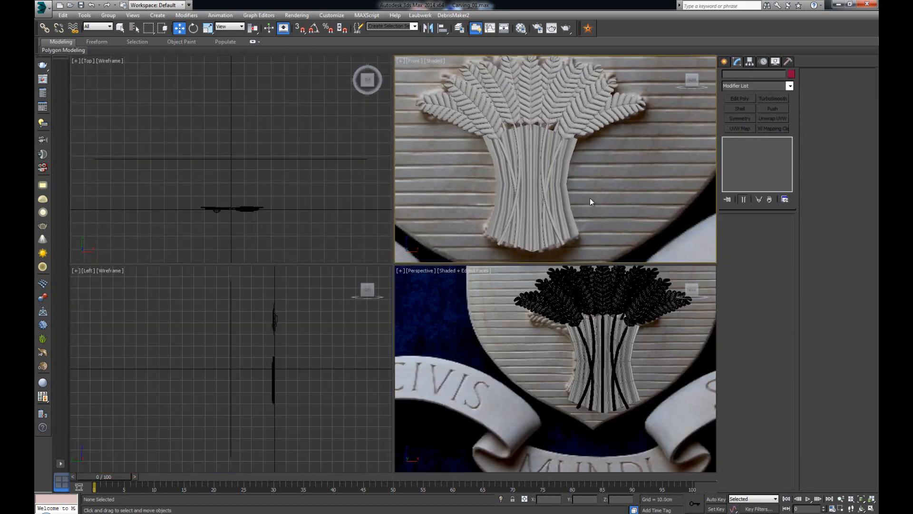
key(alt+w)
click(413, 262)
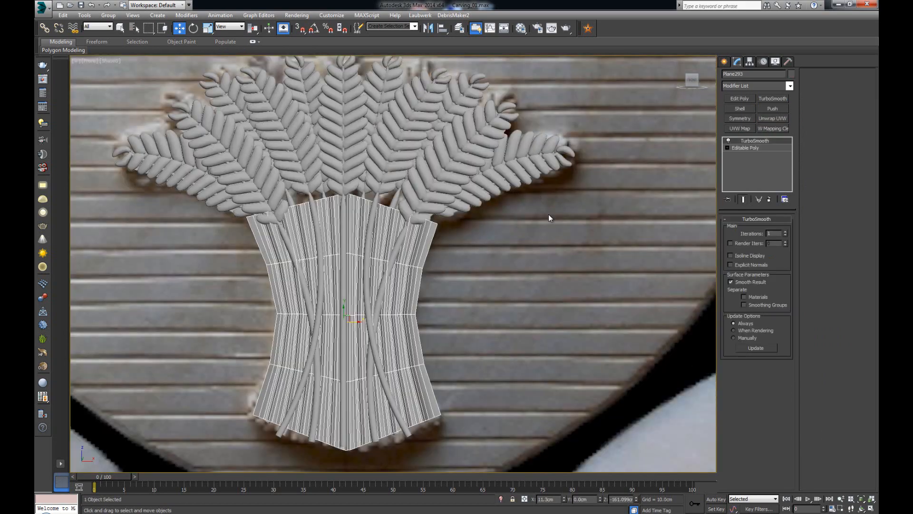
click(787, 232)
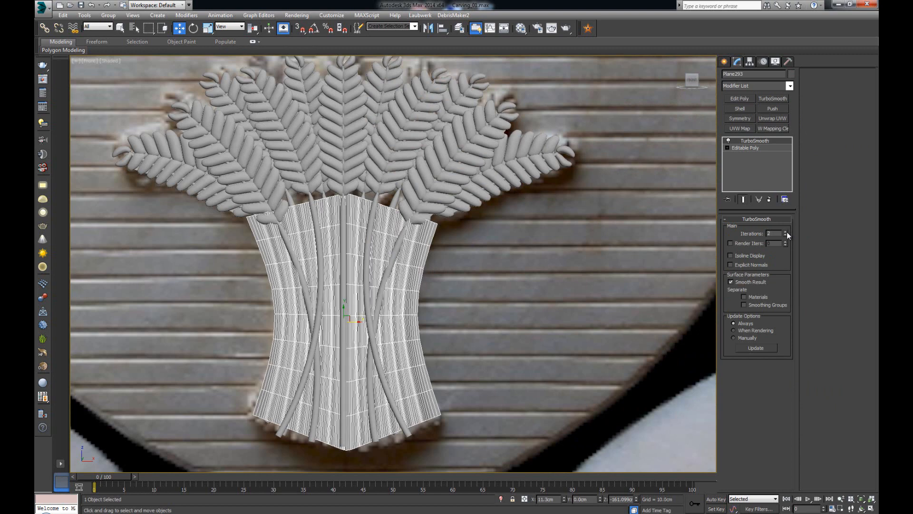
click(559, 270)
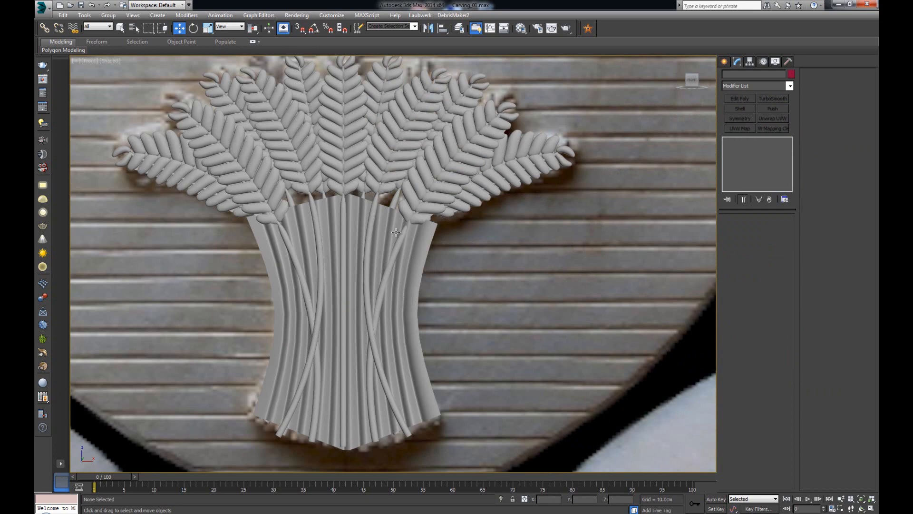
Raise the plane's top row of vertices so it tucks up behind the bases of the wheat ears.
click(357, 219)
scroll(405, 281, up, 3)
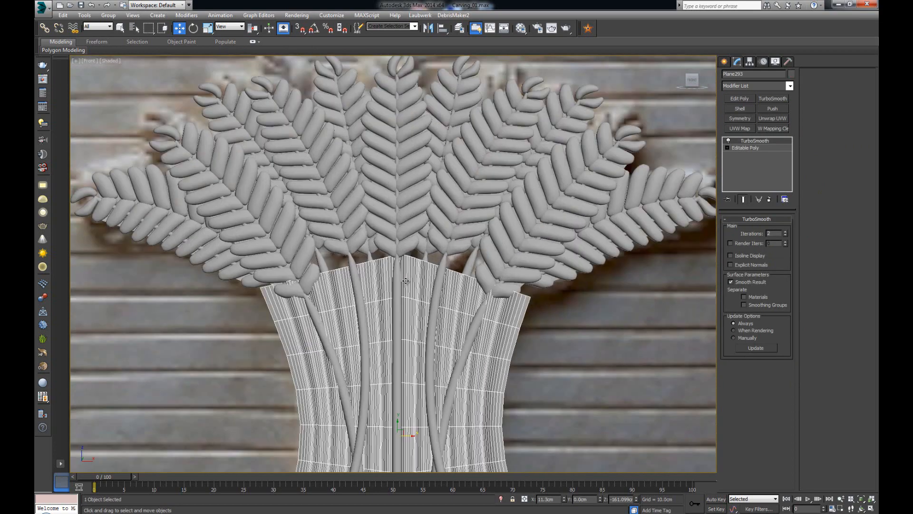
click(758, 147)
key(1)
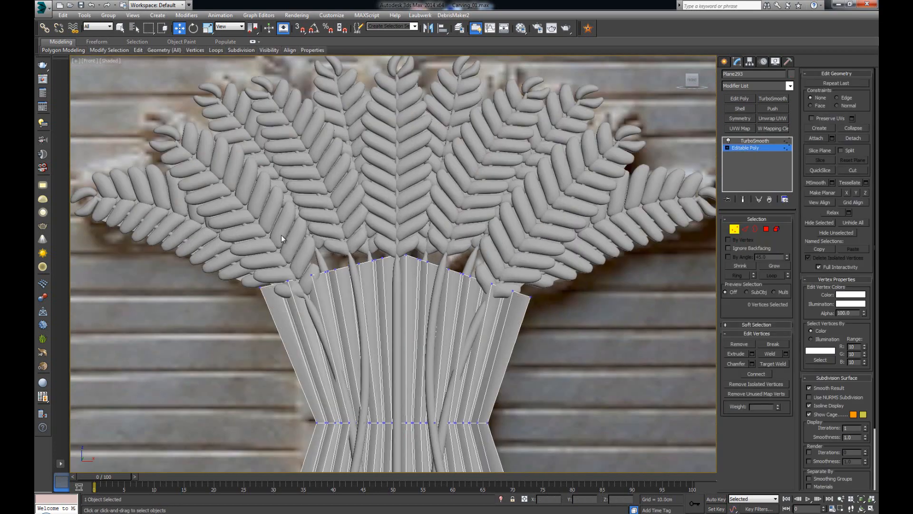
drag(551, 326, 550, 324)
drag(398, 255, 398, 238)
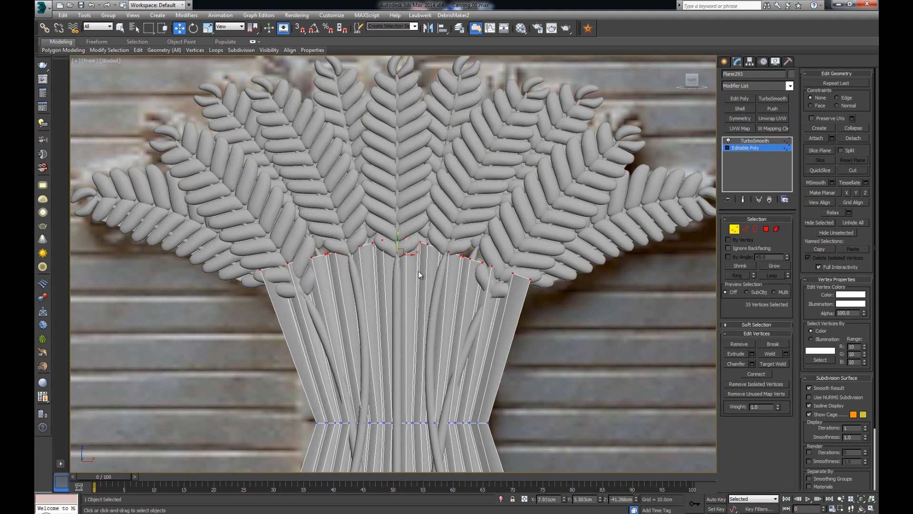
Move the whole ridged plane back about 6.5 cm along the Y axis so it sits behind the stems.
key(alt+w)
right_click(503, 325)
key(alt+w)
alt+middle_drag(578, 312, 465, 286)
middle_drag(471, 219, 454, 306)
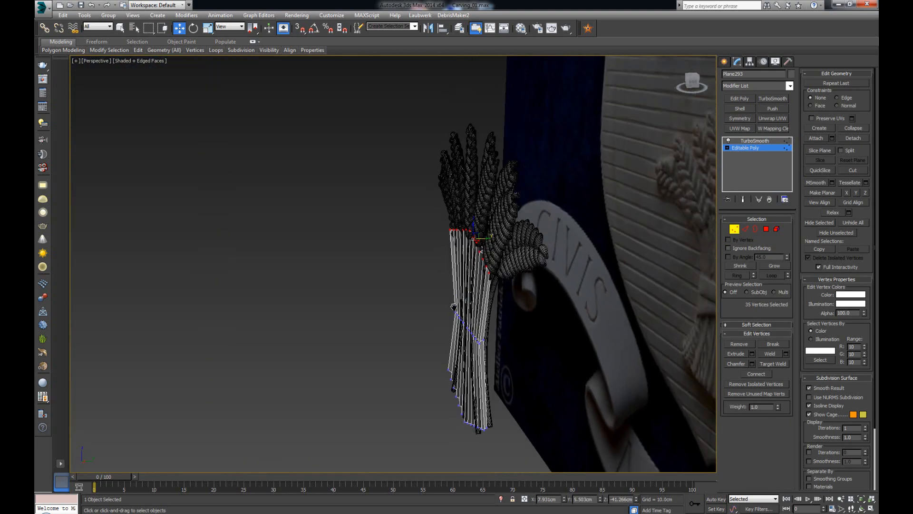
click(734, 229)
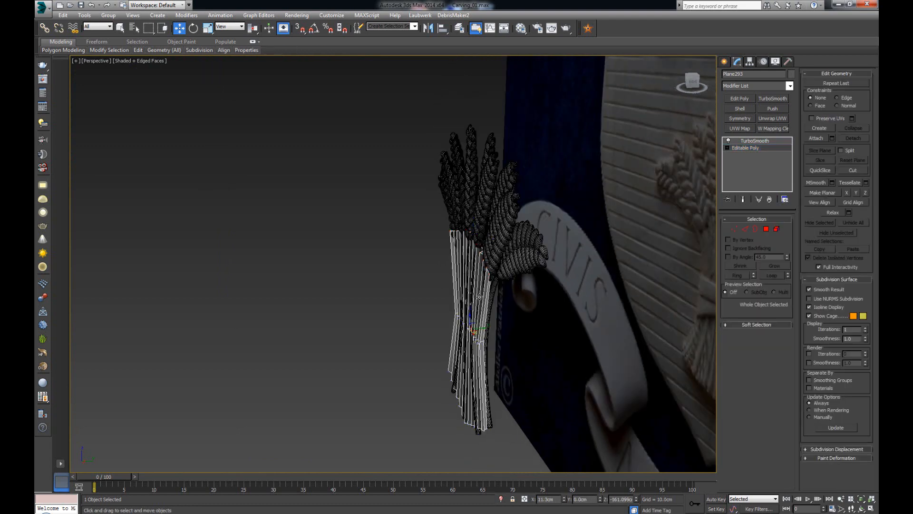
drag(484, 328, 489, 328)
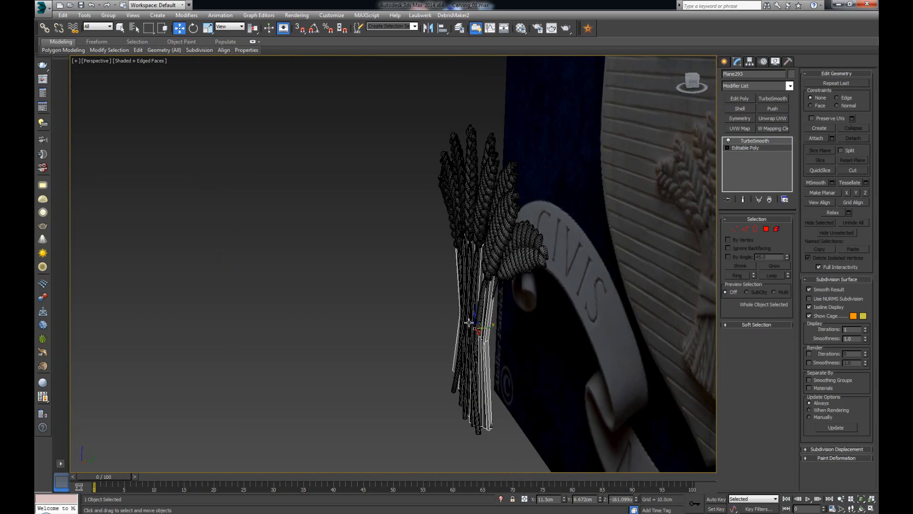
alt+middle_drag(487, 328, 552, 306)
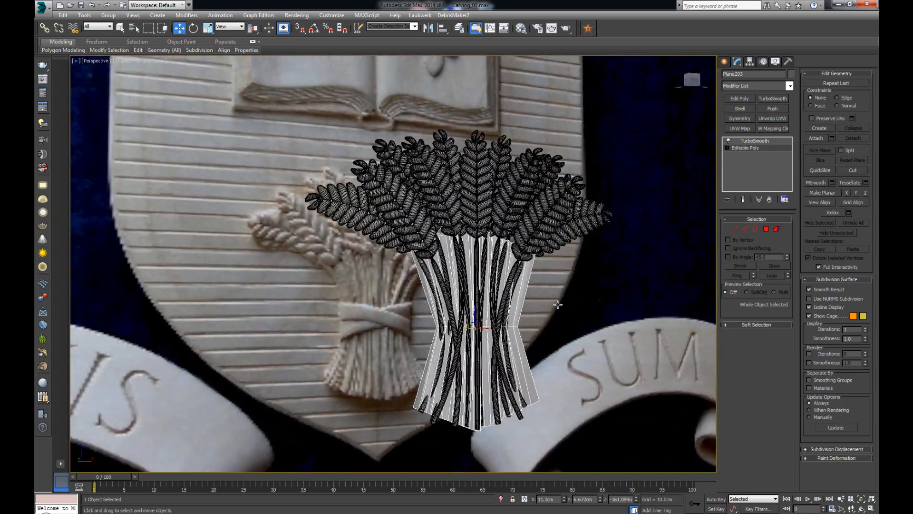
scroll(547, 309, up, 3)
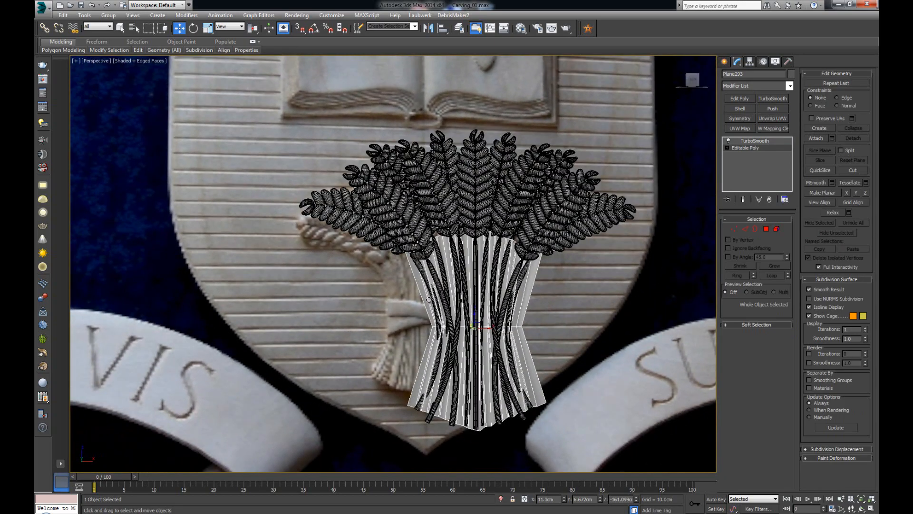
Extrude the plane's open border backward about 4 cm to give it side walls, and return to the TurboSmooth level.
key(3)
alt+middle_drag(427, 304, 451, 332)
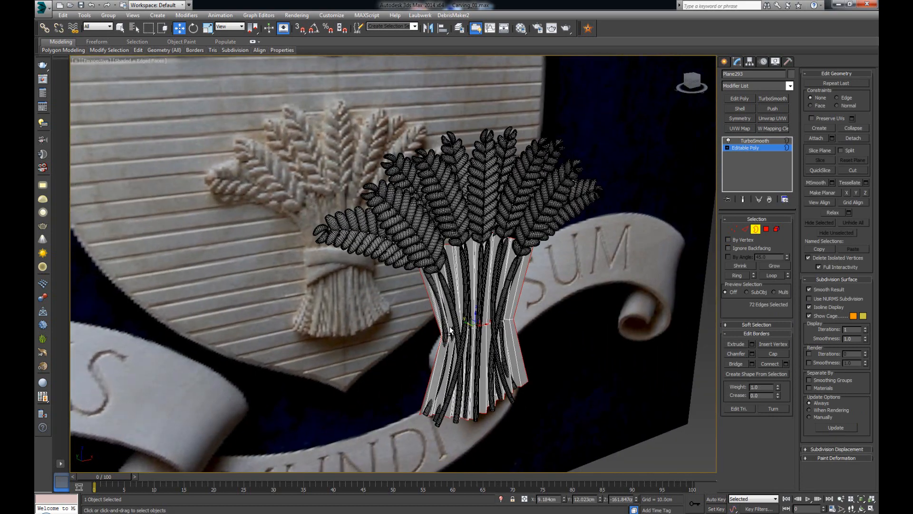
scroll(456, 328, up, 2)
shift+drag(477, 322, 477, 320)
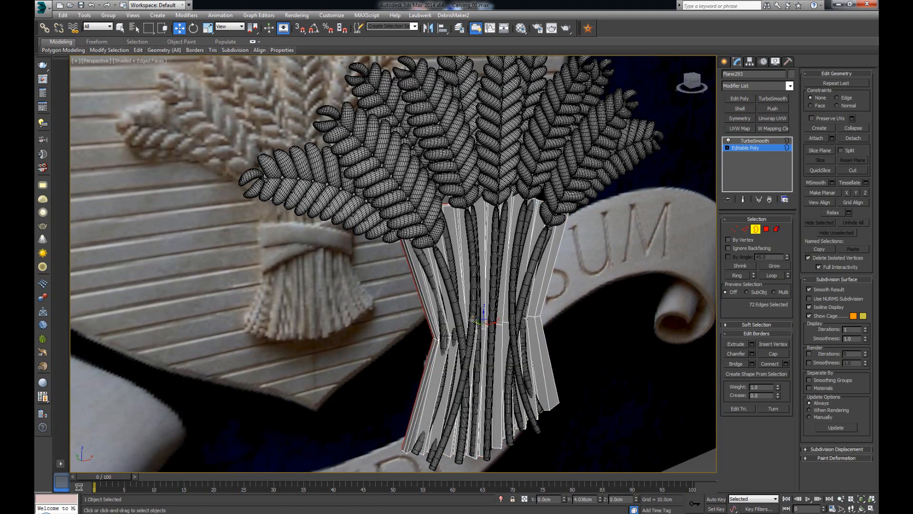
click(756, 229)
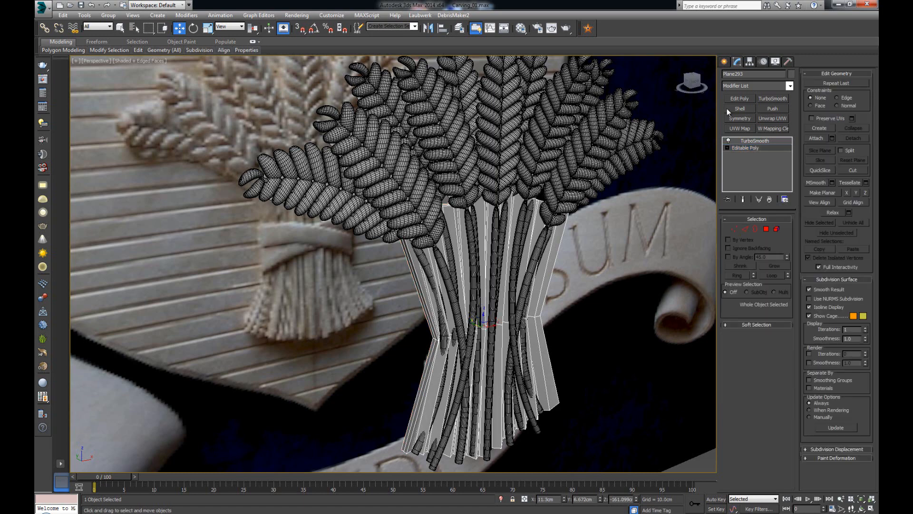
click(756, 141)
Turn off the edged-faces display, check the smoothed sheaf in the front view, and select the backing plane.
click(631, 304)
mouse_move(494, 287)
middle_down()
mouse_move(487, 306)
mouse_move(464, 304)
mouse_move(406, 266)
middle_up()
key(F4)
scroll(406, 267, down, 3)
key(alt+w)
key(alt+w)
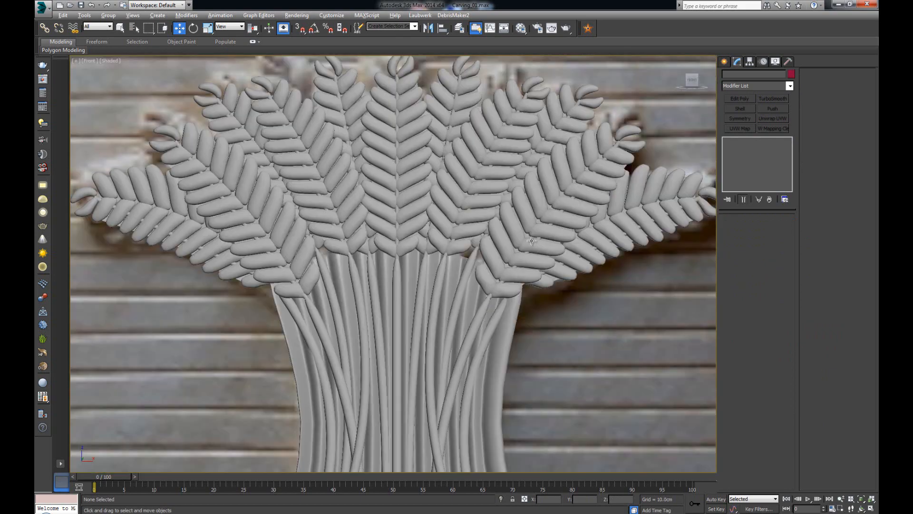
scroll(532, 241, up, 6)
click(412, 222)
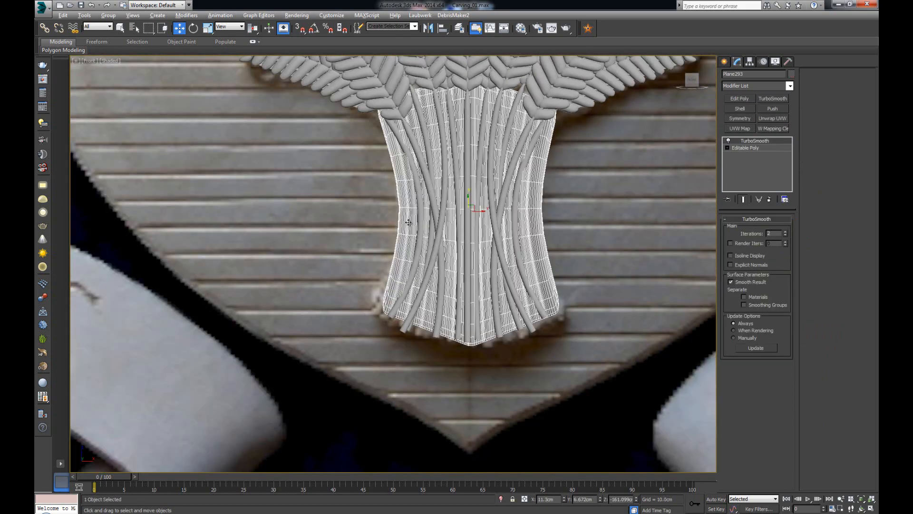
Deselect the backing plane and compare the whole wheat sheaf with the reference carving in the front view.
drag(480, 211, 539, 210)
key(ctrl+z)
click(580, 198)
scroll(459, 245, down, 3)
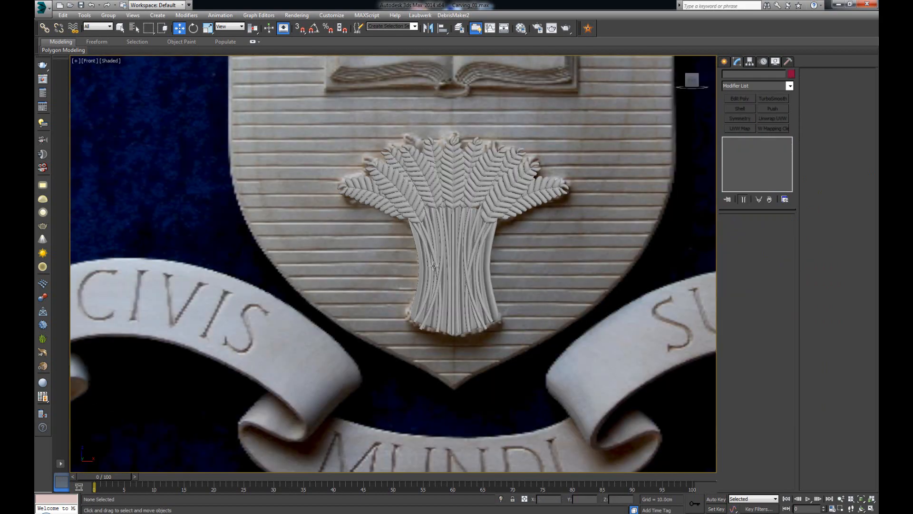
scroll(474, 284, up, 2)
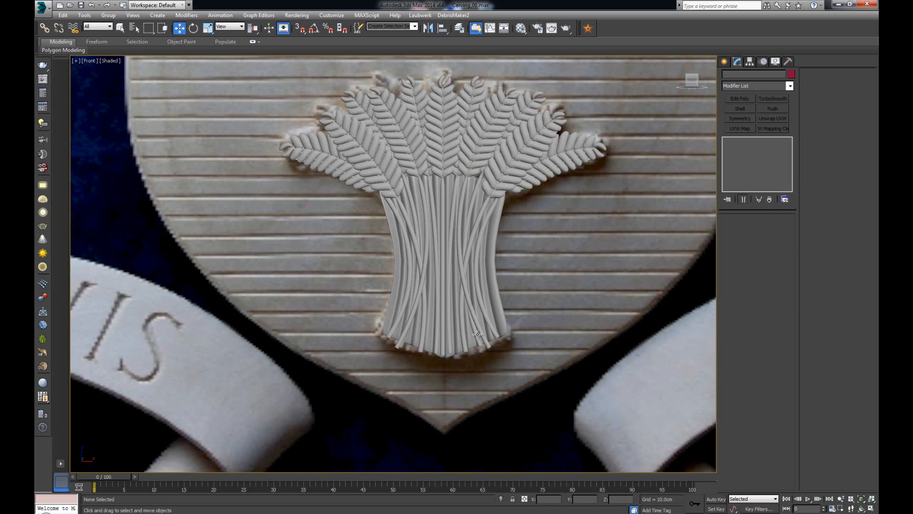
middle_drag(458, 289, 386, 294)
scroll(466, 294, up, 3)
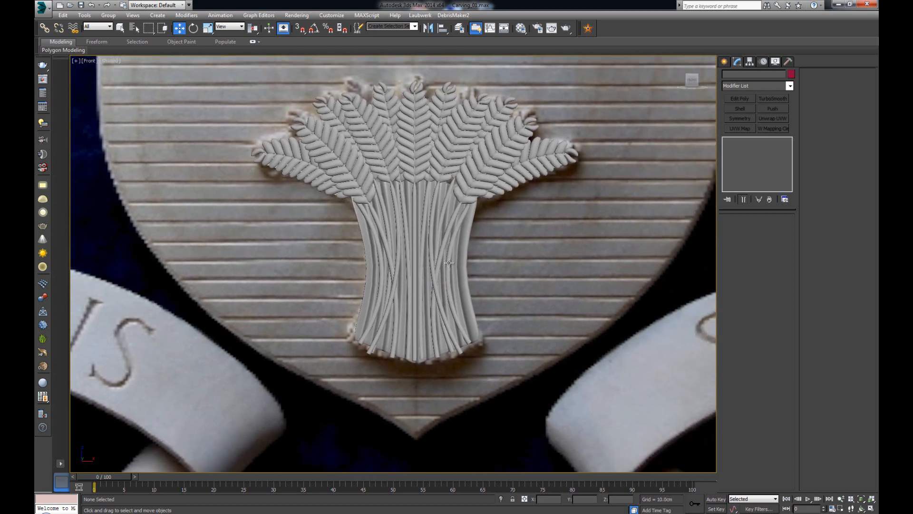
Select every object of the wheat sheaf and hide the selection to expose the carved binding on the reference image.
drag(305, 287, 302, 287)
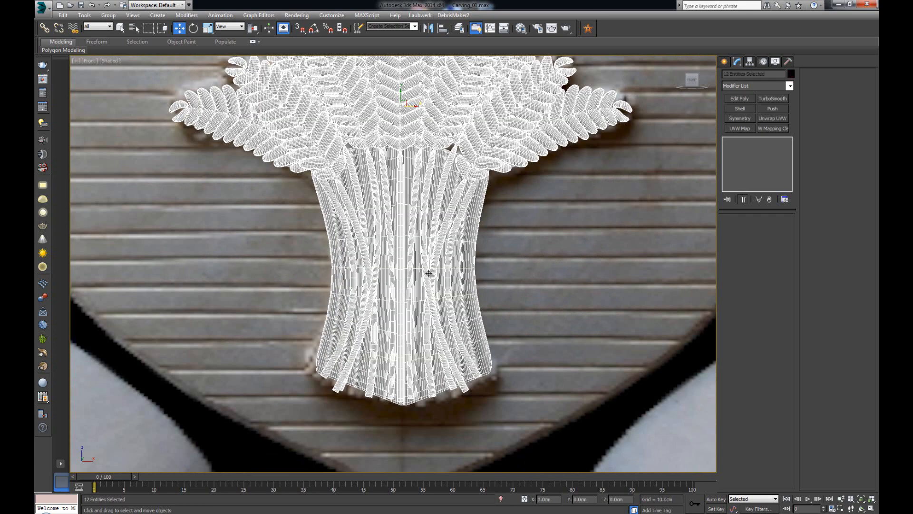
key(z)
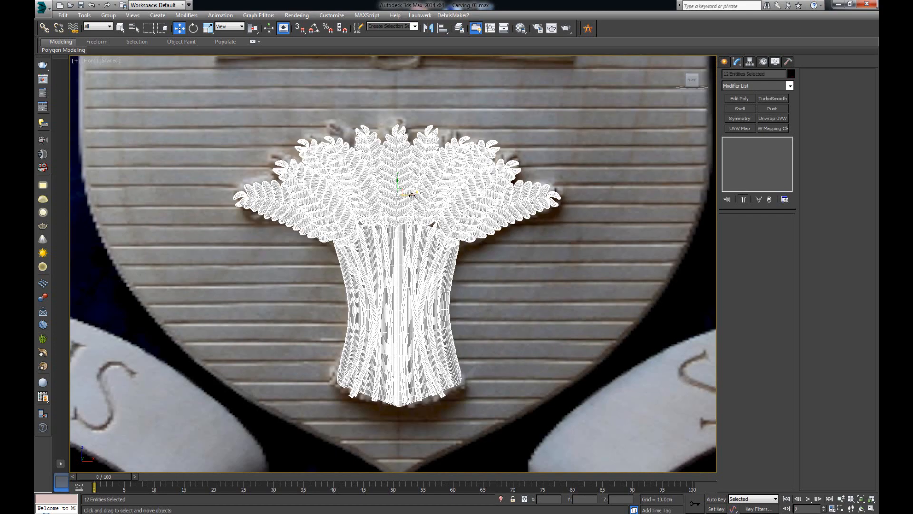
drag(412, 195, 294, 195)
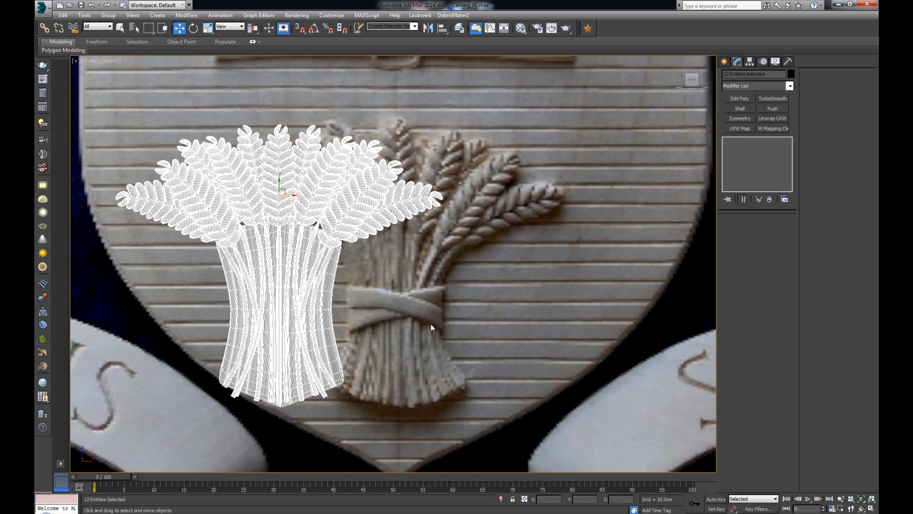
key(ctrl+z)
scroll(437, 307, up, 2)
right_click(510, 258)
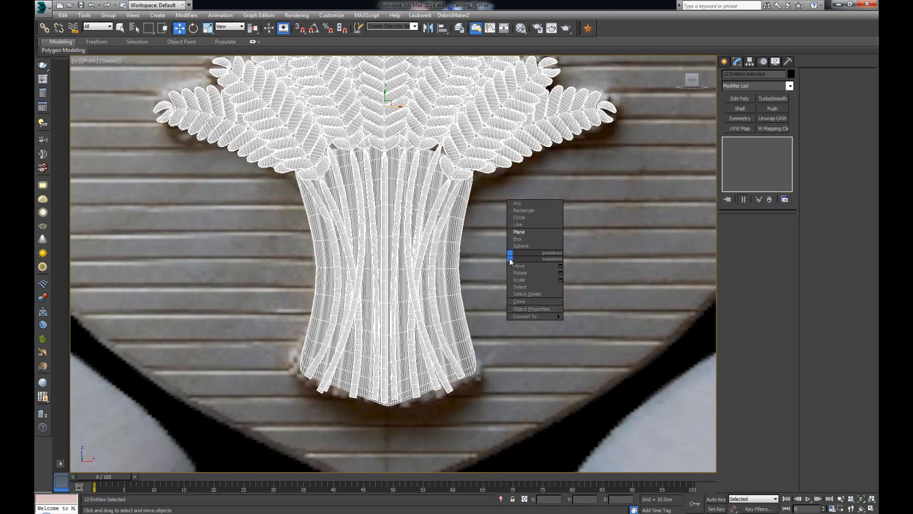
click(407, 257)
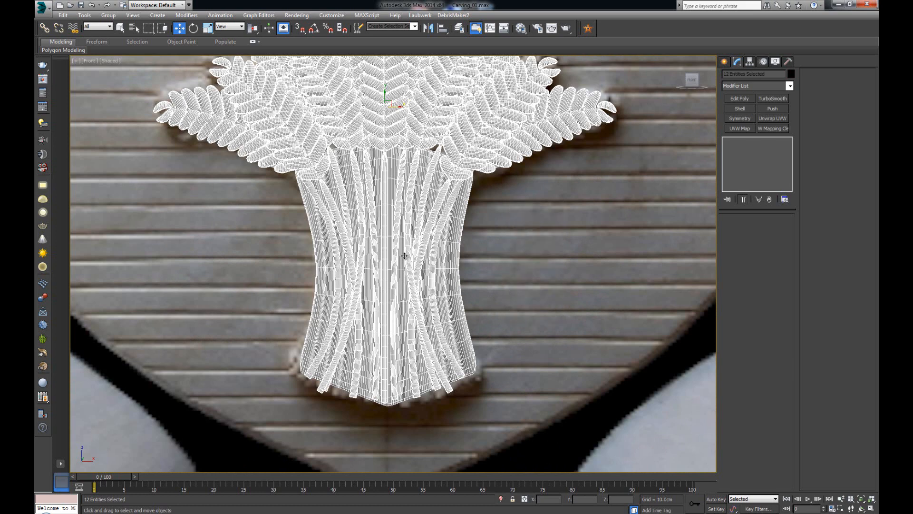
right_click(433, 249)
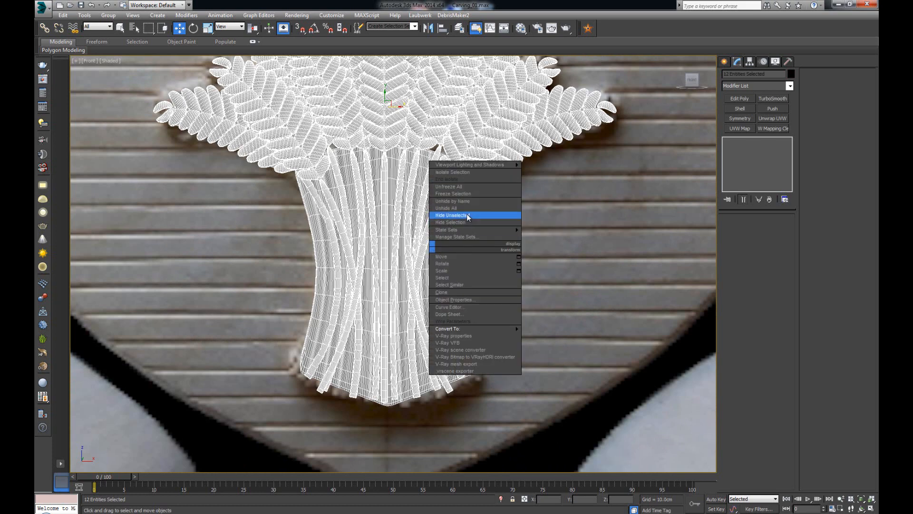
click(473, 222)
Draw a two-point line diagonally across the sheaf's binding, from its upper left end down to its lower right end.
right_click(426, 226)
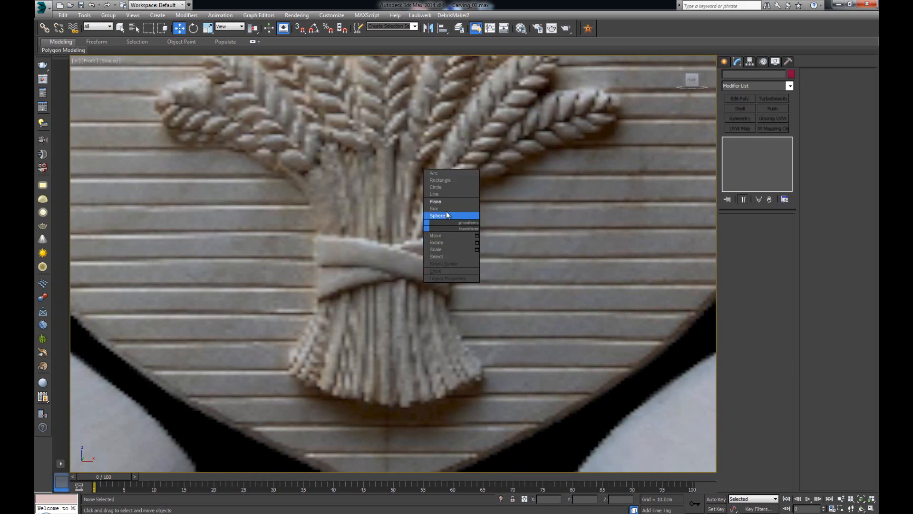
click(448, 195)
click(313, 245)
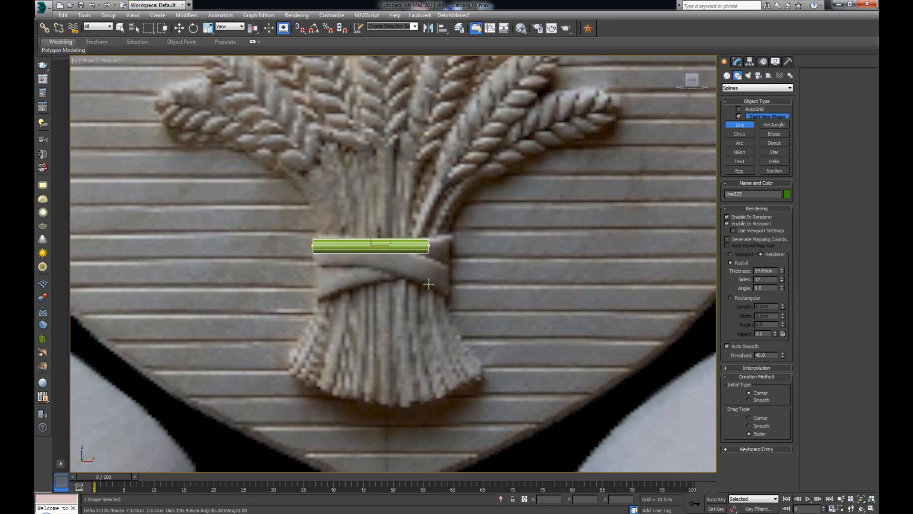
click(452, 282)
right_click(452, 281)
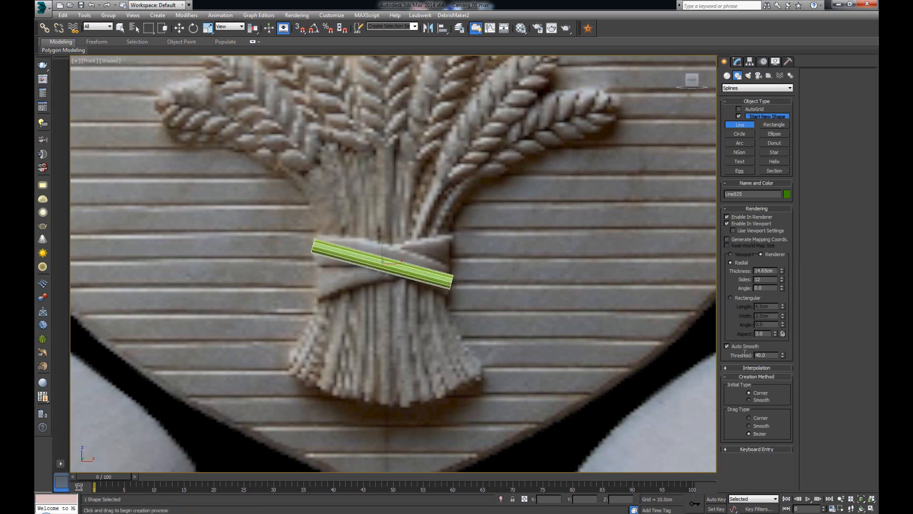
Give the line a rectangular cross-section with a length of about 9.7 cm and a width of about 31.3 cm.
click(731, 298)
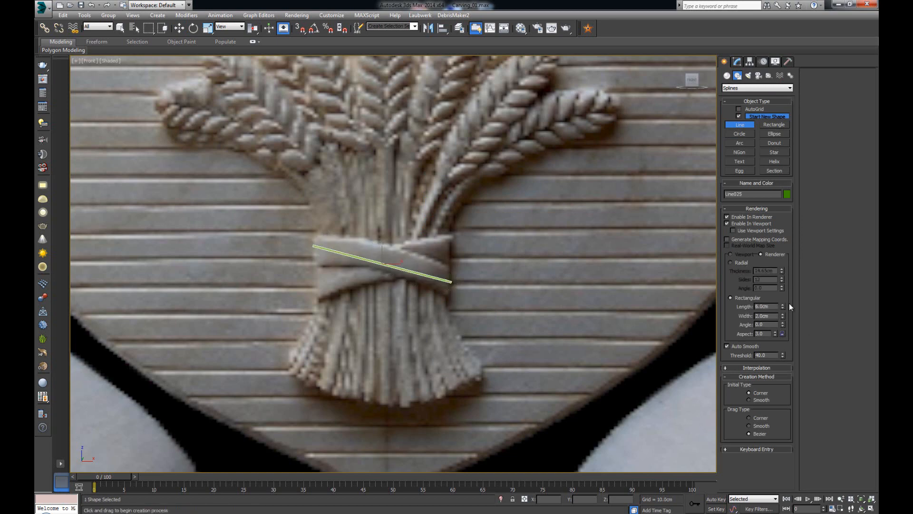
drag(783, 305, 791, 276)
drag(783, 316, 825, 188)
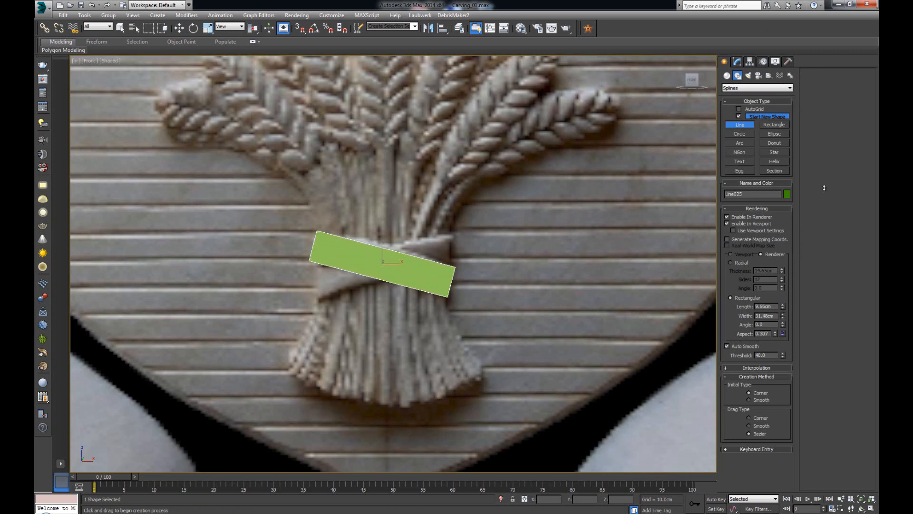
Add an Edit Poly modifier to the strap and remove the diagonal edge across its end face.
key(alt+w)
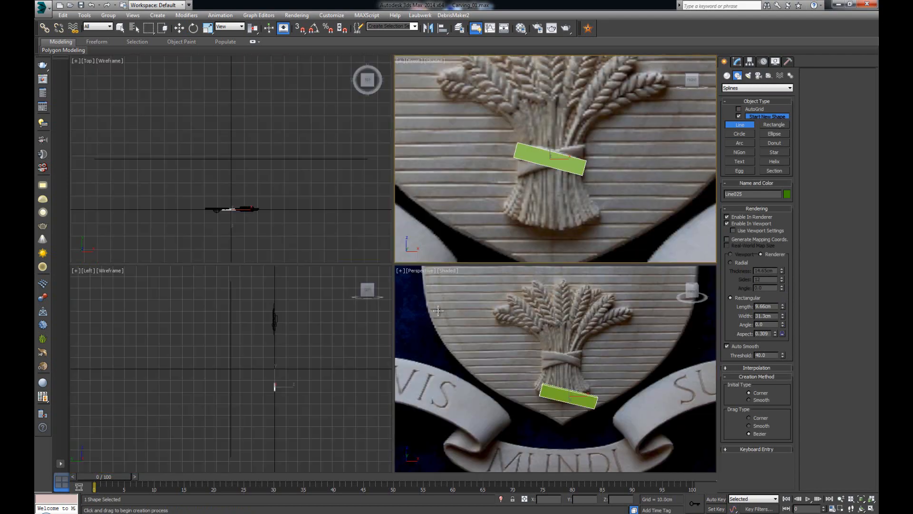
scroll(618, 382, up, 3)
key(alt+w)
alt+middle_drag(496, 340, 492, 296)
click(737, 61)
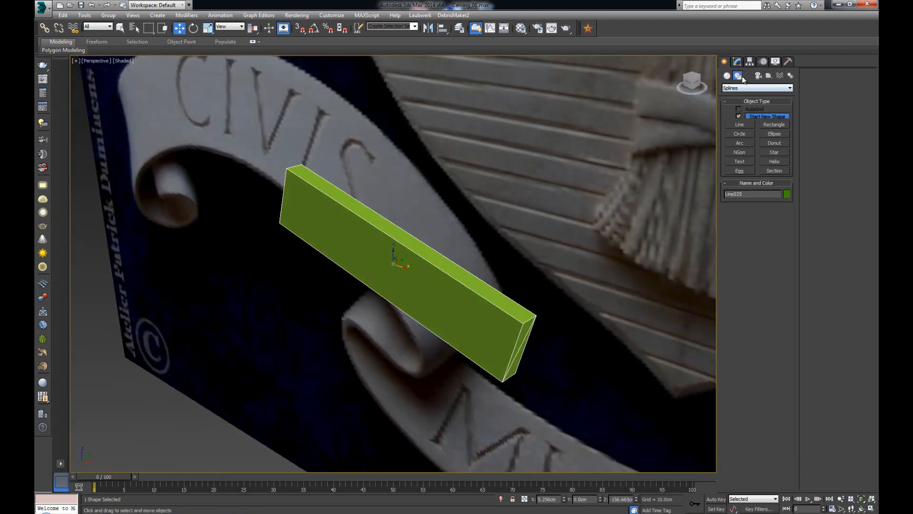
click(740, 99)
key(2)
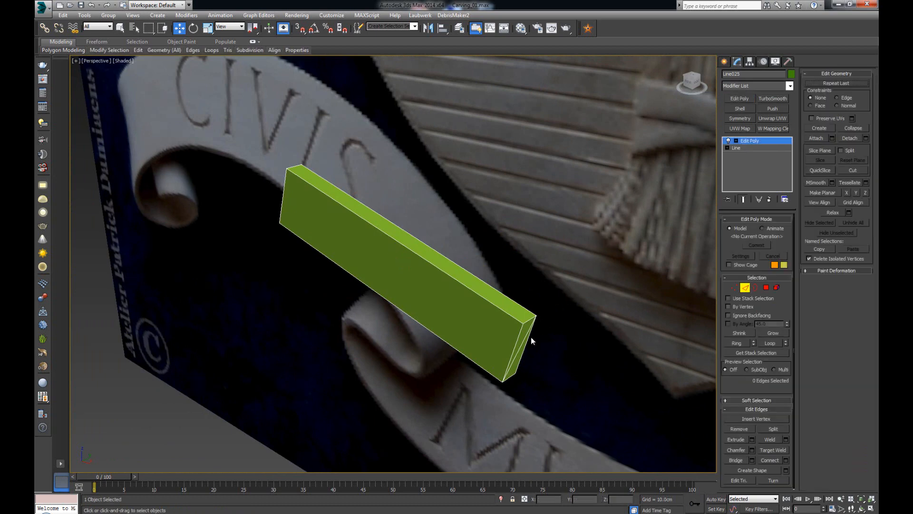
click(525, 338)
key(BackSpace)
Insert an edge loop near the strap's left end and move it slightly up and right to follow the reference binding's bend.
alt+middle_drag(442, 298, 478, 296)
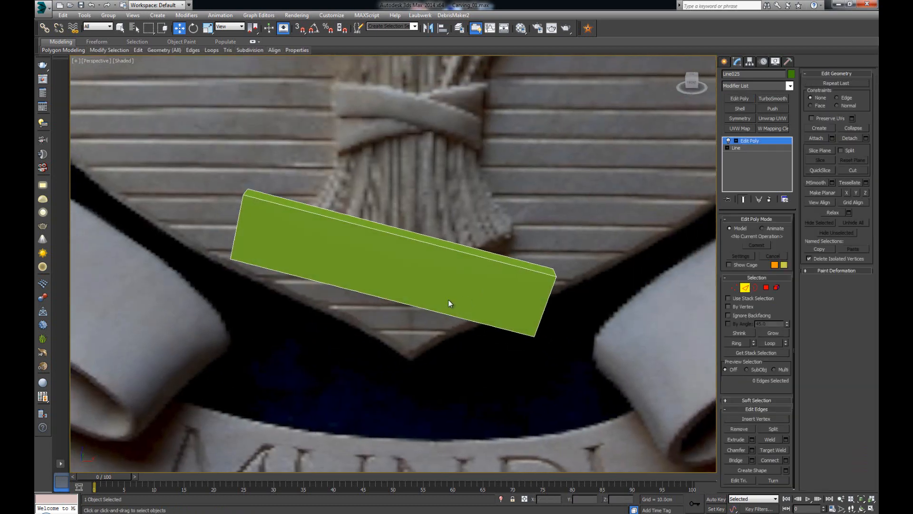
key(alt+s)
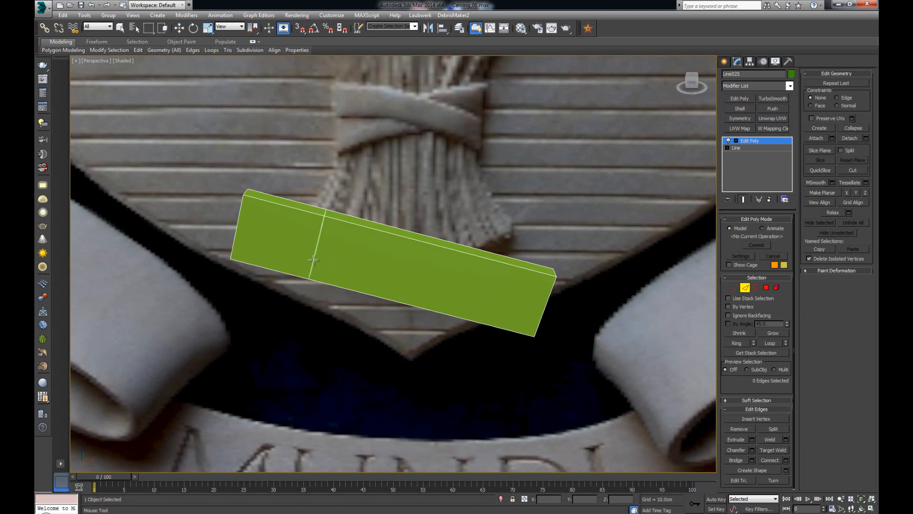
click(313, 260)
right_click(320, 266)
key(alt+w)
right_click(553, 198)
key(alt+w)
middle_drag(437, 237, 466, 213)
scroll(466, 213, up, 2)
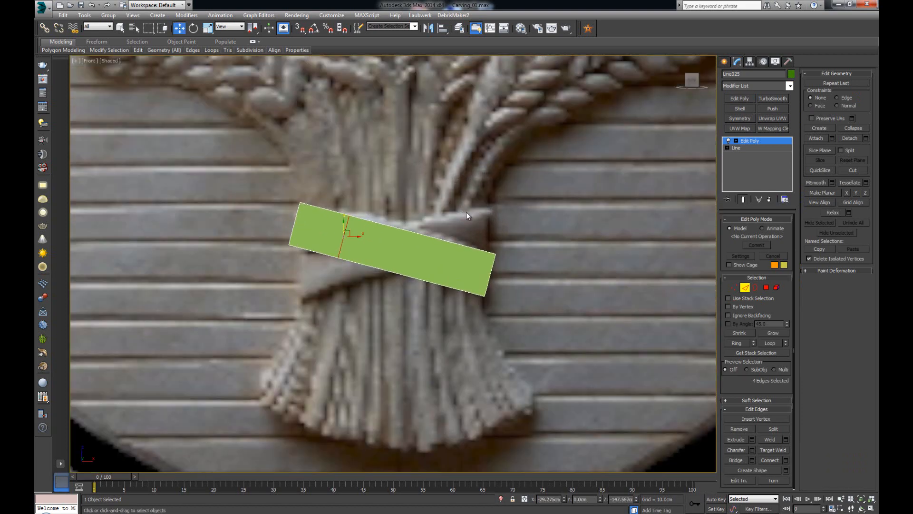
drag(348, 224, 355, 219)
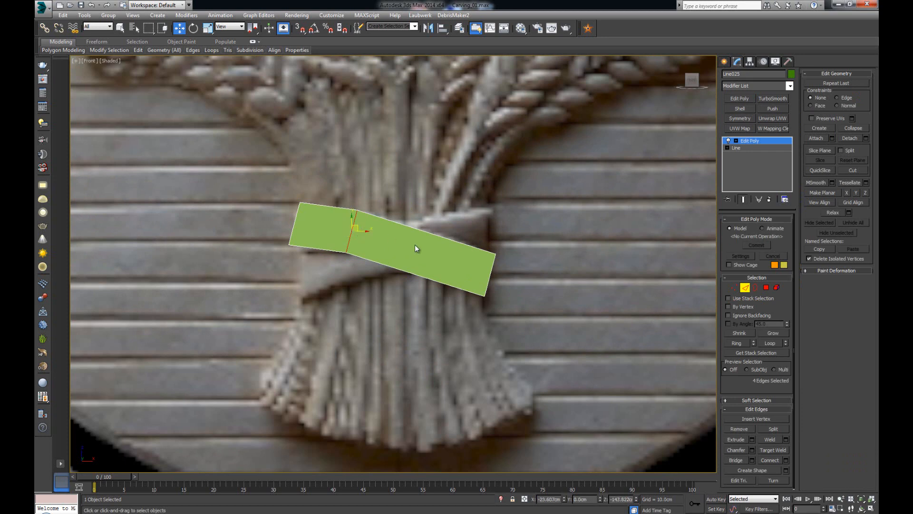
Insert an edge loop near the strap's right end and rotate the right end edges upright along the sheaf's side.
key(alt+s)
click(444, 252)
key(alt+w)
double_click(490, 280)
alt+drag(471, 264, 471, 303)
drag(497, 270, 513, 280)
key(e)
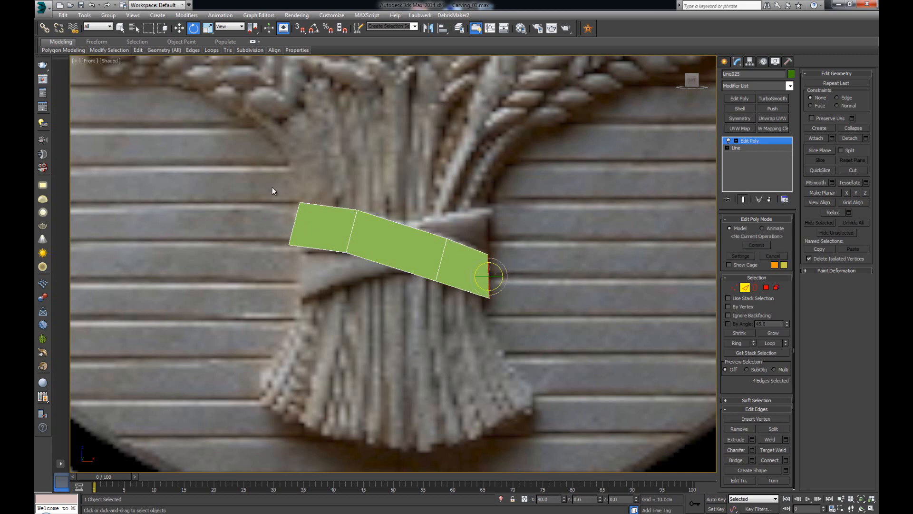
Rotate the strap's left end edges upright to match the reference, and leave edge editing.
drag(307, 255, 308, 256)
alt+drag(323, 196, 326, 270)
mouse_move(304, 234)
mouse_down()
mouse_move(324, 225)
mouse_move(300, 252)
mouse_move(302, 221)
mouse_up()
key(w)
click(745, 287)
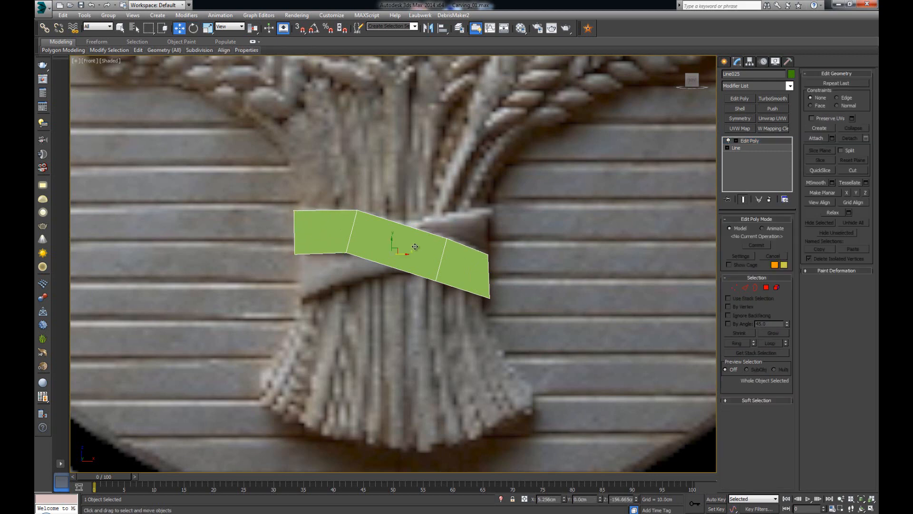
Insert an edge loop at the strap's middle and mirror the strap as a copy across the X axis.
key(2)
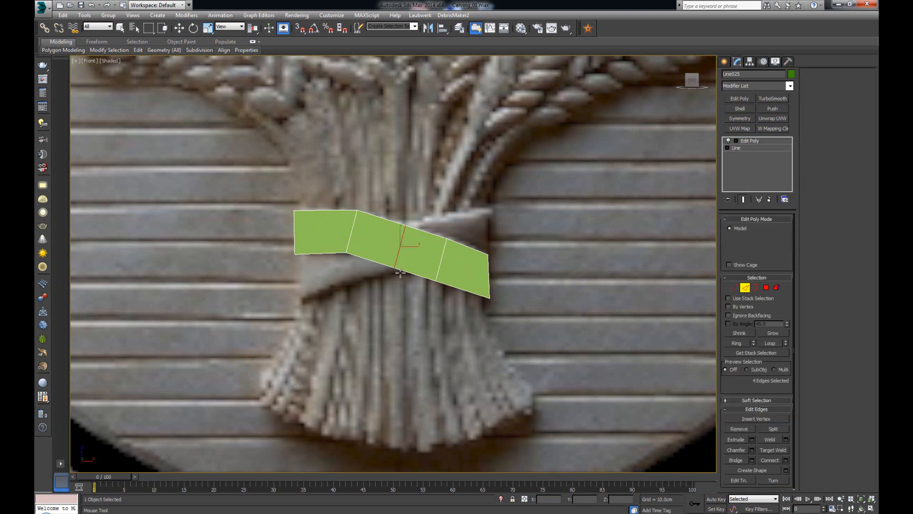
click(745, 287)
key(e)
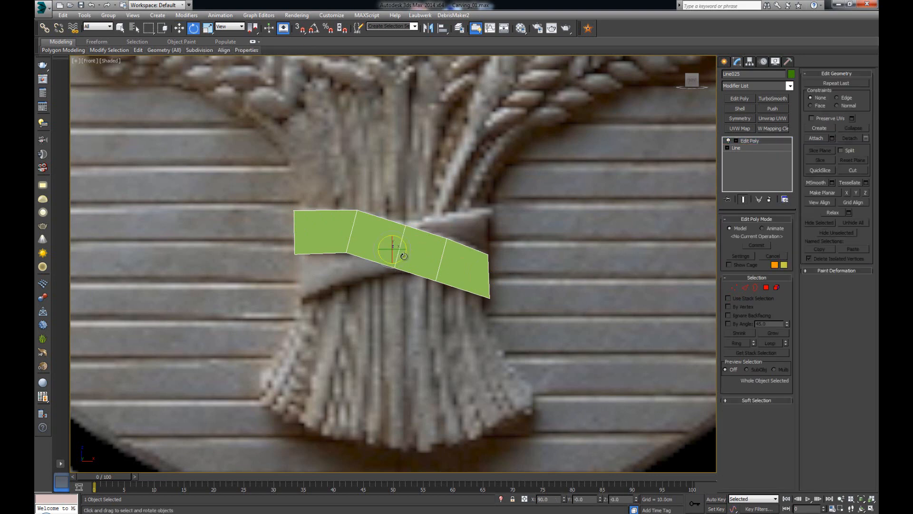
click(428, 28)
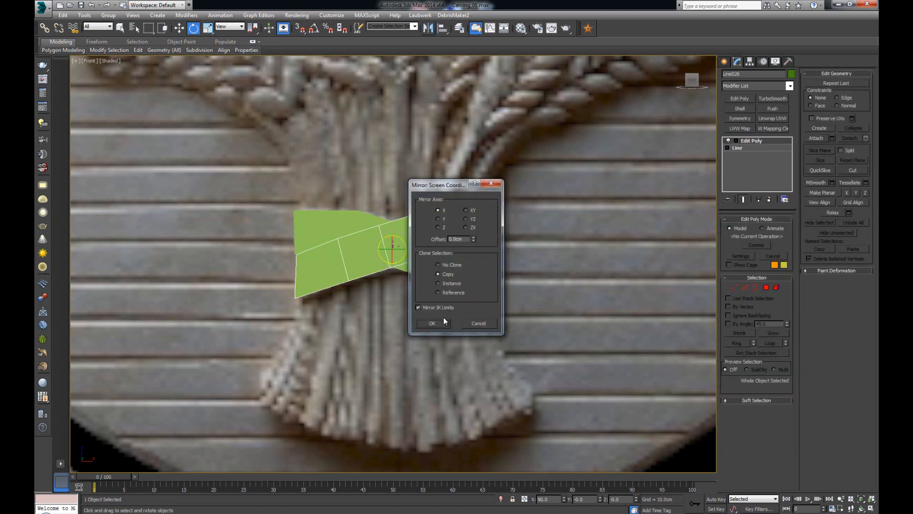
click(442, 324)
Push the mirrored strap's middle edge loop back about 10.3 cm along Y so it passes behind the first strap.
key(alt+w)
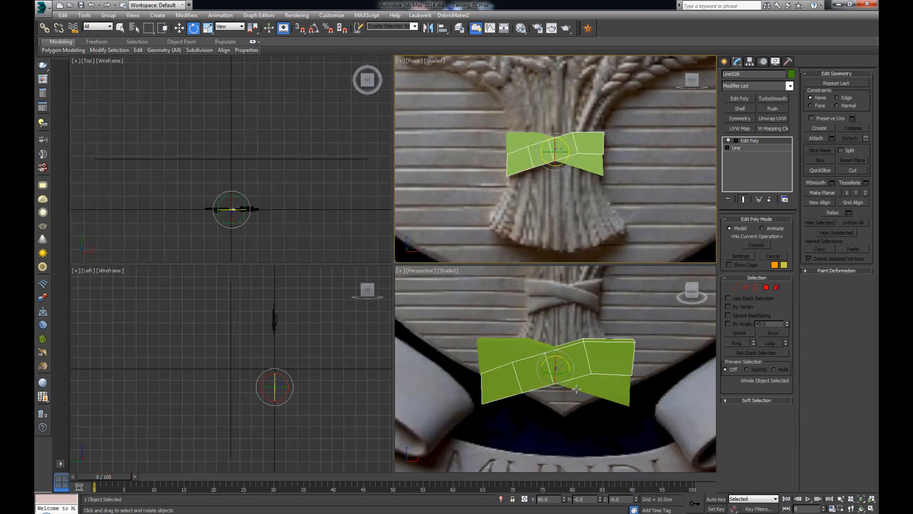
right_click(580, 391)
key(alt+w)
mouse_move(424, 272)
alt+middle_down()
mouse_move(446, 280)
mouse_move(439, 273)
alt+middle_up()
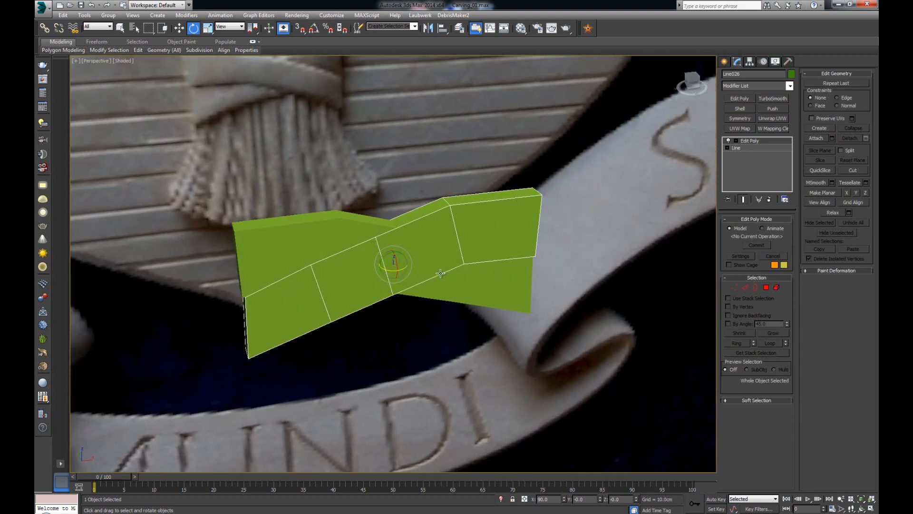
middle_drag(382, 206, 419, 236)
key(2)
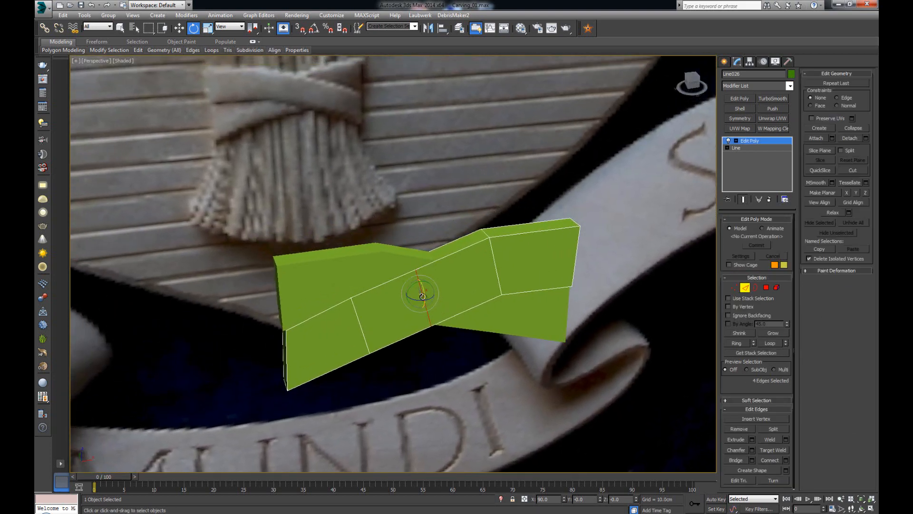
key(w)
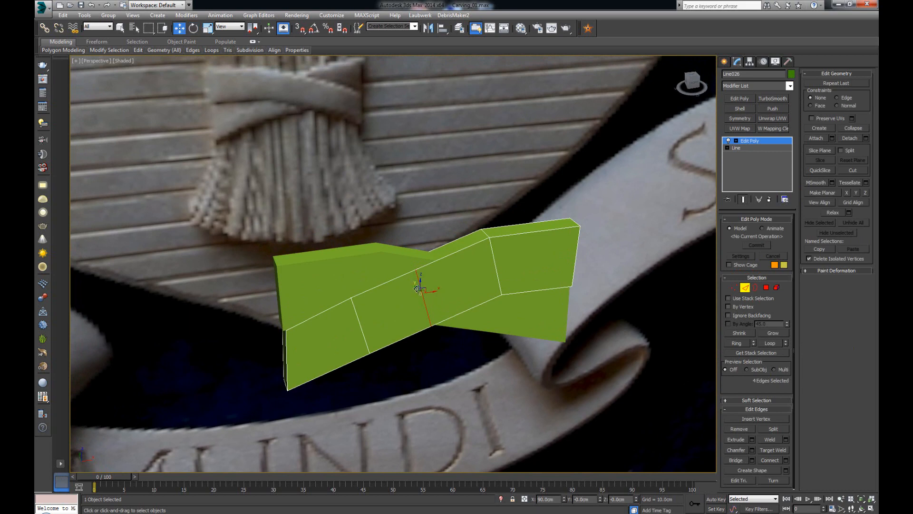
drag(418, 288, 409, 279)
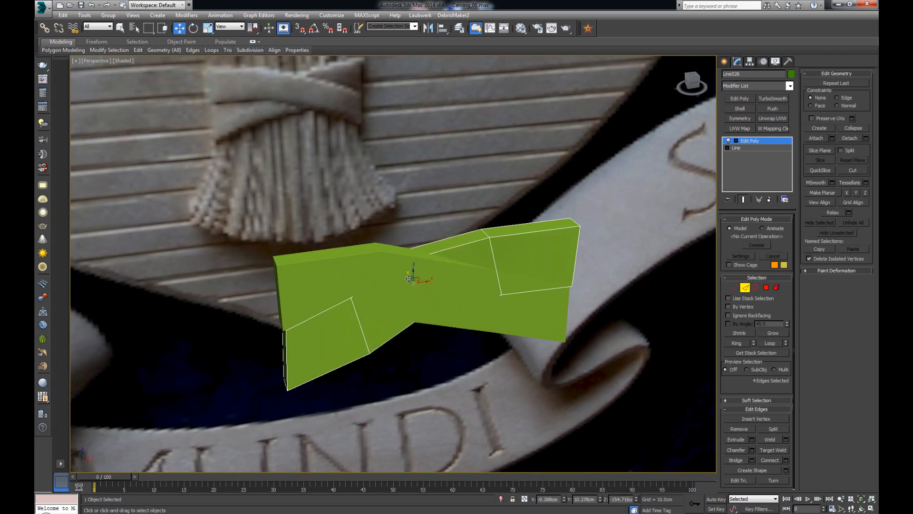
Pull the first strap's three inner edge loops forward along Y so it bulges over the mirrored strap, the left loop by about 7.6 cm.
click(347, 261)
click(411, 273)
click(746, 288)
click(425, 280)
key(2)
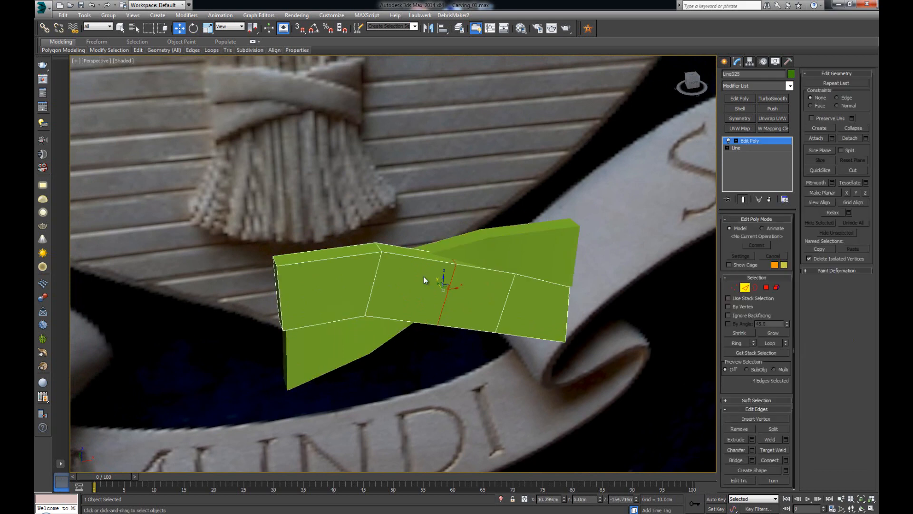
drag(441, 285, 507, 307)
click(504, 308)
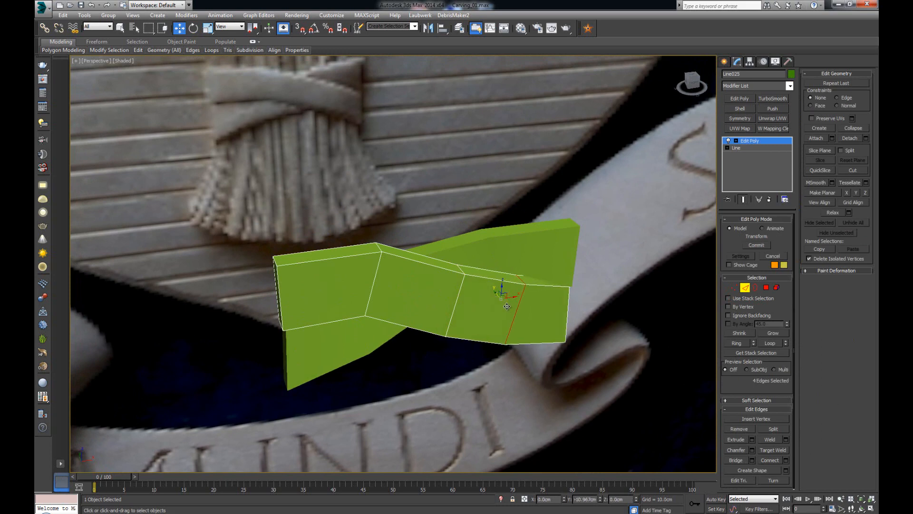
click(376, 275)
drag(365, 272, 374, 280)
alt+middle_drag(375, 282, 373, 258)
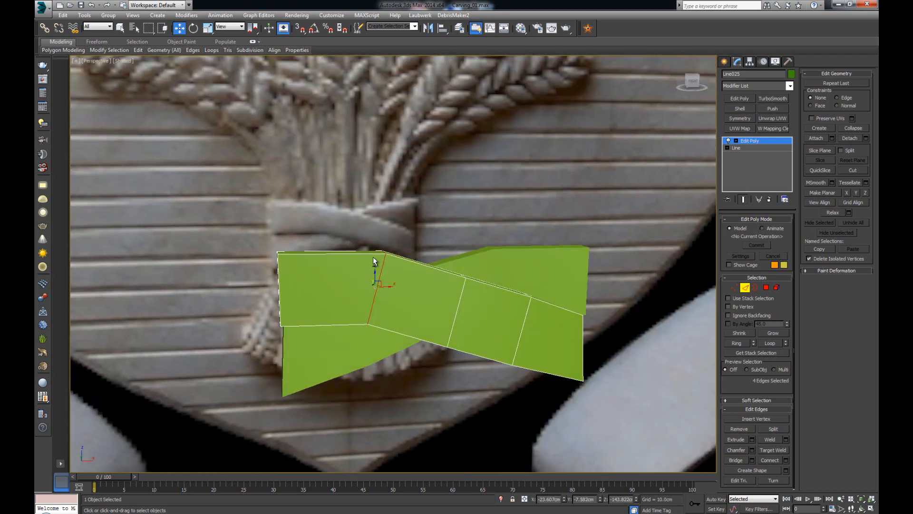
Adjust the mirrored strap's edge loops on both sides of the middle along Y, curving it behind the first strap, and leave edge editing.
click(748, 290)
click(540, 268)
alt+middle_drag(540, 271, 489, 287)
key(2)
double_click(493, 286)
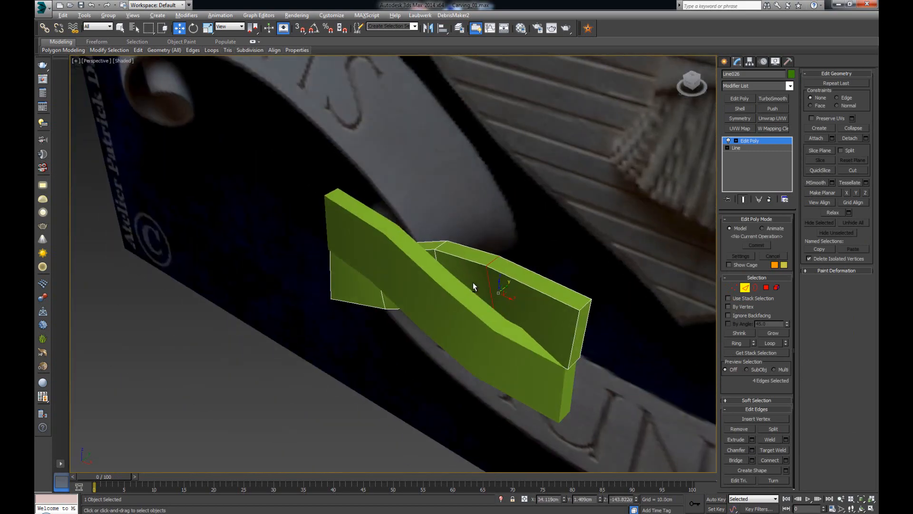
alt+middle_drag(473, 282, 564, 235)
double_click(459, 299)
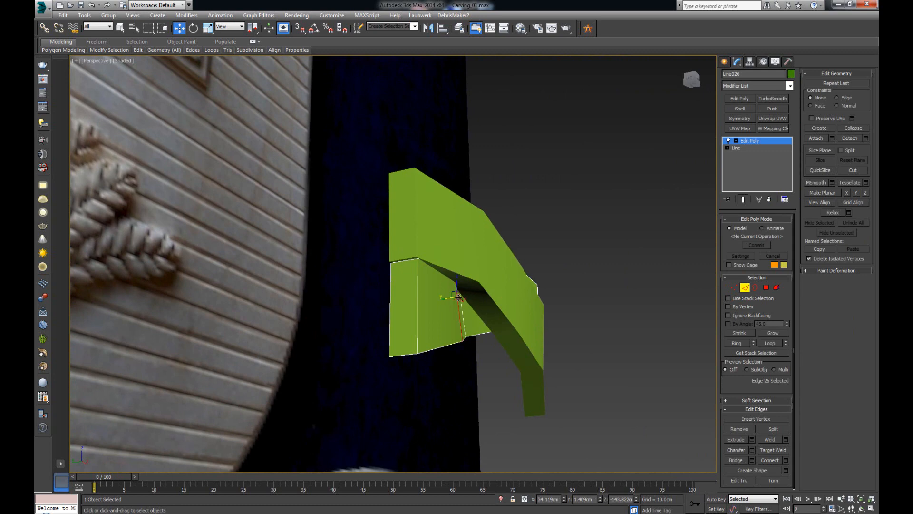
drag(437, 301, 427, 302)
mouse_move(426, 301)
alt+middle_down()
mouse_move(456, 287)
mouse_move(436, 294)
alt+middle_up()
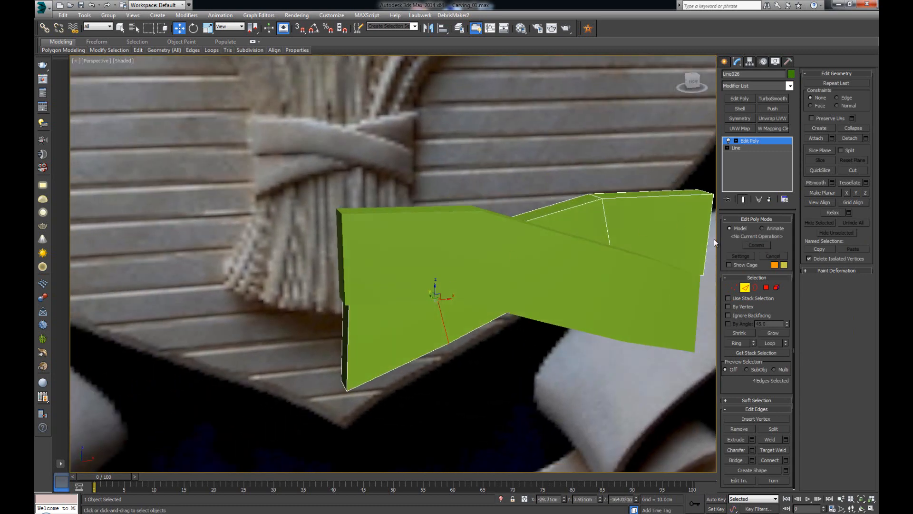
click(745, 289)
Delete the end-cap polygon at the right end of the mirrored strap.
middle_drag(547, 187, 486, 185)
scroll(490, 186, down, 4)
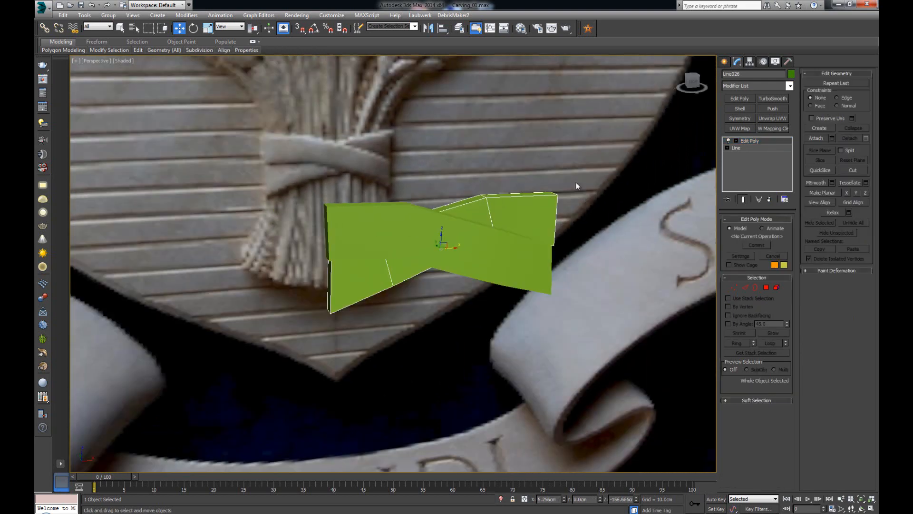
alt+middle_drag(576, 183, 523, 189)
alt+middle_drag(566, 170, 491, 205)
scroll(461, 238, up, 5)
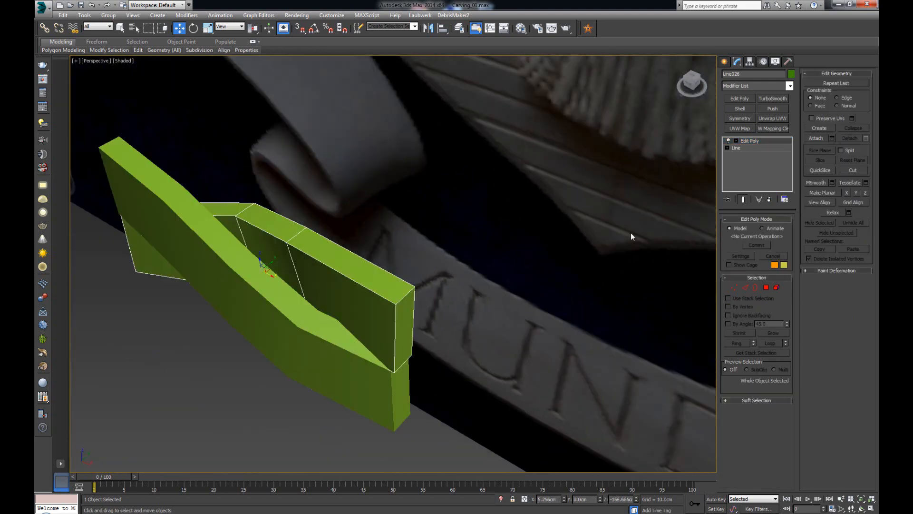
click(766, 287)
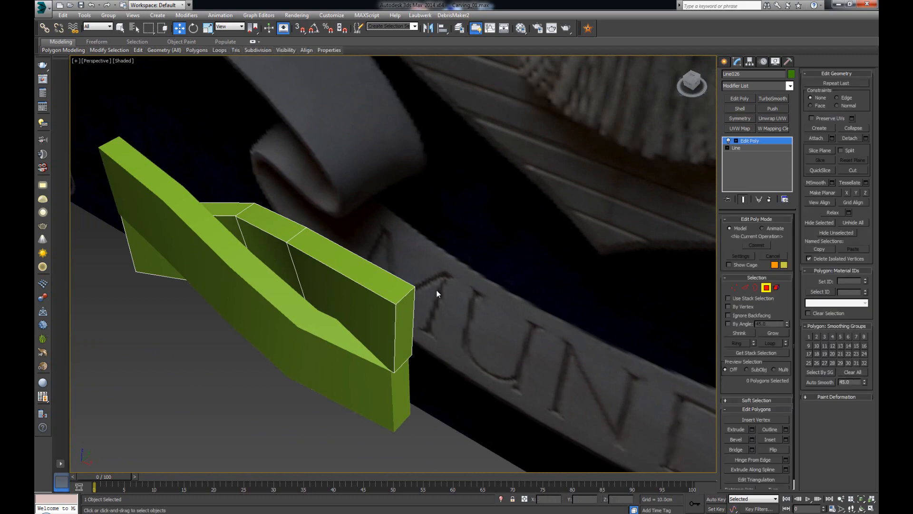
click(408, 316)
key(Delete)
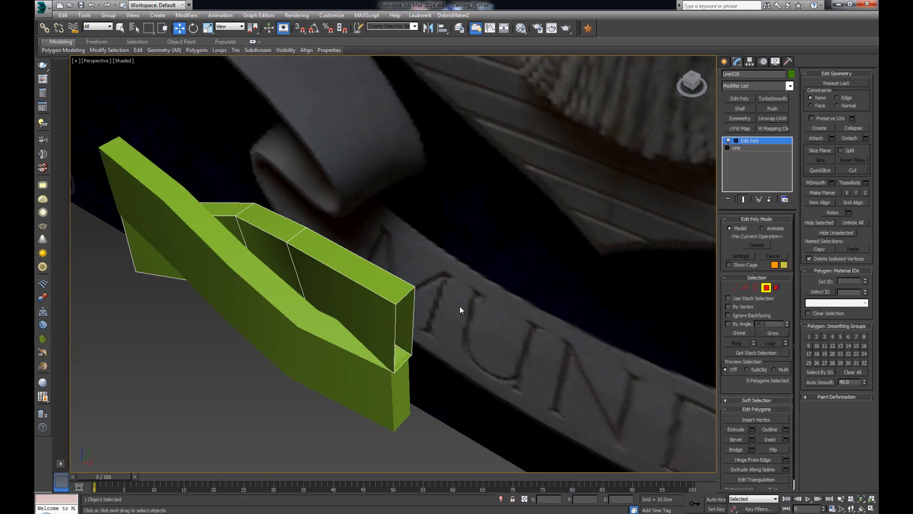
Extend the mirrored strap's open right border by two segments, rotating it between them so the end wraps back toward the backing plane.
key(3)
click(415, 326)
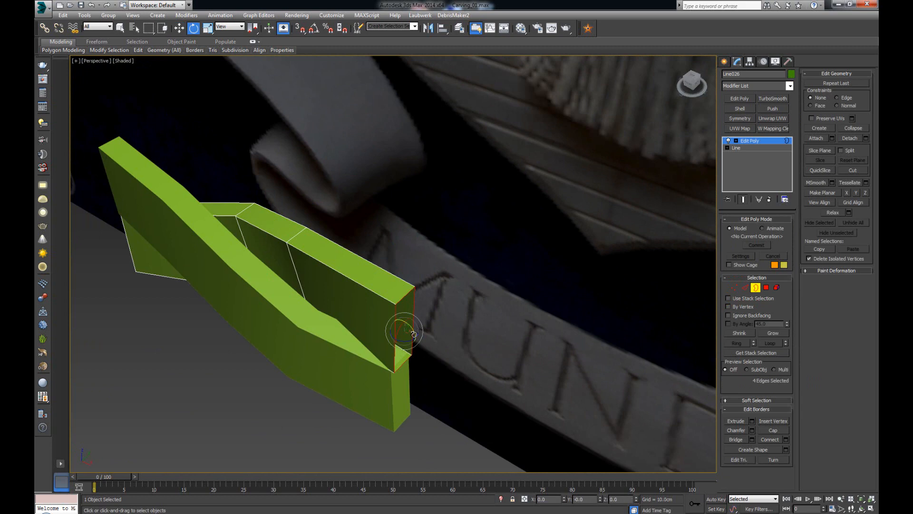
shift+drag(413, 331, 507, 324)
key(e)
alt+middle_drag(507, 324, 442, 329)
key(w)
drag(461, 332, 484, 336)
key(e)
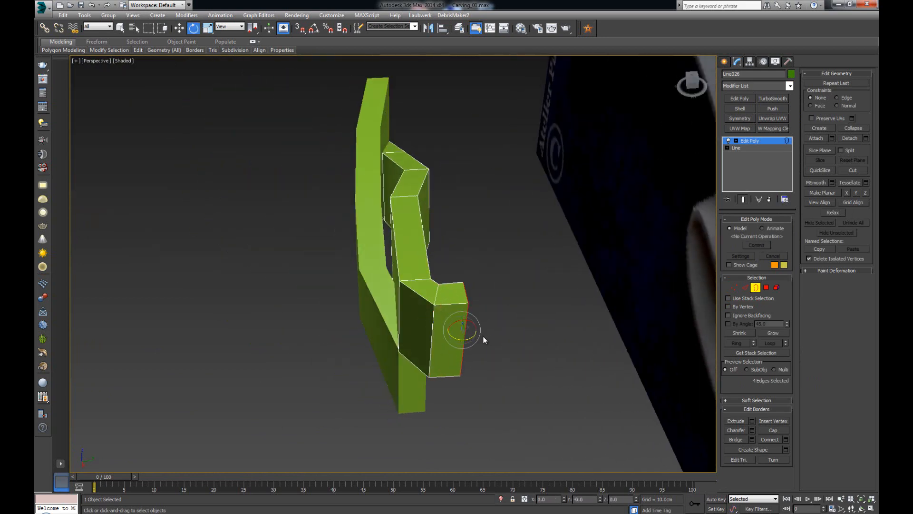
Remove the mirrored strap's left end cap and extend the open border by two segments, rotating it so the end wraps backward.
alt+middle_drag(483, 336, 347, 392)
middle_drag(347, 393, 529, 233)
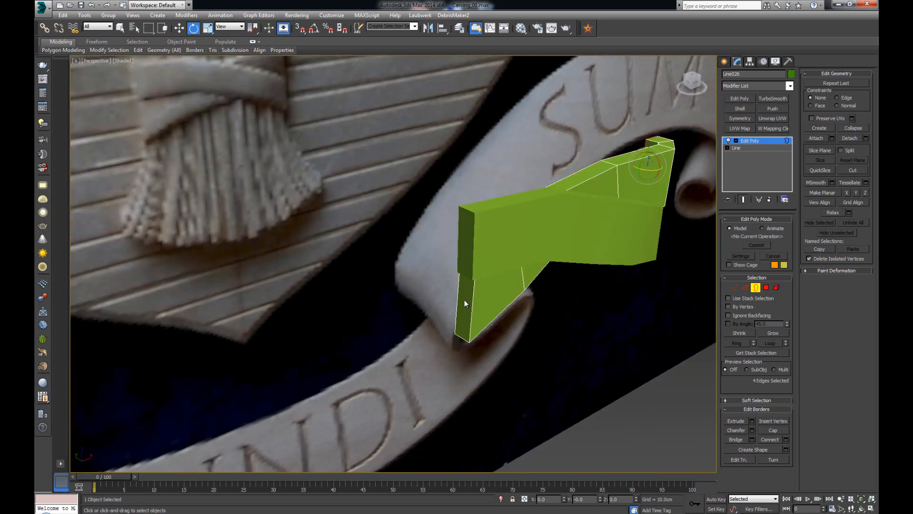
click(765, 288)
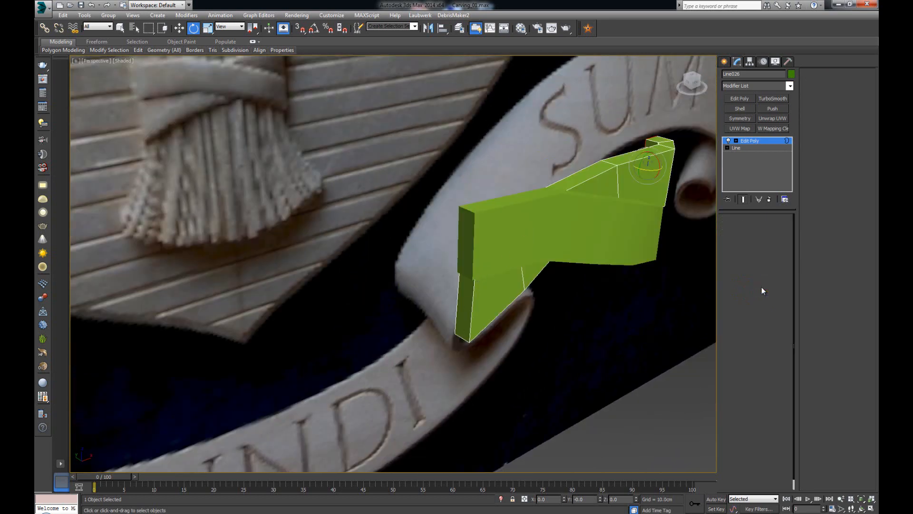
key(3)
click(464, 311)
key(w)
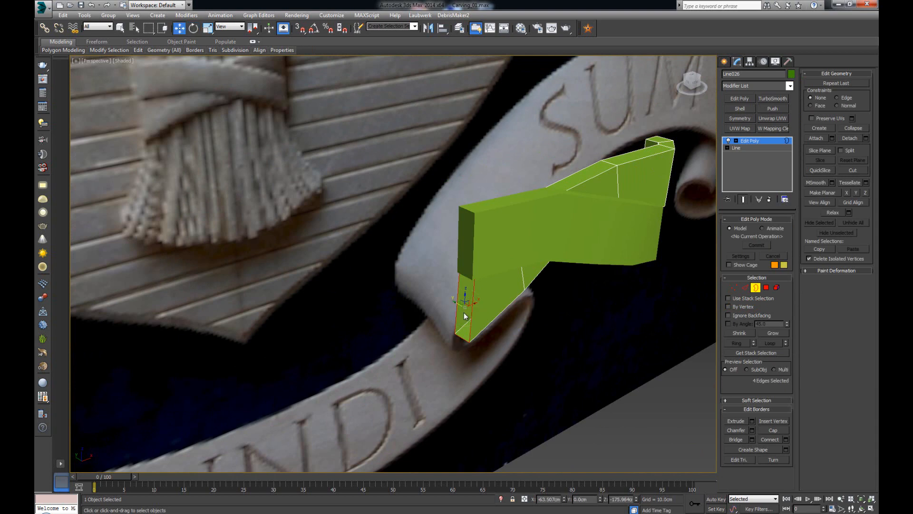
shift+drag(474, 304, 405, 322)
key(e)
alt+middle_drag(406, 322, 461, 310)
scroll(461, 309, up, 2)
key(w)
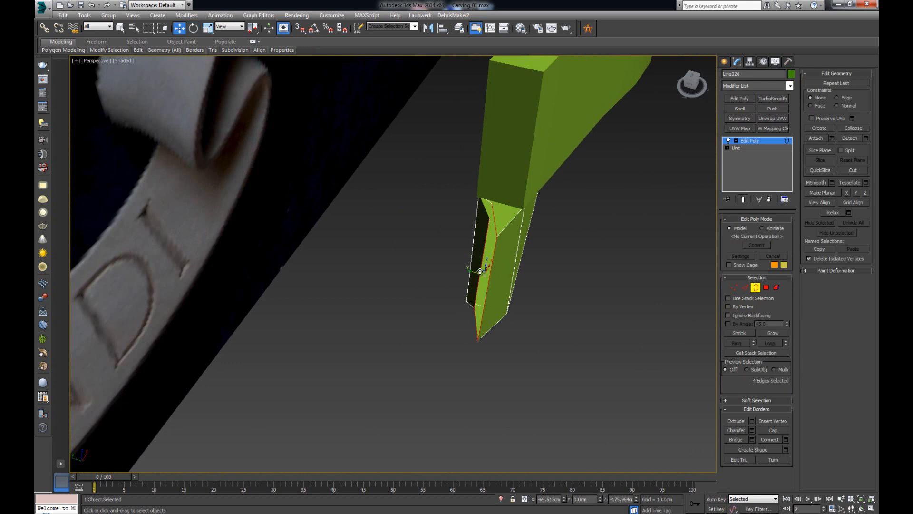
shift+drag(480, 270, 395, 275)
key(e)
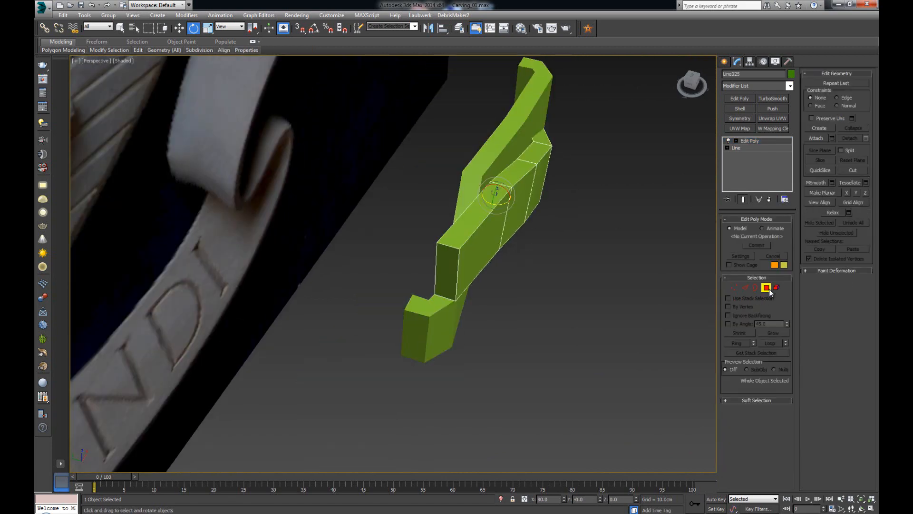
Delete the end-cap polygons at both ends of the first strap.
click(766, 287)
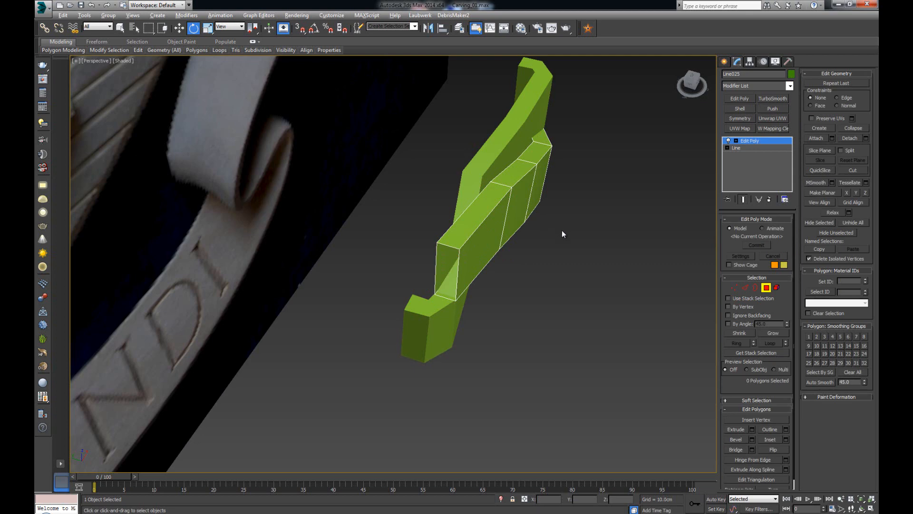
alt+middle_drag(562, 231, 558, 255)
click(579, 281)
key(Delete)
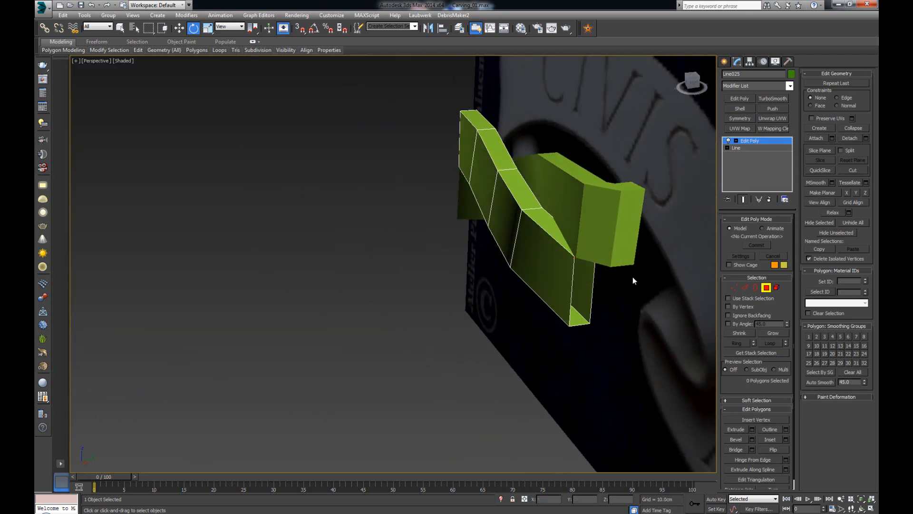
Extend the first strap's open right border by two segments, rotating it between them so the end wraps backward.
key(3)
click(590, 300)
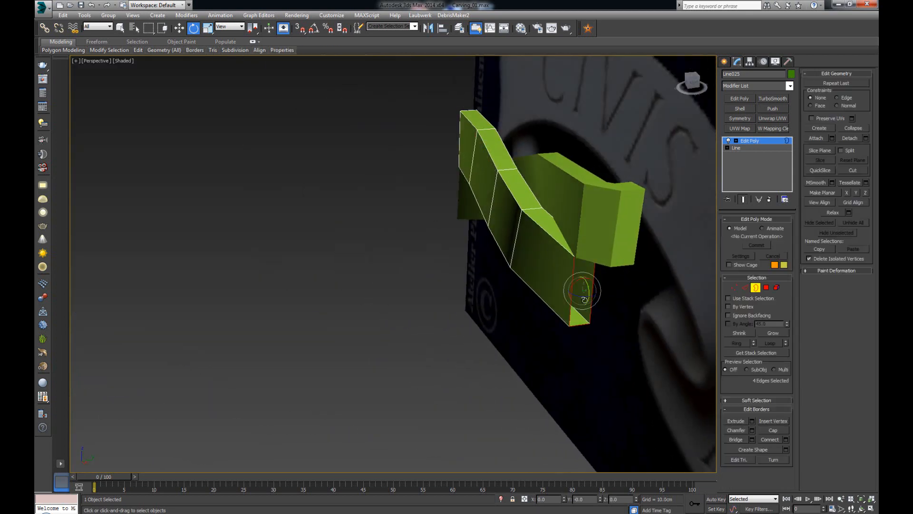
key(w)
shift+drag(586, 291, 605, 300)
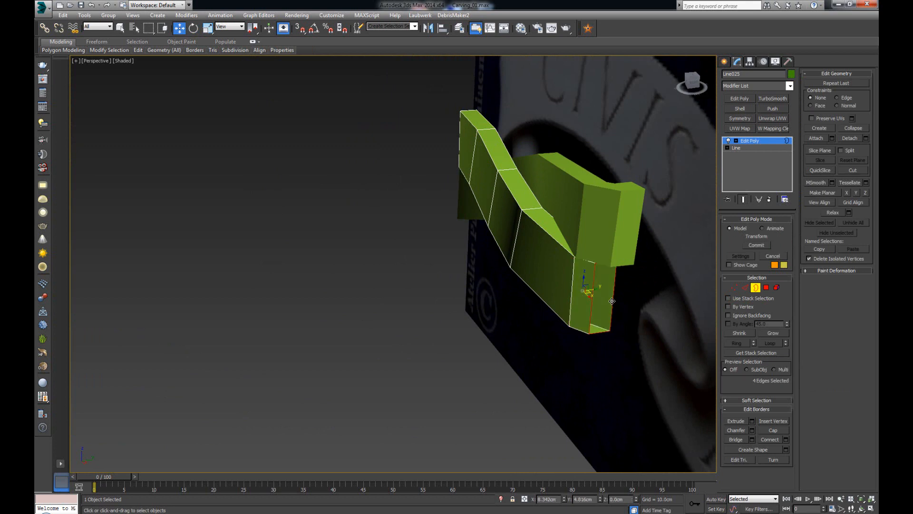
key(e)
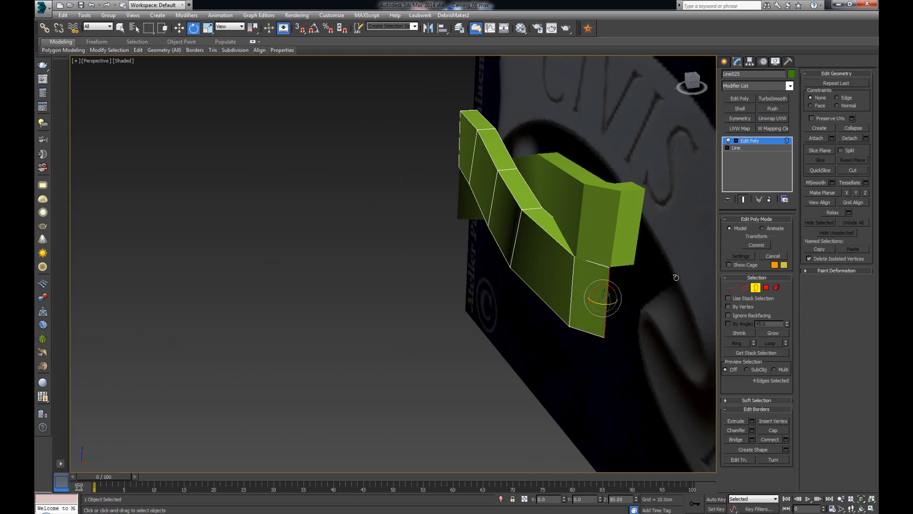
key(w)
shift+drag(612, 296, 636, 295)
Extend the first strap's open left border by two segments, the last about 8 cm back along Y, and leave border editing.
alt+middle_drag(550, 277, 599, 265)
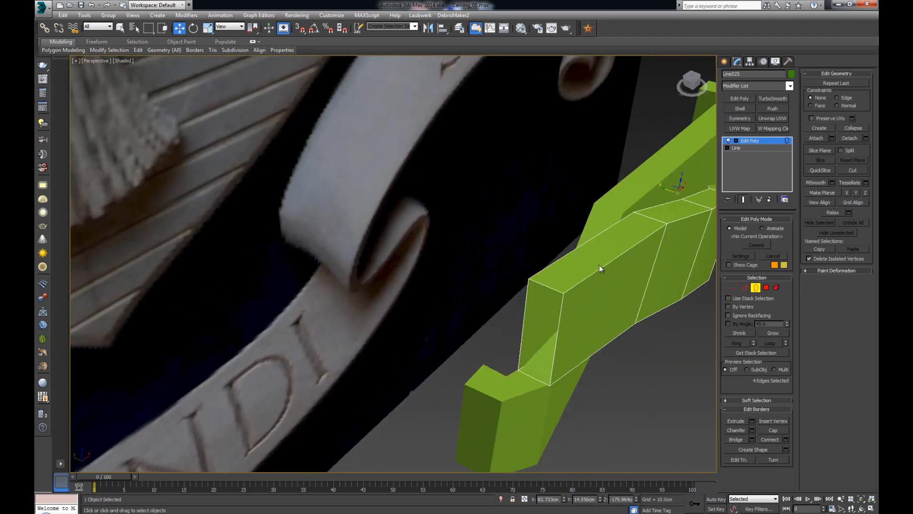
click(562, 314)
shift+drag(545, 329, 462, 324)
key(e)
key(w)
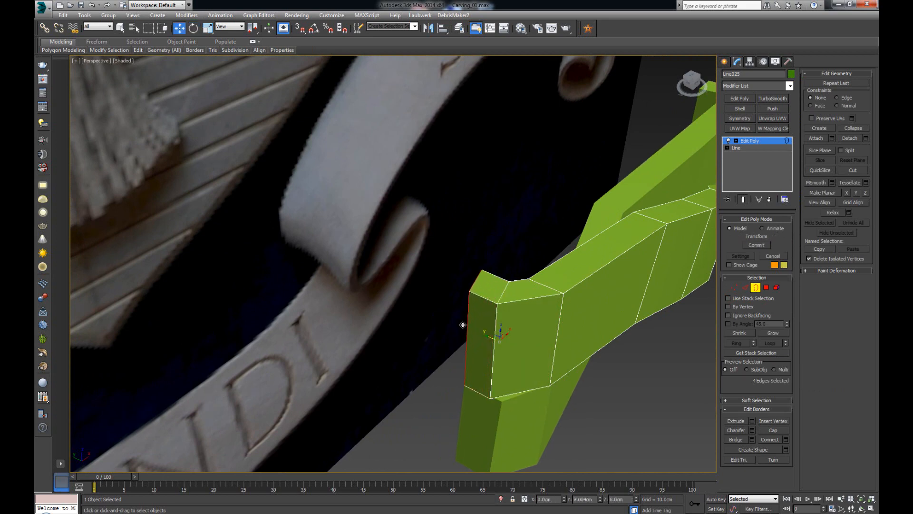
click(756, 288)
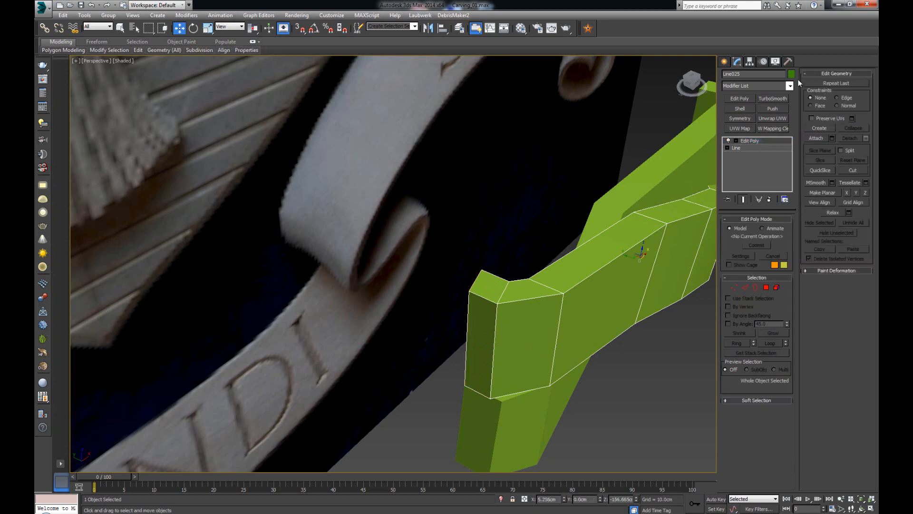
Apply a TurboSmooth modifier to the first strap and to the mirrored strap.
click(771, 98)
click(596, 169)
scroll(597, 167, down, 3)
alt+middle_drag(597, 167, 370, 143)
scroll(421, 170, up, 2)
click(297, 84)
key(z)
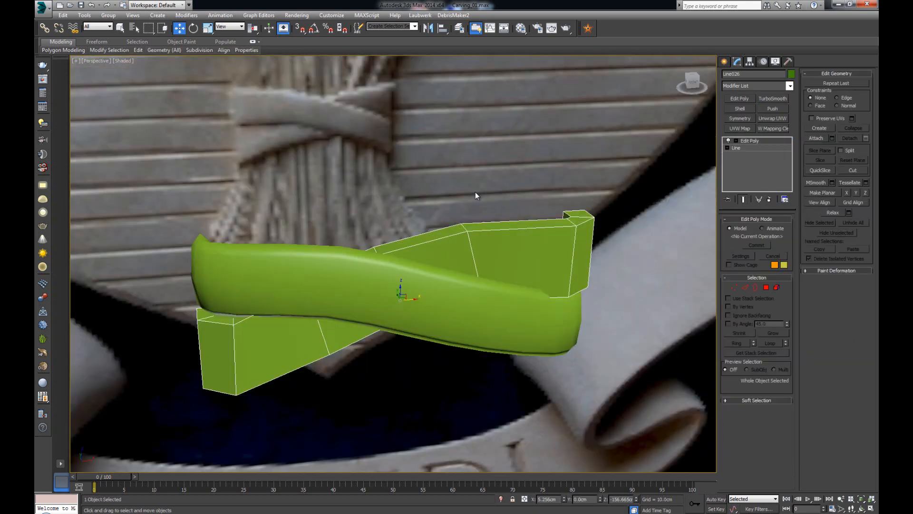
click(772, 99)
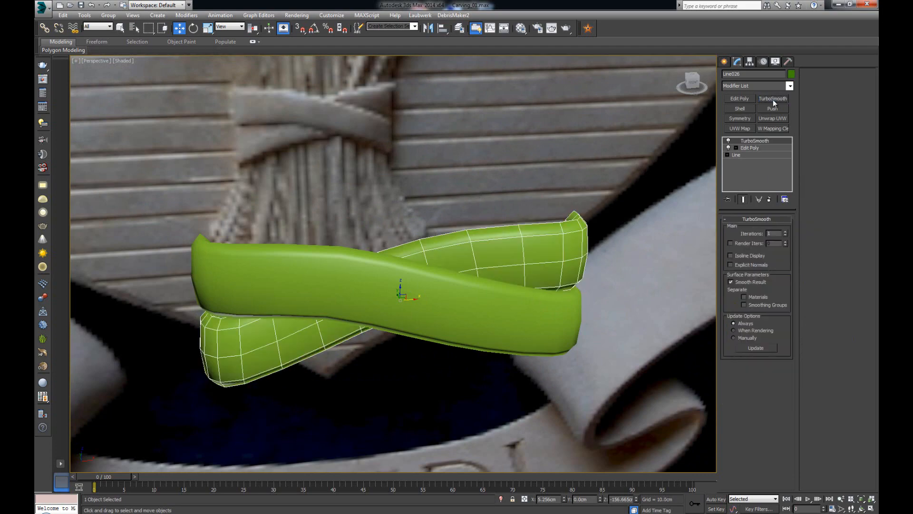
Set the TurboSmooth iterations to 2 on both the mirrored strap and the first strap.
click(530, 134)
click(473, 296)
alt+middle_drag(473, 295, 502, 250)
click(439, 329)
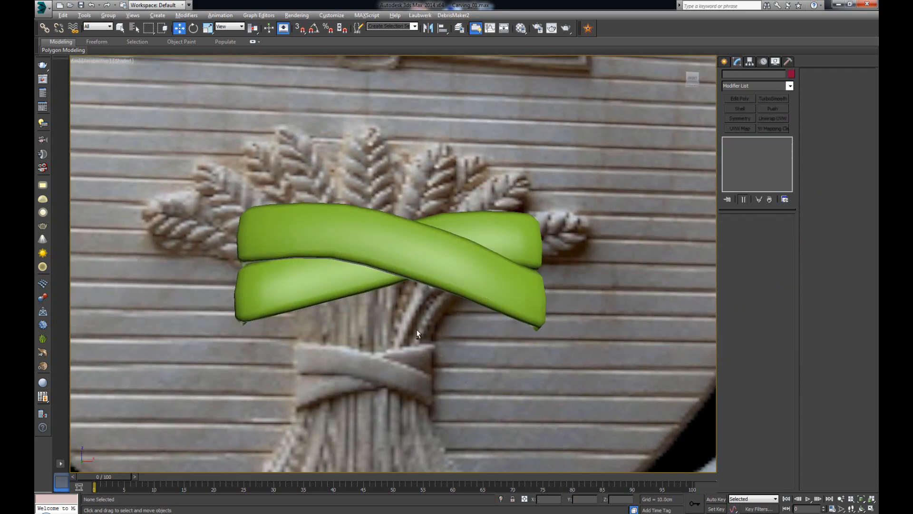
alt+middle_drag(417, 330, 424, 346)
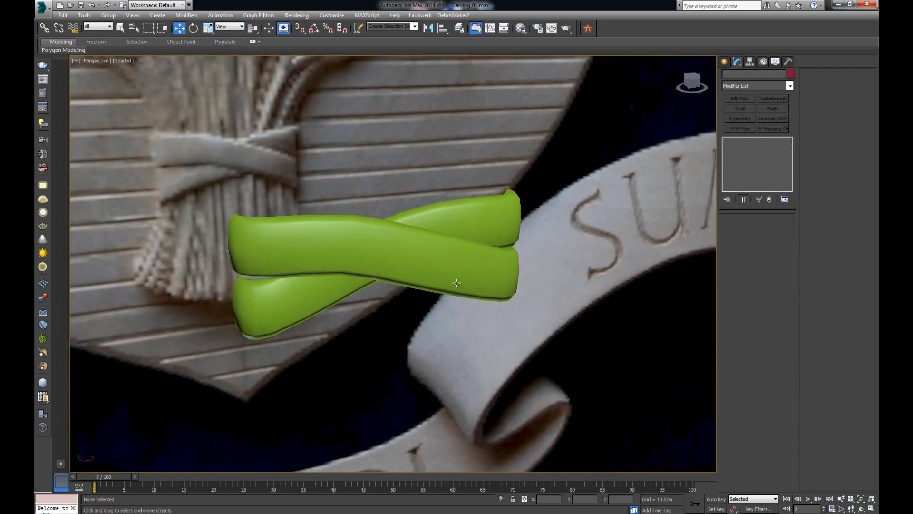
click(474, 233)
click(785, 232)
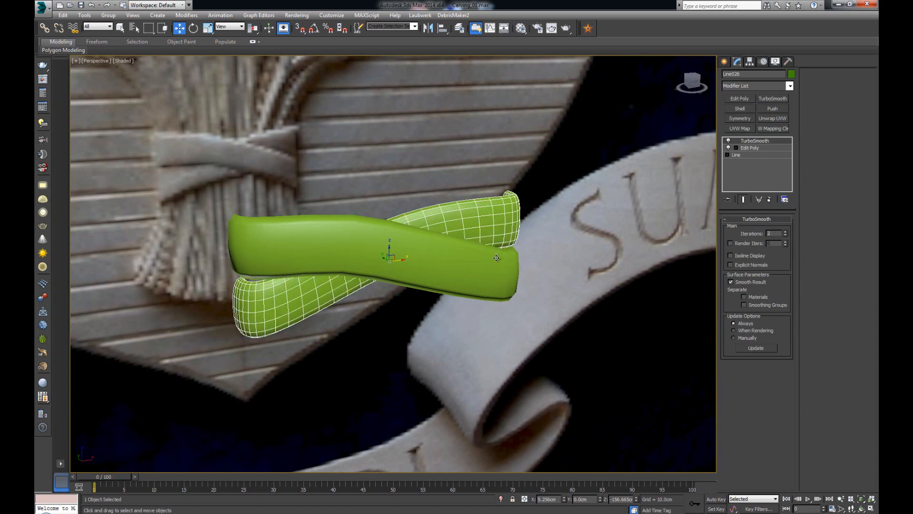
click(496, 258)
click(786, 233)
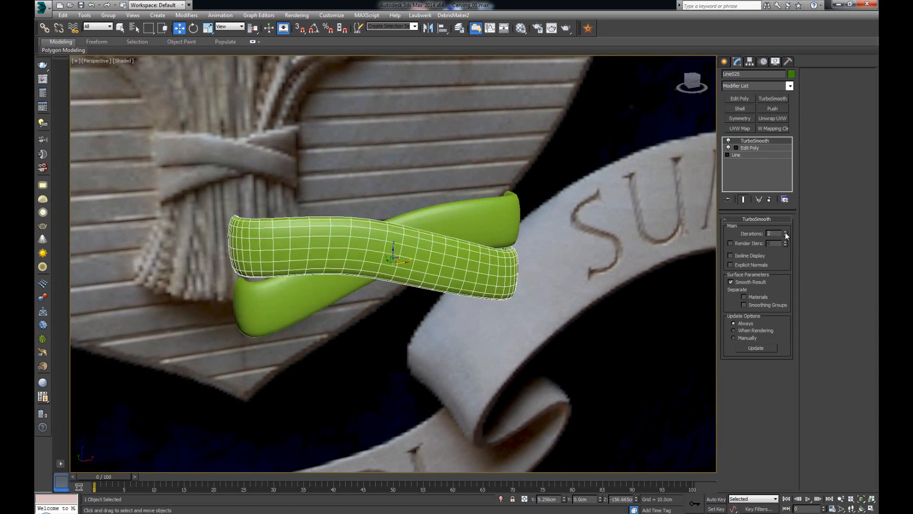
Clear the selection and unhide all objects to bring back the wheat sheaf and ridged backing.
click(589, 233)
right_click(543, 224)
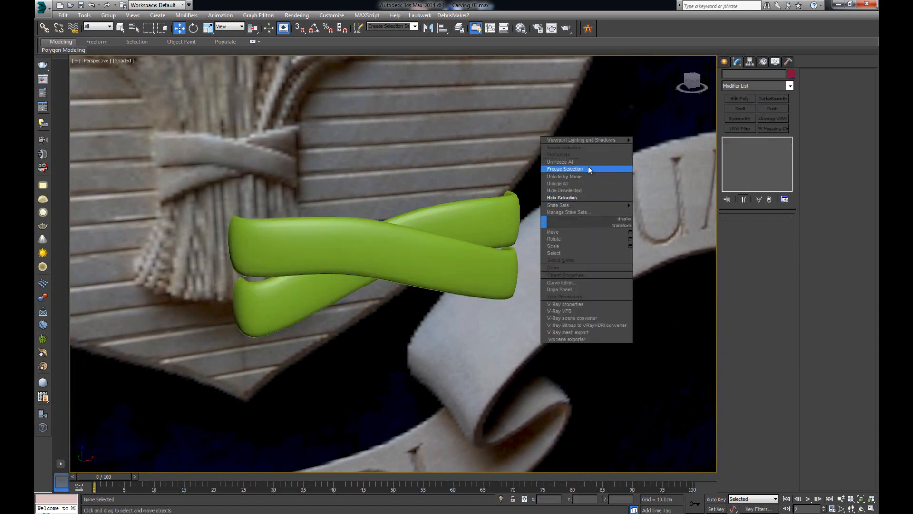
click(591, 184)
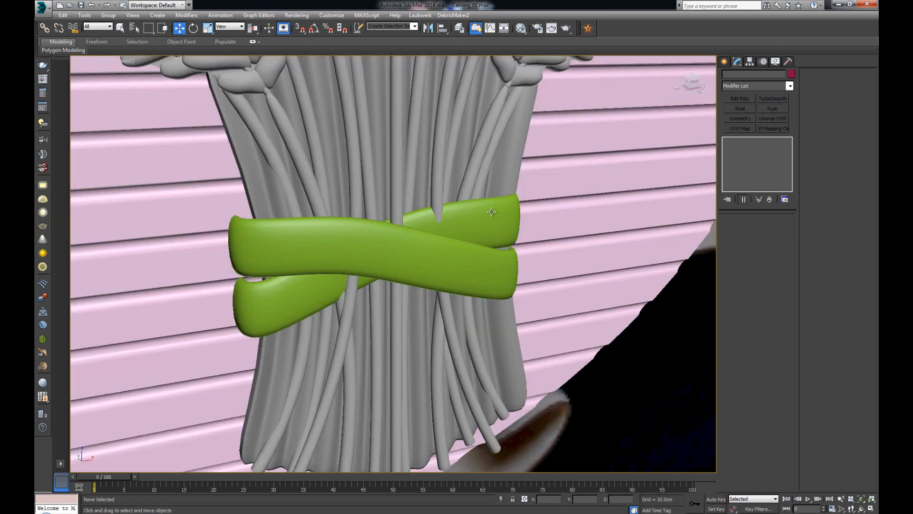
Select both binding straps and move them forward about 5.2 cm along Y so they sit in front of the stems.
scroll(468, 257, down, 6)
alt+middle_drag(514, 264, 460, 284)
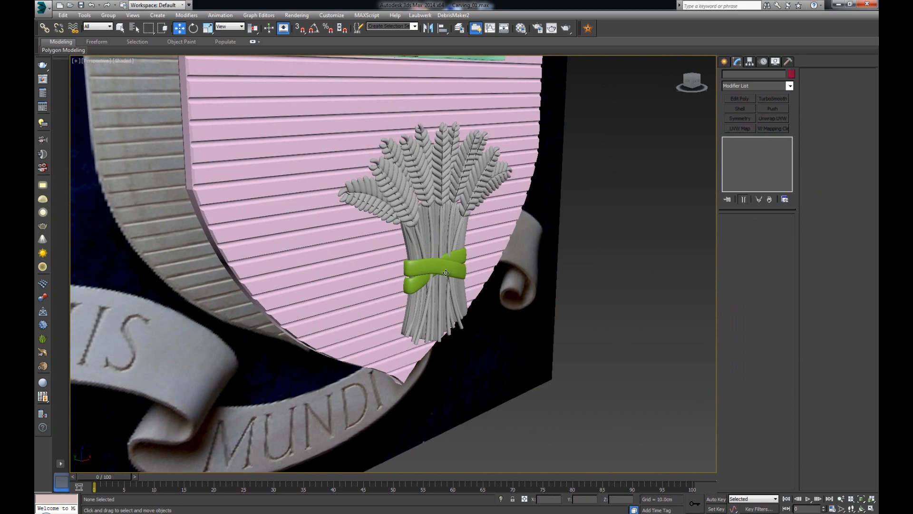
click(445, 272)
scroll(446, 272, up, 5)
ctrl+click(387, 292)
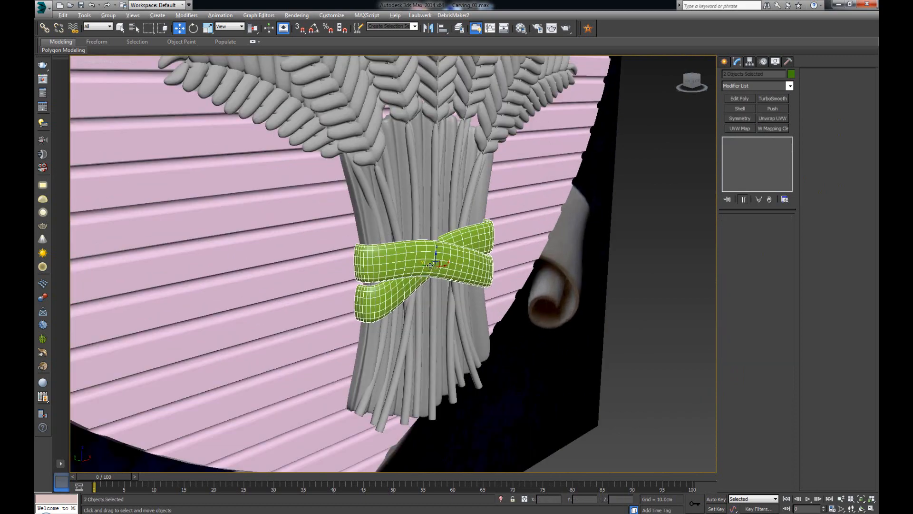
alt+middle_drag(424, 265, 466, 270)
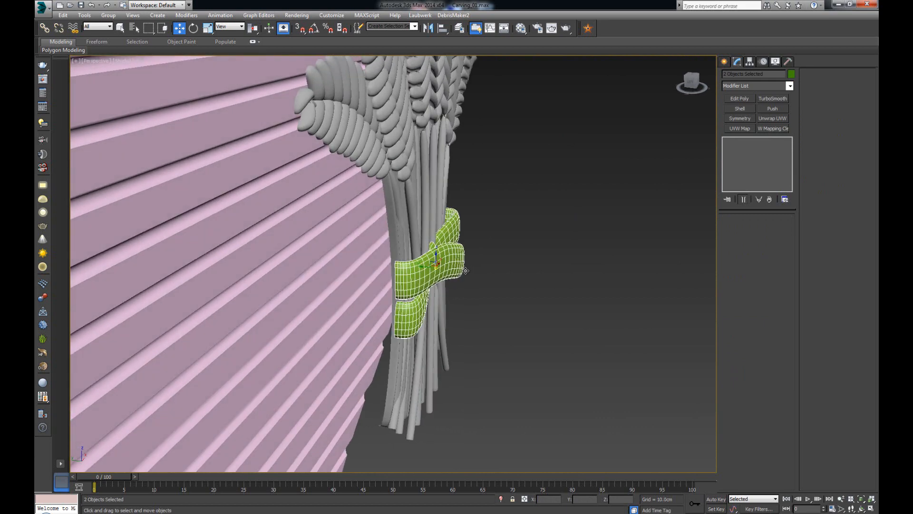
Extrude both open end borders of the front strap back along Y to the ridged backing, with its TurboSmooth hidden.
click(543, 261)
click(459, 263)
click(769, 149)
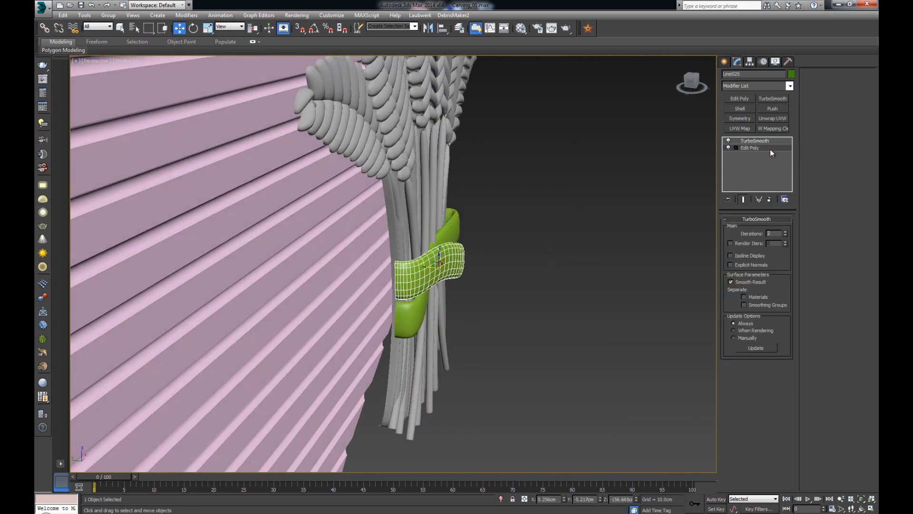
click(728, 141)
key(3)
click(397, 264)
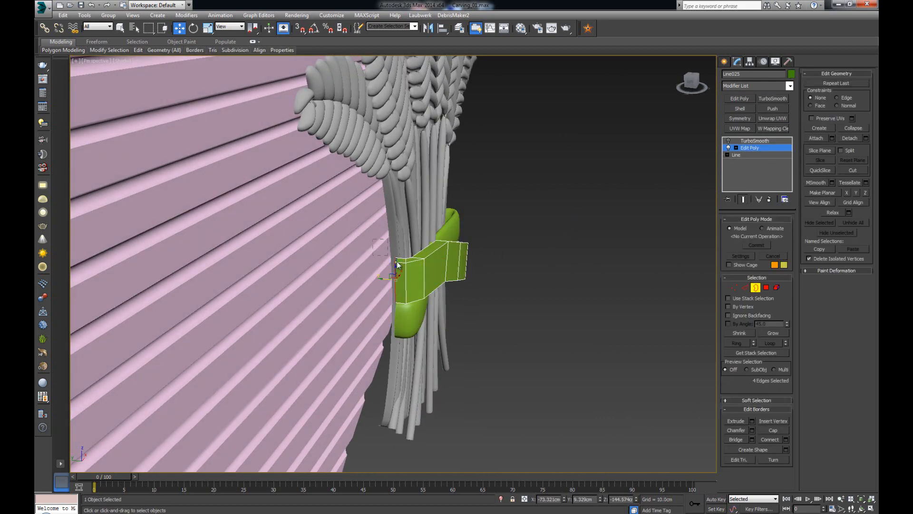
alt+middle_drag(451, 281, 552, 296)
ctrl+drag(566, 287, 563, 290)
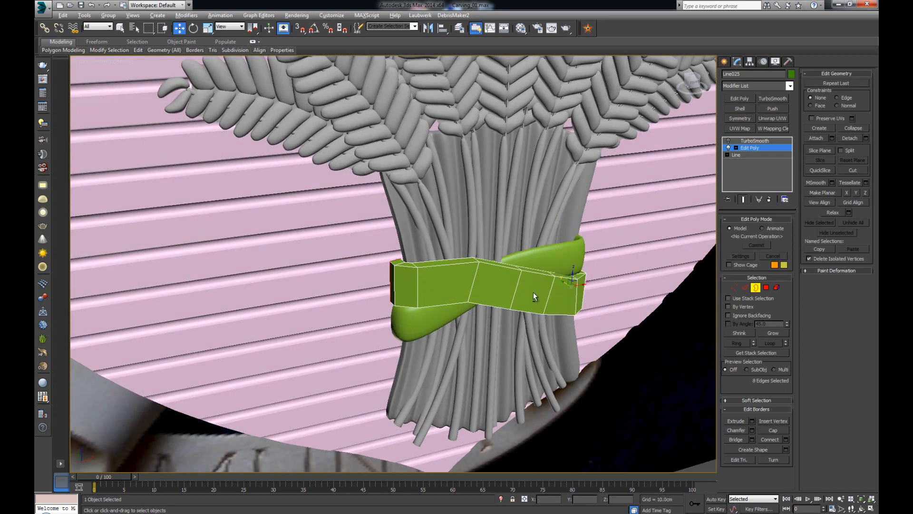
alt+middle_drag(504, 291, 544, 282)
shift+drag(503, 259, 482, 256)
Leave border editing on the front strap, turn its TurboSmooth back on and clear the selection.
click(750, 148)
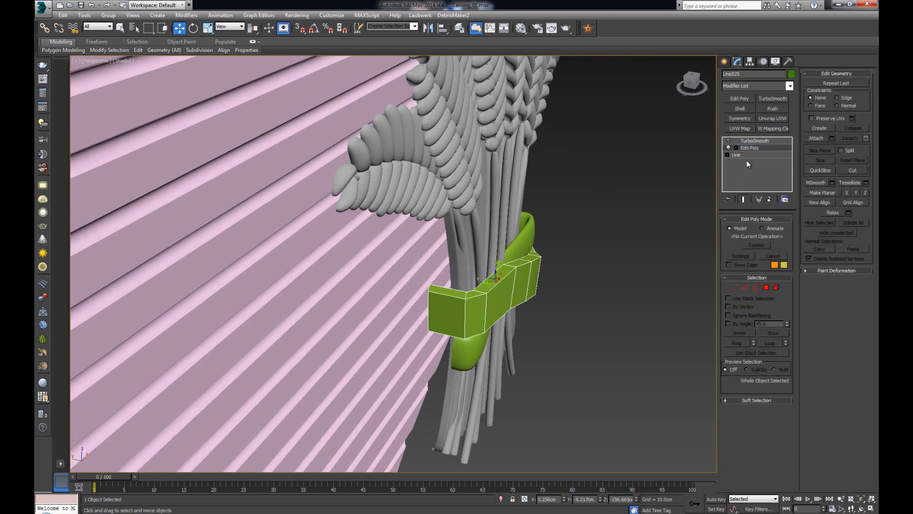
click(732, 141)
click(729, 141)
click(538, 257)
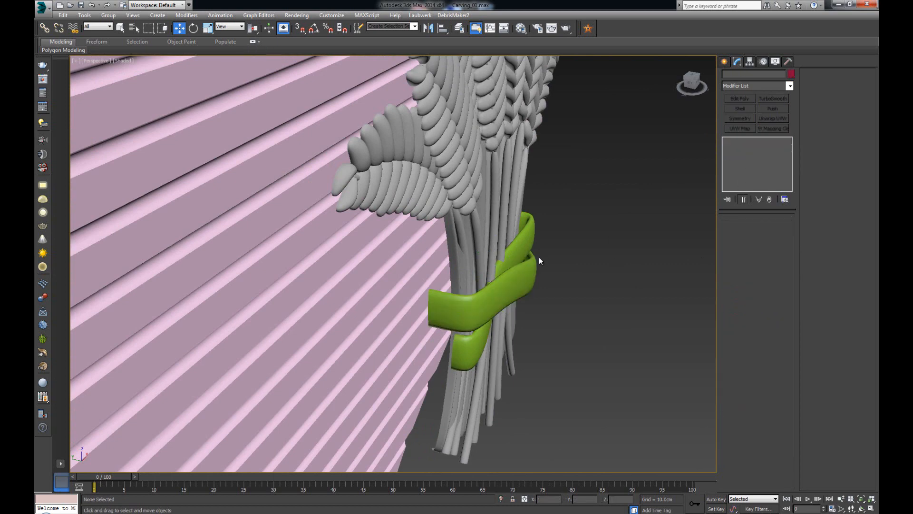
Extrude both end borders of the rear strap back to the ridged backing and show its TurboSmooth result again.
click(527, 243)
click(750, 148)
key(1)
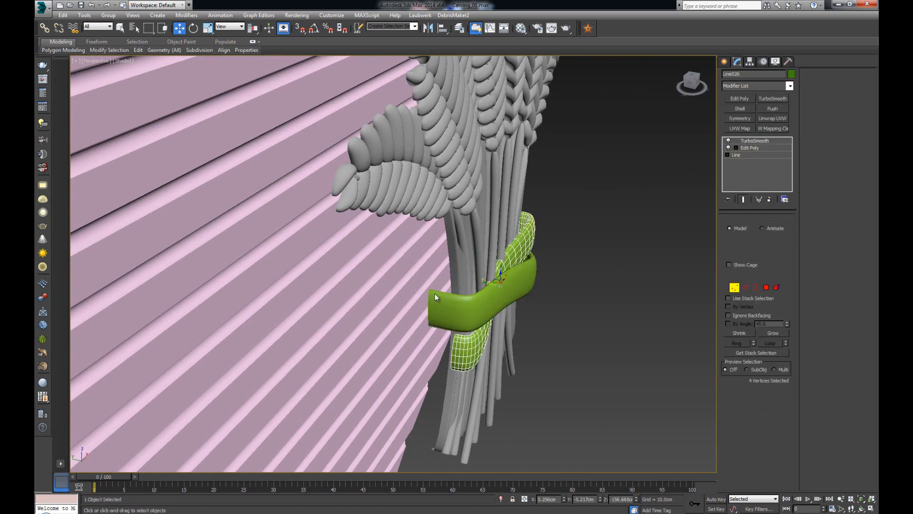
click(728, 141)
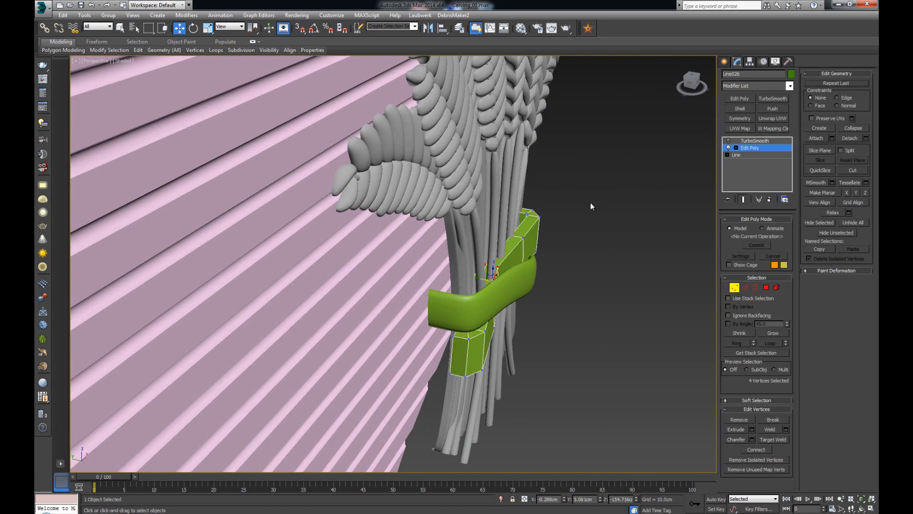
key(3)
drag(355, 437, 356, 435)
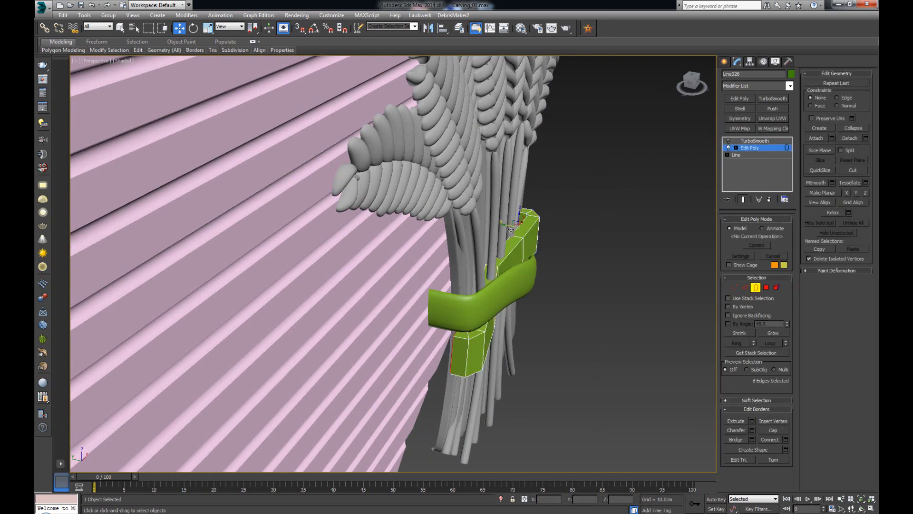
drag(507, 226, 484, 227)
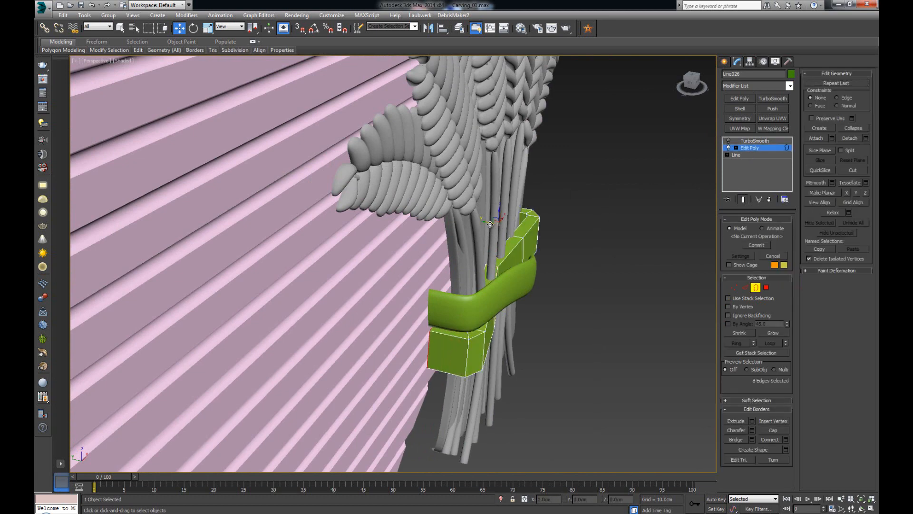
click(756, 289)
click(728, 140)
click(613, 270)
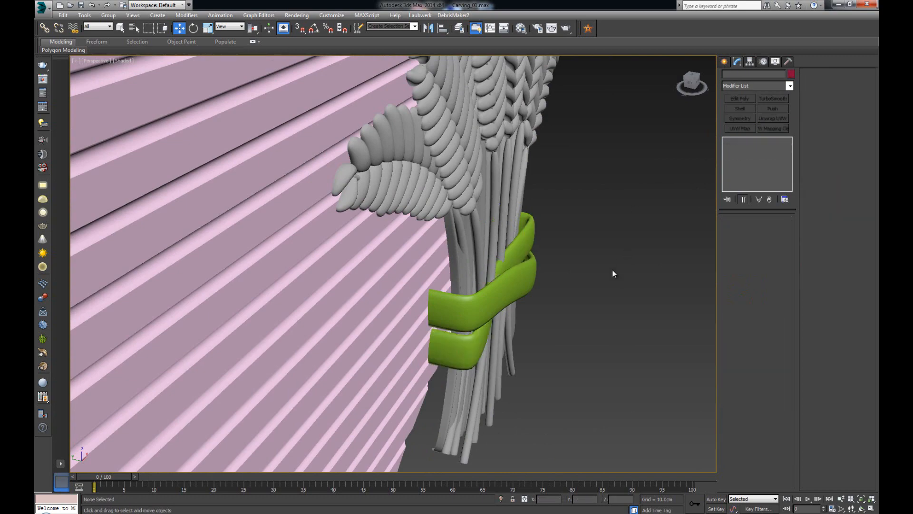
Show the sheaf in a maximized Front view and hide the ridged shield to reveal the reference image.
scroll(612, 271, down, 3)
middle_drag(612, 270, 555, 310)
key(f)
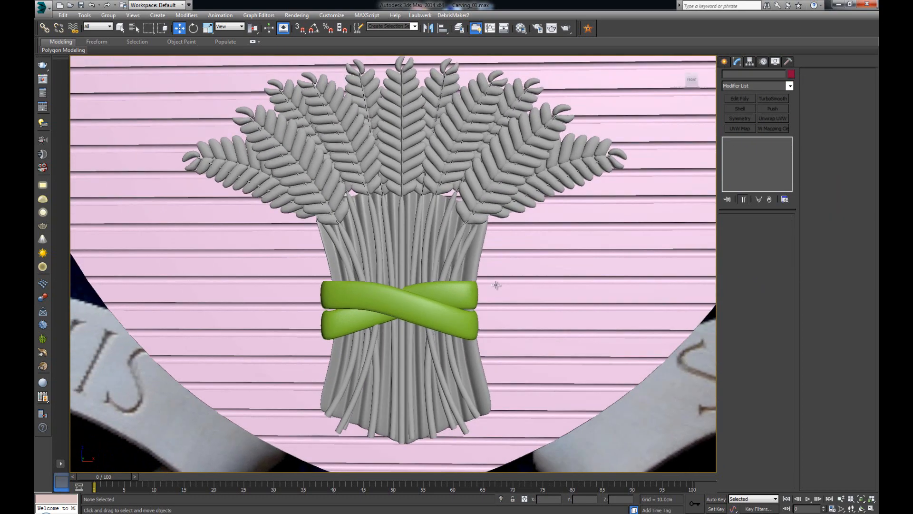
key(alt+w)
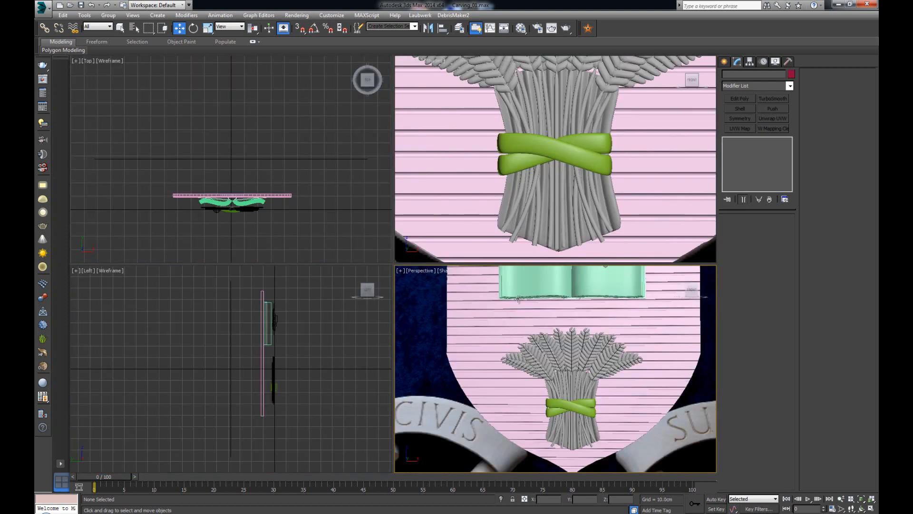
key(alt+w)
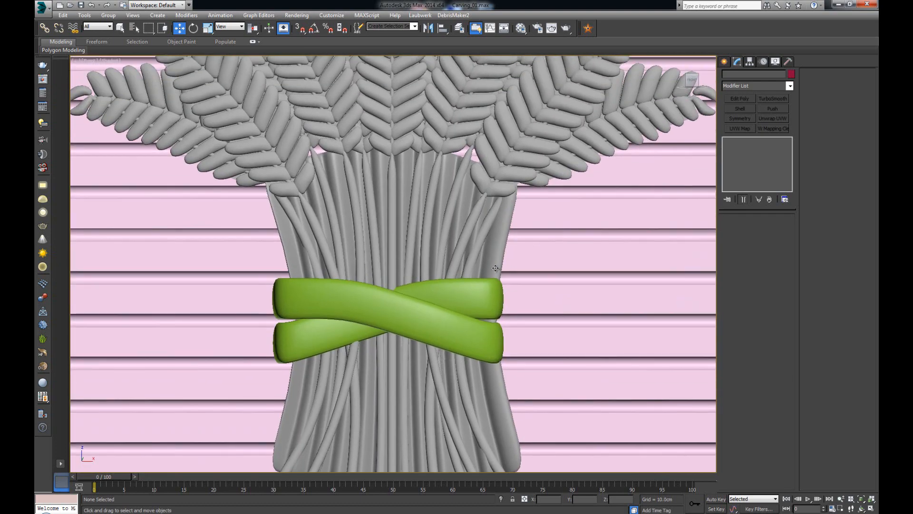
click(495, 268)
scroll(484, 293, down, 4)
right_click(549, 284)
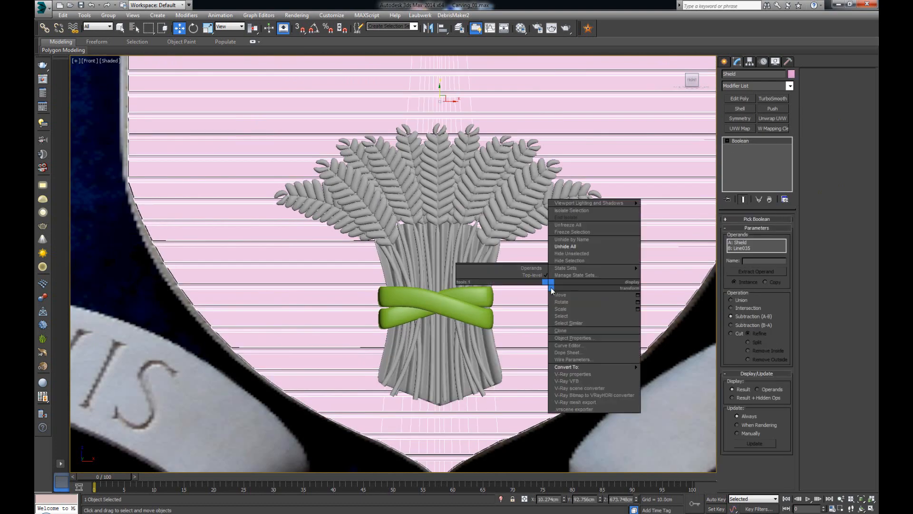
click(581, 261)
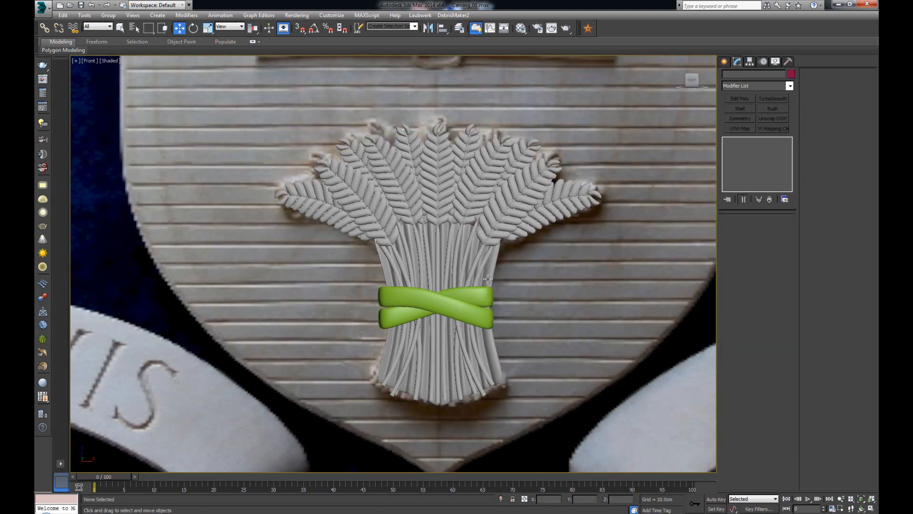
Scale the stem mesh's vertices behind the straps slightly narrower along X to match the reference waist.
click(496, 295)
scroll(496, 295, up, 5)
click(766, 147)
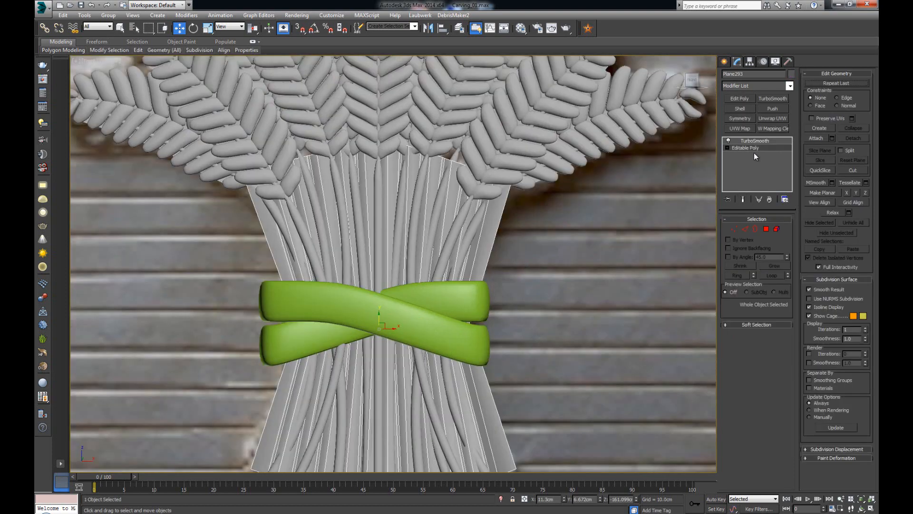
key(1)
drag(510, 287, 242, 335)
key(r)
mouse_move(402, 324)
mouse_down()
mouse_move(383, 325)
mouse_move(399, 324)
mouse_up()
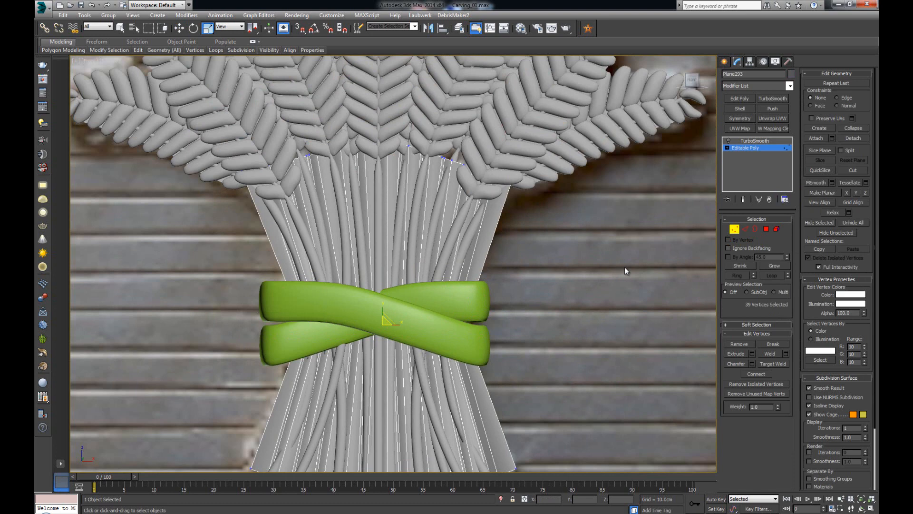
click(734, 230)
Move the front strap's left end vertices inward along X to the edge of the stems, with its TurboSmooth hidden.
click(346, 301)
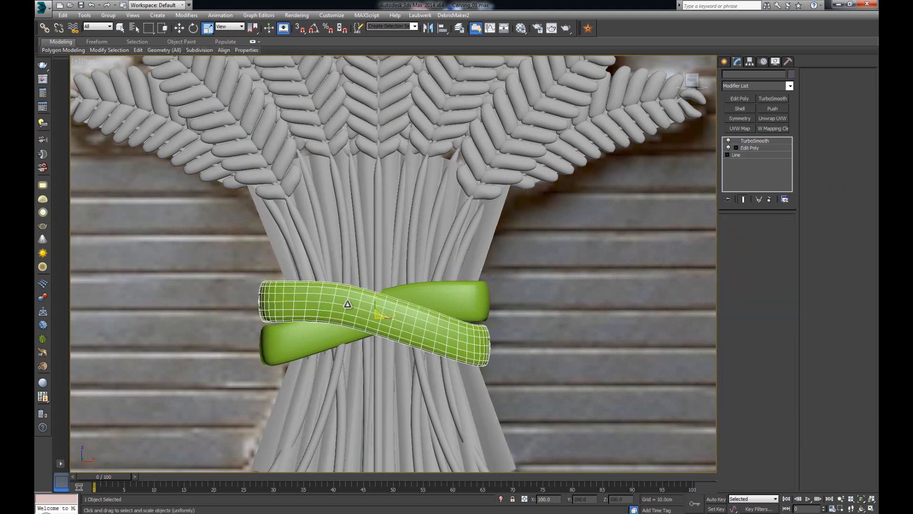
click(751, 147)
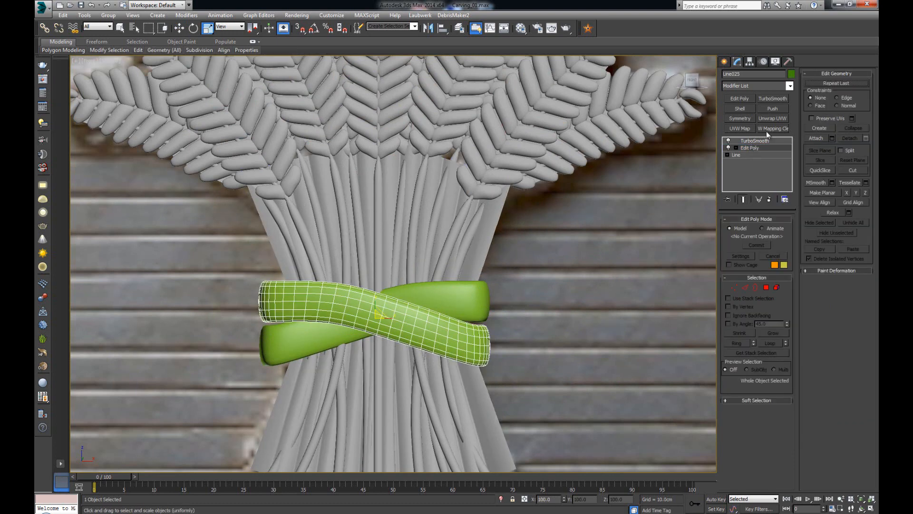
click(728, 141)
key(1)
drag(233, 255, 293, 335)
key(w)
drag(281, 301, 297, 301)
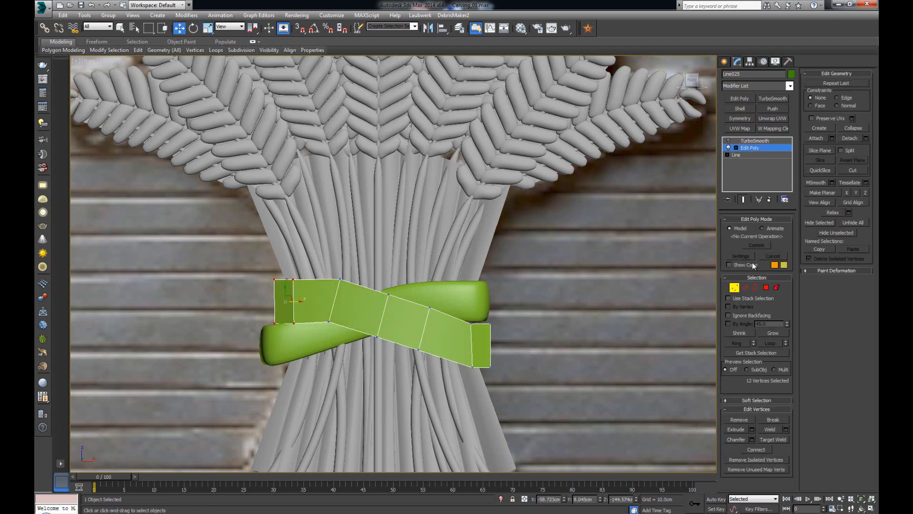
Move the rear strap's left end vertices inward to line up with the front strap's end, and restore its TurboSmooth.
click(329, 333)
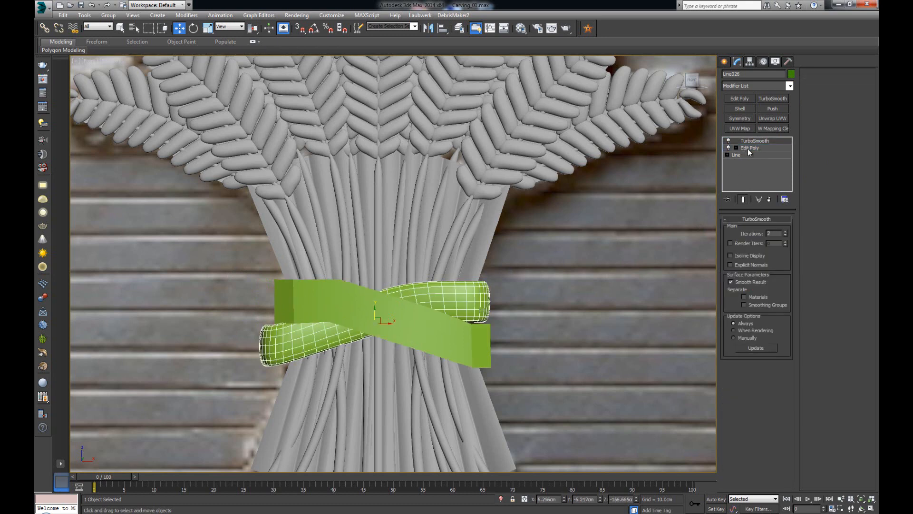
click(750, 148)
click(728, 141)
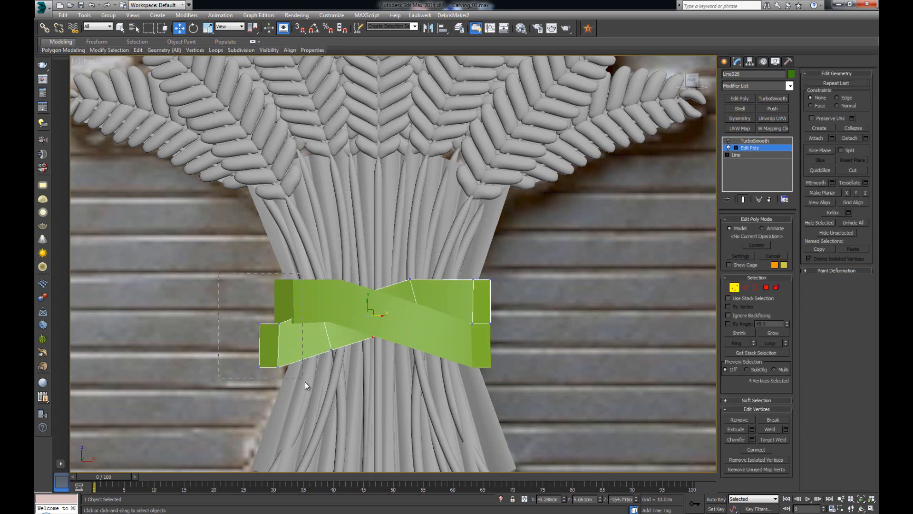
drag(306, 386, 307, 383)
mouse_move(282, 349)
mouse_down()
mouse_move(313, 350)
mouse_move(296, 350)
mouse_up()
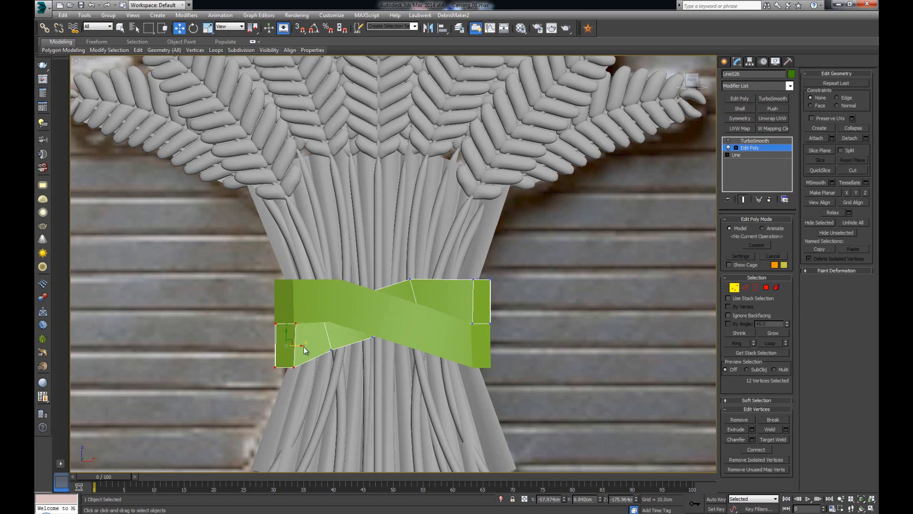
click(735, 289)
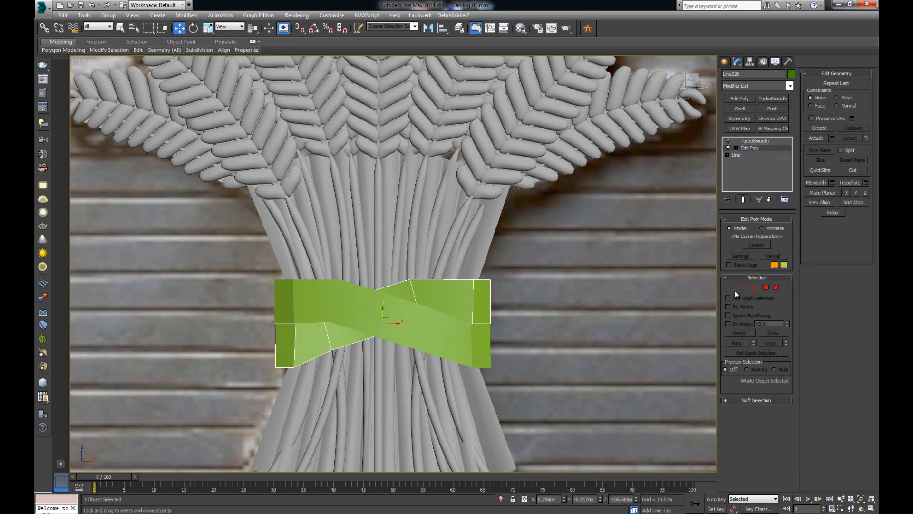
click(728, 140)
Turn the front strap's TurboSmooth back on and deselect it.
click(529, 274)
click(424, 339)
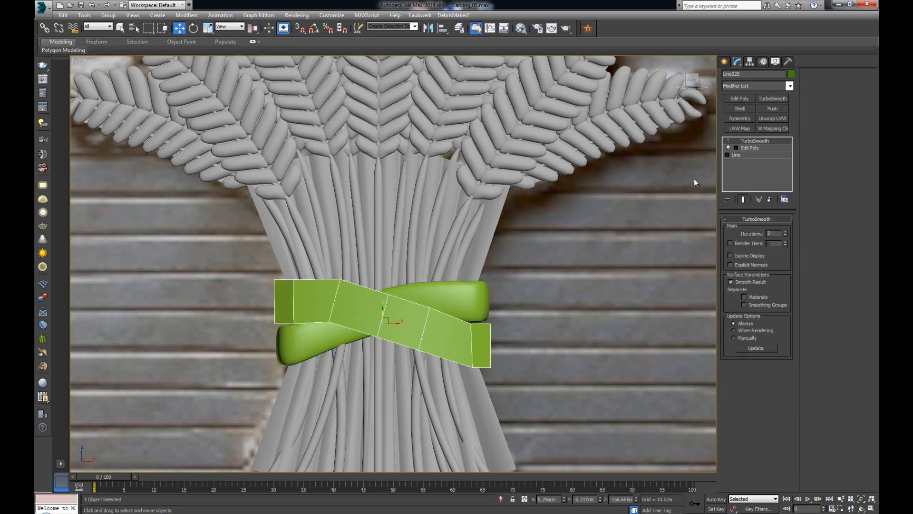
click(729, 141)
click(578, 264)
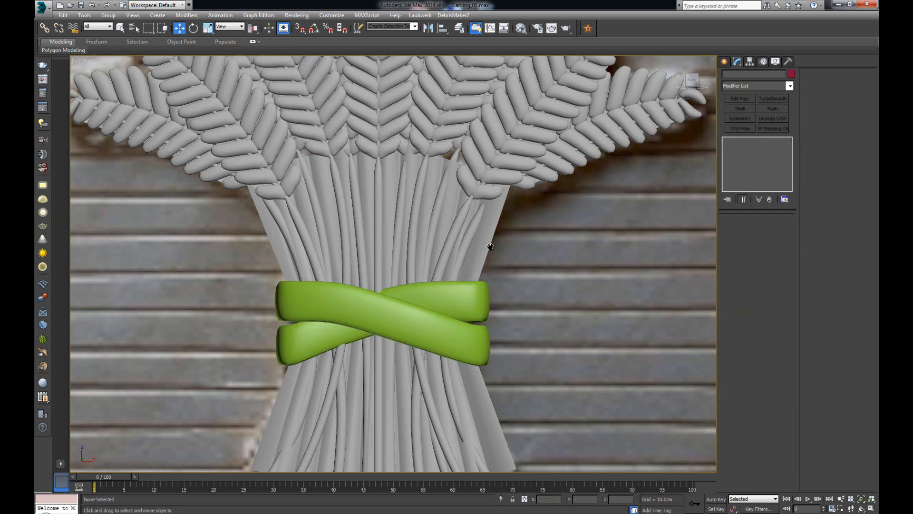
Select the whole wheat sheaf with its straps and assign the PLaceholder material to it.
scroll(502, 206, down, 5)
scroll(502, 207, down, 8)
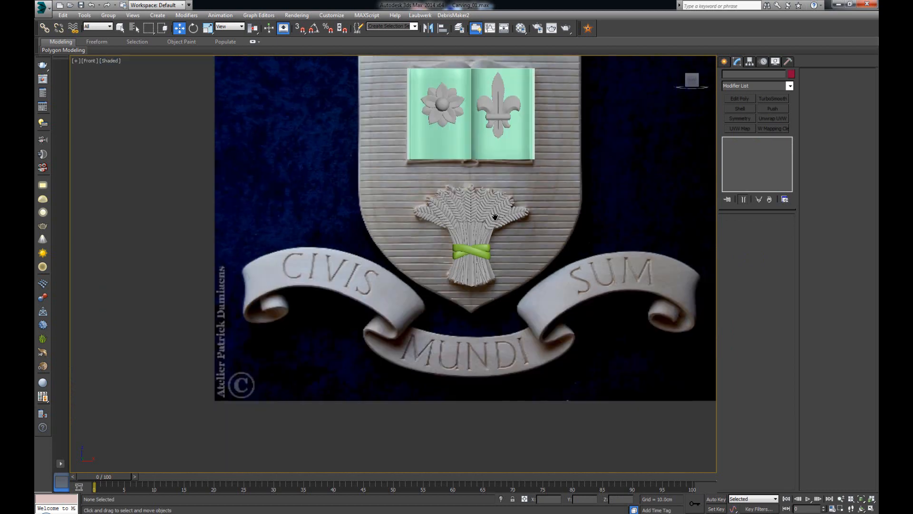
middle_drag(494, 216, 476, 251)
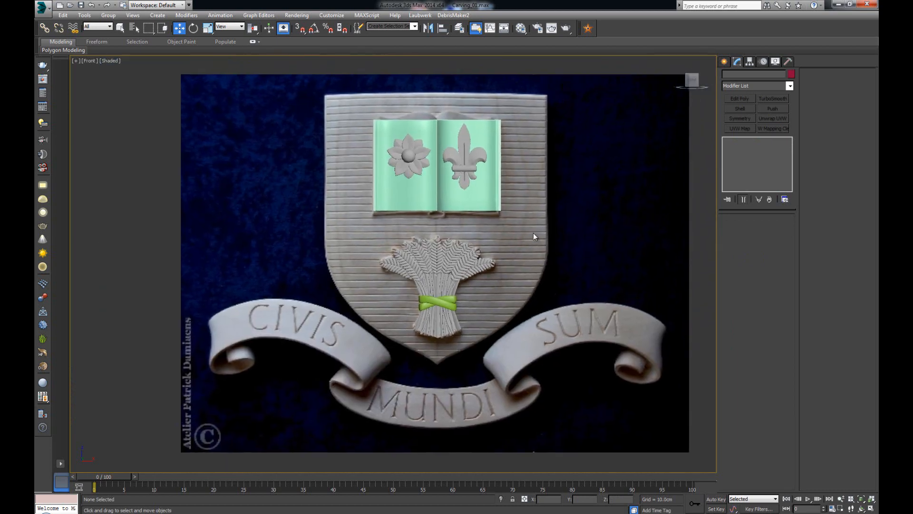
drag(366, 350, 366, 350)
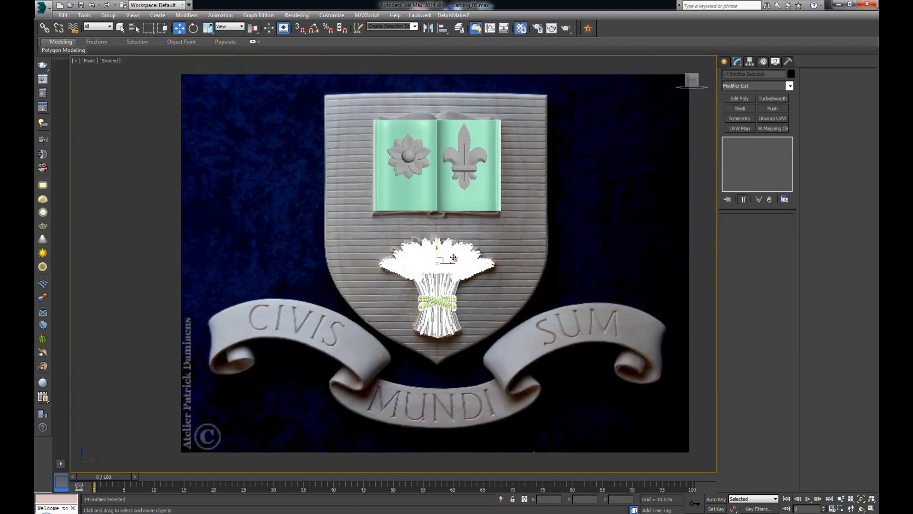
click(521, 28)
click(200, 173)
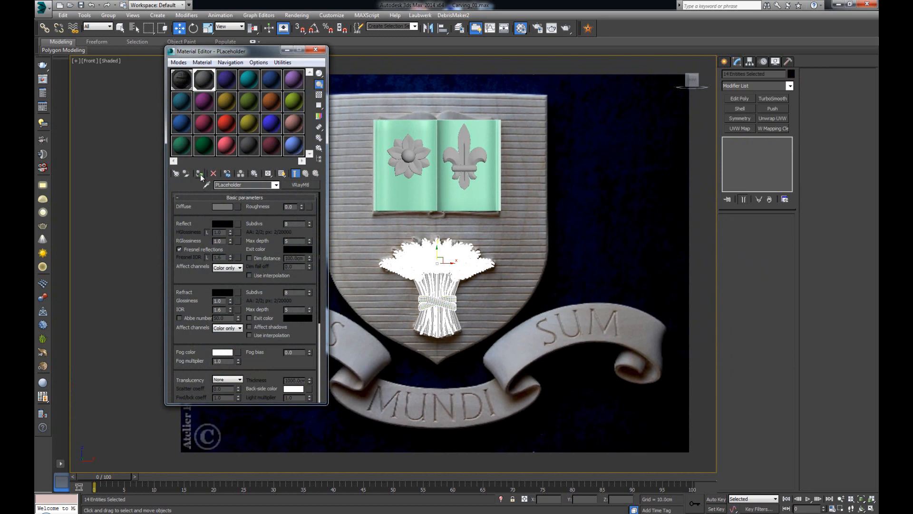
Assign the PLaceholder material to the book with its flower and fleur-de-lis, and confirm their object color.
drag(370, 211, 335, 227)
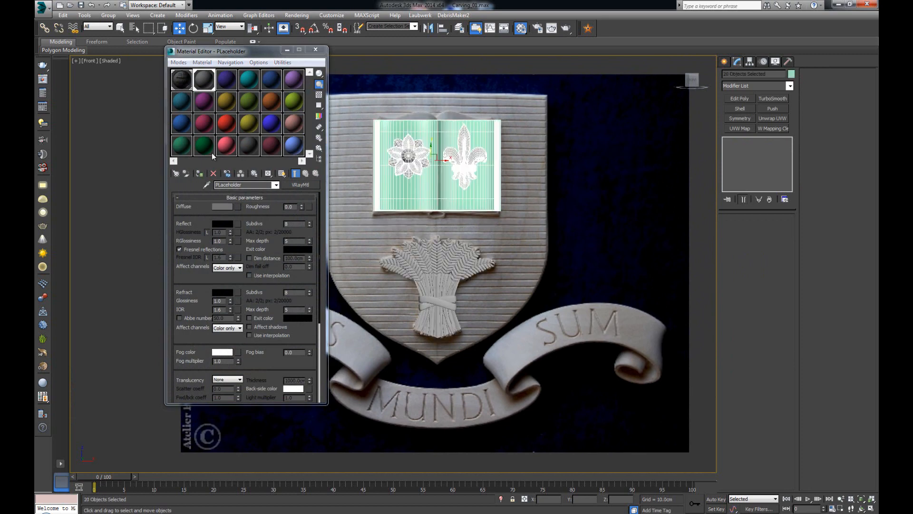
click(199, 173)
click(316, 49)
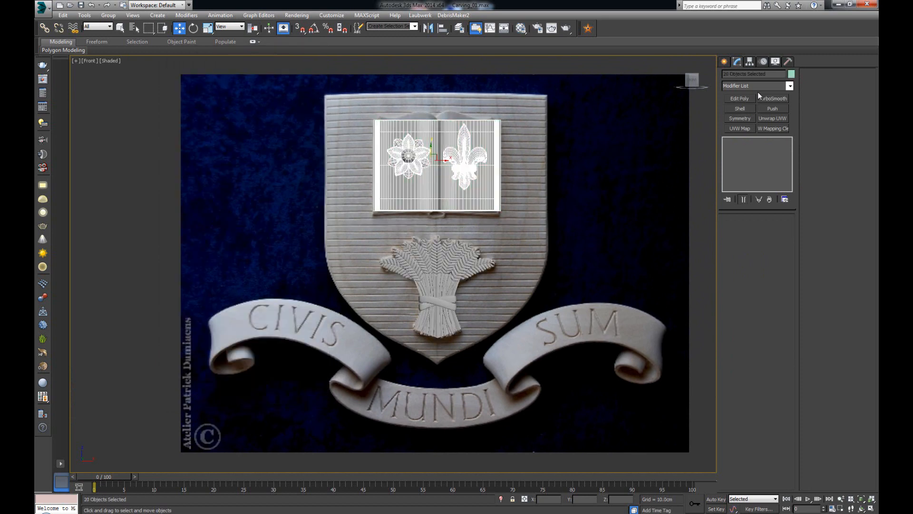
click(792, 73)
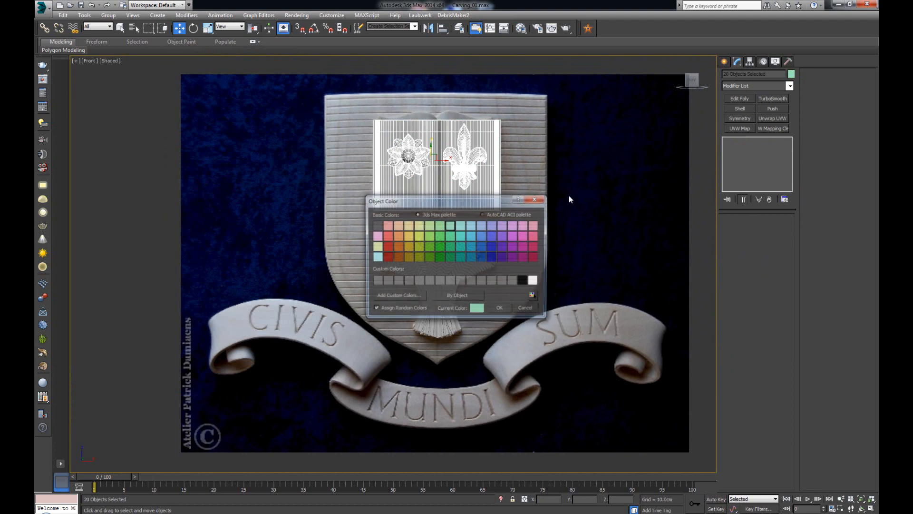
click(502, 306)
Select the whole wheat sheaf with its straps, confirm black as its object color, and deselect it.
drag(500, 241, 370, 327)
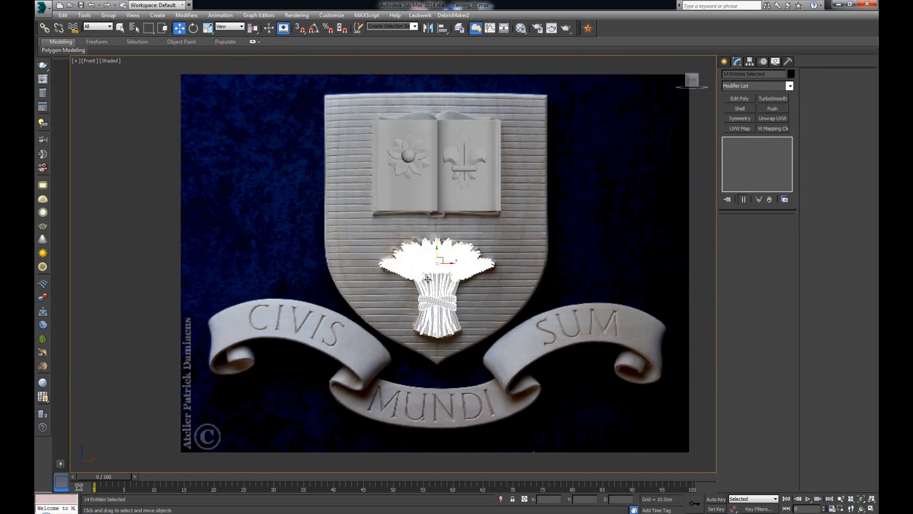
click(791, 74)
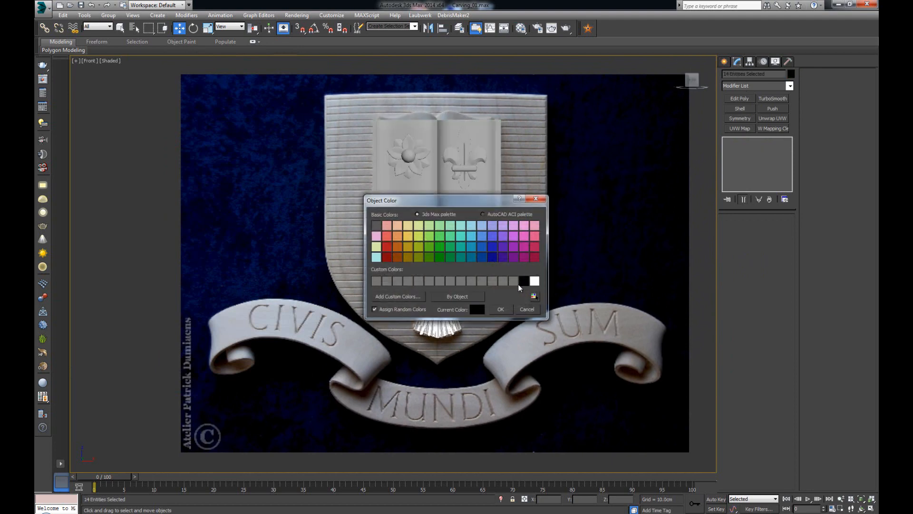
click(506, 310)
click(498, 228)
Unhide all objects and assign the PLaceholder material to the shield.
right_click(498, 228)
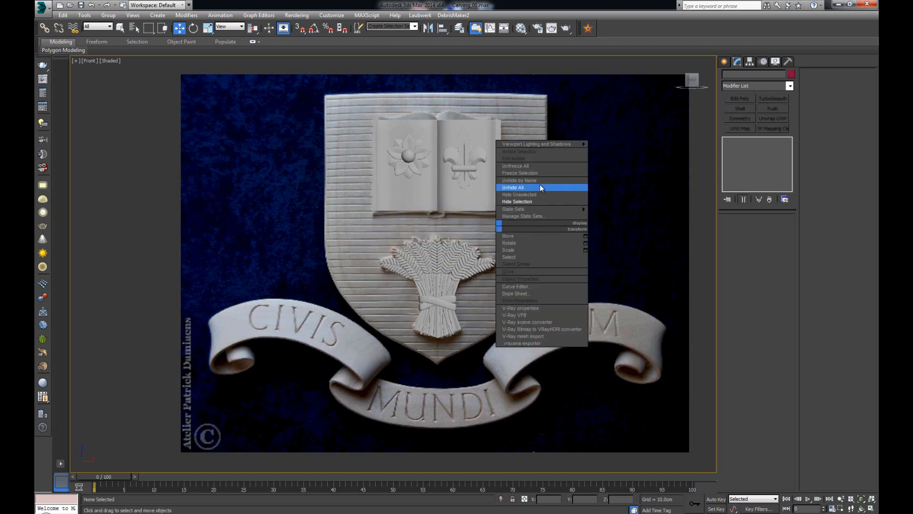
click(540, 187)
click(505, 229)
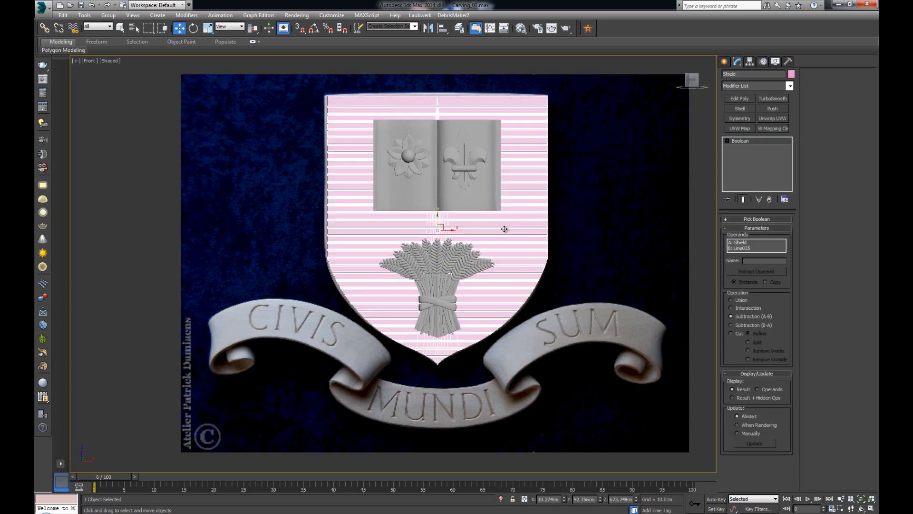
key(m)
click(199, 173)
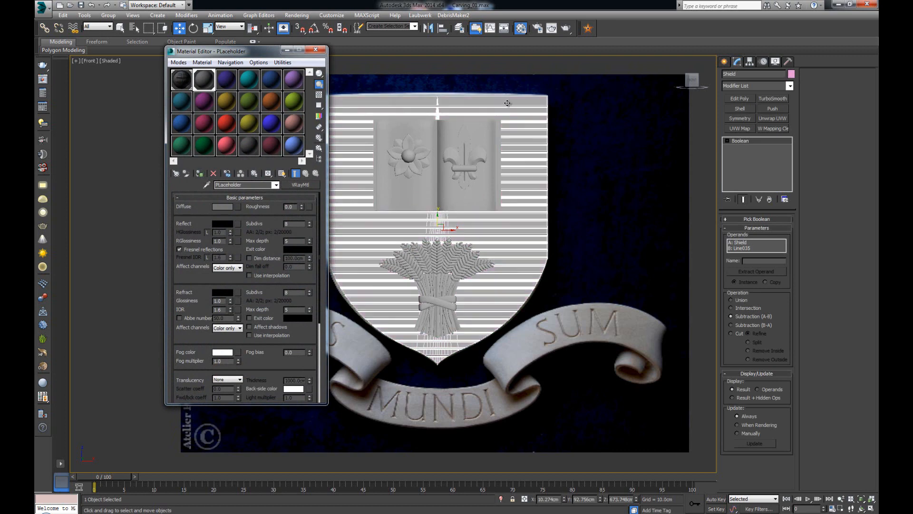
Set the shield's object color to black, close the material editor and deselect the shield.
click(792, 75)
click(524, 280)
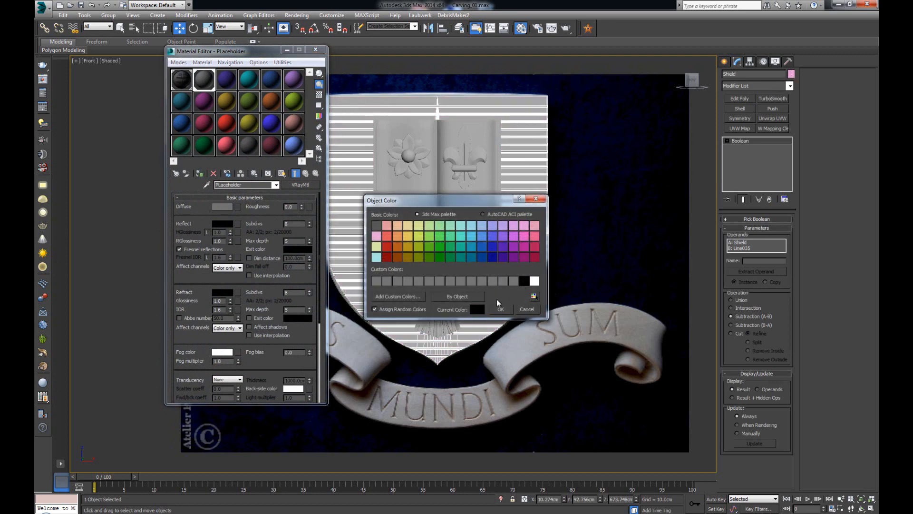
click(500, 308)
click(316, 49)
click(634, 118)
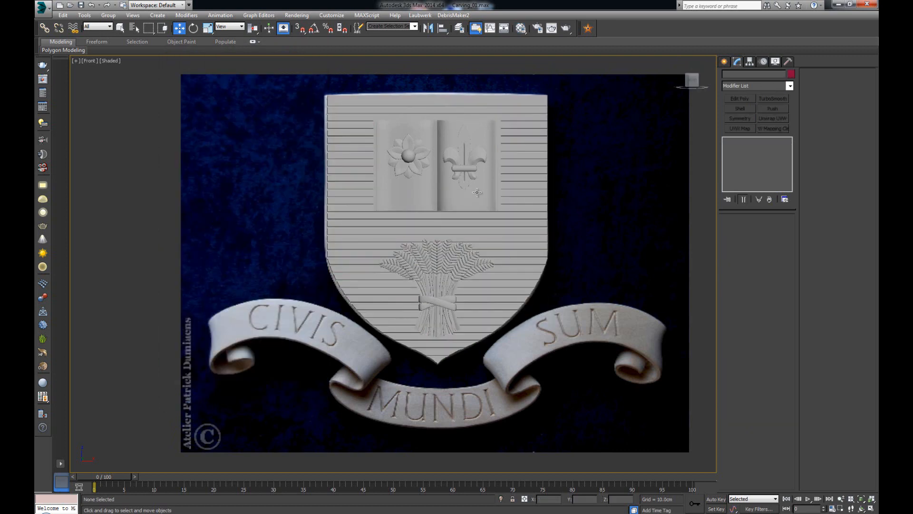
Delete the bent wheat stalk just right of the sheaf's center.
scroll(477, 192, up, 3)
scroll(477, 192, down, 4)
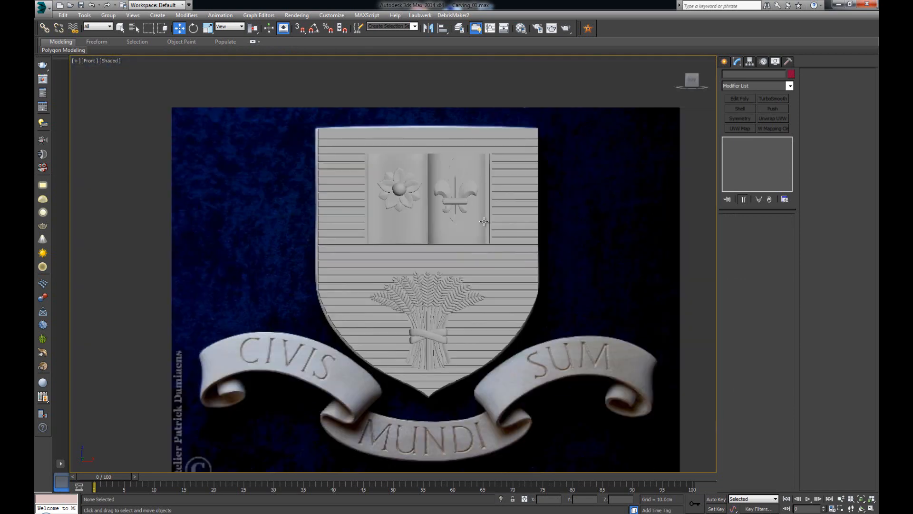
click(435, 296)
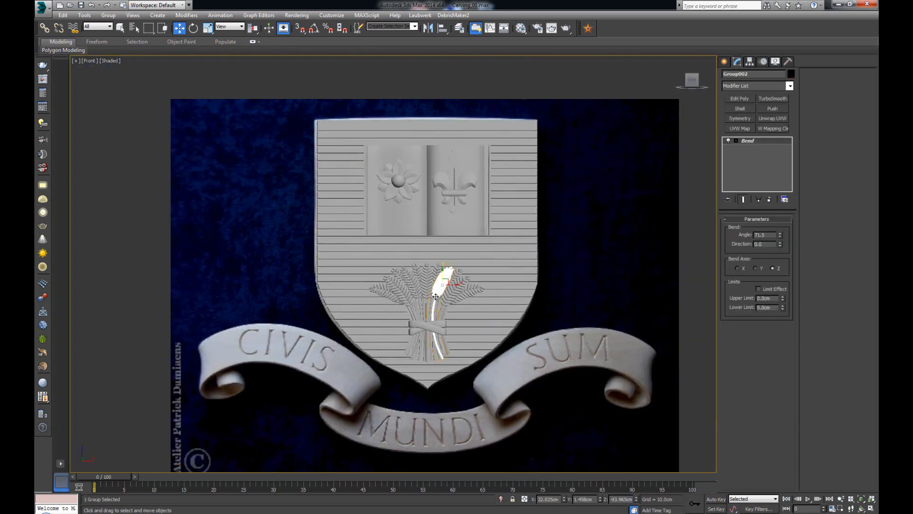
key(Delete)
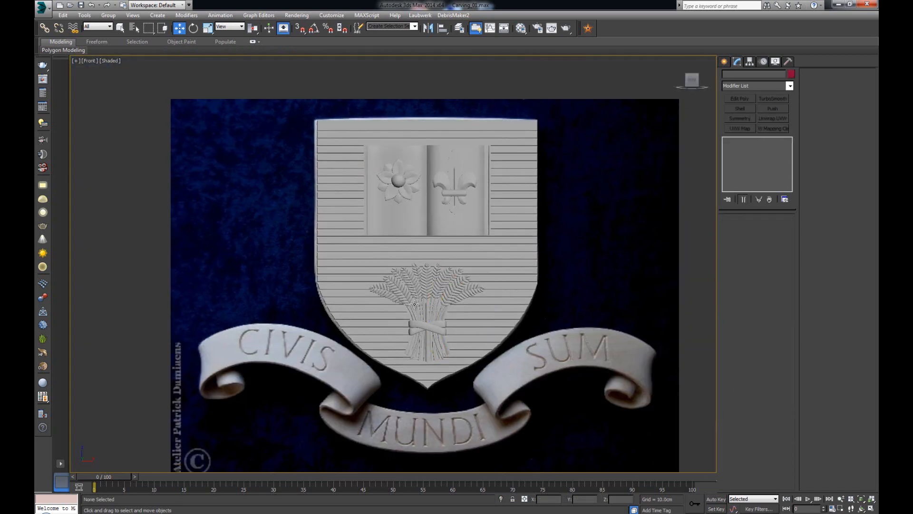